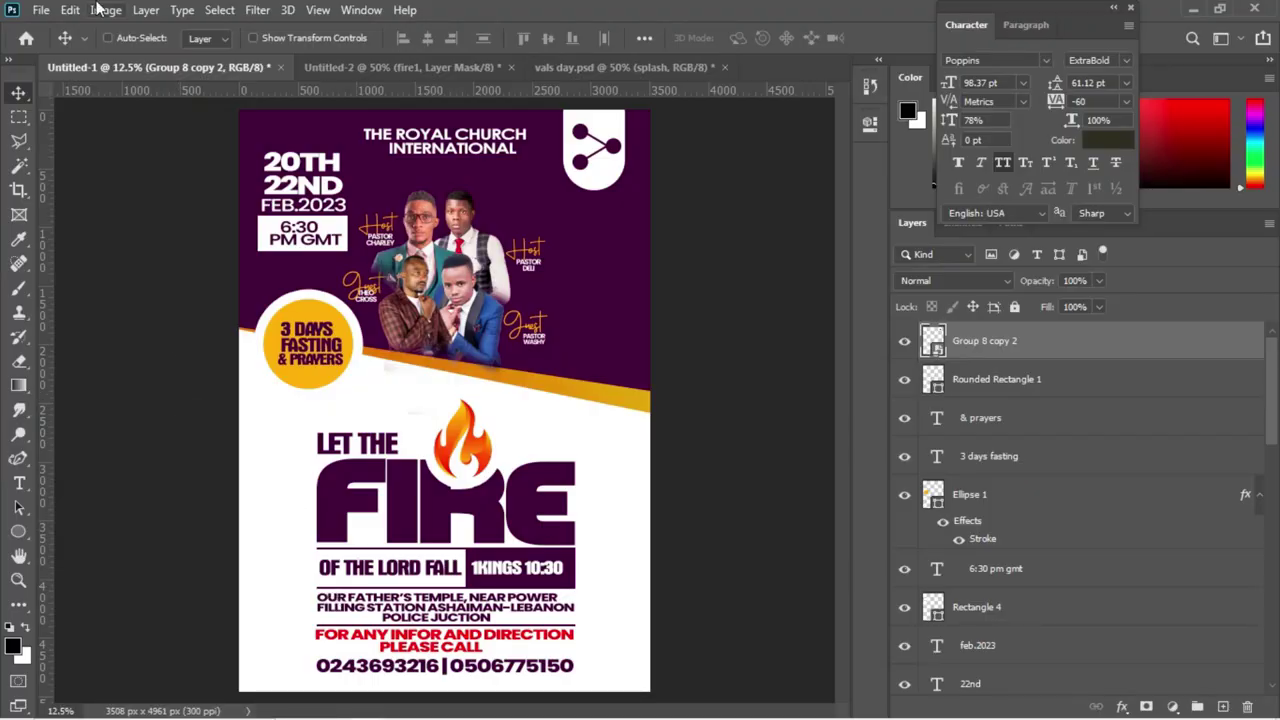
Create a new 4 by 4 inch RGB document at 300 pixels per inch
click(42, 12)
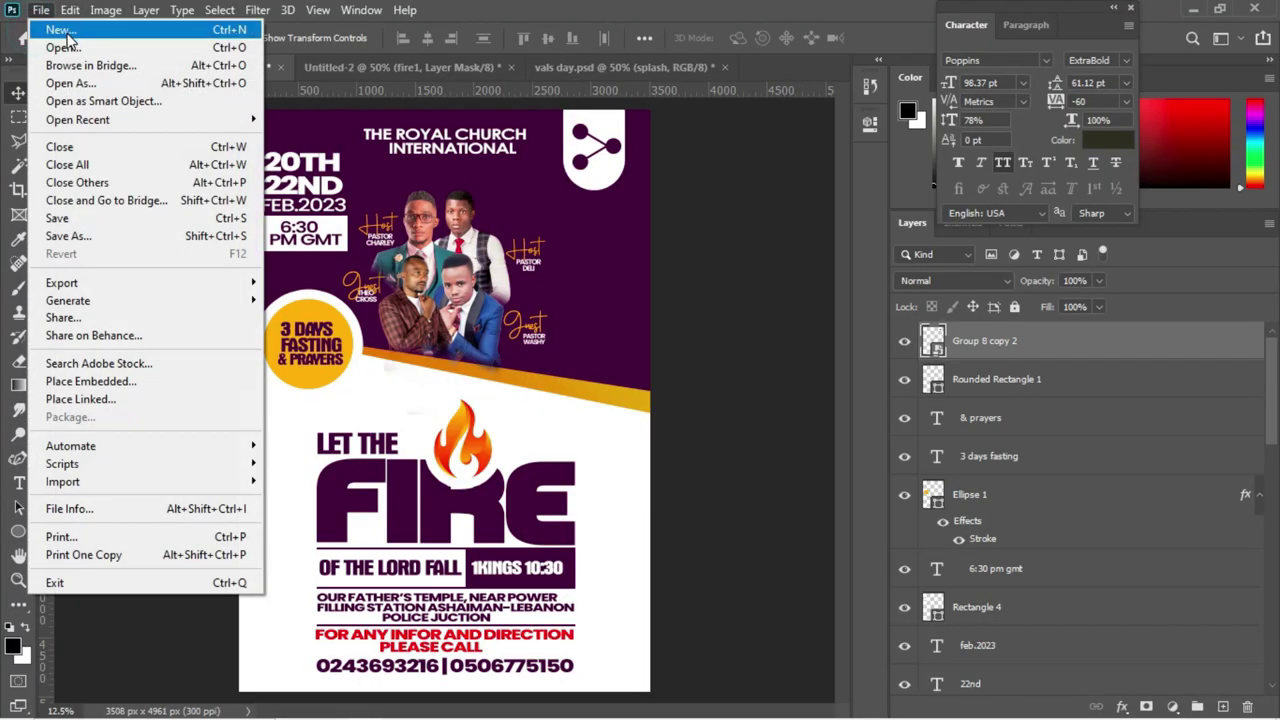
click(57, 30)
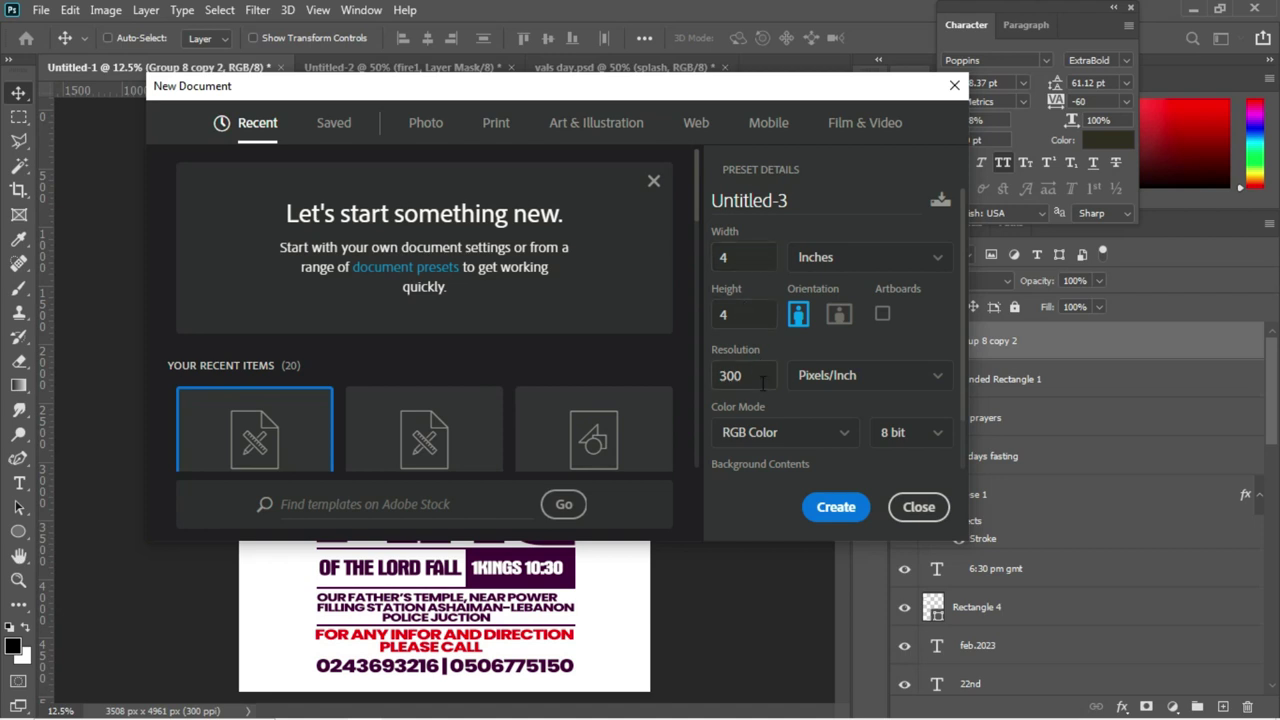
click(835, 507)
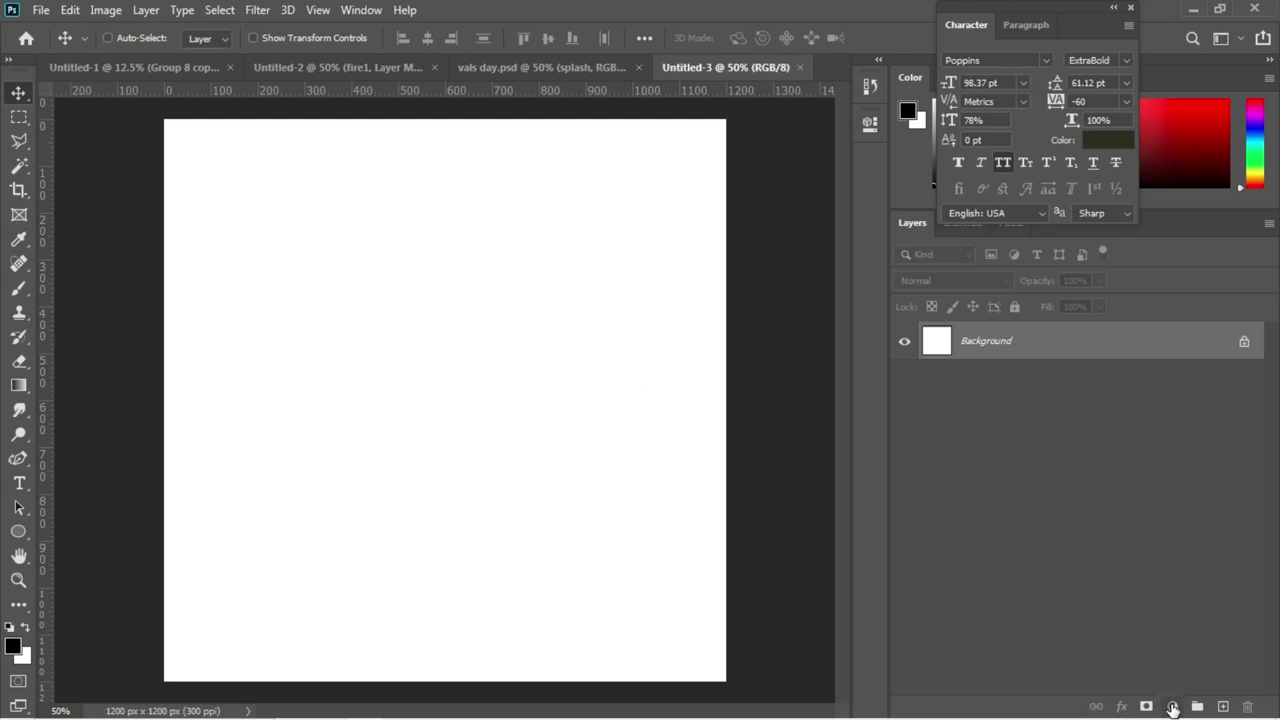
Add a gradient fill layer above the background using the dark-red-to-red custom preset
click(1172, 706)
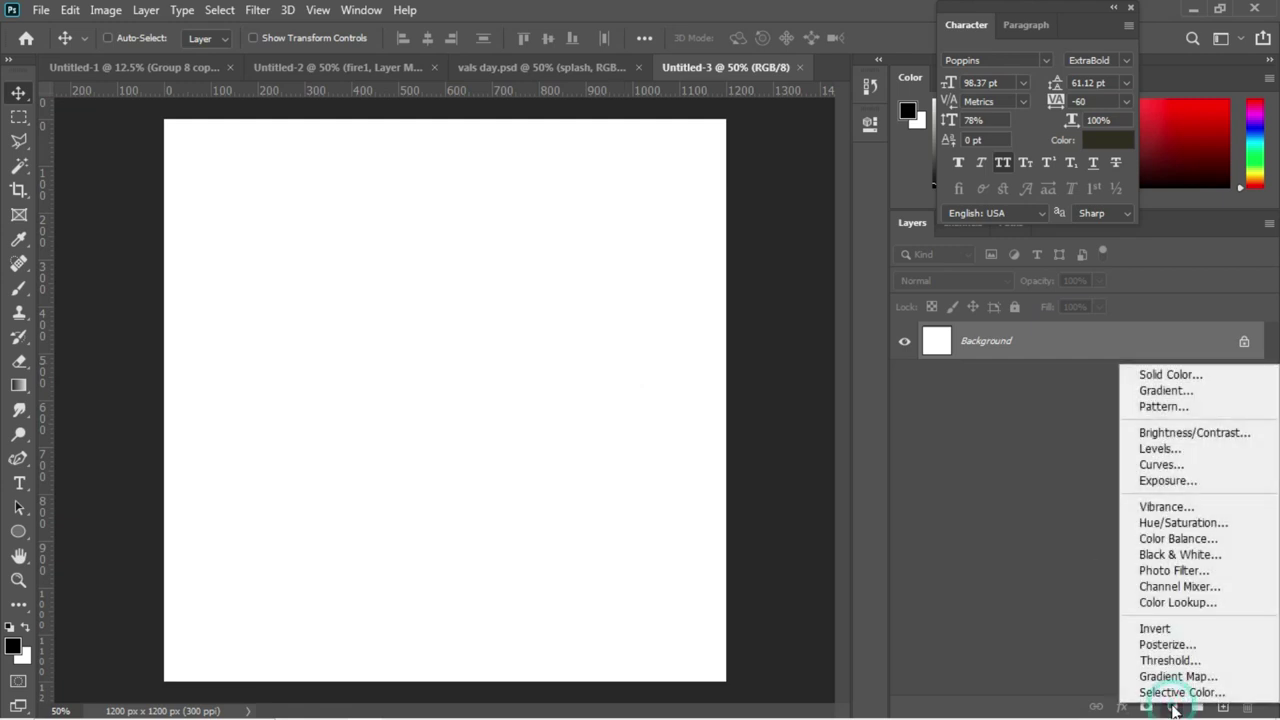
click(1165, 391)
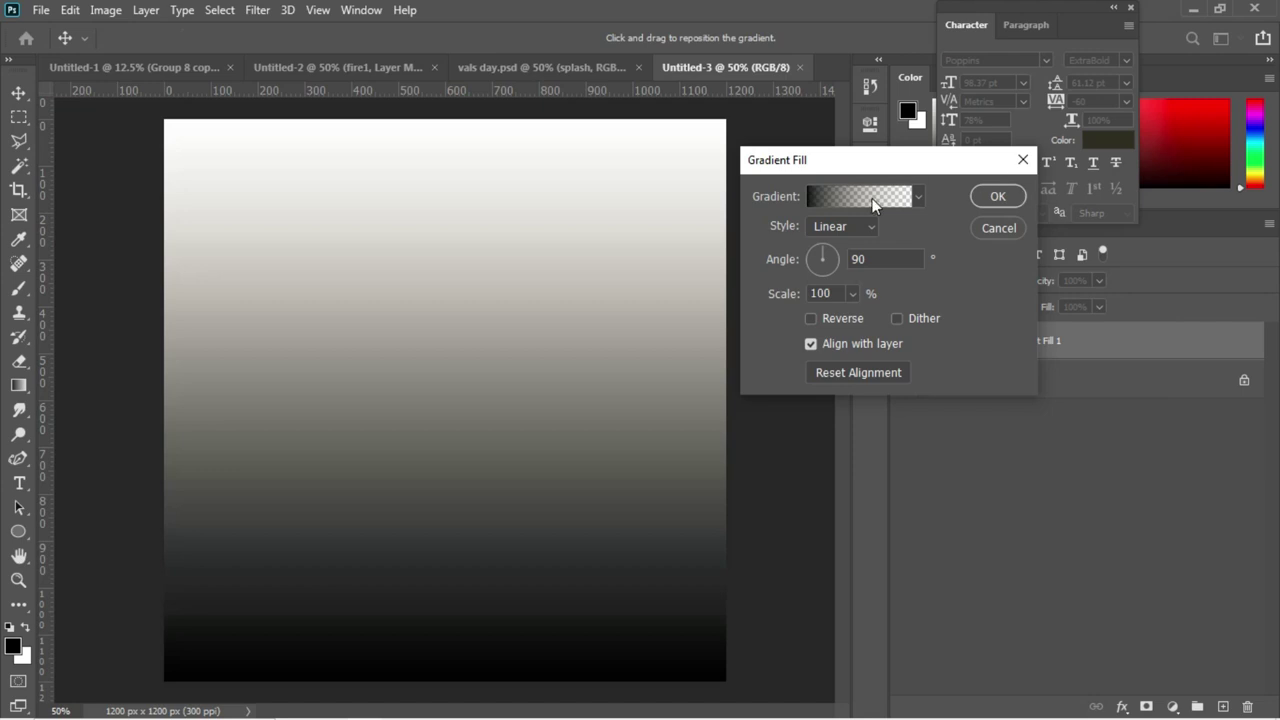
click(872, 198)
scroll(871, 203, down, 5)
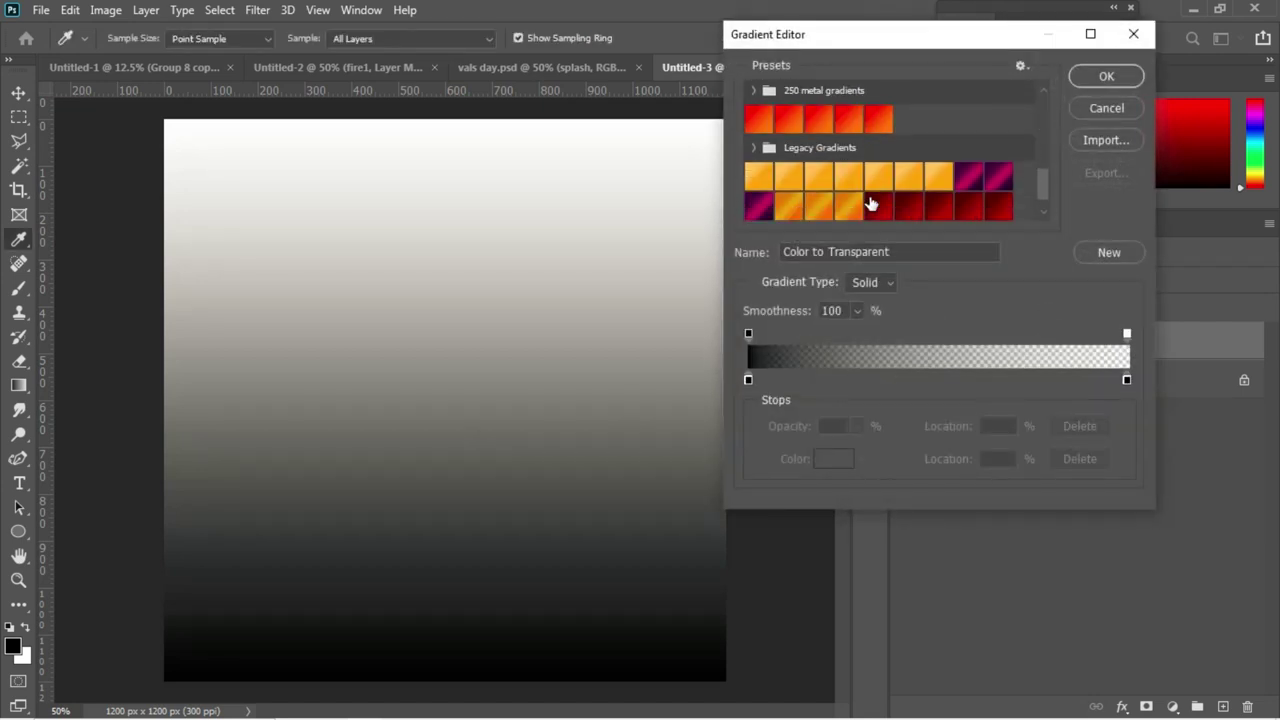
click(873, 204)
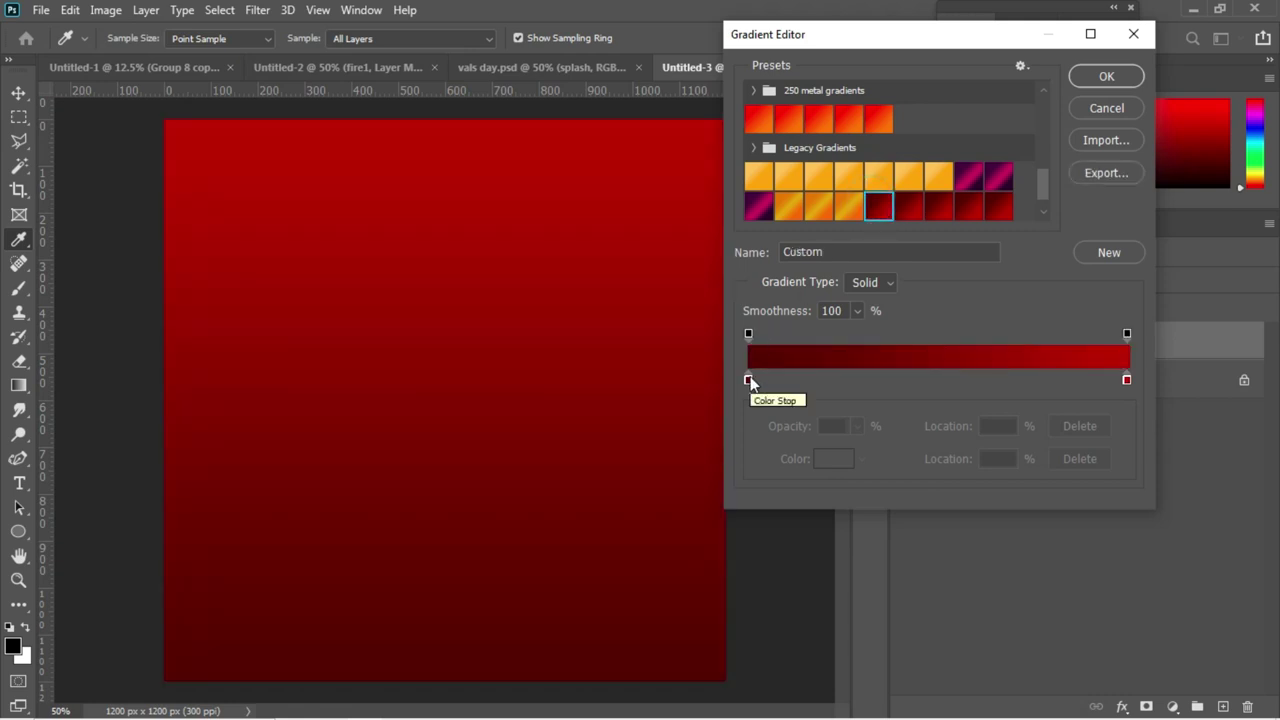
Use 4c0002 for the gradient's start stop and ab0005 for its end stop, and accept the gradient
double_click(750, 380)
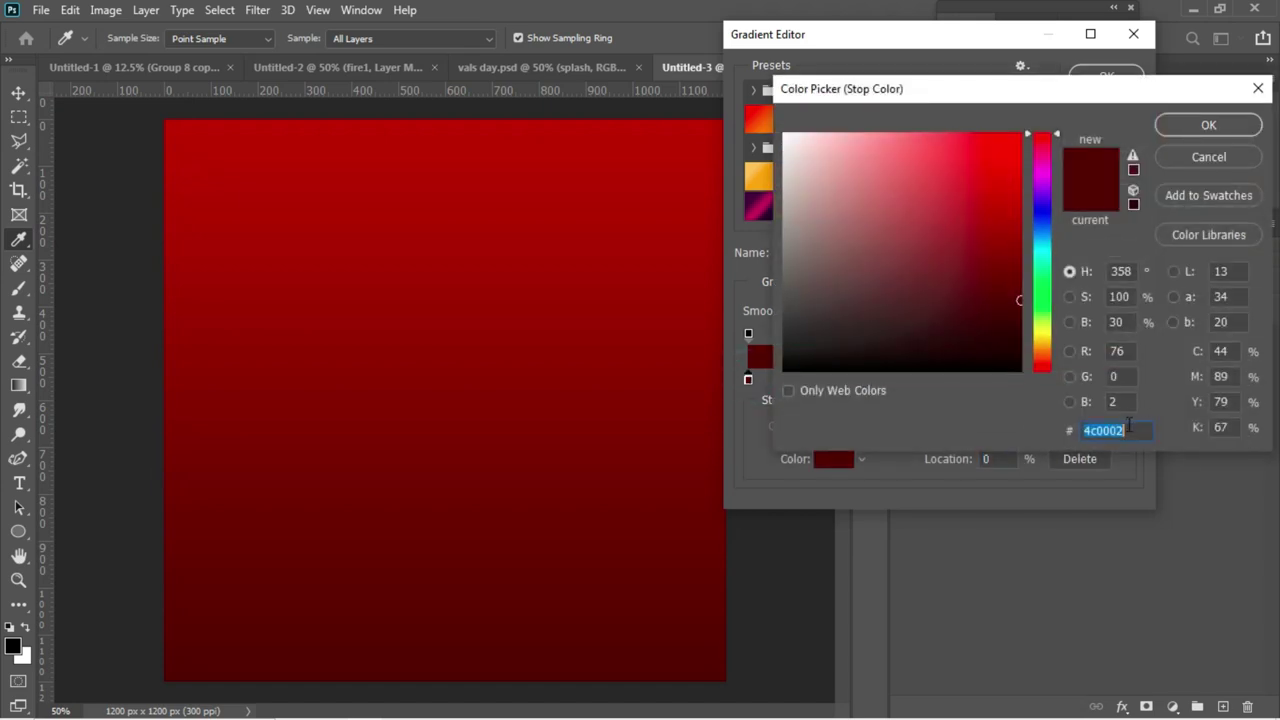
drag(1130, 426, 1068, 424)
click(1240, 126)
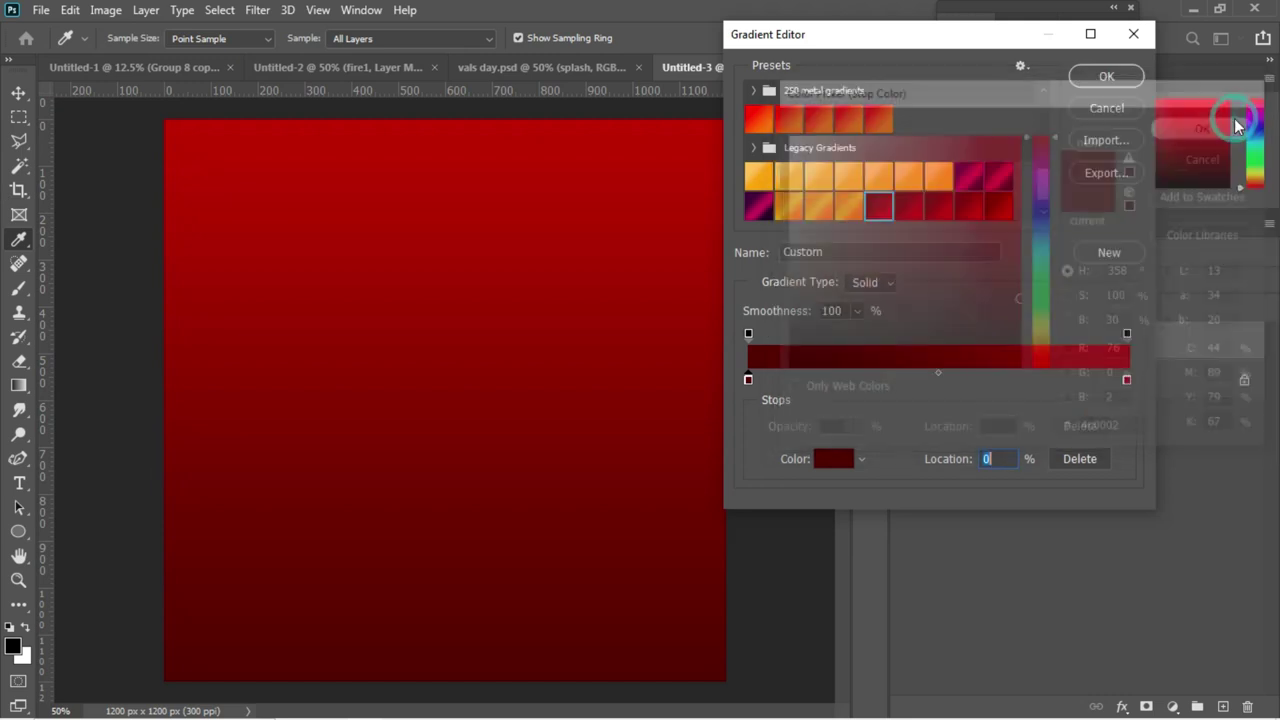
double_click(1127, 379)
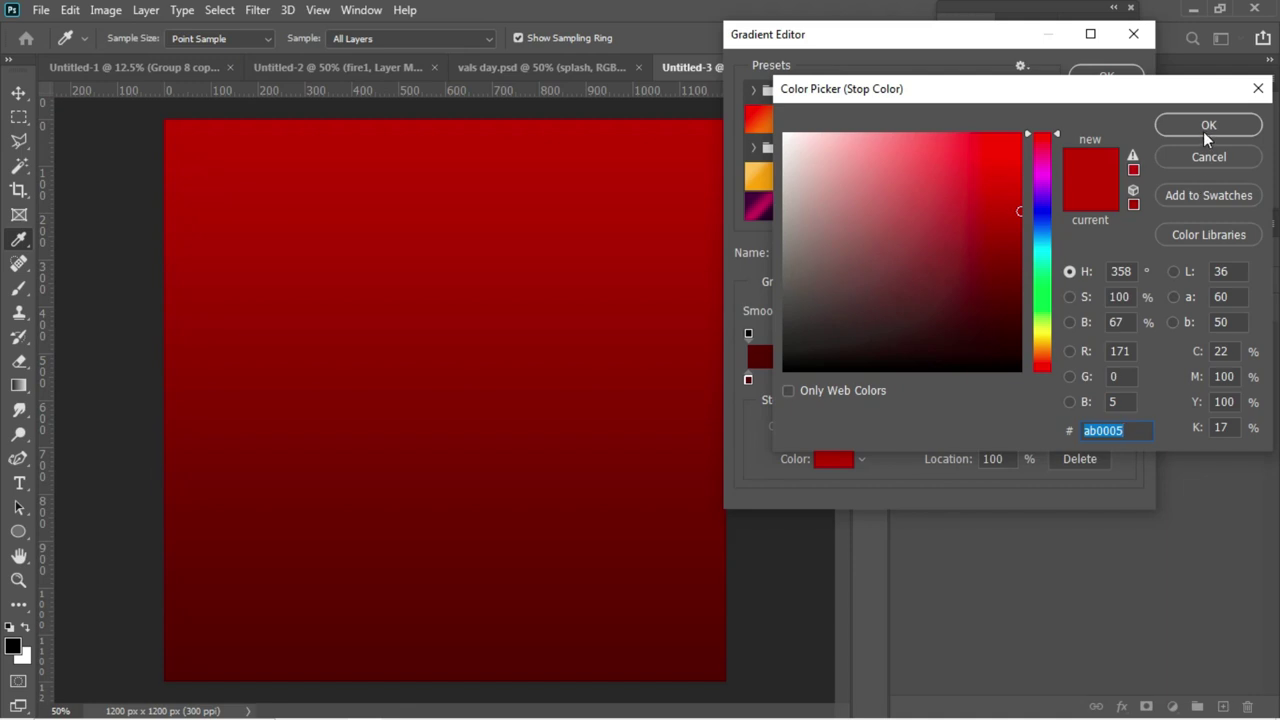
click(1203, 127)
click(1107, 76)
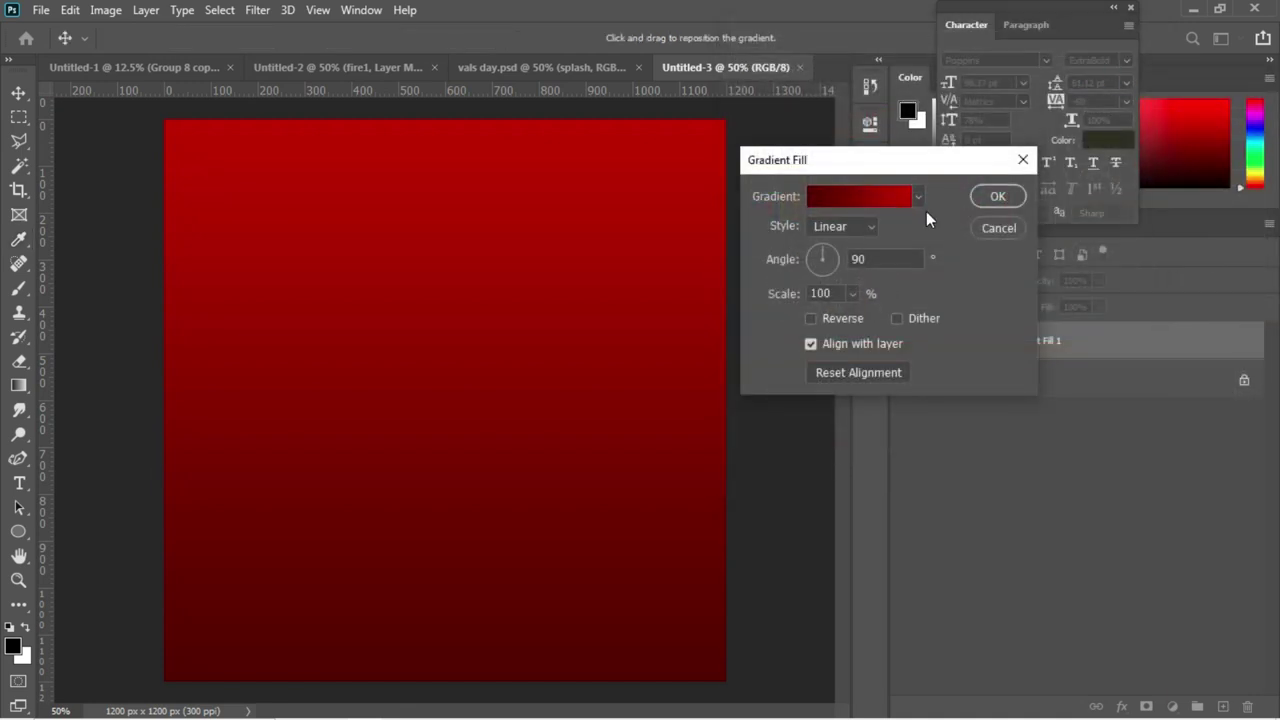
Make the gradient fill radial and reversed, with the bright red at its centre, and apply it
click(872, 227)
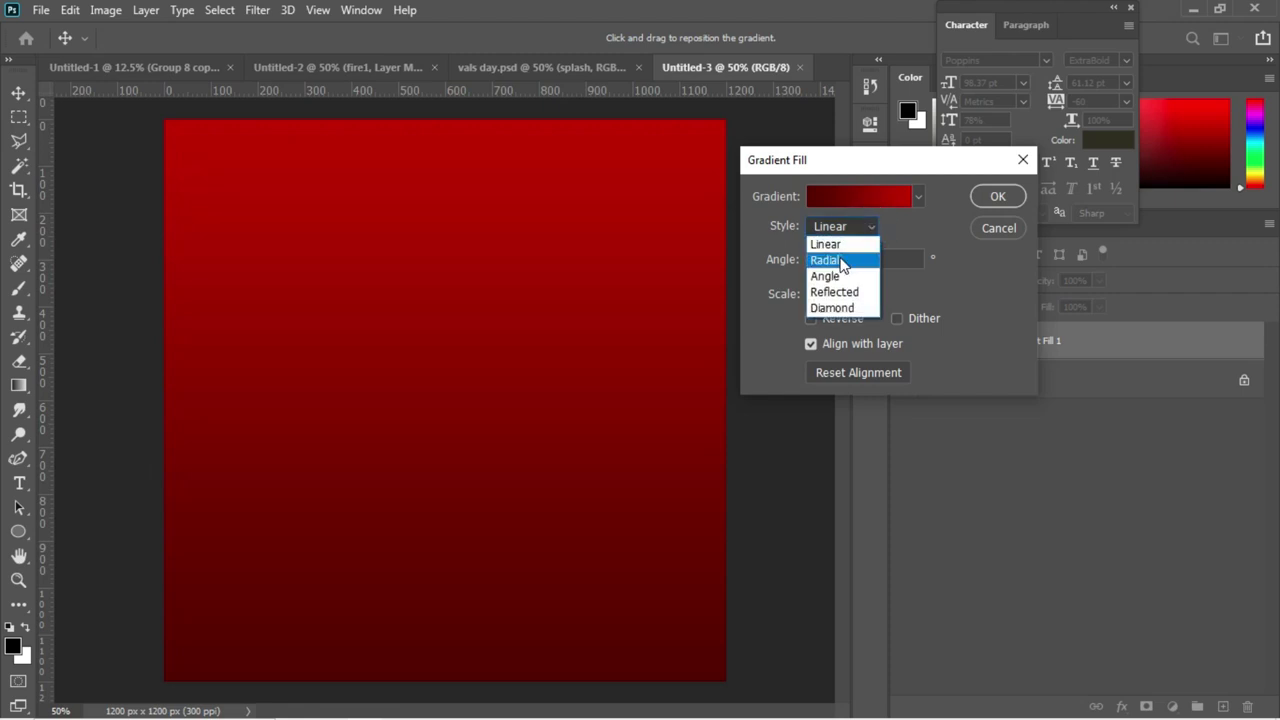
click(841, 262)
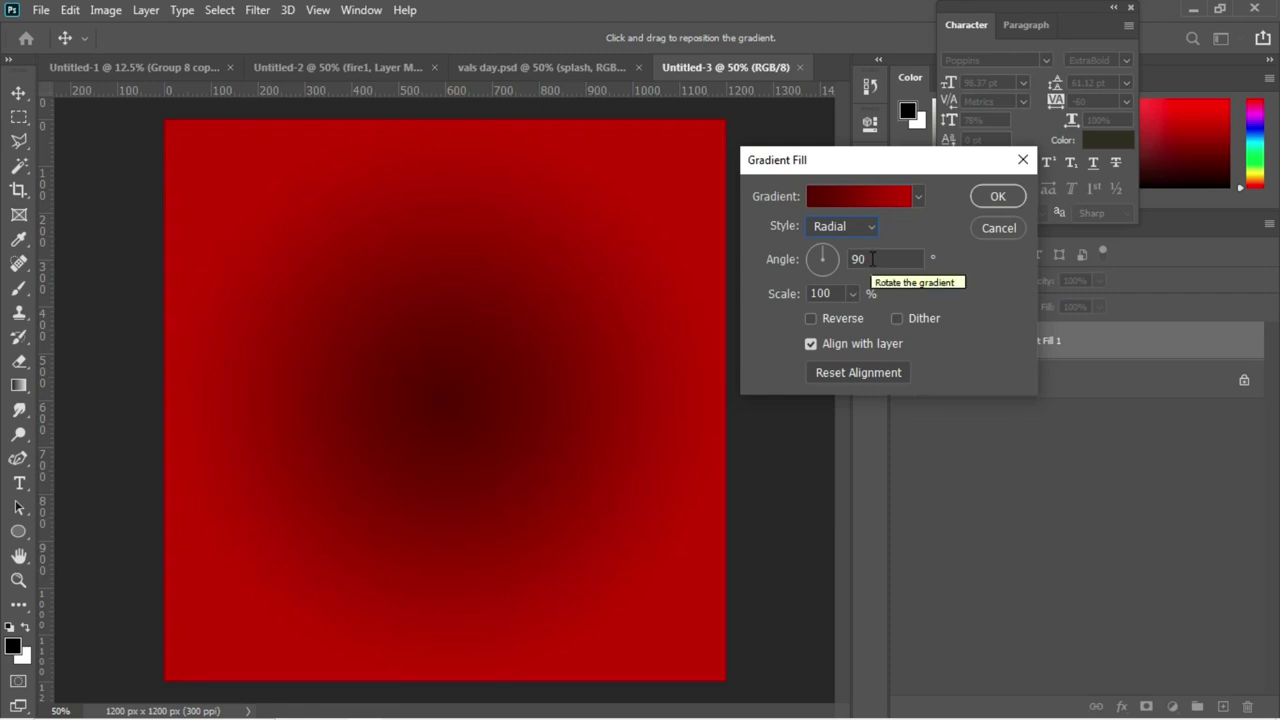
click(810, 318)
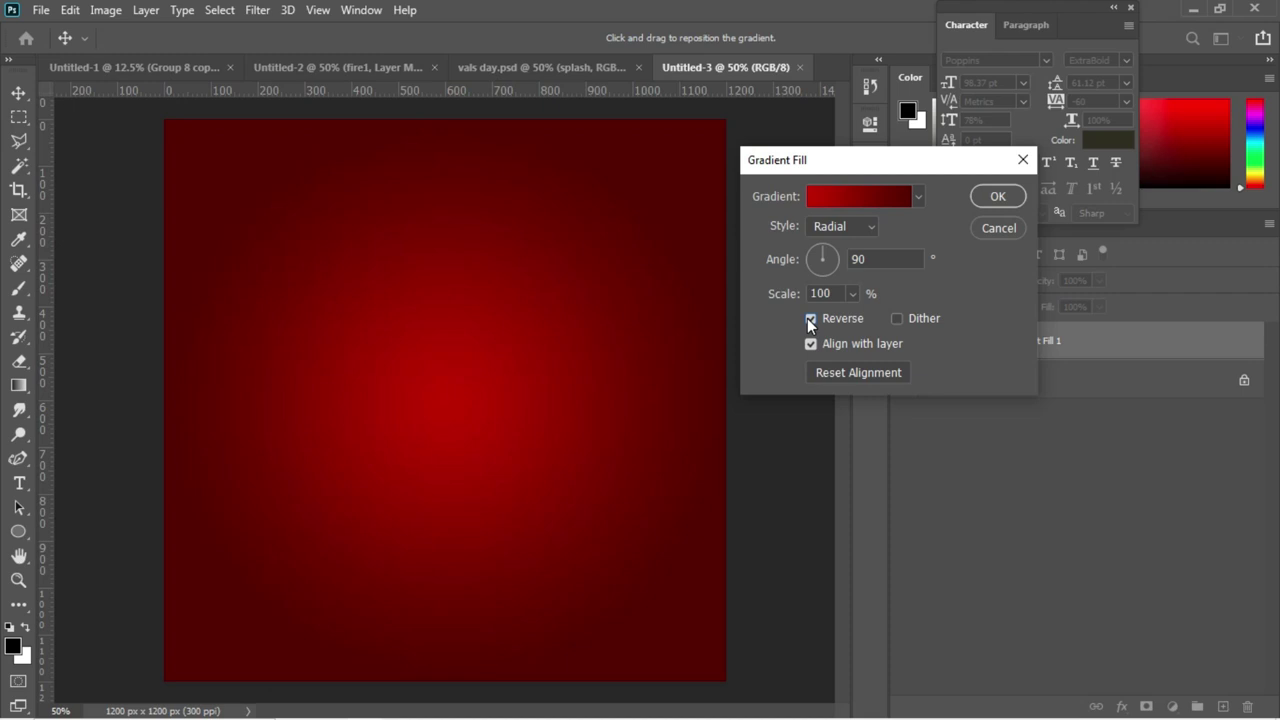
click(981, 198)
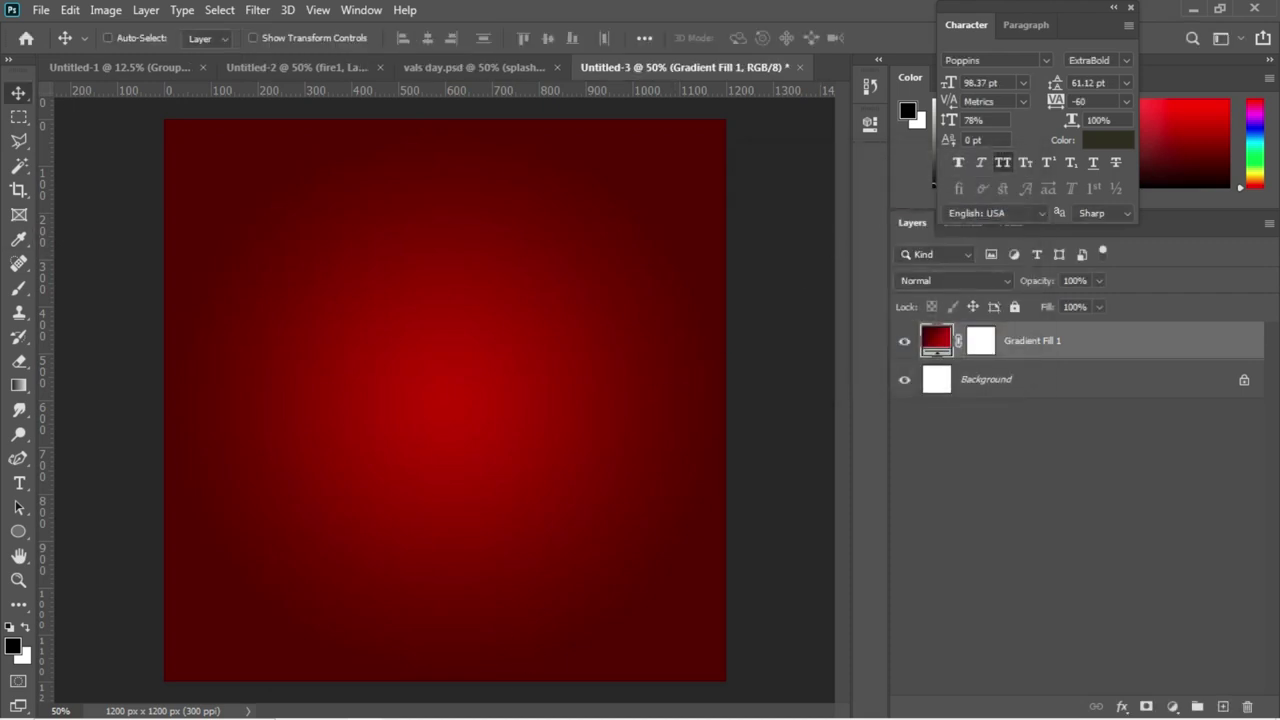
Place the subtle-pattern image from New folder (4) above the gradient fill, scaled to 46.88%
mouse_move(530, 718)
mouse_move(406, 684)
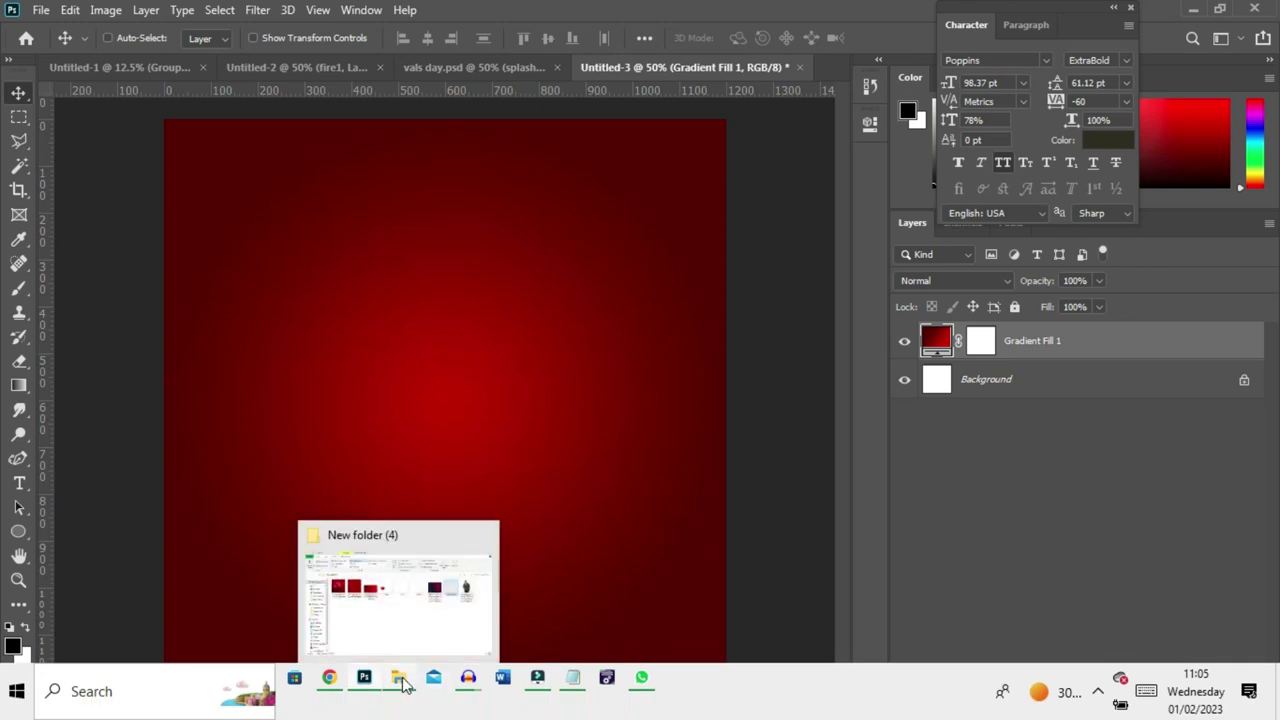
click(396, 596)
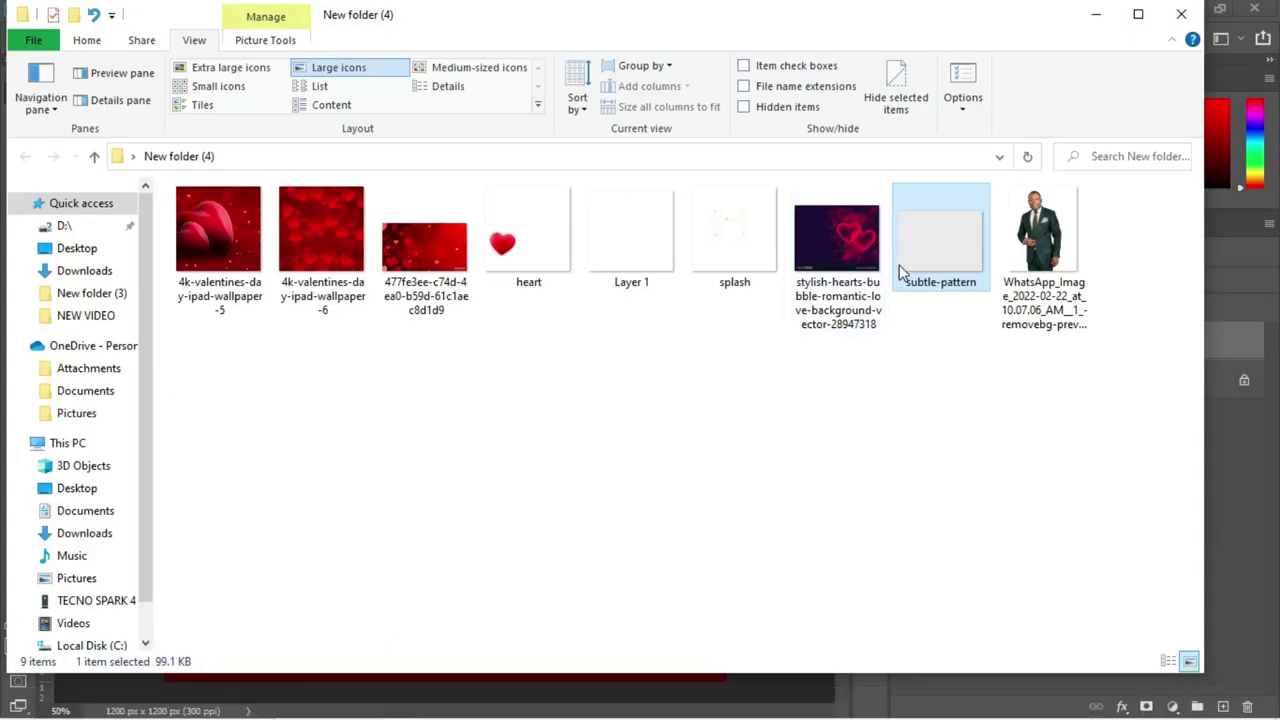
drag(934, 257, 367, 569)
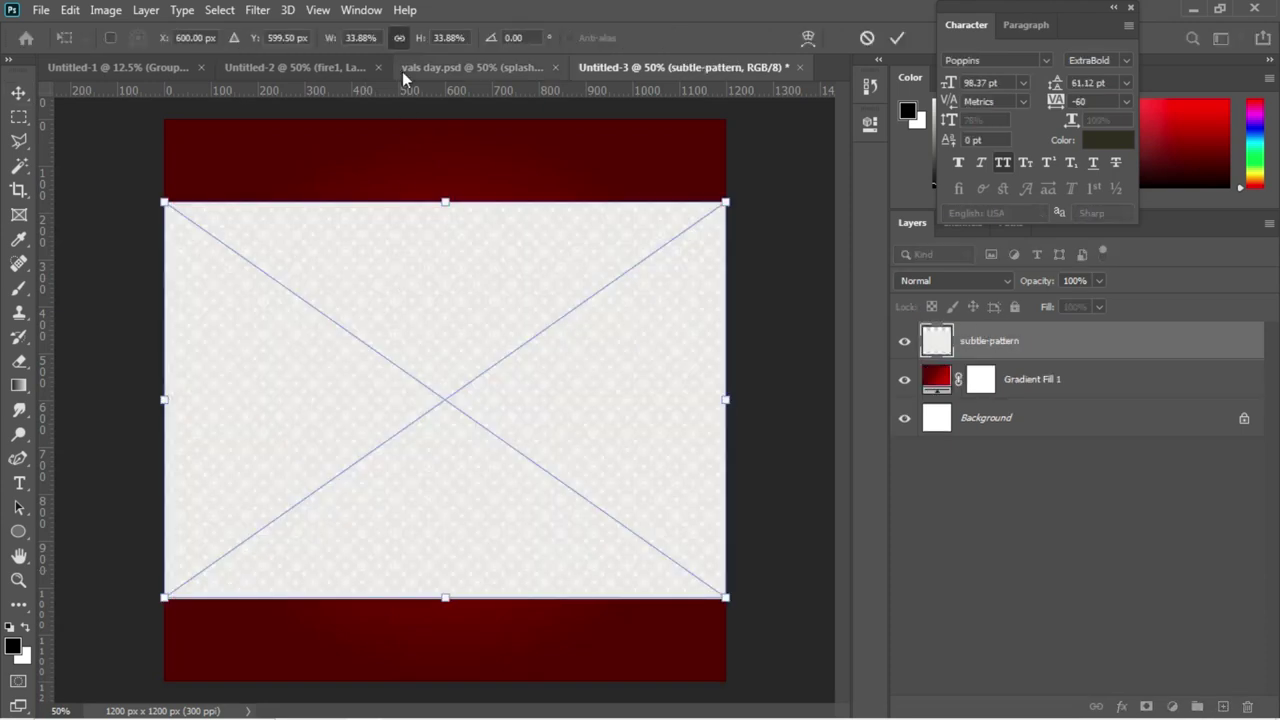
drag(420, 47, 431, 42)
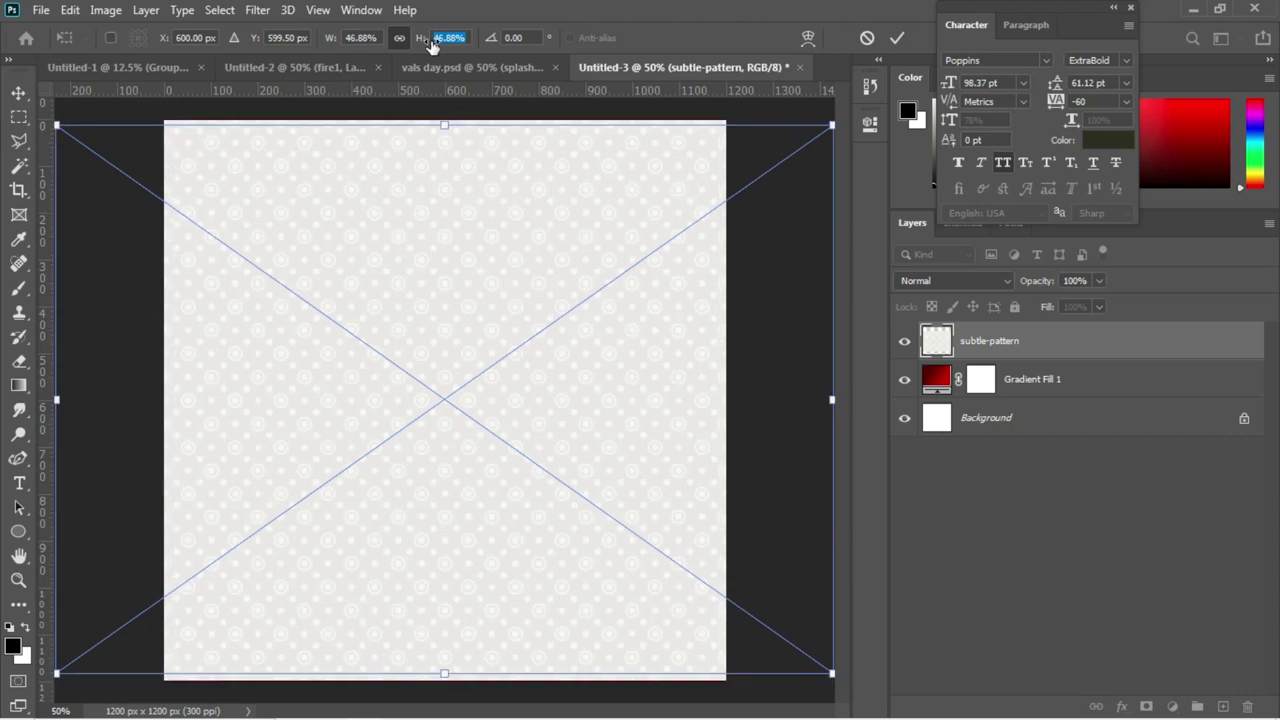
key(Return)
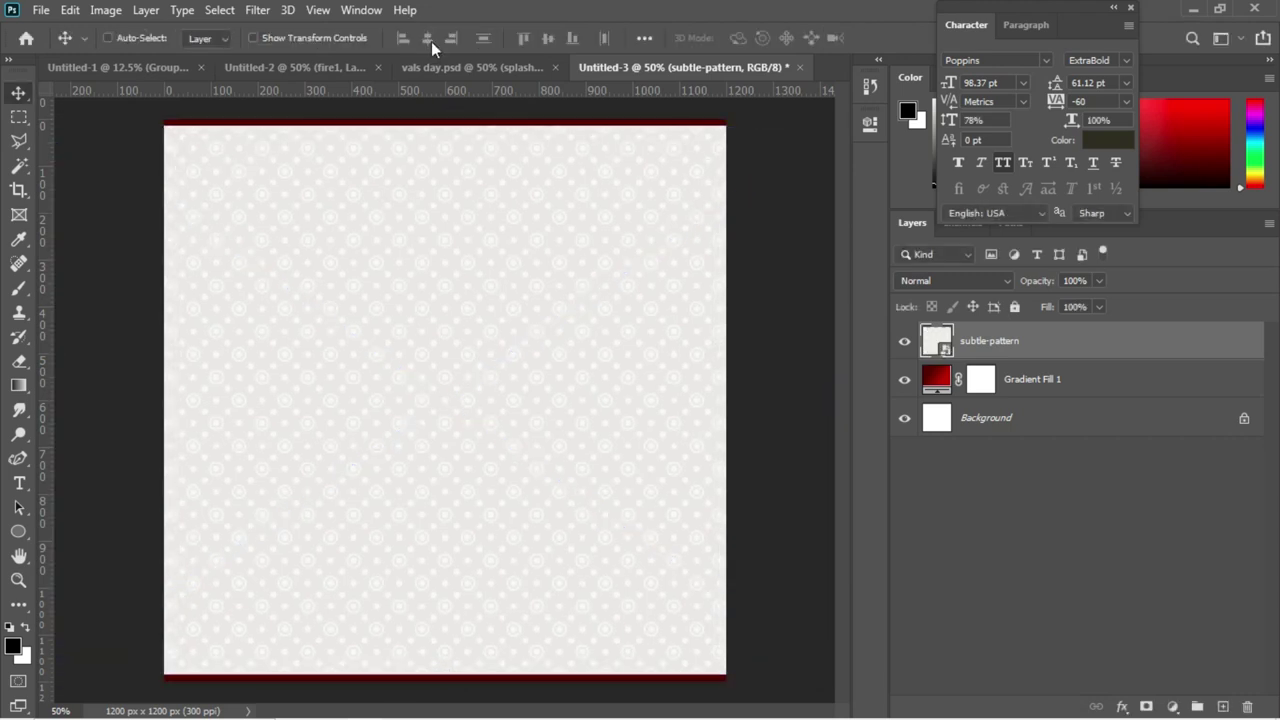
Enlarge the subtle-pattern layer proportionally until it covers the whole canvas
key(ctrl+t)
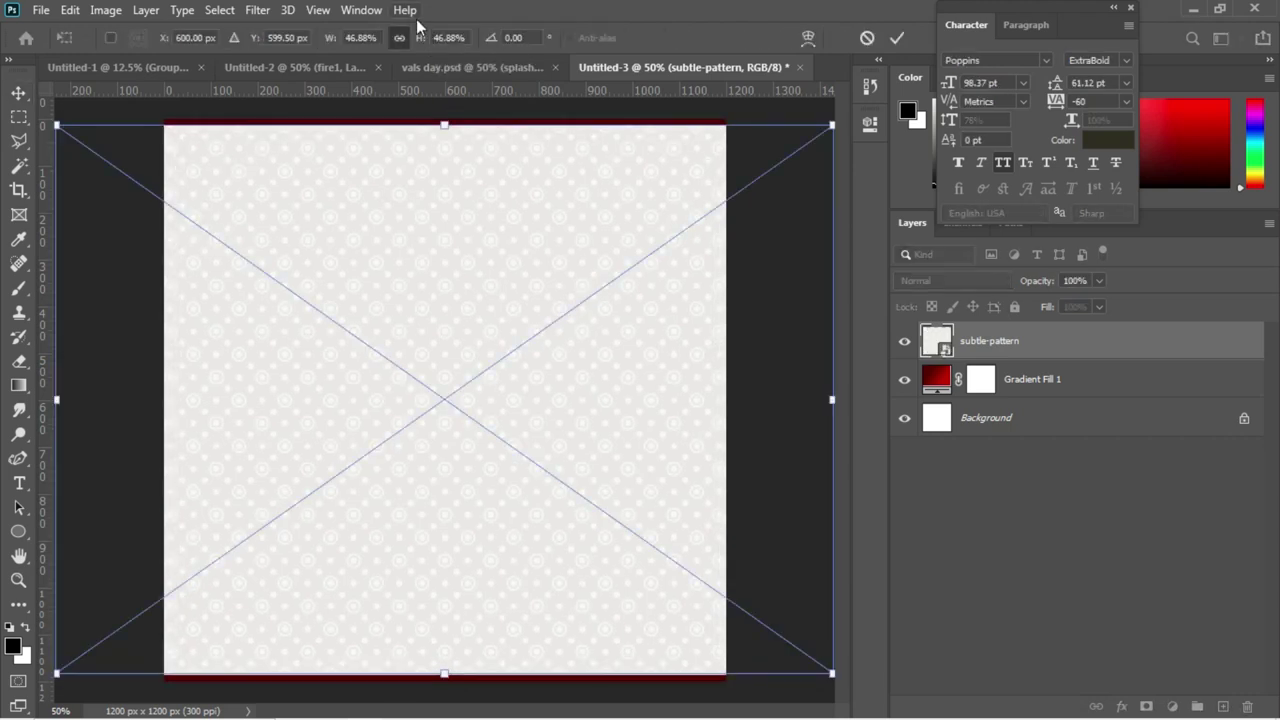
drag(414, 40, 419, 38)
key(Return)
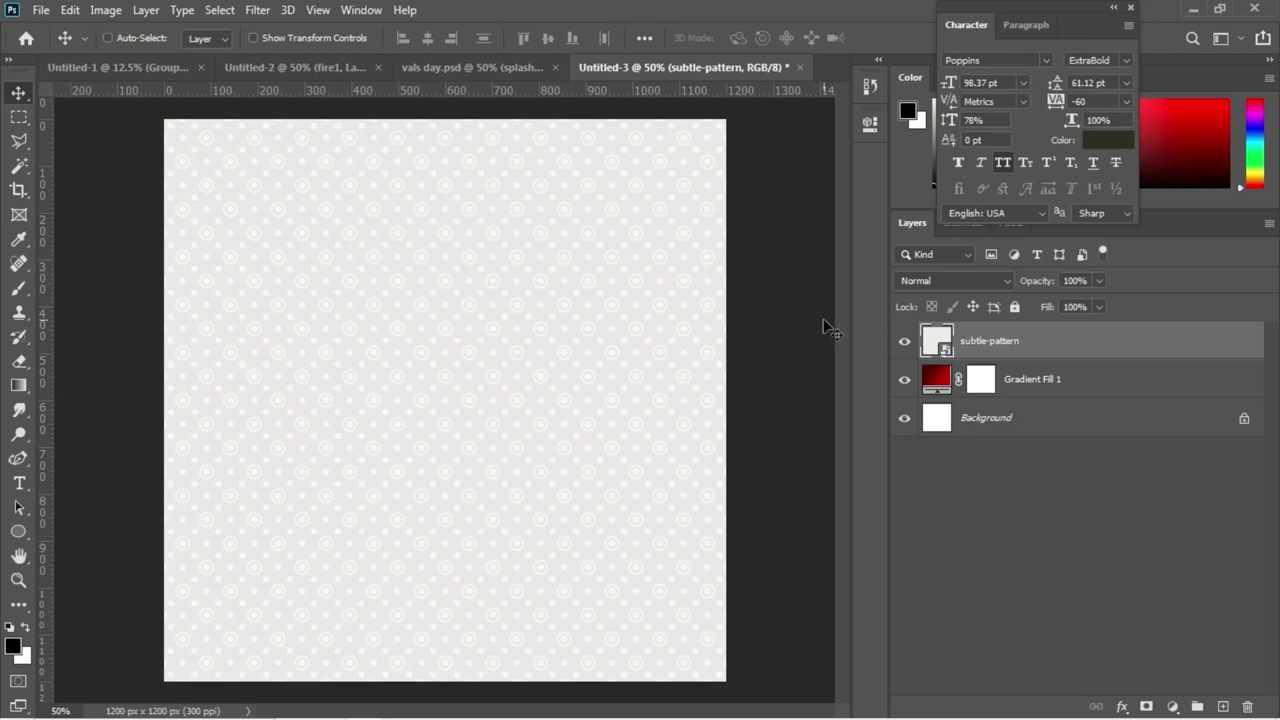
Set the subtle-pattern layer's opacity to 24% and its blend mode to Overlay
click(1087, 283)
key(BackSpace)
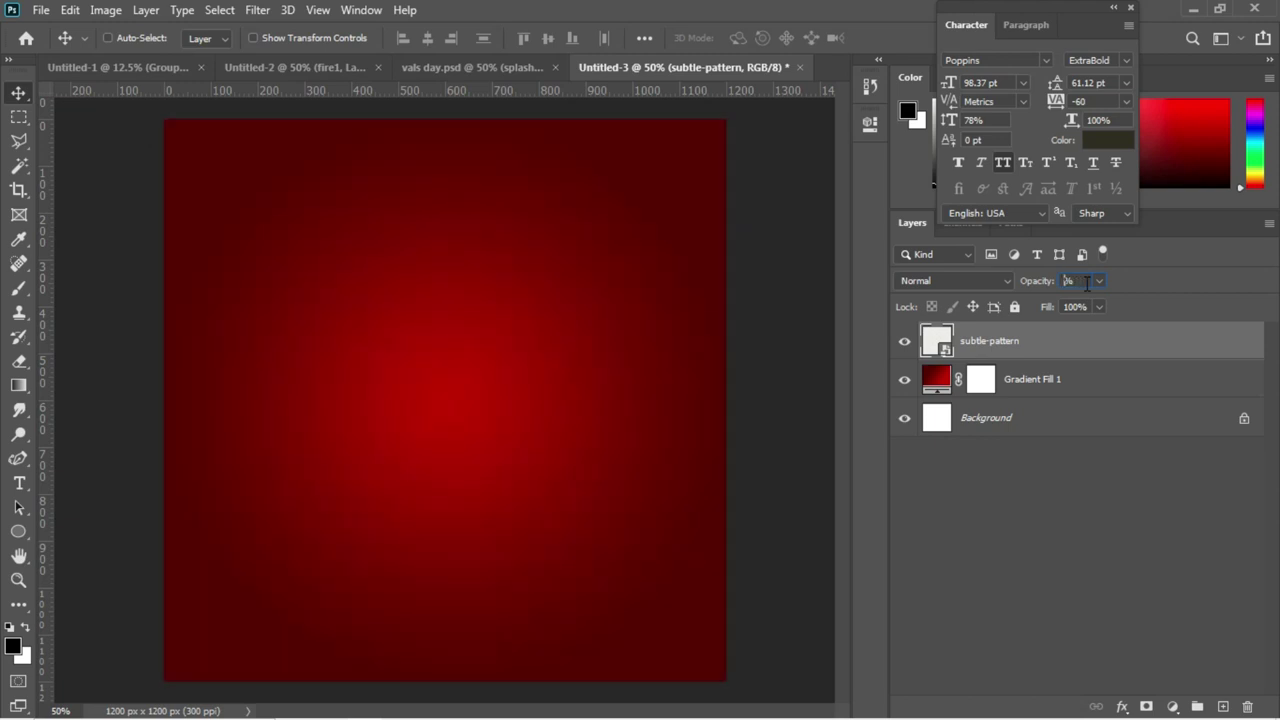
text(24)
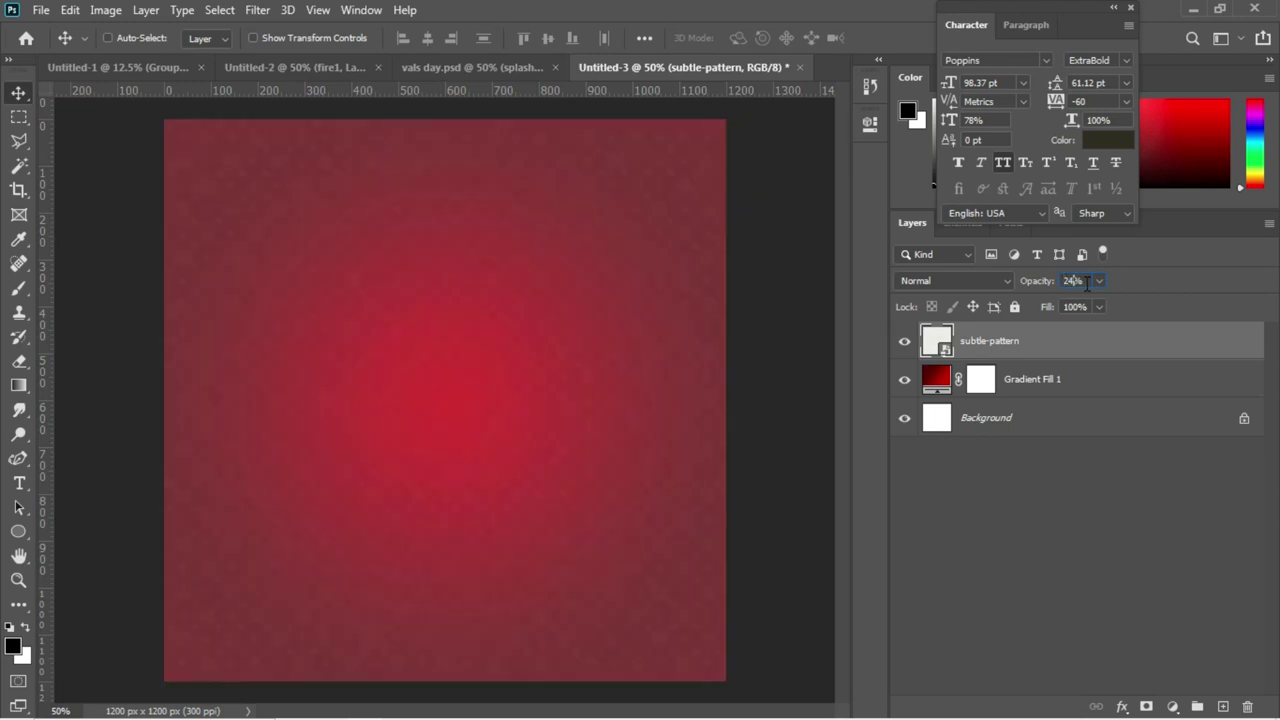
click(981, 277)
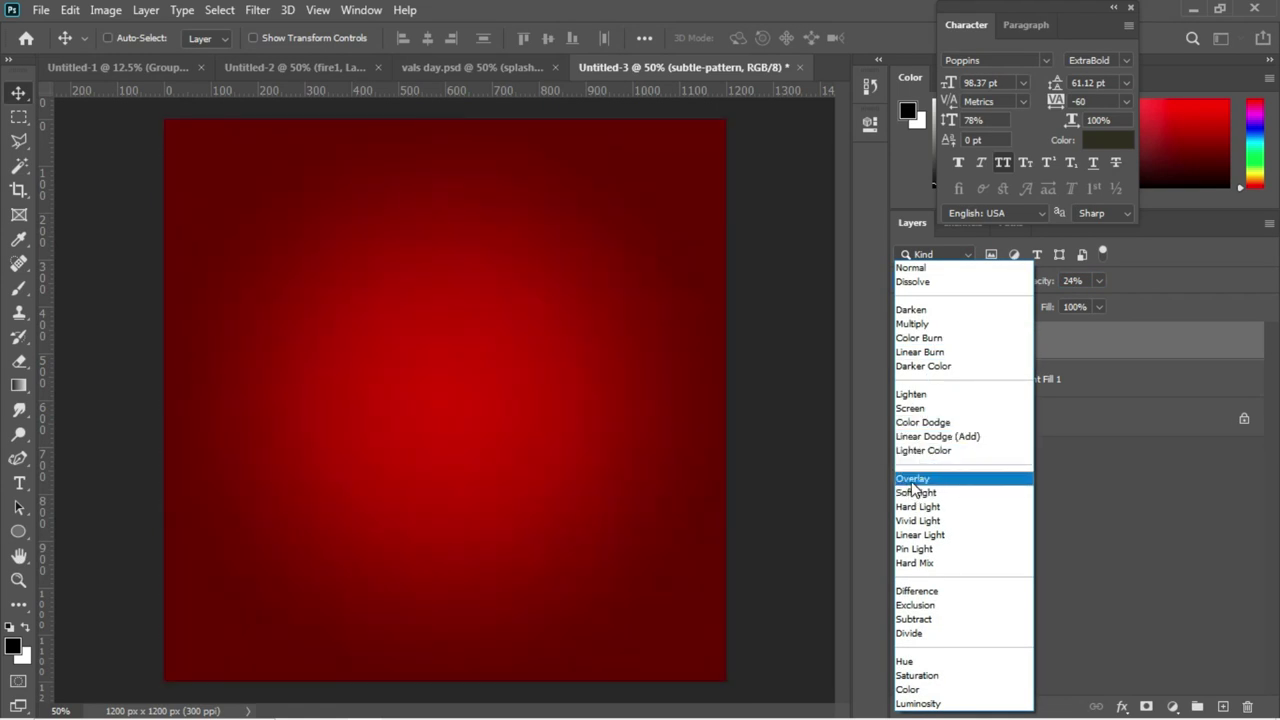
click(912, 481)
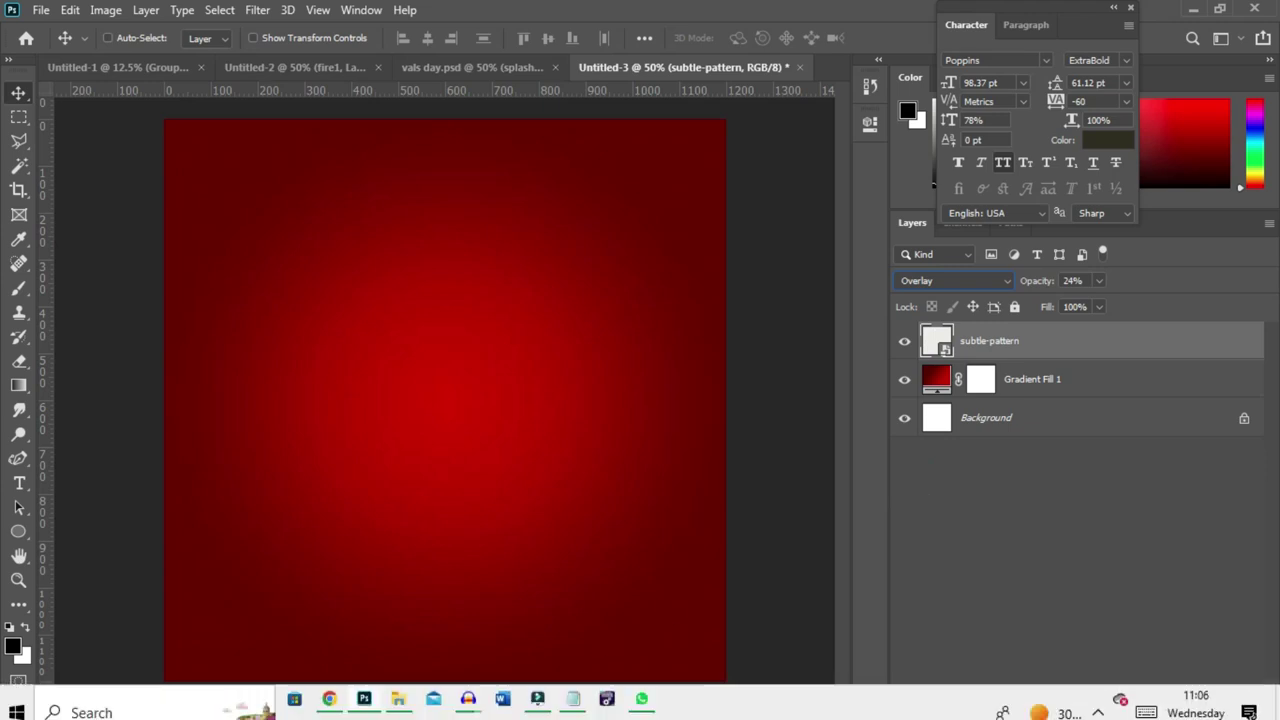
Place the stylish-hearts-bubble background image from New folder (4), scale it slightly wider than the canvas, and move it up over the top edge
mouse_move(396, 679)
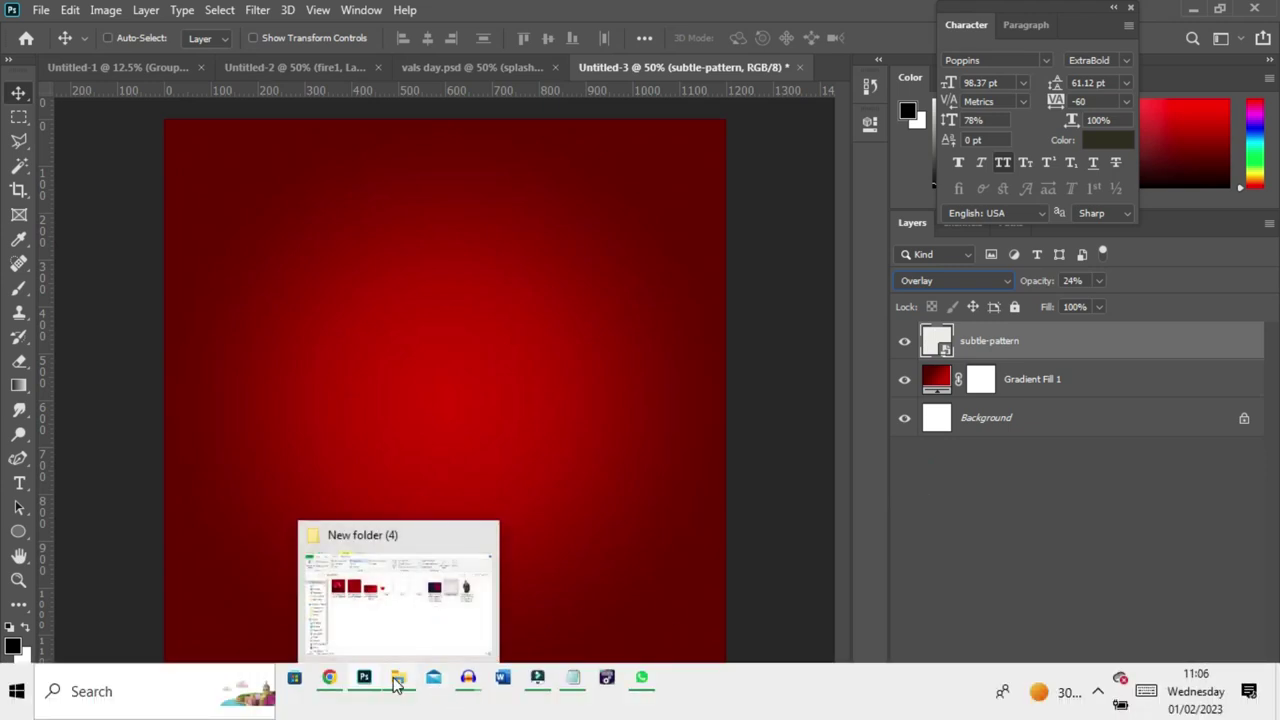
click(406, 598)
click(833, 250)
drag(833, 250, 370, 539)
drag(420, 38, 720, 65)
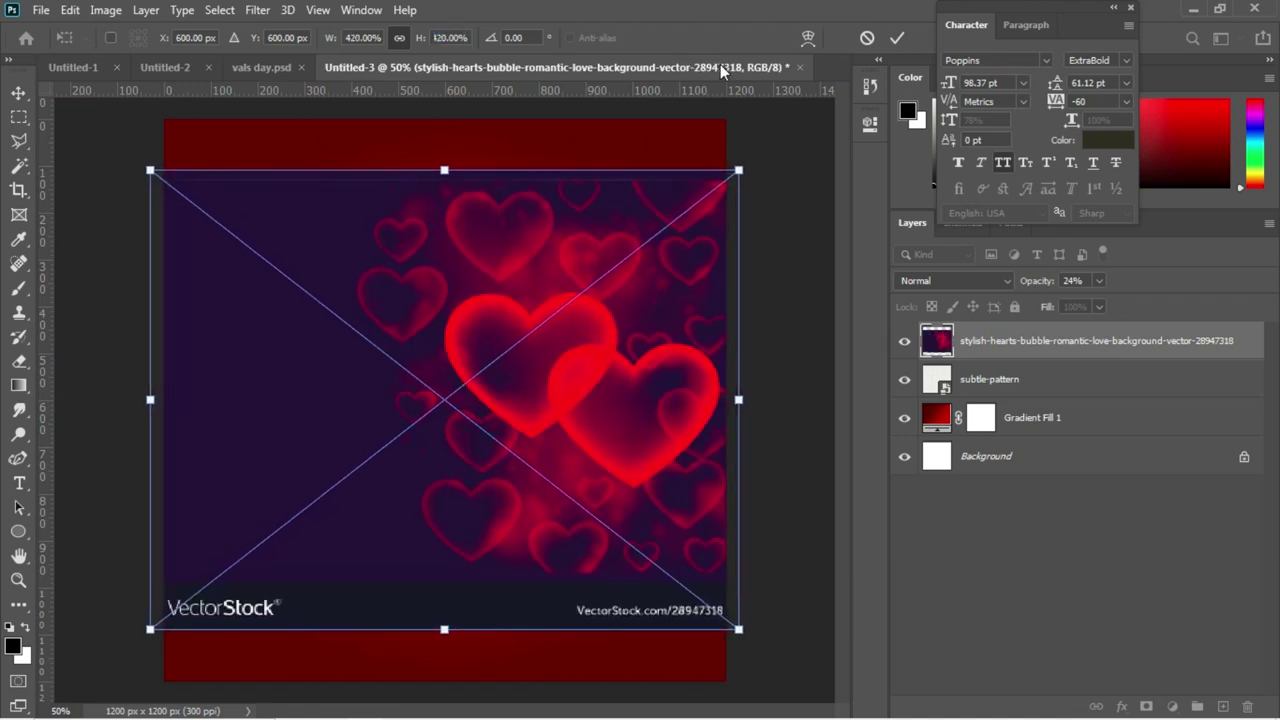
key(Return)
click(516, 356)
drag(516, 356, 527, 284)
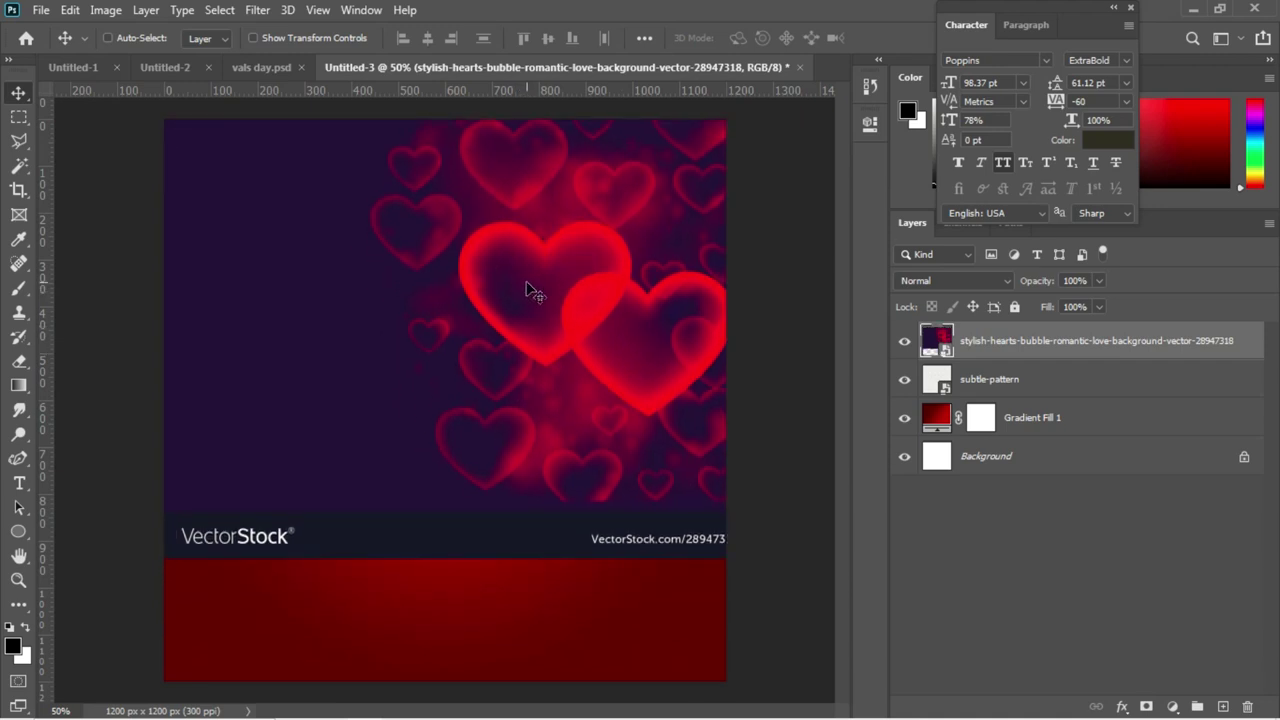
Rasterize the stylish-hearts layer and set its blend mode to Soft Light
right_click(1031, 327)
click(925, 362)
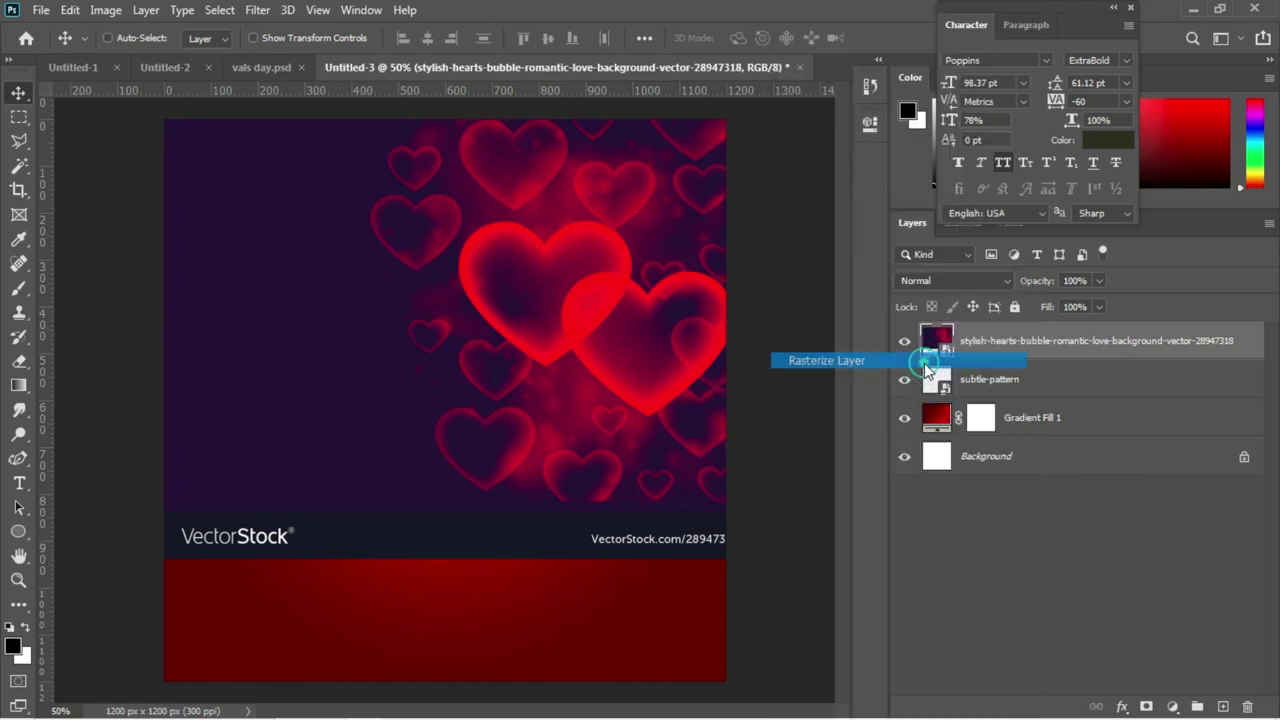
click(928, 283)
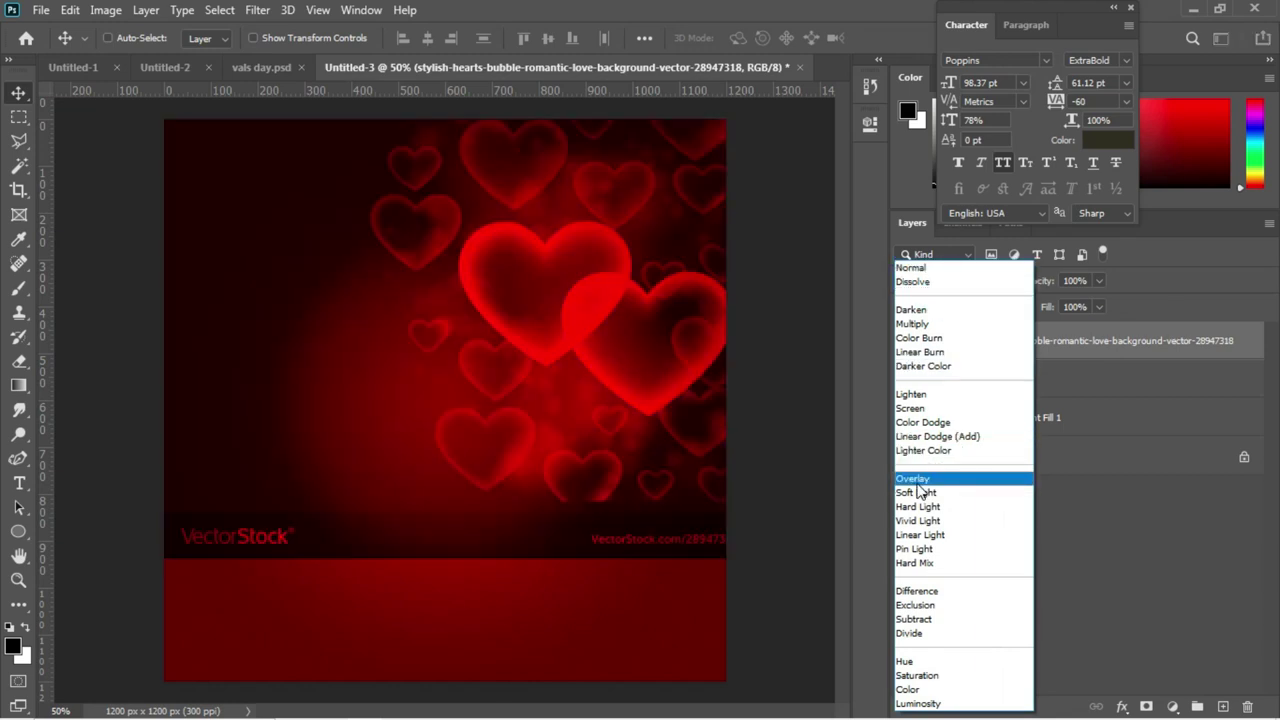
click(910, 494)
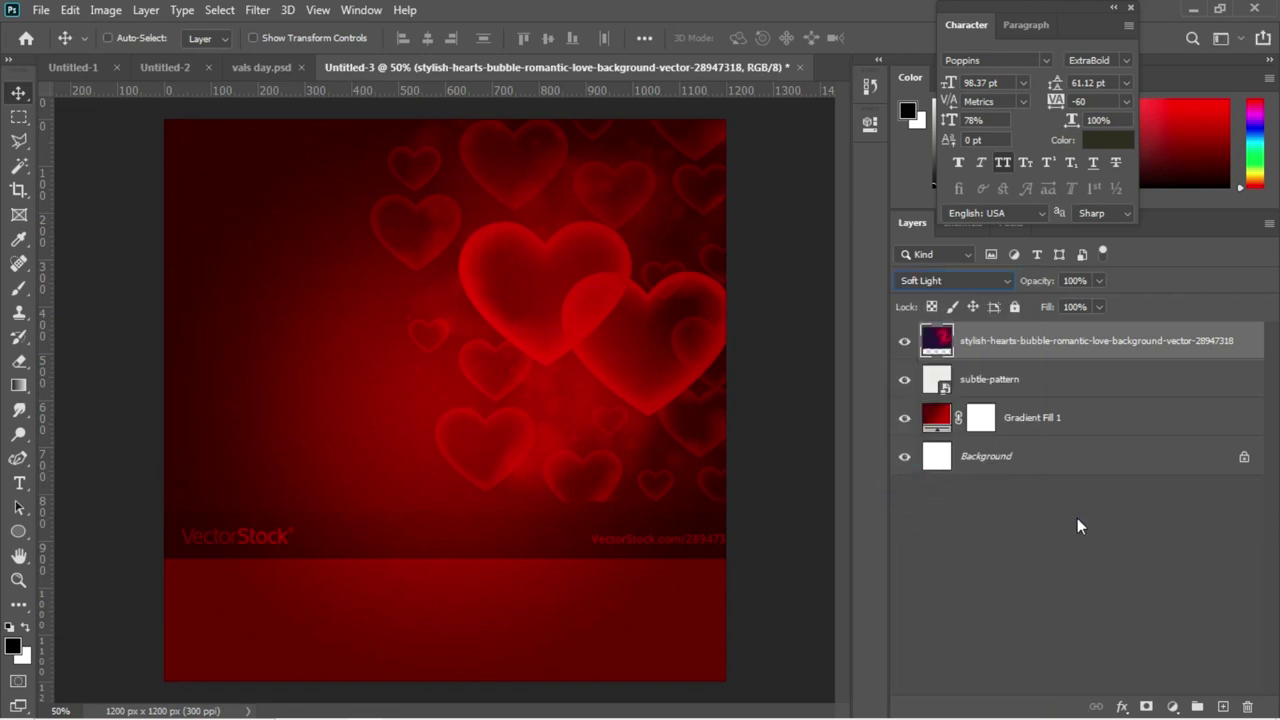
Add a layer mask to the hearts layer and paint out its watermark strip and lower edge with a soft black 500 px brush
click(1146, 706)
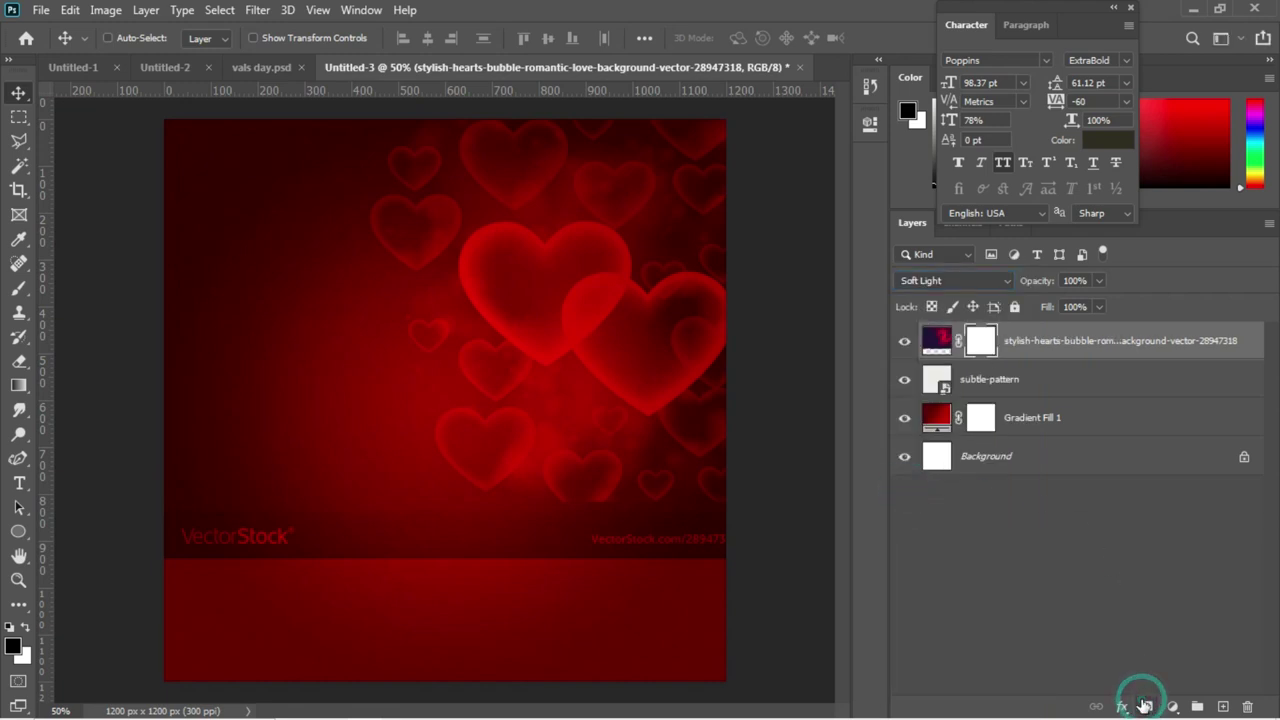
key(b)
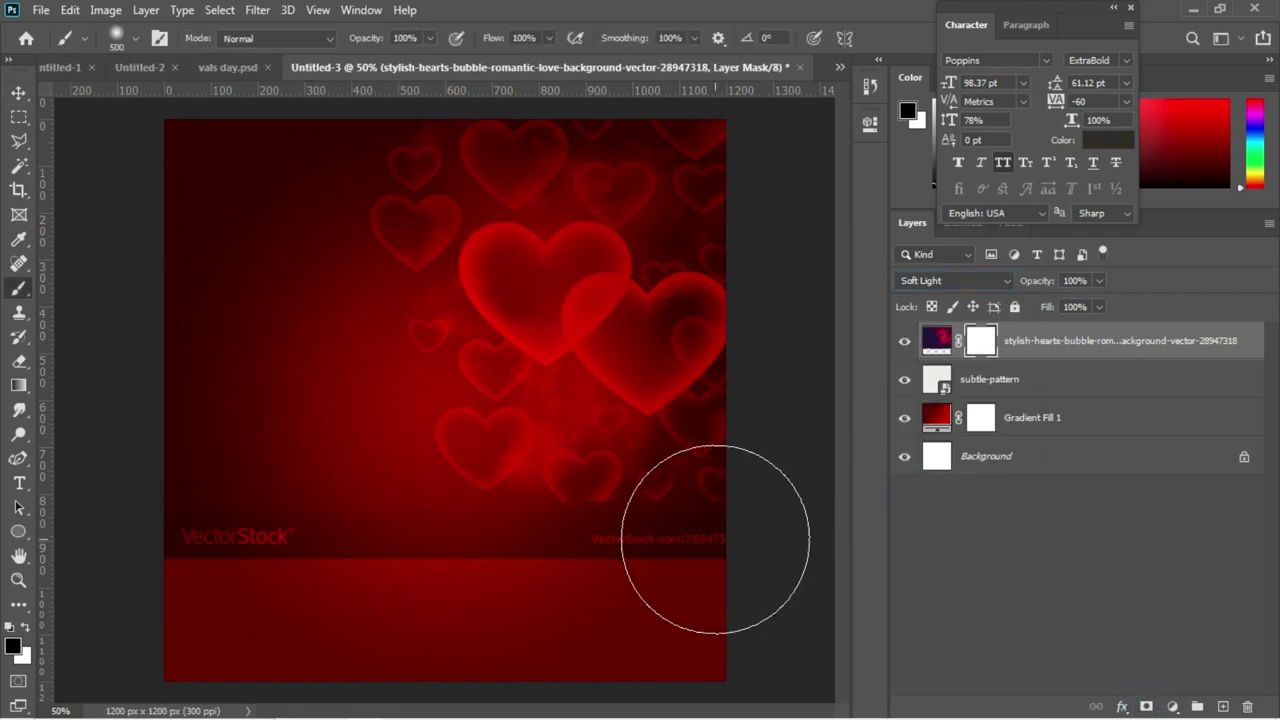
mouse_move(712, 539)
mouse_down()
mouse_move(591, 523)
mouse_move(443, 557)
mouse_move(343, 558)
mouse_move(97, 534)
mouse_move(240, 583)
mouse_move(459, 613)
mouse_move(714, 586)
mouse_up()
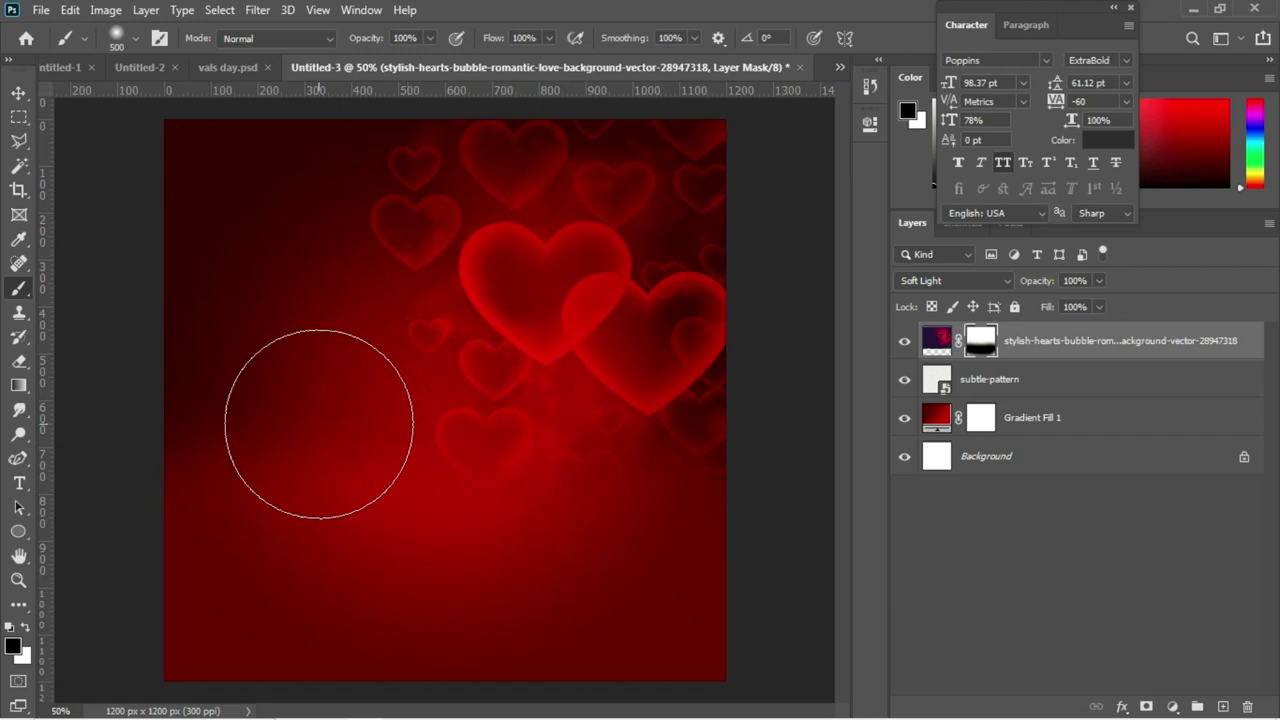
Place the heart image from New folder (4) onto the canvas at its full size
key(v)
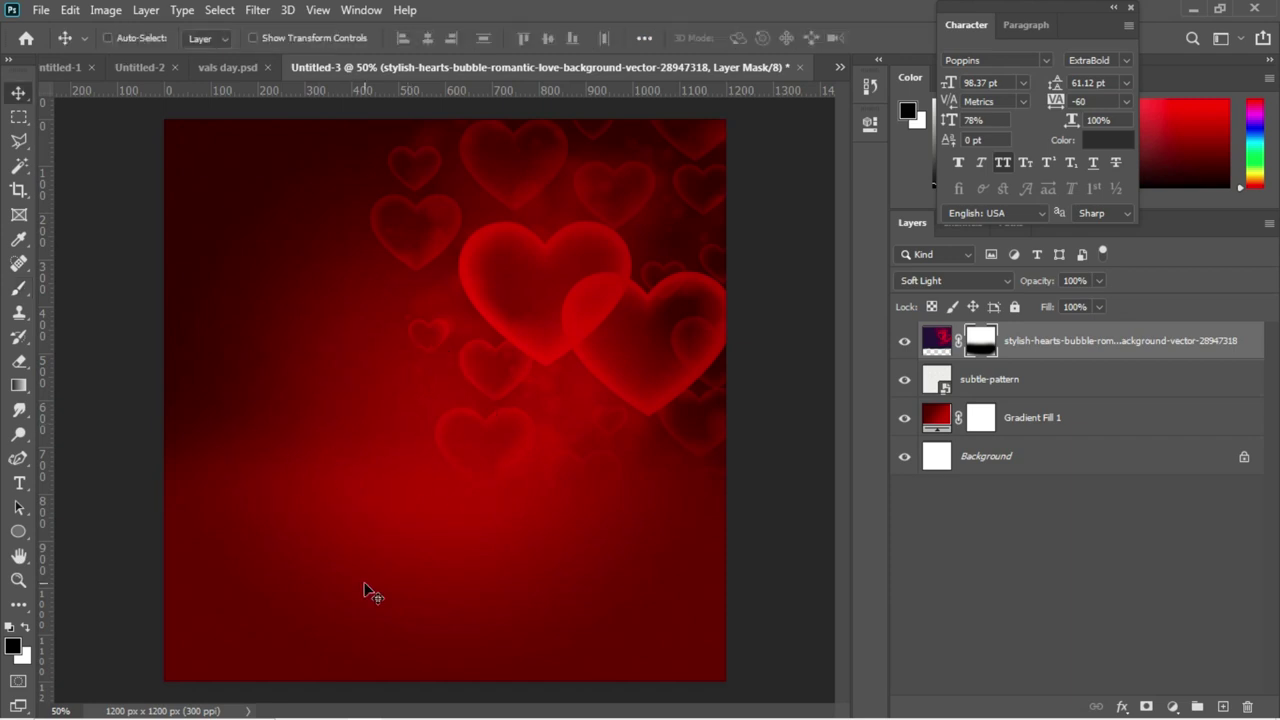
mouse_move(366, 710)
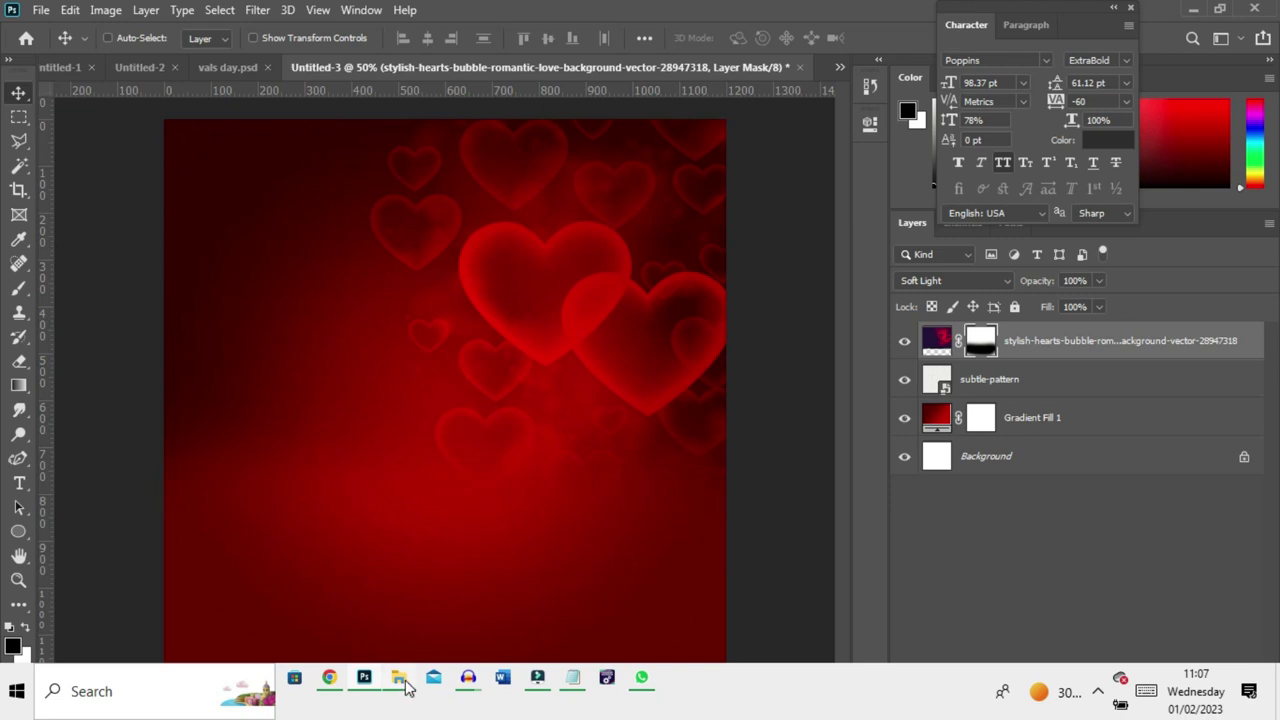
mouse_move(405, 686)
click(398, 596)
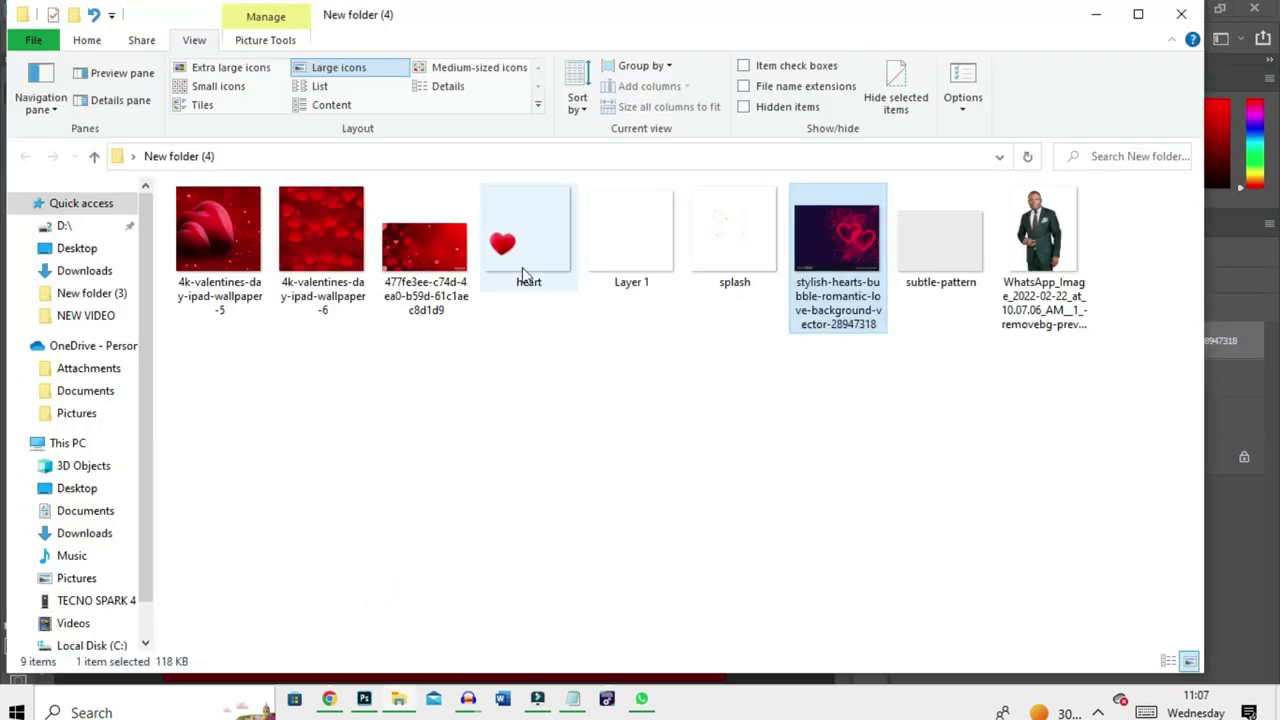
drag(520, 257, 311, 534)
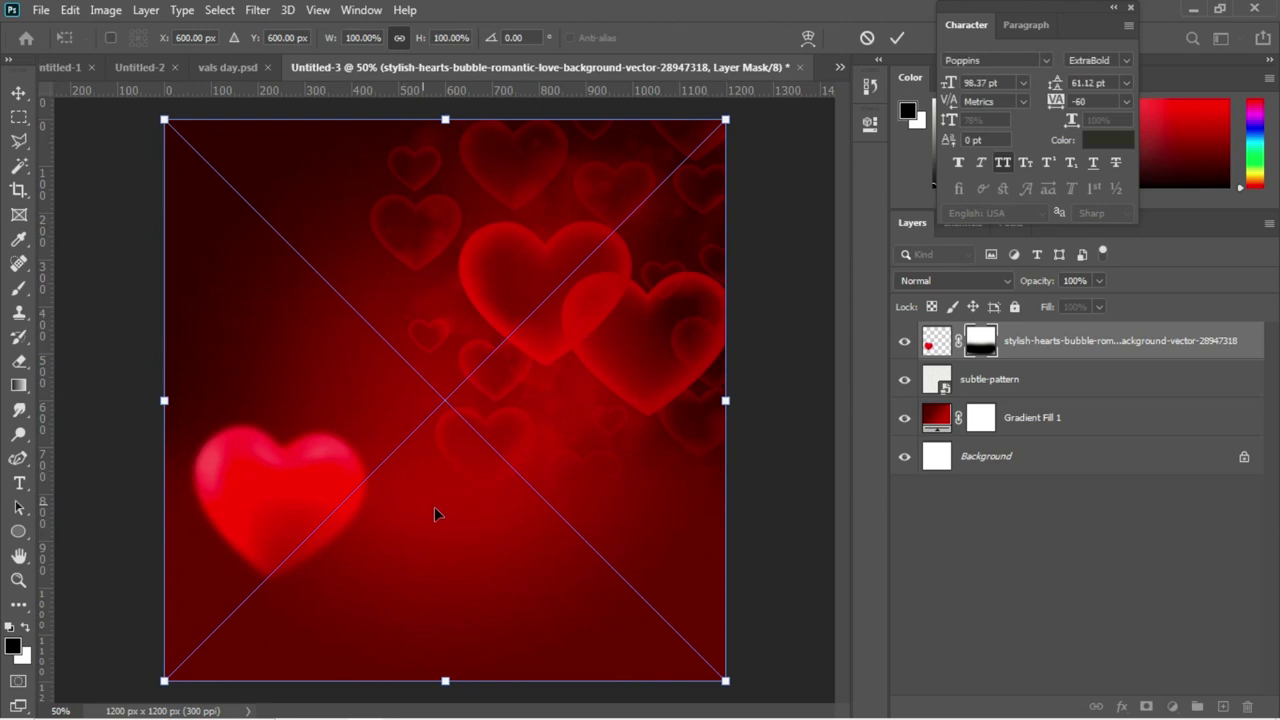
key(Return)
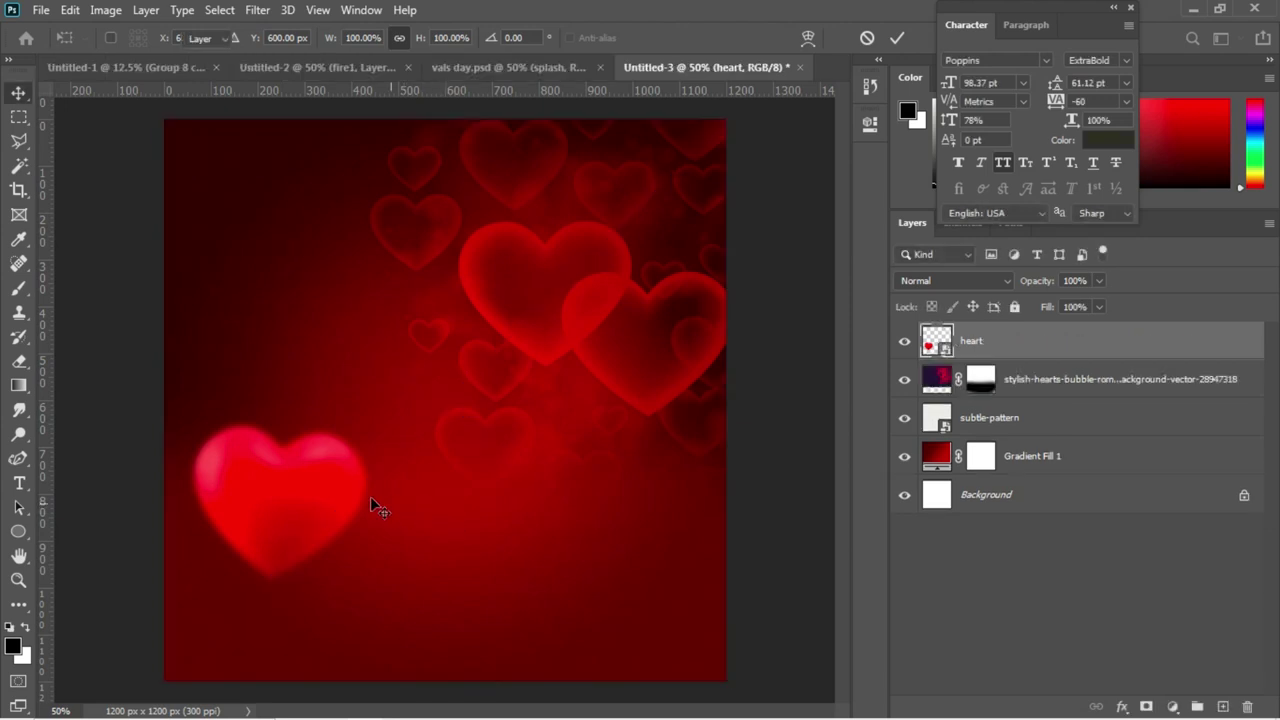
Scale the heart layer to about 80% and position it partly off the canvas's left edge, around mid-height
click(314, 498)
drag(316, 495, 231, 441)
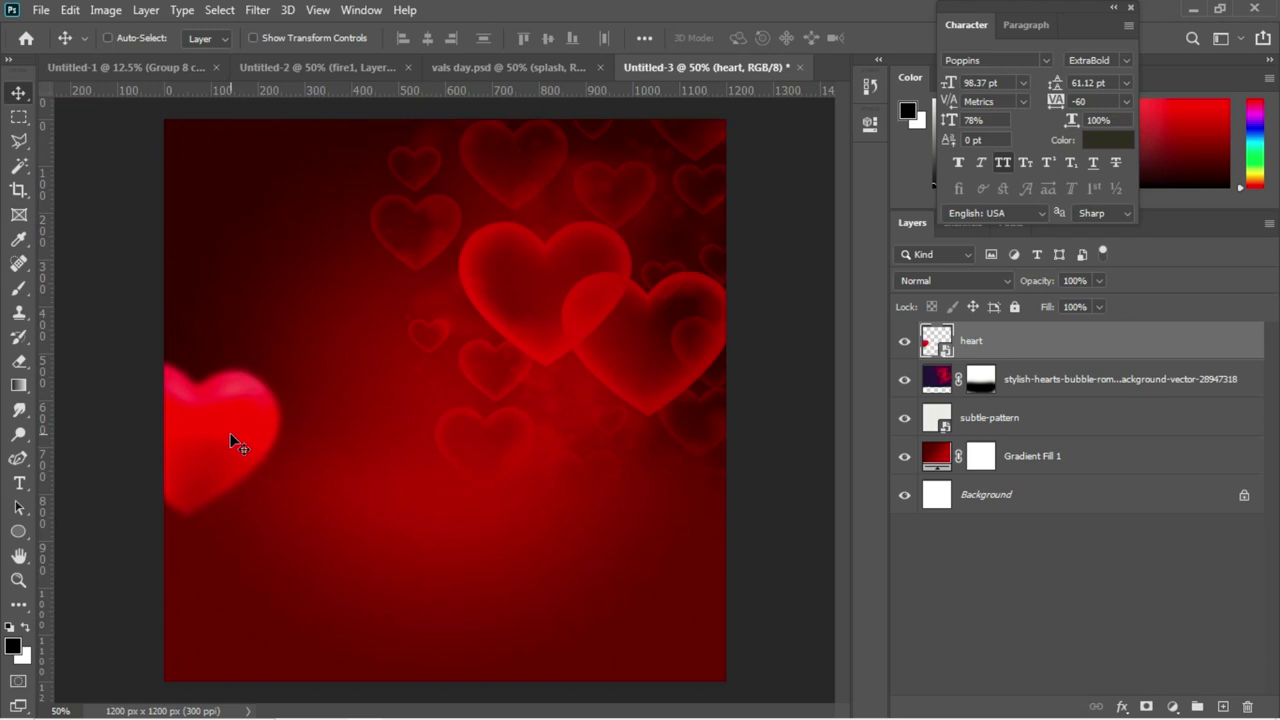
key(ctrl+t)
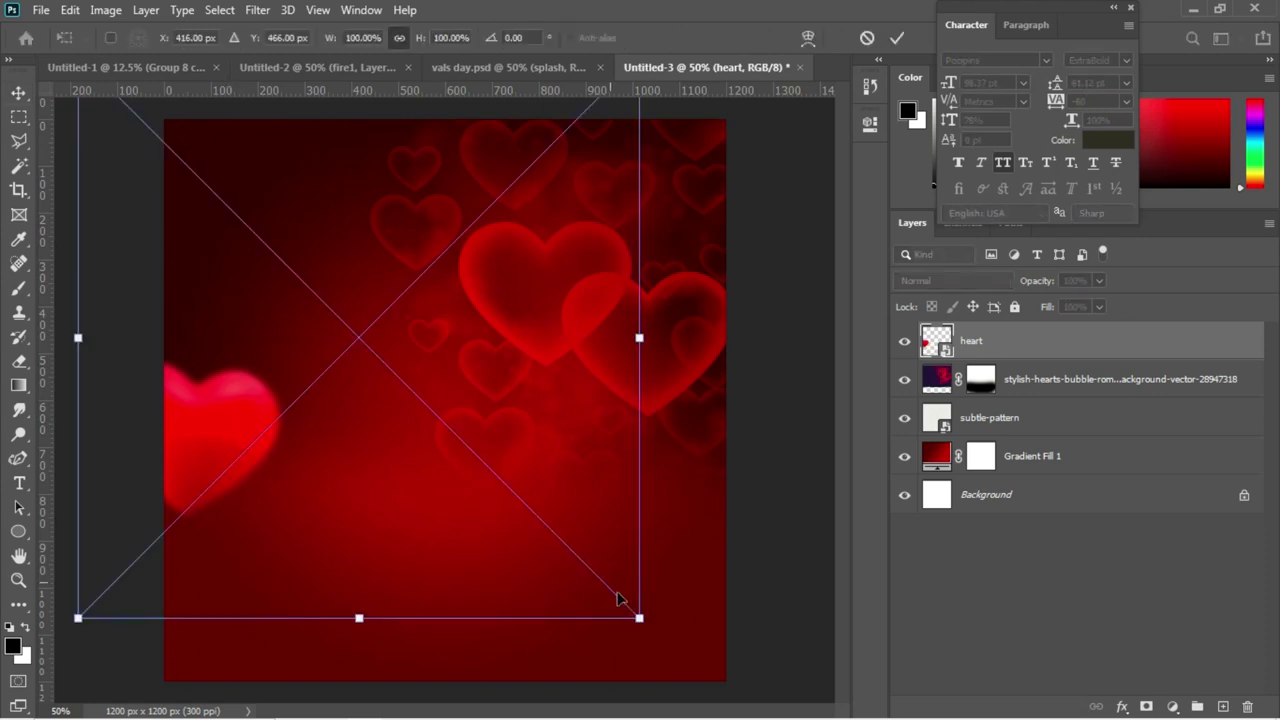
drag(639, 618, 514, 523)
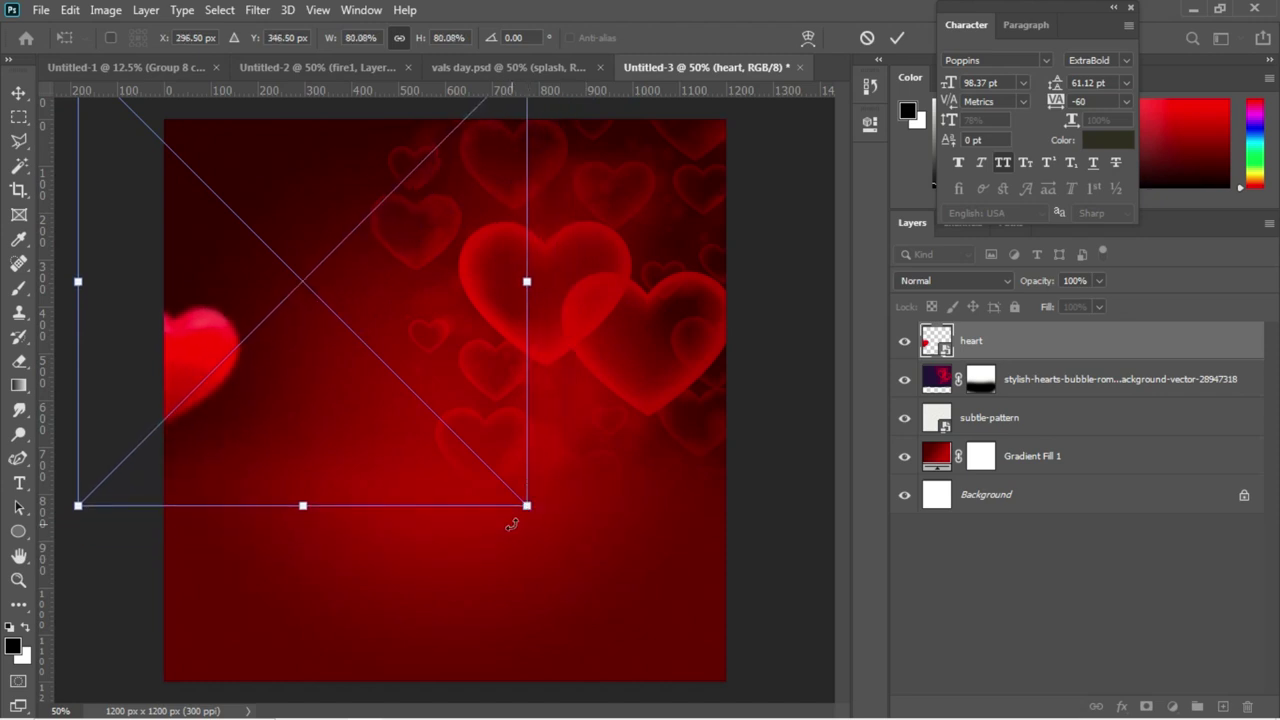
key(Return)
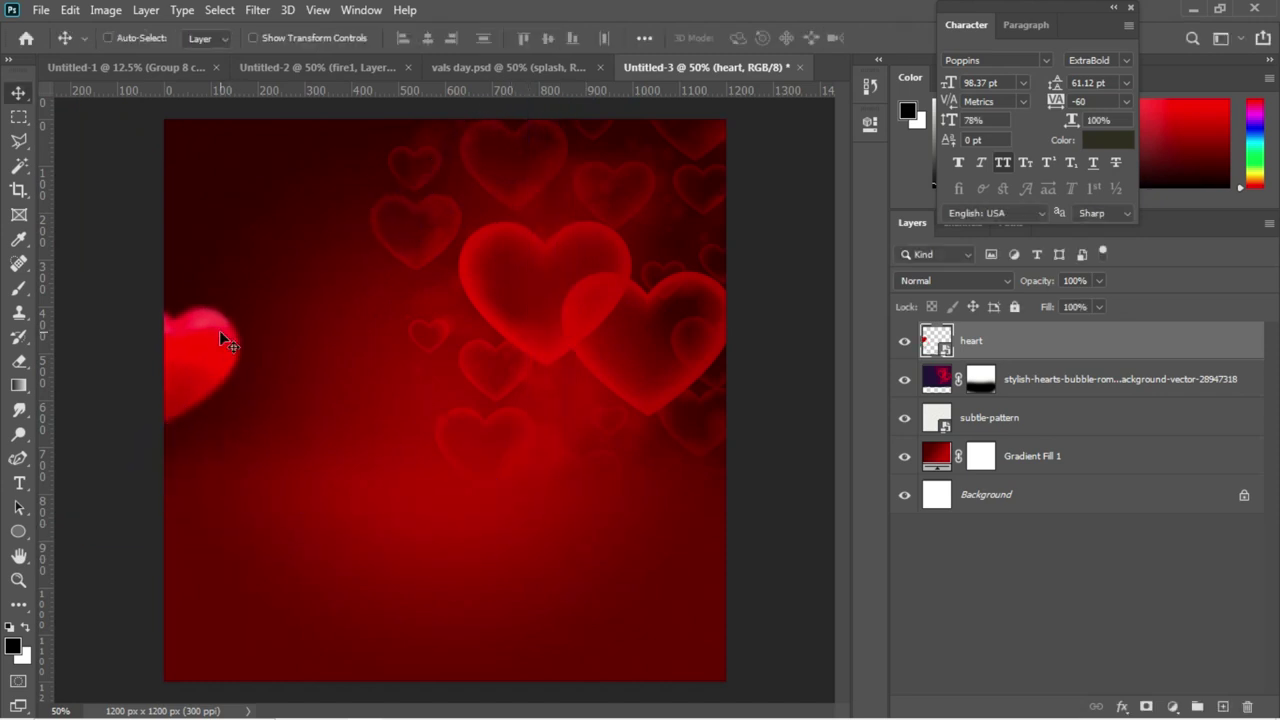
drag(221, 334, 228, 372)
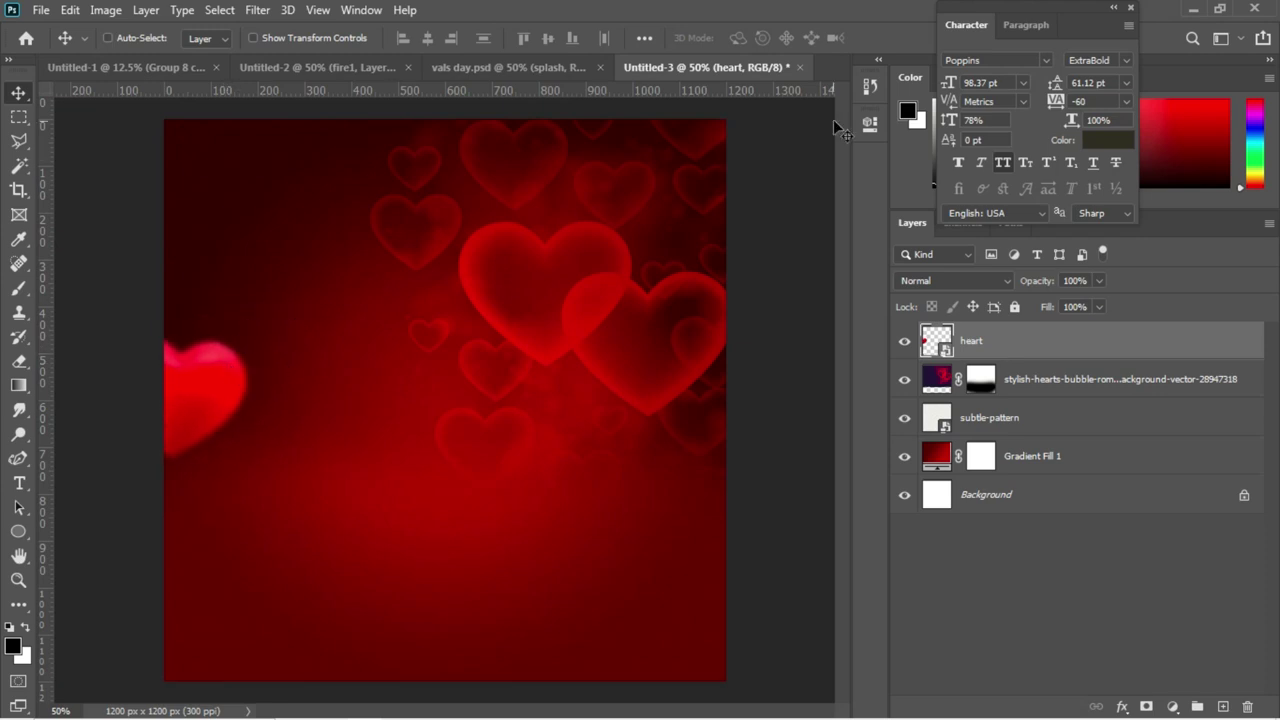
Set the heart layer's blend mode to Overlay and shift the heart slightly down and to the right
click(925, 277)
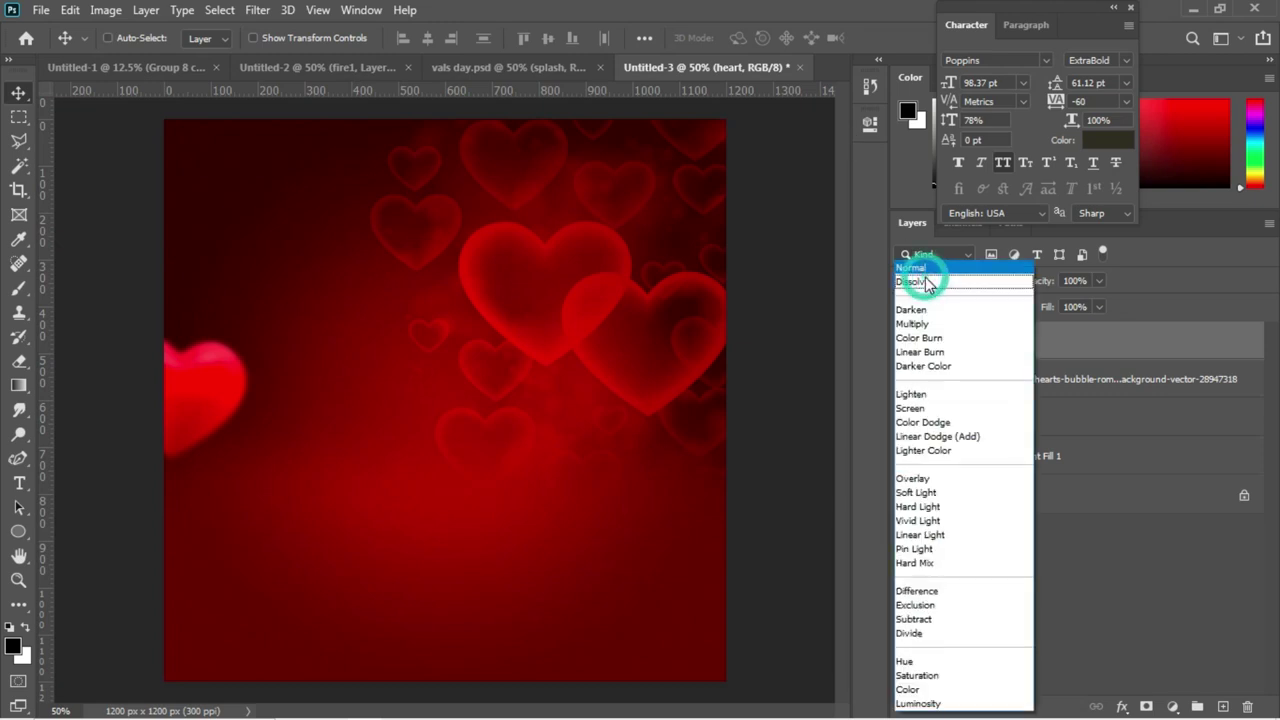
click(922, 479)
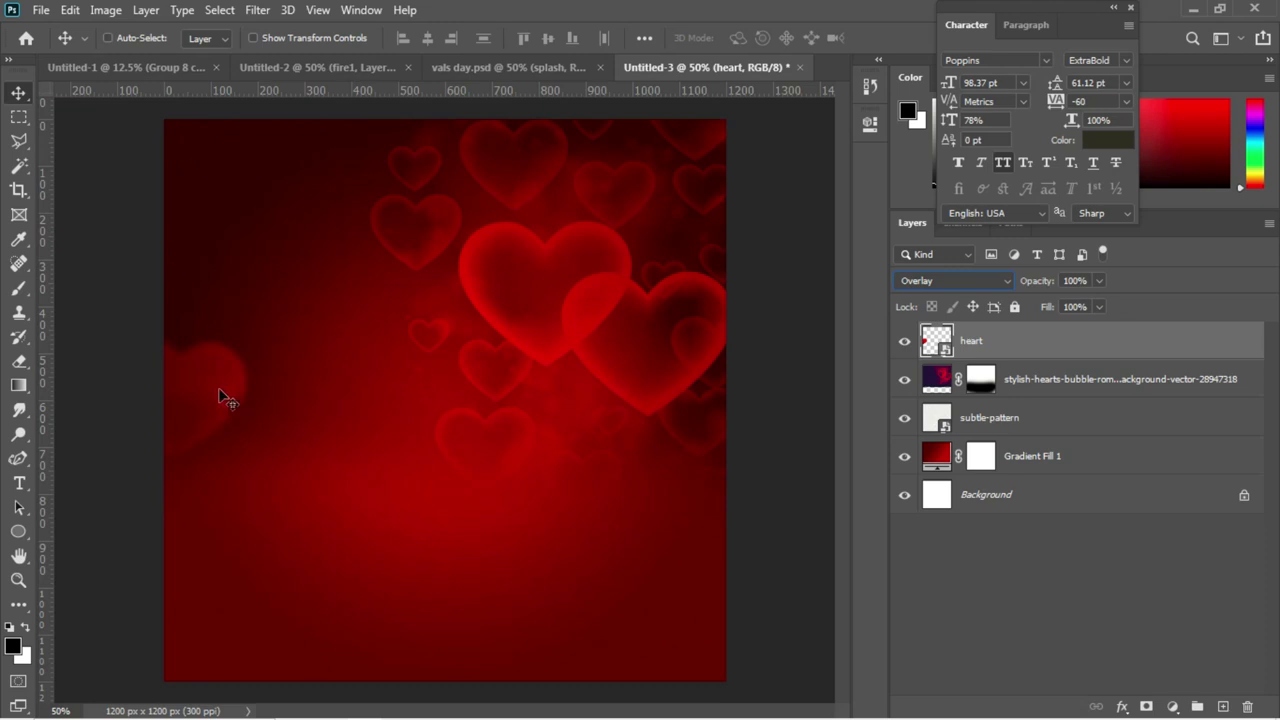
drag(214, 388, 228, 408)
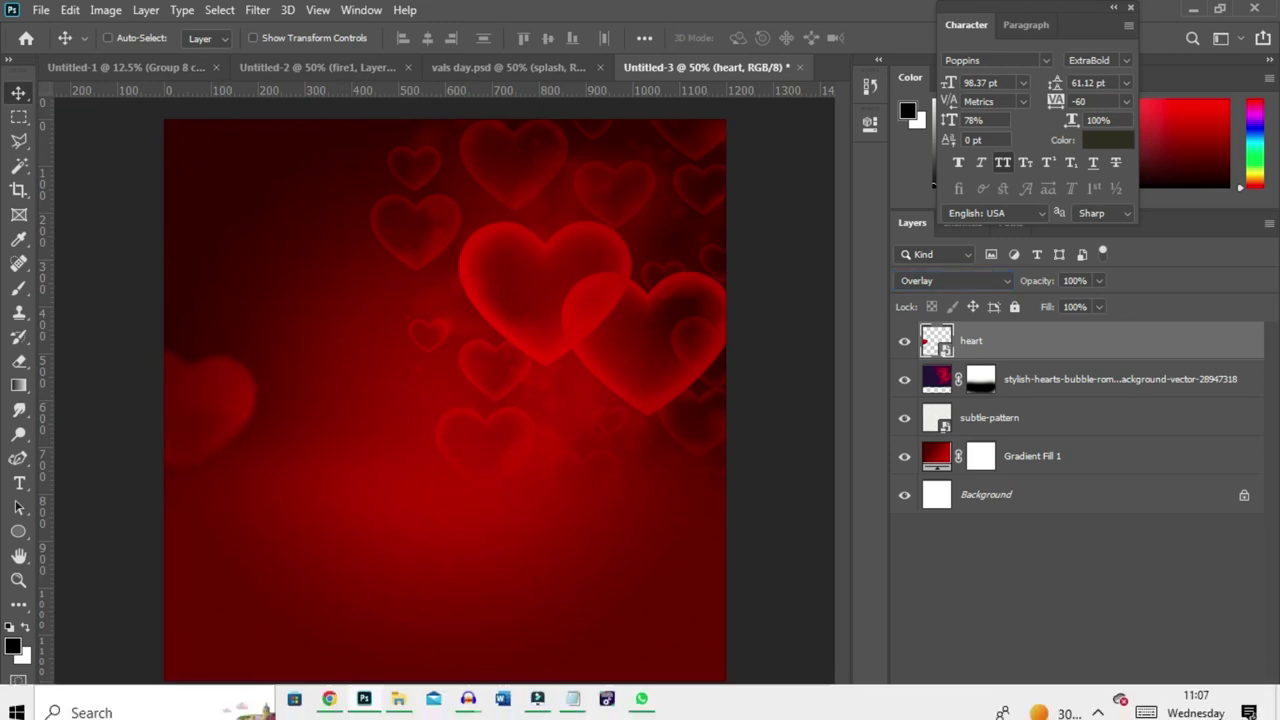
Place the splash image from New folder (4) and move its specks into the canvas's upper-left corner
mouse_move(398, 683)
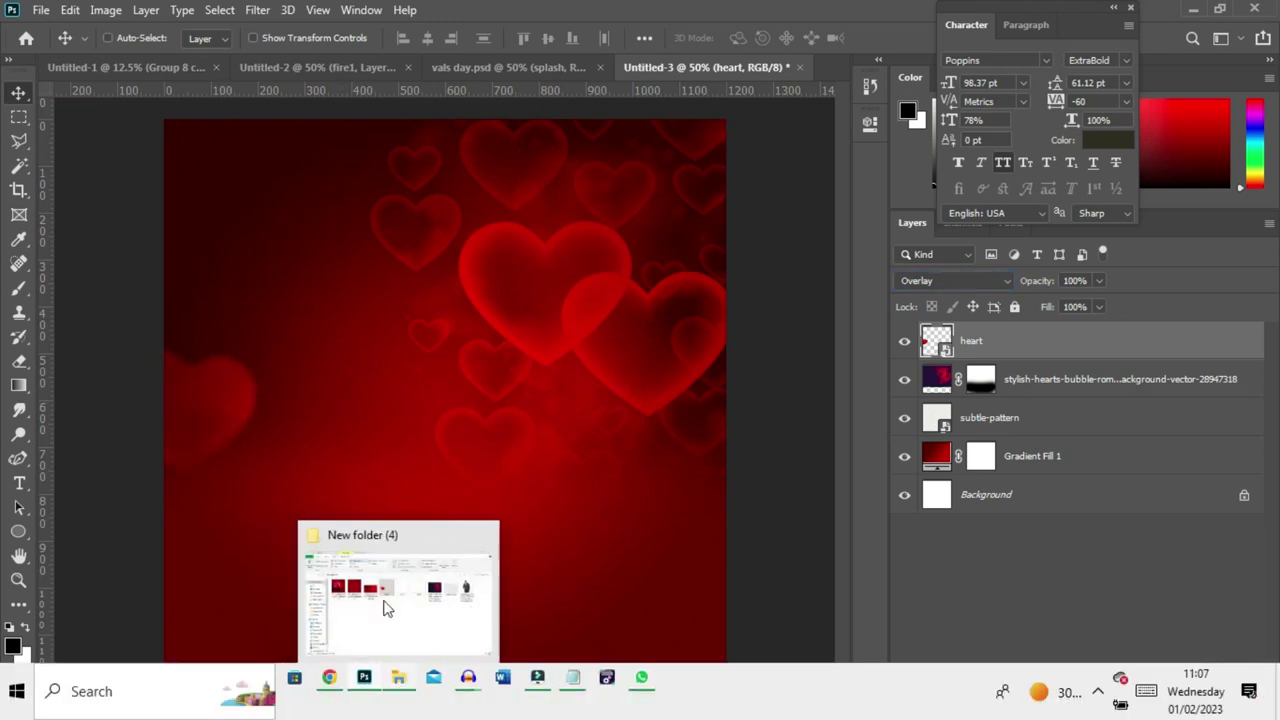
click(385, 604)
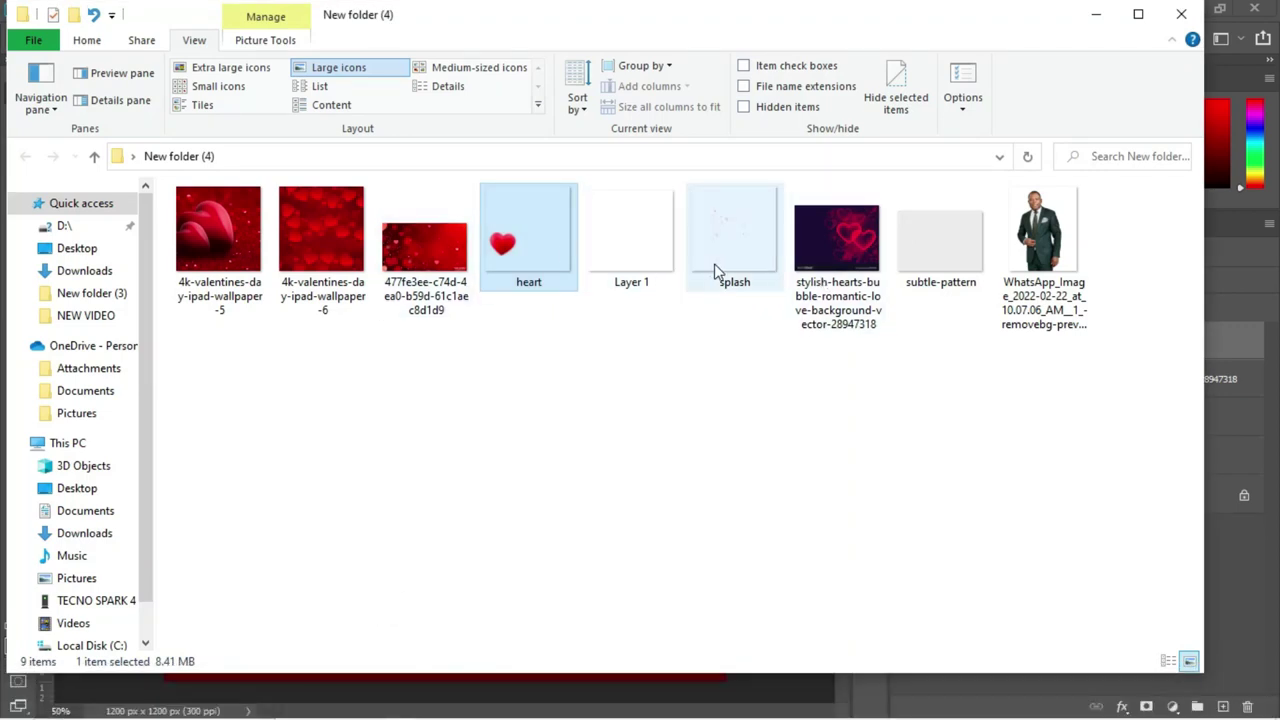
drag(718, 272, 288, 410)
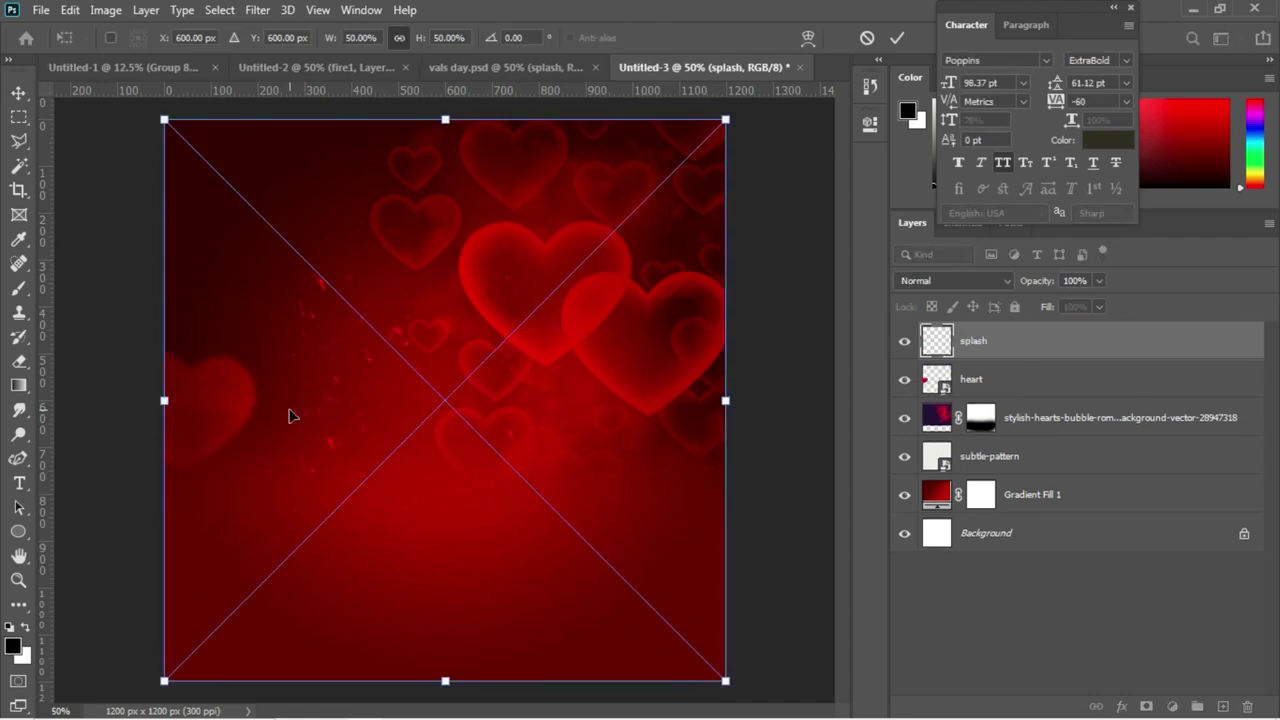
key(Return)
drag(387, 423, 232, 260)
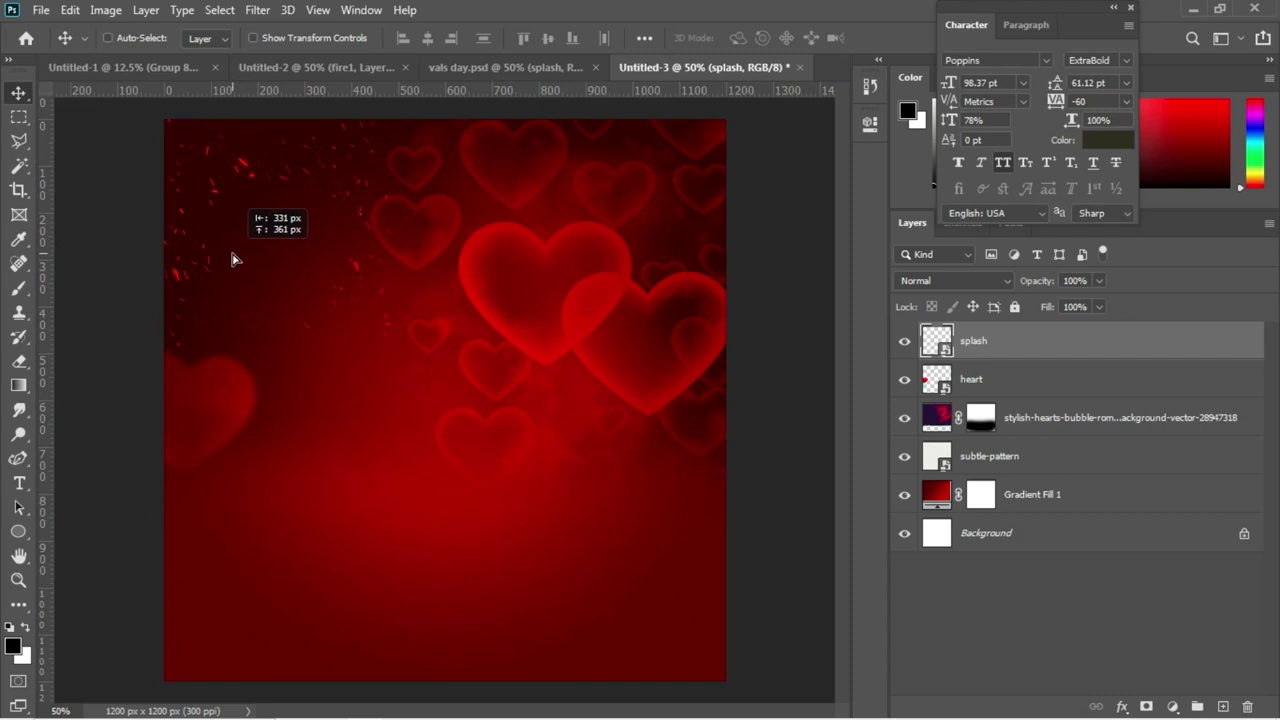
drag(232, 260, 233, 259)
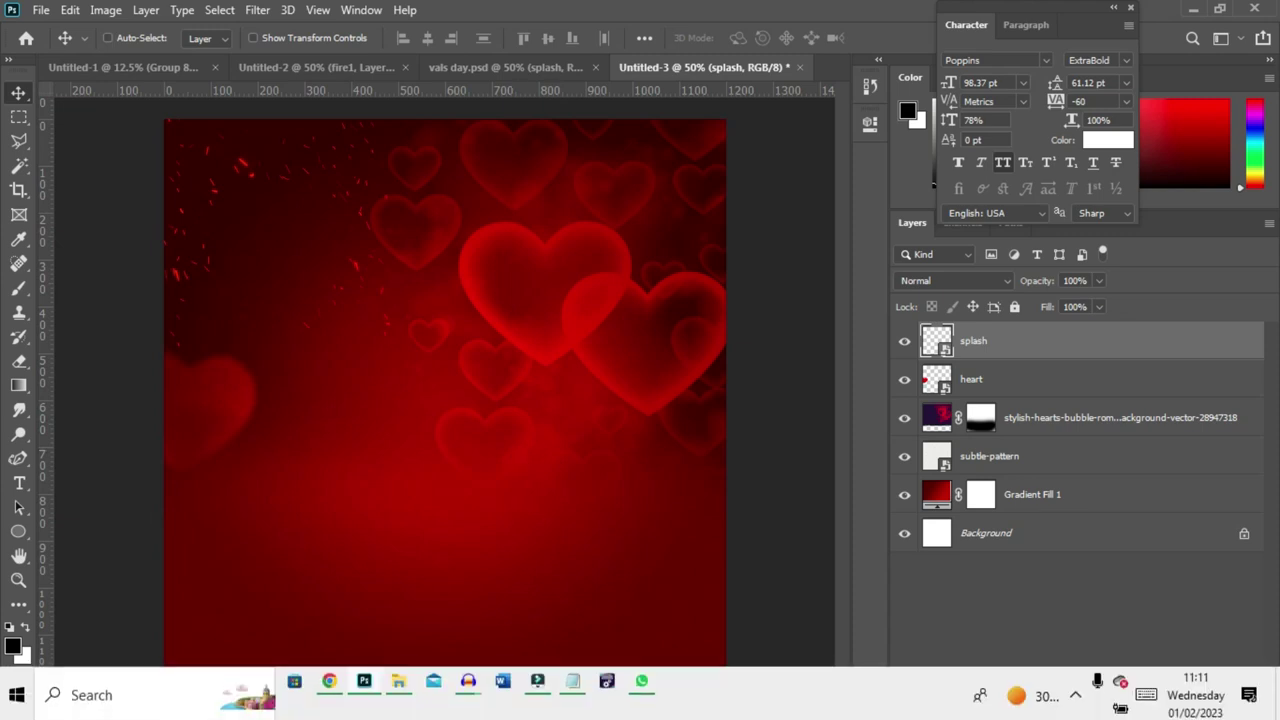
Switch to the Notepad flyer notes, copy the line PIWC NKWANTA, and return to Photoshop
mouse_move(573, 682)
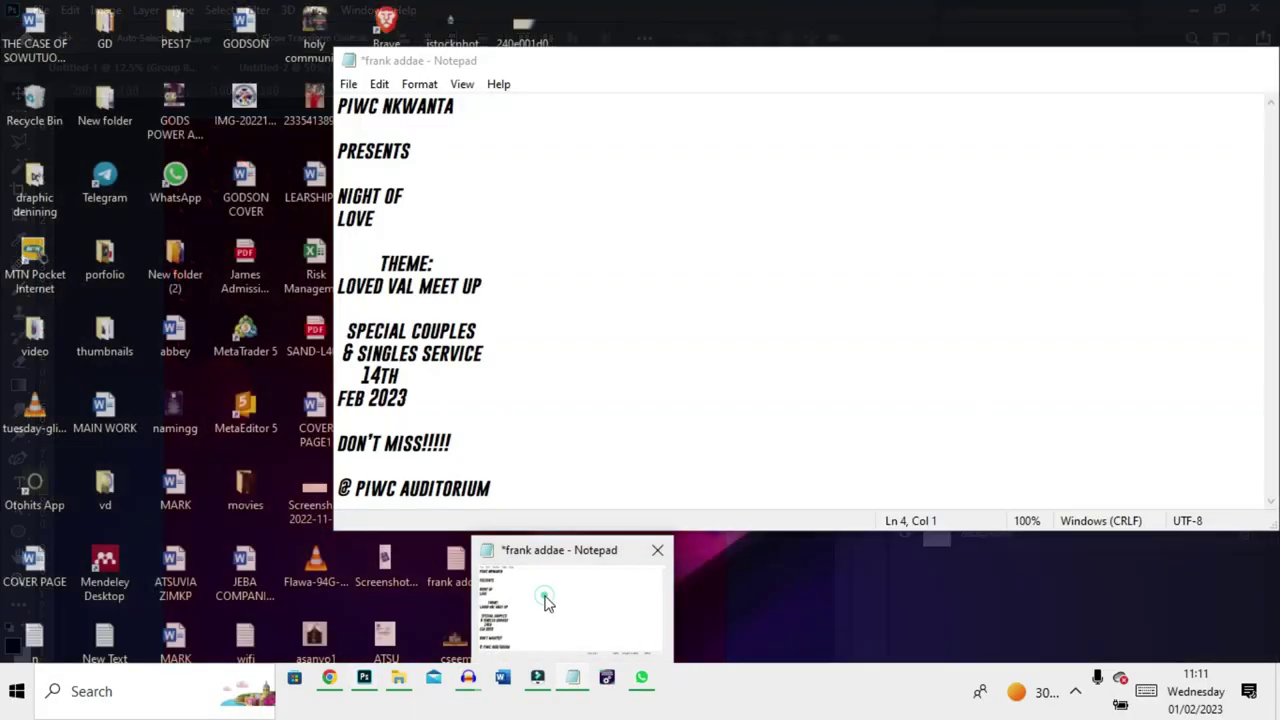
click(545, 602)
drag(479, 107, 297, 103)
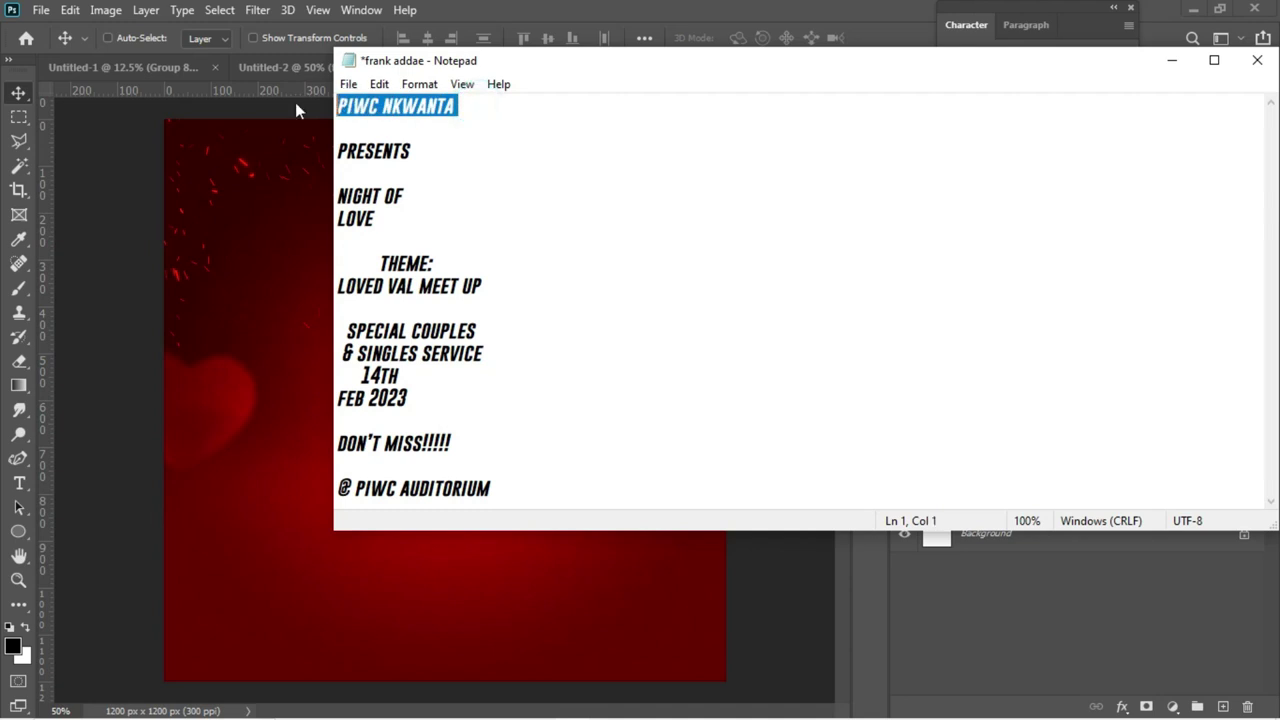
click(295, 185)
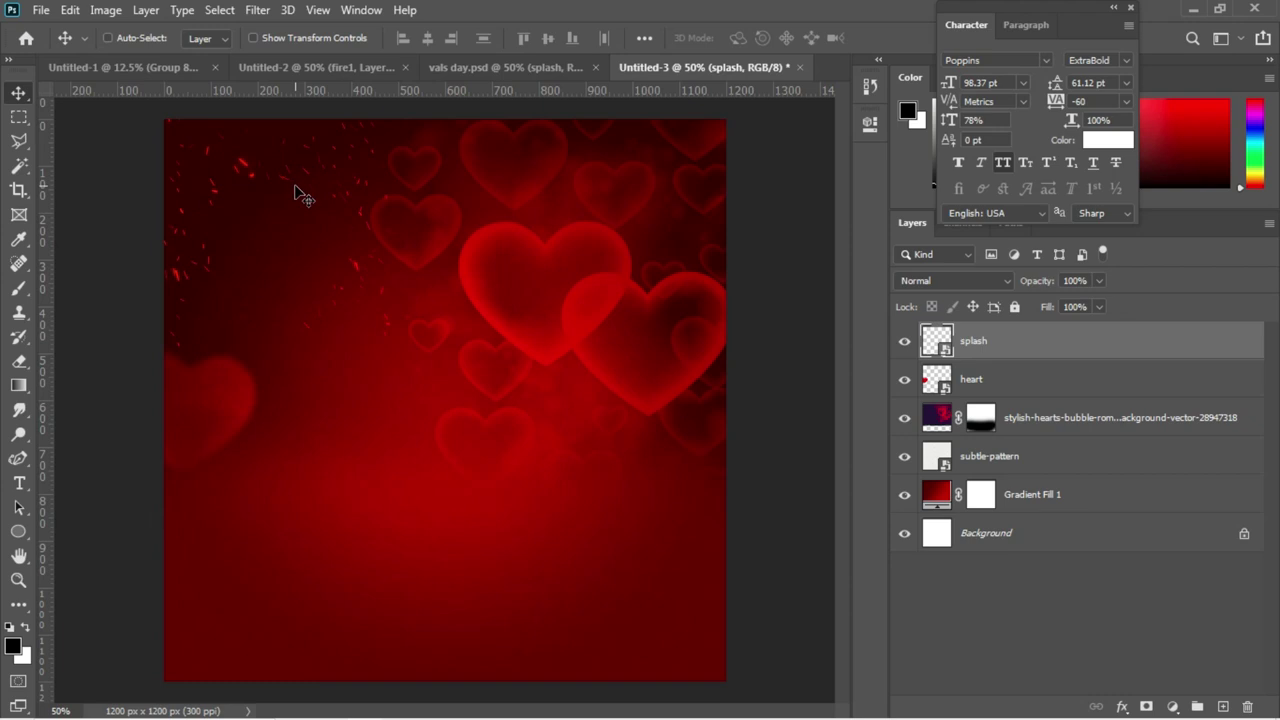
Add the text PIWC NKWANTA in the upper part of the canvas with a font size of 12.37 pt
key(t)
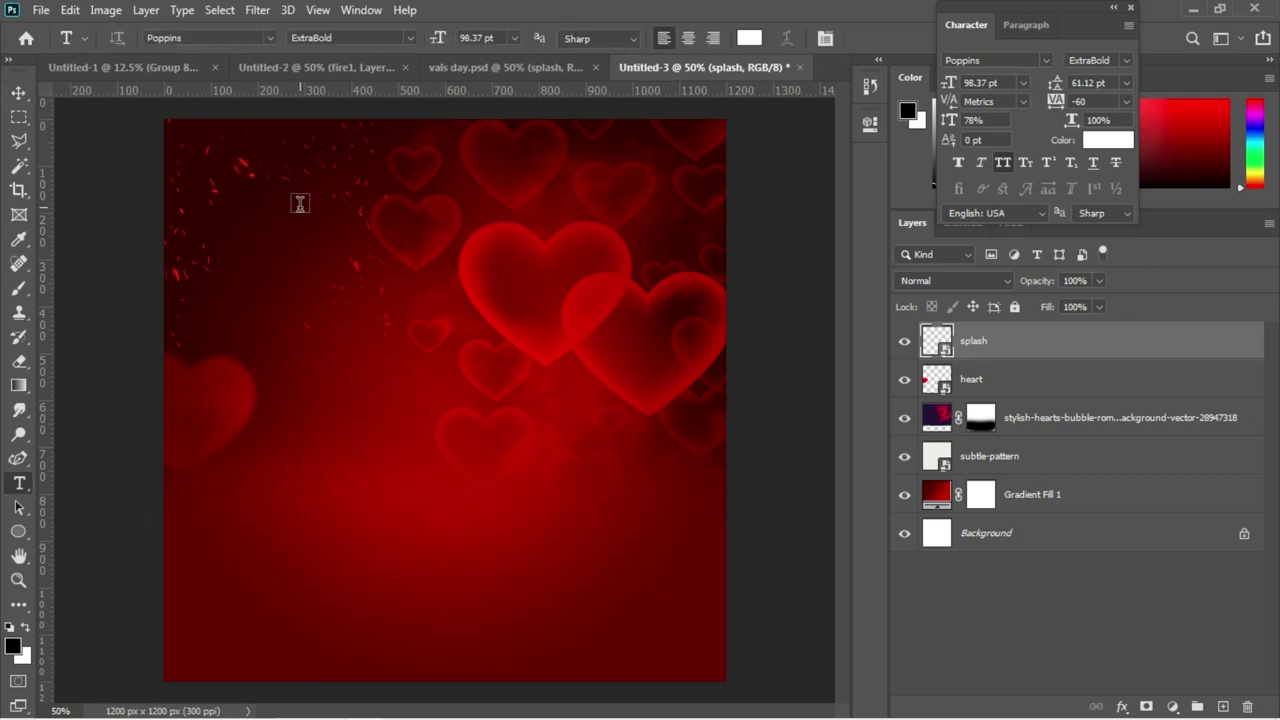
click(299, 203)
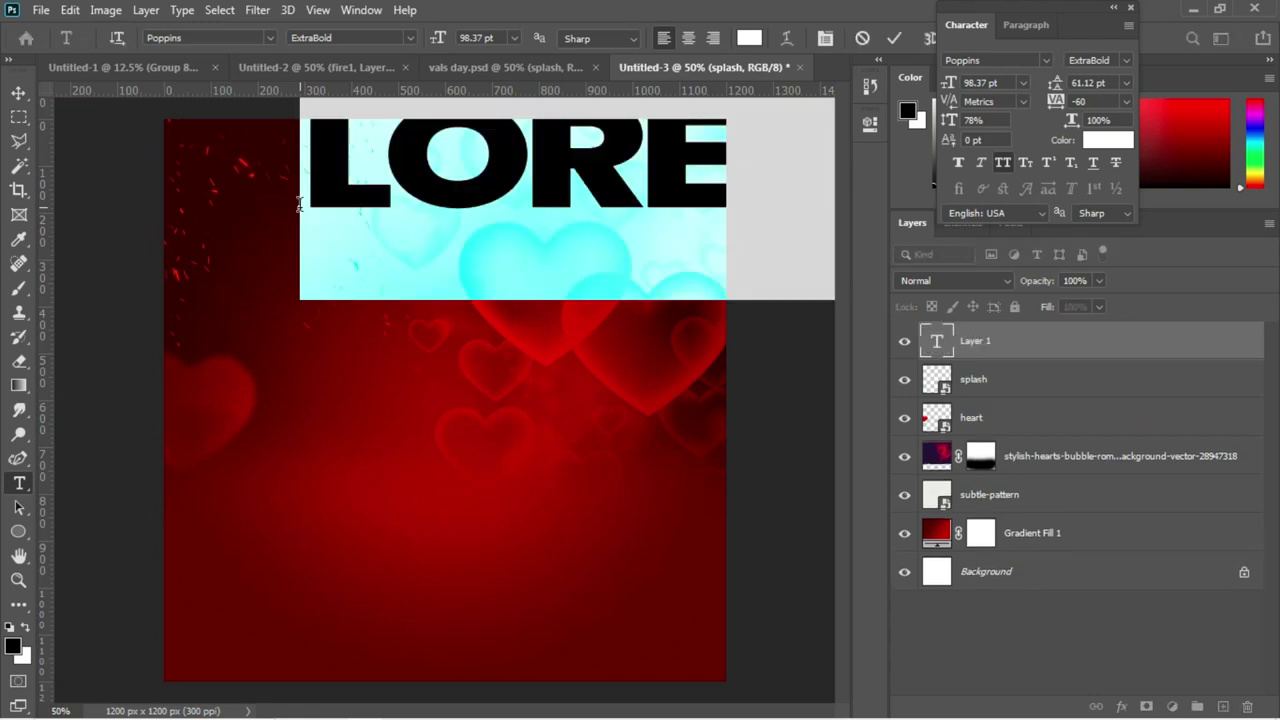
text(PIWC)
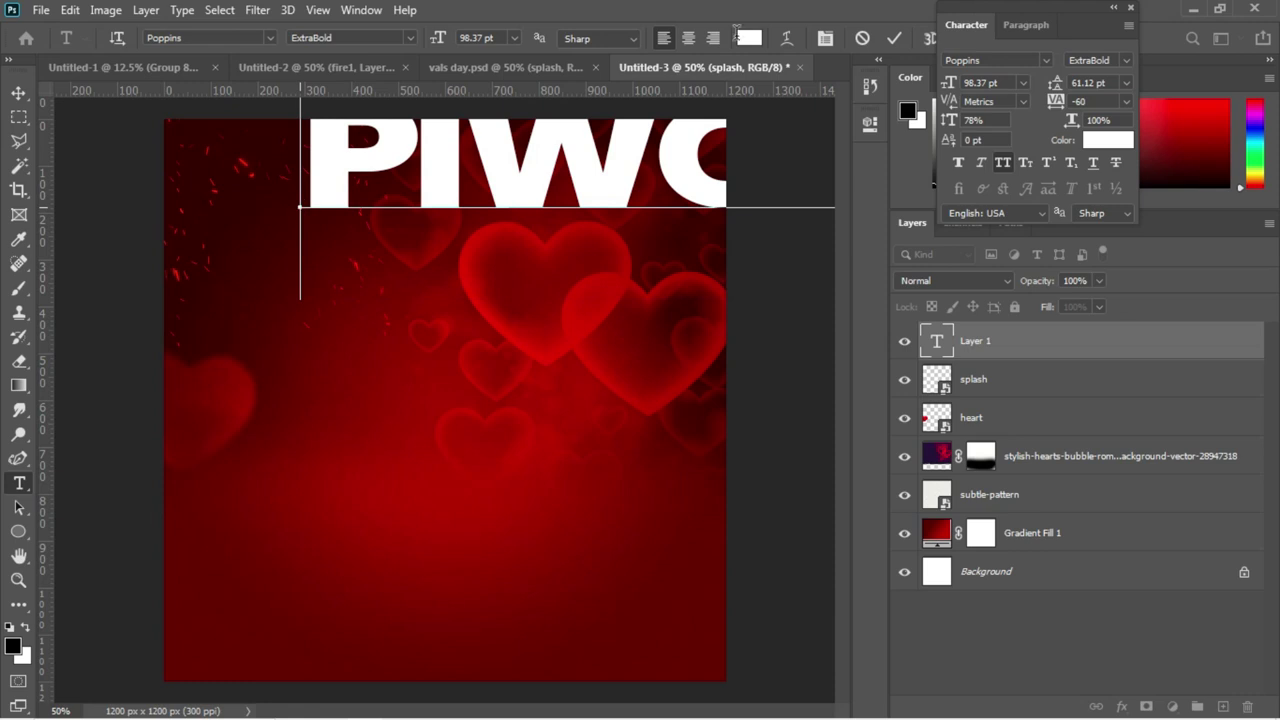
key(ctrl+a)
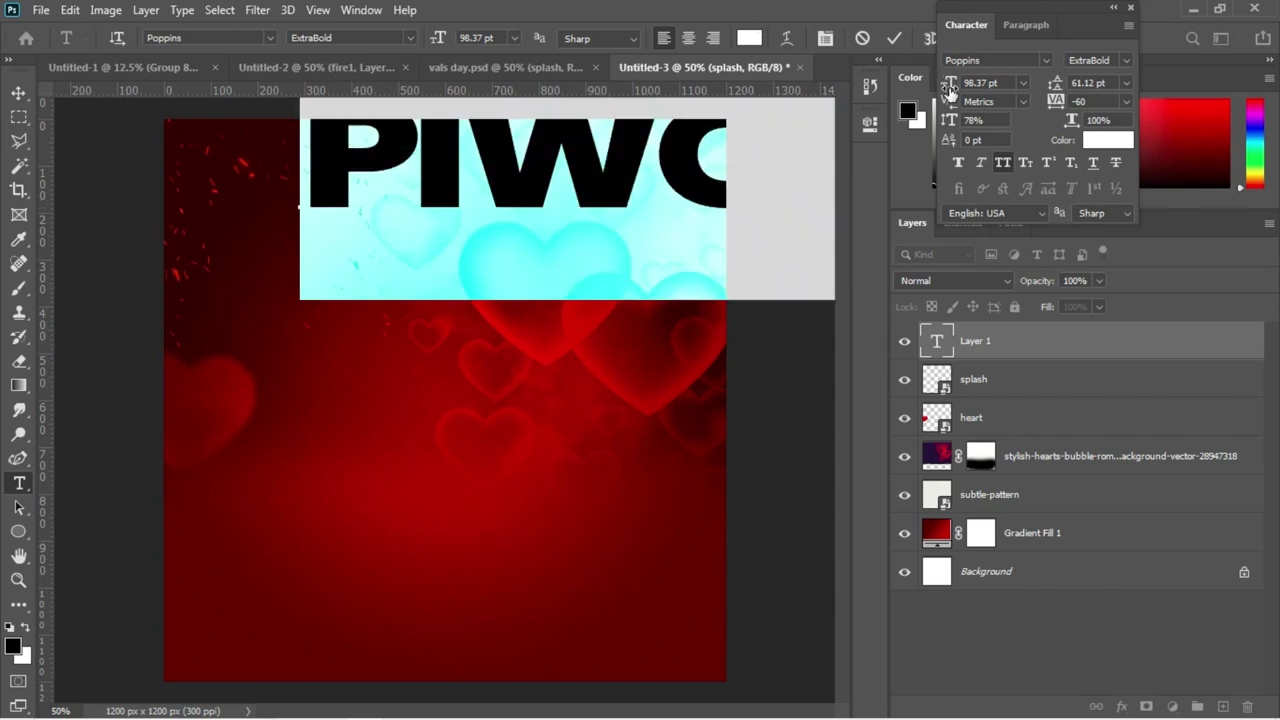
drag(950, 88, 871, 82)
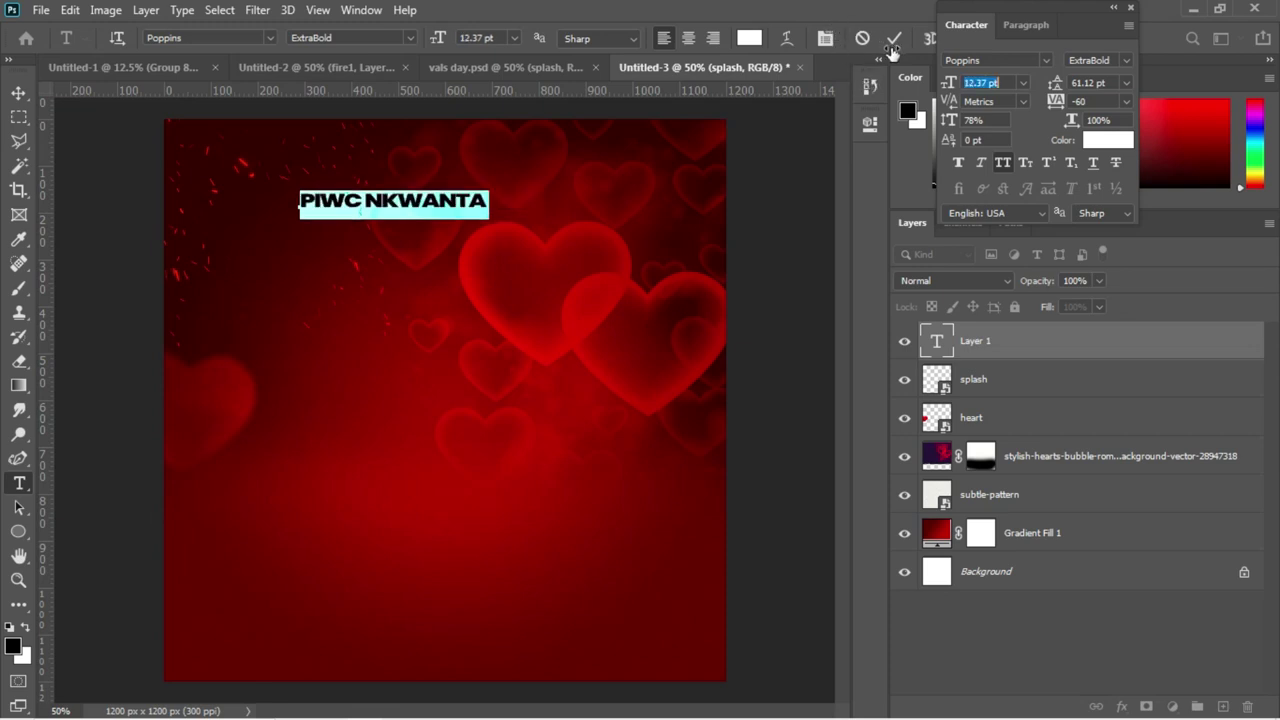
click(893, 40)
Center the PIWC NKWANTA text horizontally on the canvas and clear the selection
click(17, 93)
key(ctrl+a)
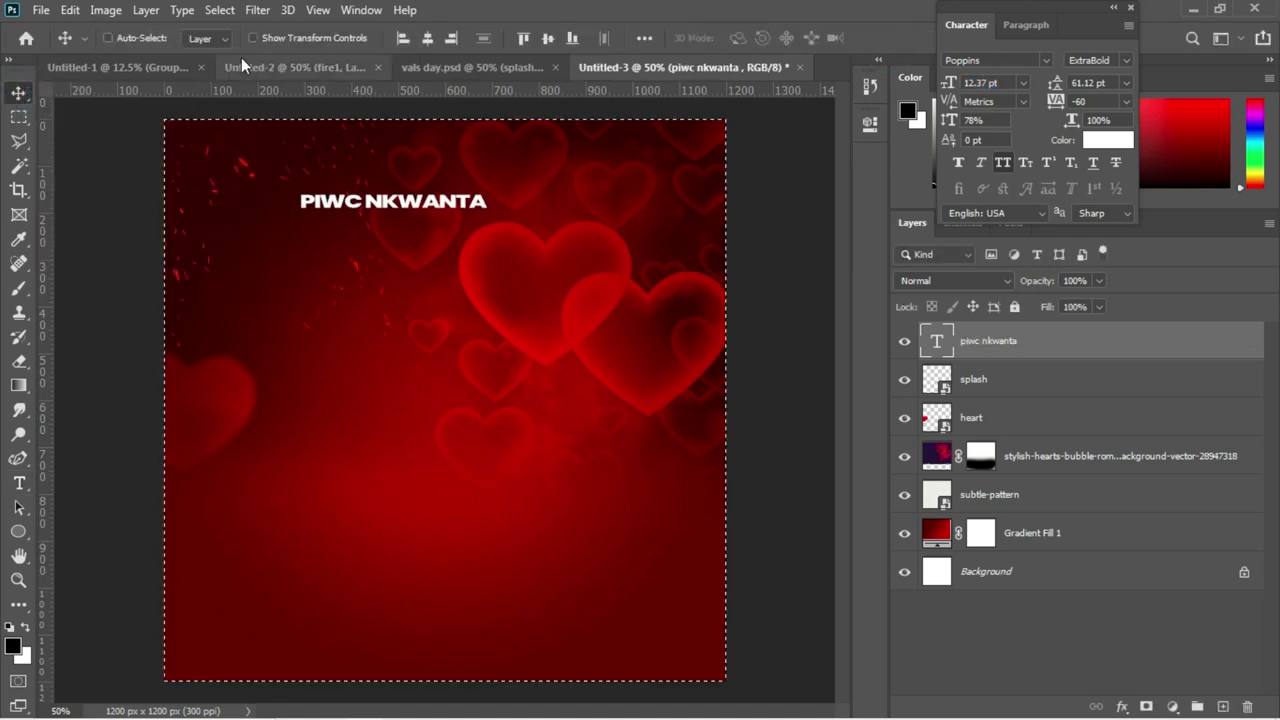
click(420, 42)
key(ctrl+d)
Nudge the PIWC NKWANTA text upward, closer to the canvas's top edge
key(Up)
key(Up)
key(Up)
key(Up)
key(Up)
key(Up)
key(Up)
key(Up)
key(Up)
key(Up)
key(Up)
key(Up)
key(Up)
key(Up)
key(Up)
key(Up)
key(Up)
key(Up)
key(Up)
key(Up)
key(Up)
key(Up)
key(Up)
key(Up)
key(Up)
key(Up)
key(Up)
key(Up)
key(Up)
key(Up)
key(Up)
key(Up)
key(Up)
key(Up)
key(Up)
key(Up)
key(Up)
key(Up)
key(Up)
key(Up)
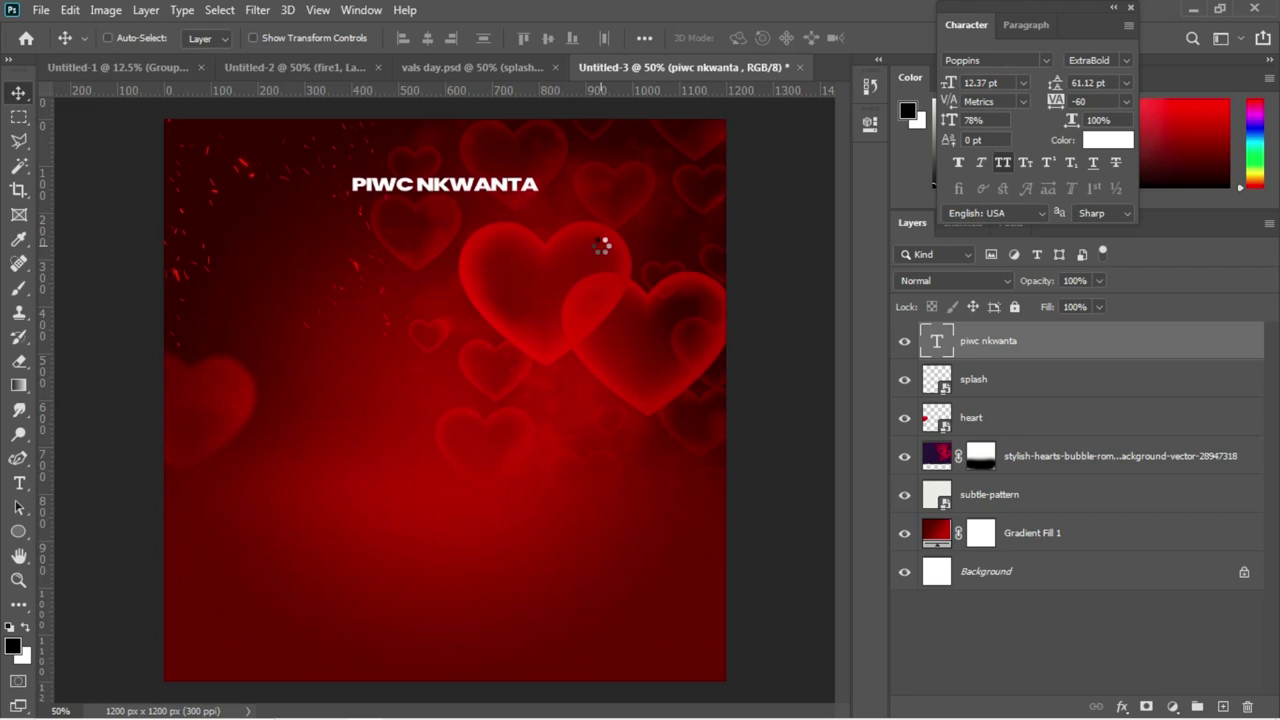
key(Down)
key(Down)
key(Down)
key(Down)
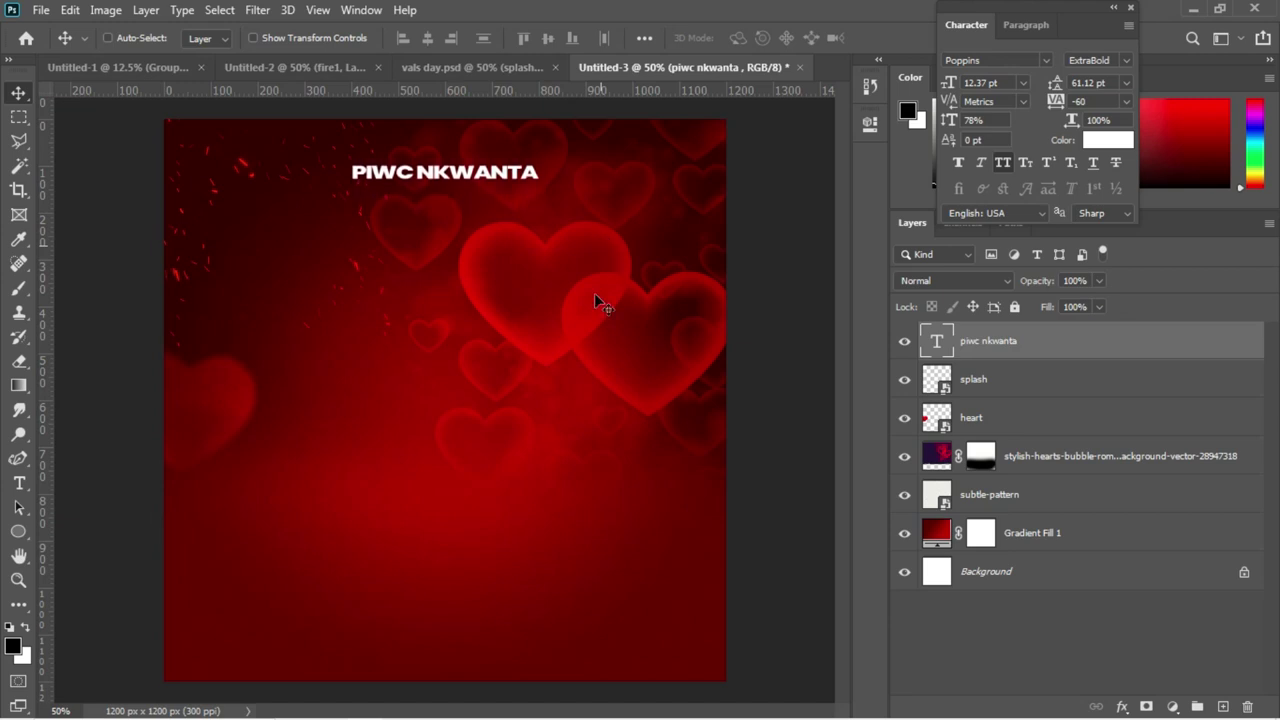
Duplicate the PIWC NKWANTA text layer and move the copy straight down to form a second line below it
key(ctrl)
key(ctrl+j)
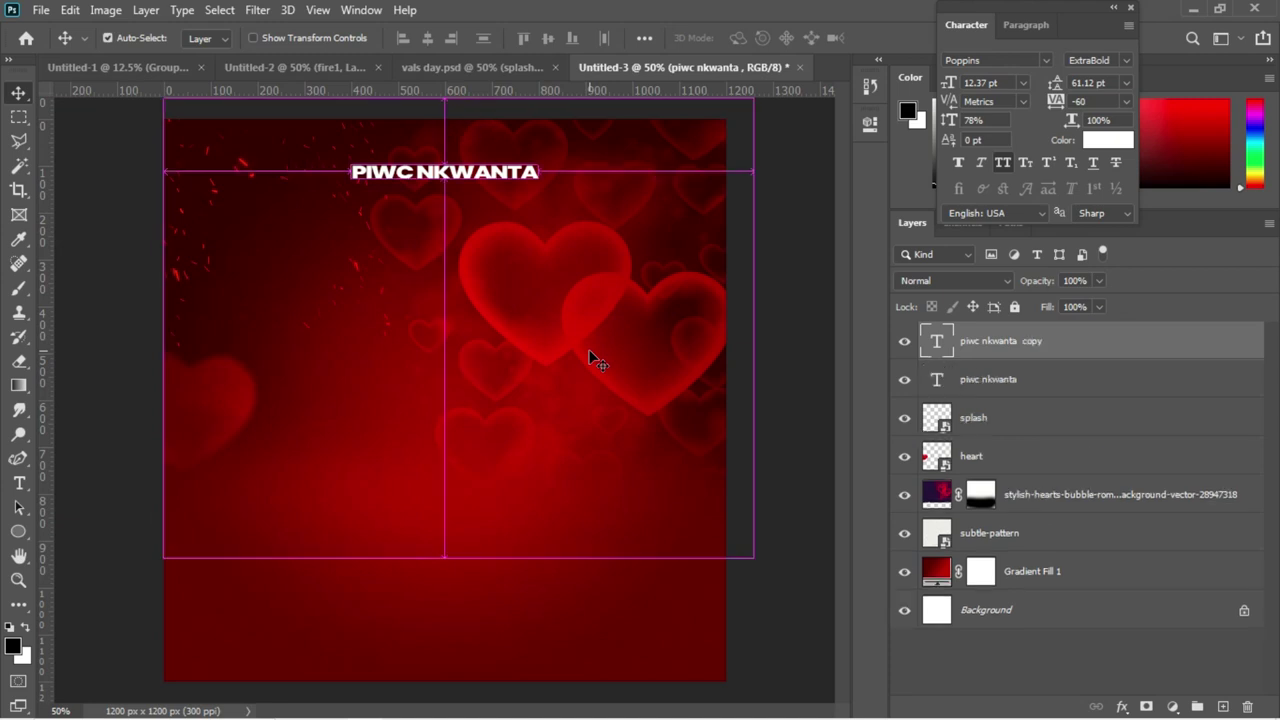
key(Down)
key(Down)
key(Down)
key(Down)
key(Down)
key(Down)
key(Down)
key(Down)
key(Down)
key(Down)
key(Down)
key(Down)
key(Down)
key(Down)
key(Down)
key(Down)
key(Down)
key(Down)
key(Down)
key(Down)
key(Down)
key(Down)
key(Down)
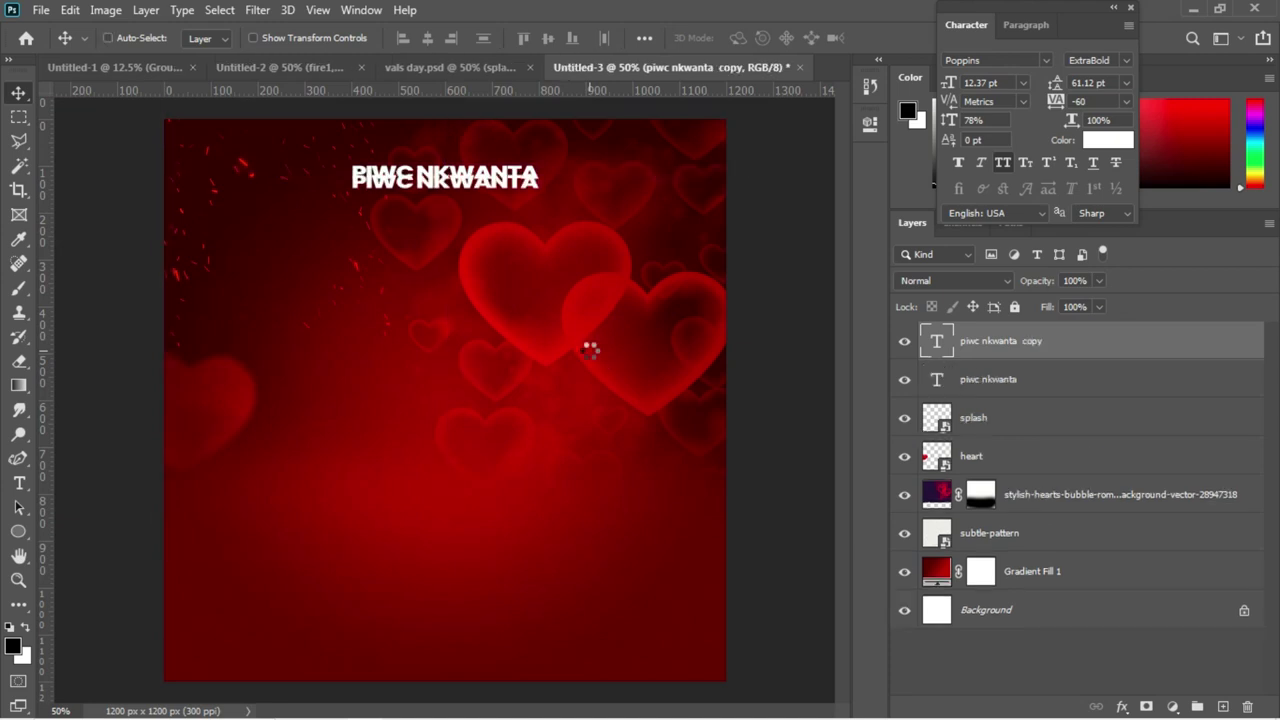
key(Down)
key(Down)
key(Down)
key(Down)
key(Down)
key(Down)
key(Down)
key(Down)
key(Down)
key(Down)
key(Down)
key(Down)
key(Down)
key(Down)
key(Down)
key(Down)
key(Down)
key(Down)
key(Down)
key(Down)
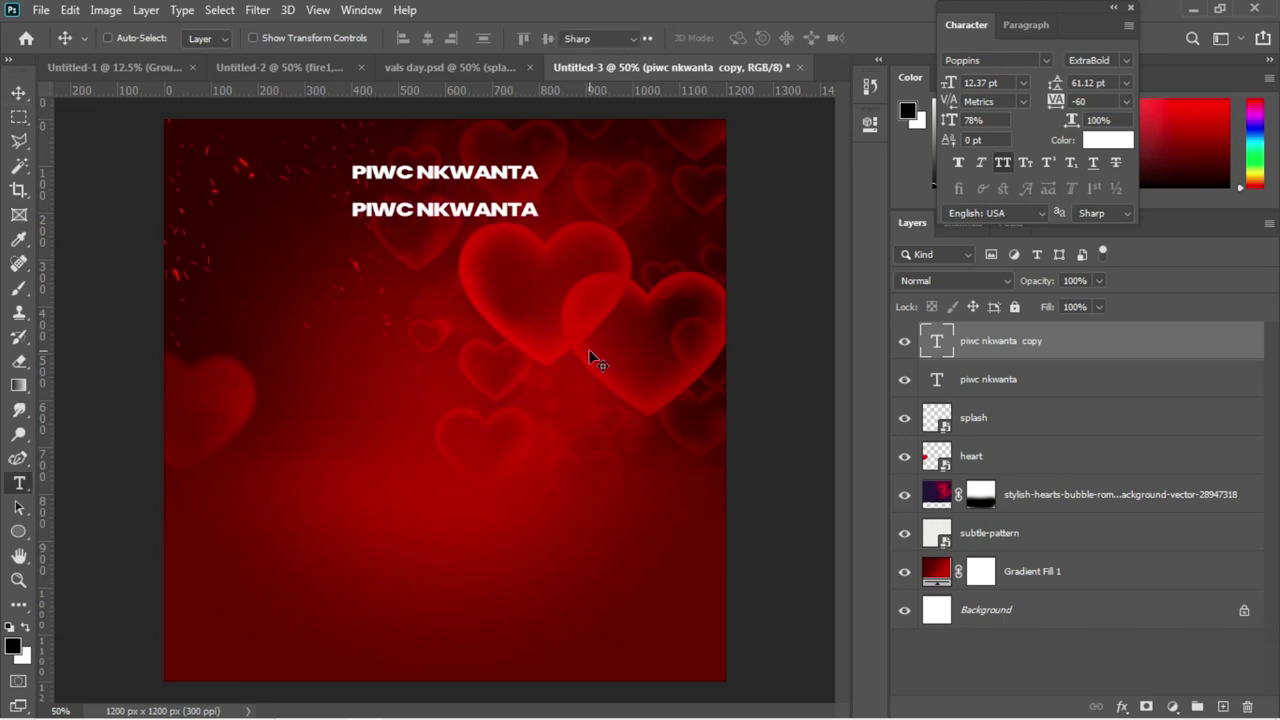
Replace the duplicated PIWC NKWANTA line with PRESENTS, copied from the event text in Notepad
key(t)
click(484, 209)
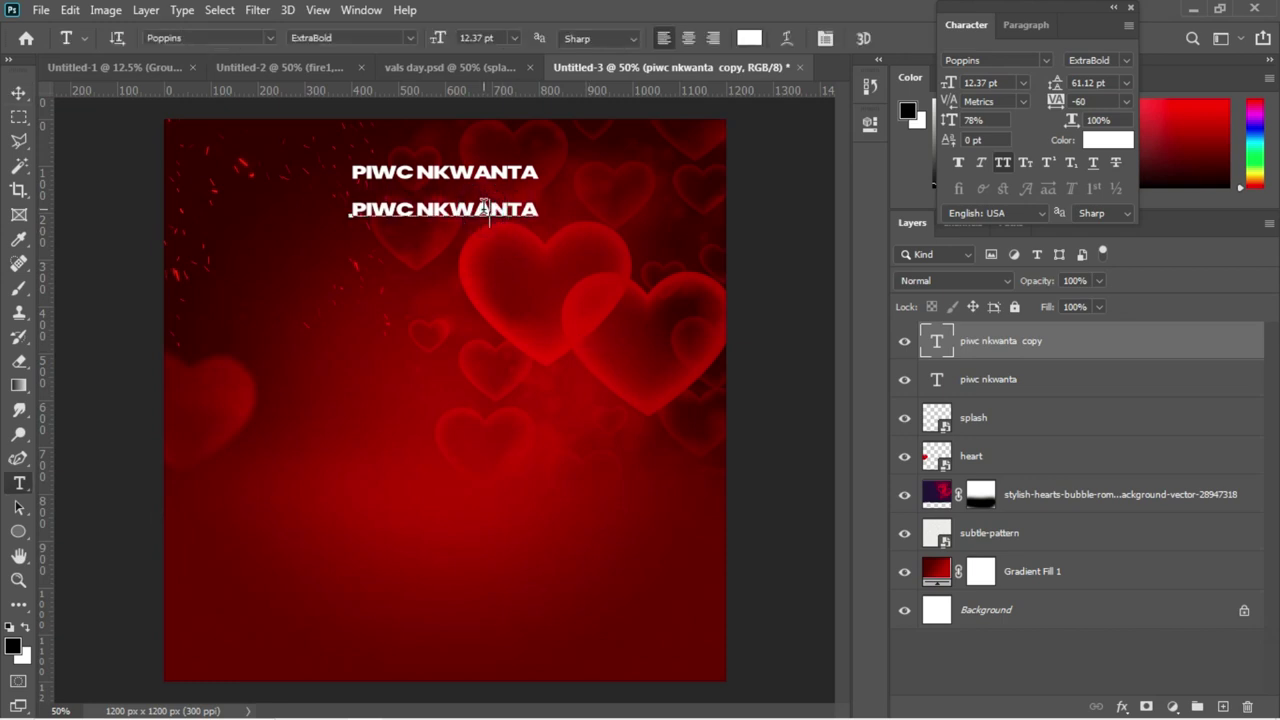
key(ctrl+a)
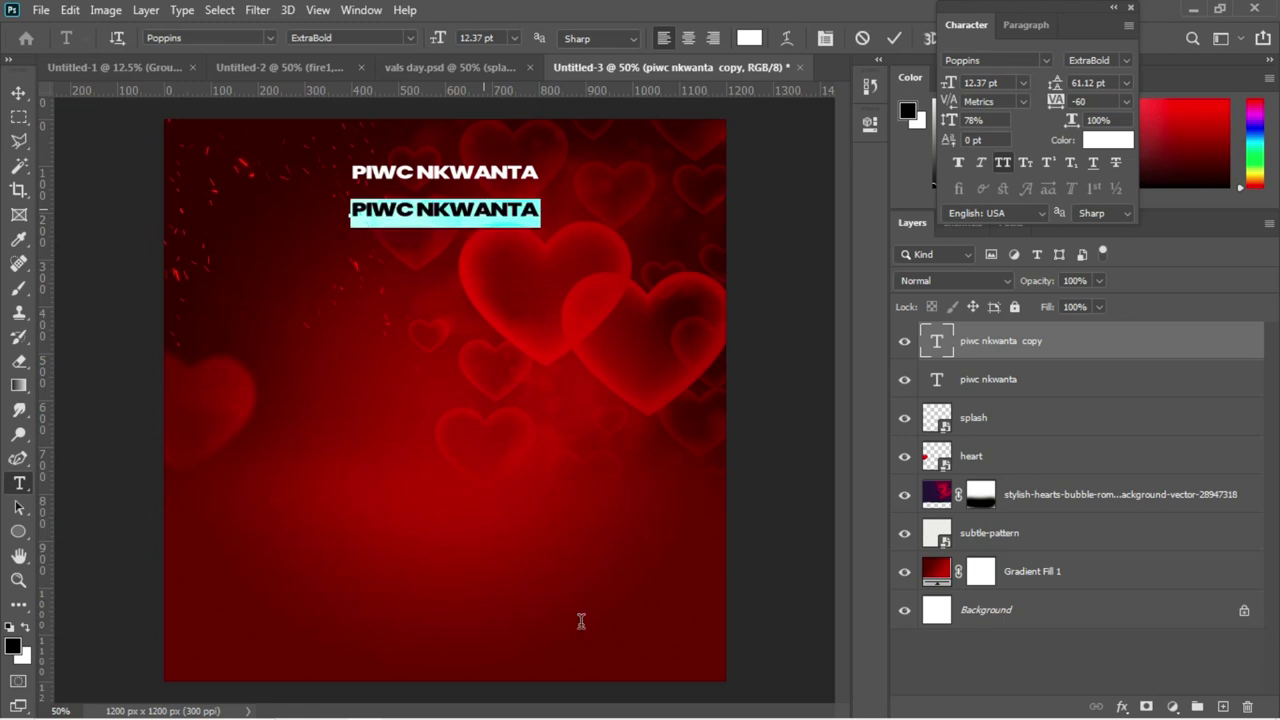
mouse_move(567, 689)
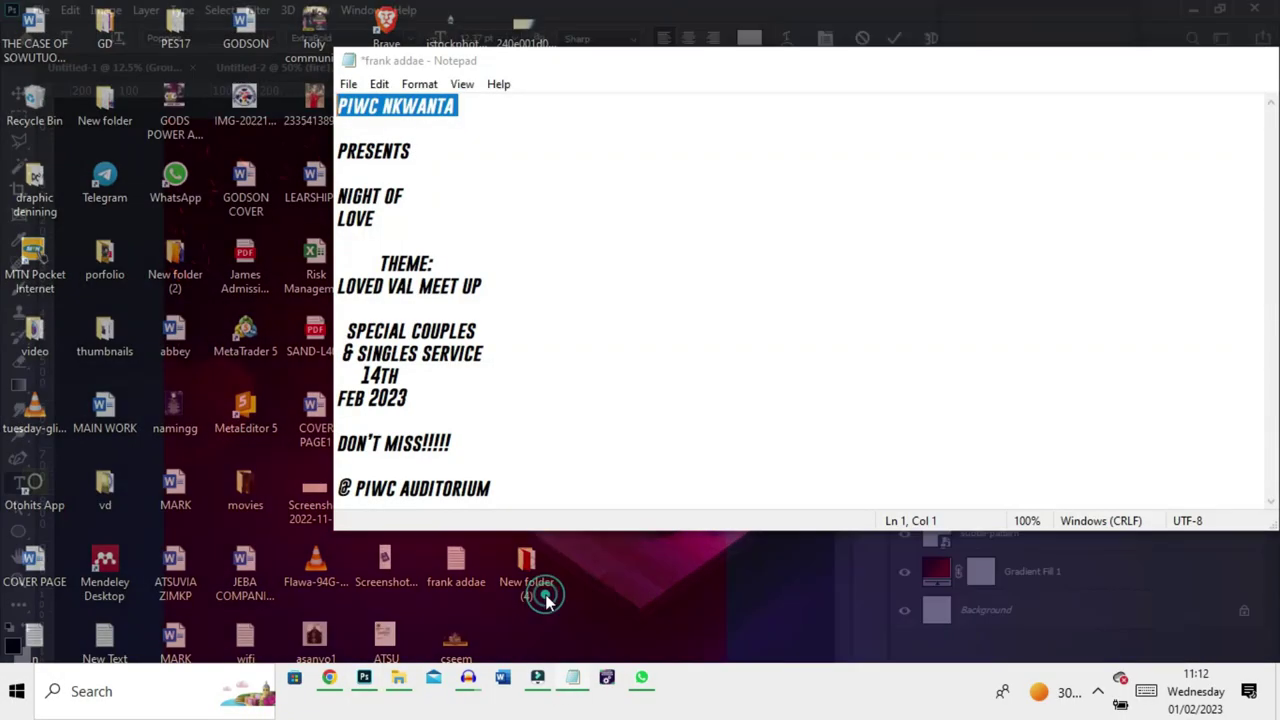
click(543, 594)
drag(420, 148, 337, 150)
key(ctrl+c)
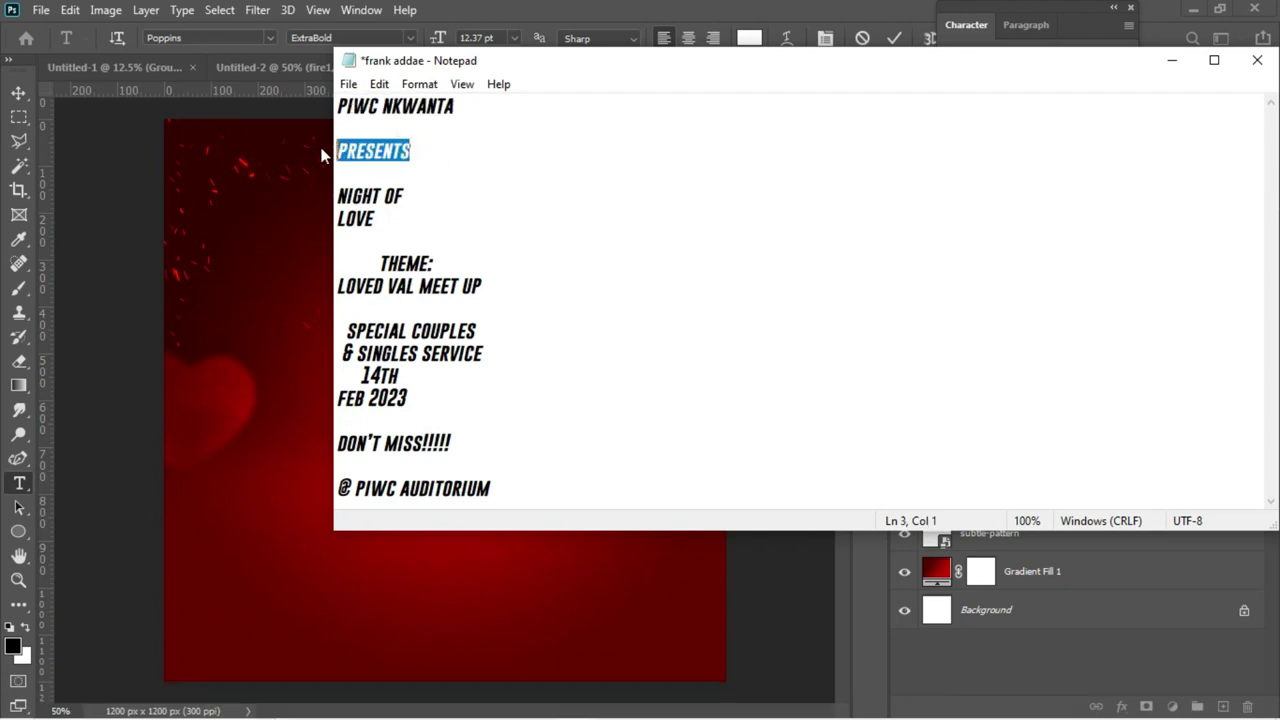
key(alt+Tab)
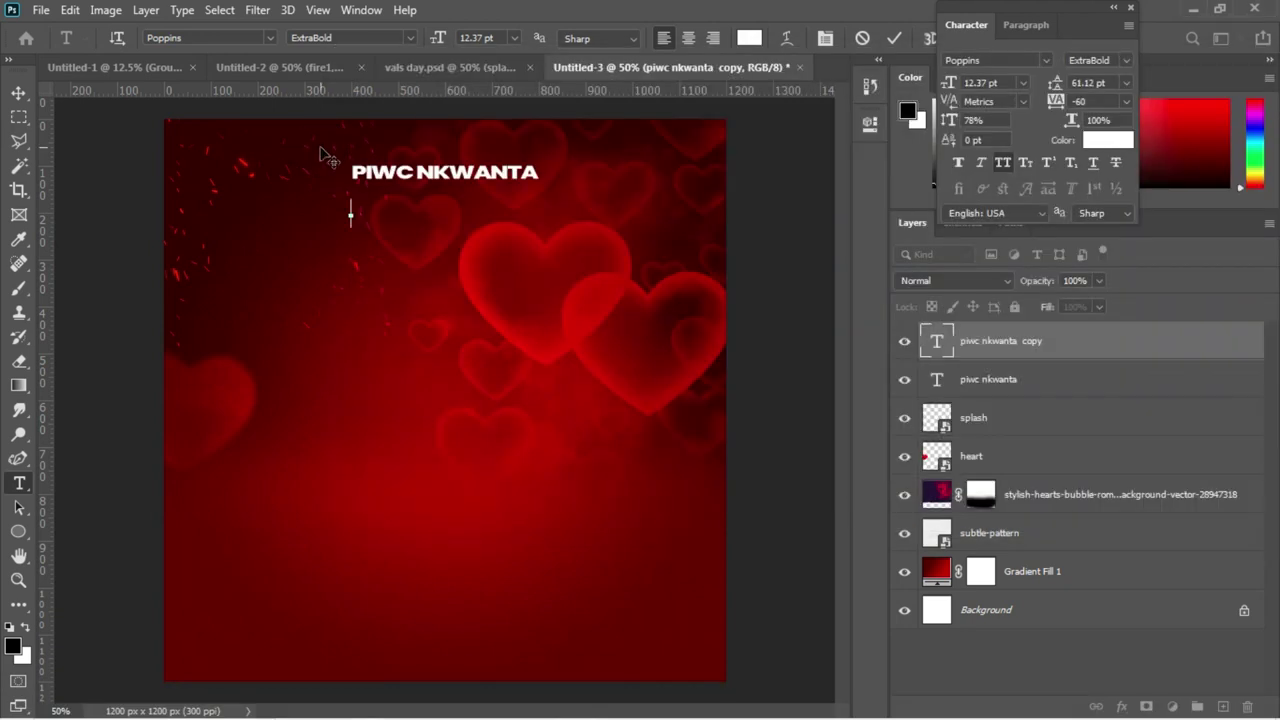
key(ctrl+v)
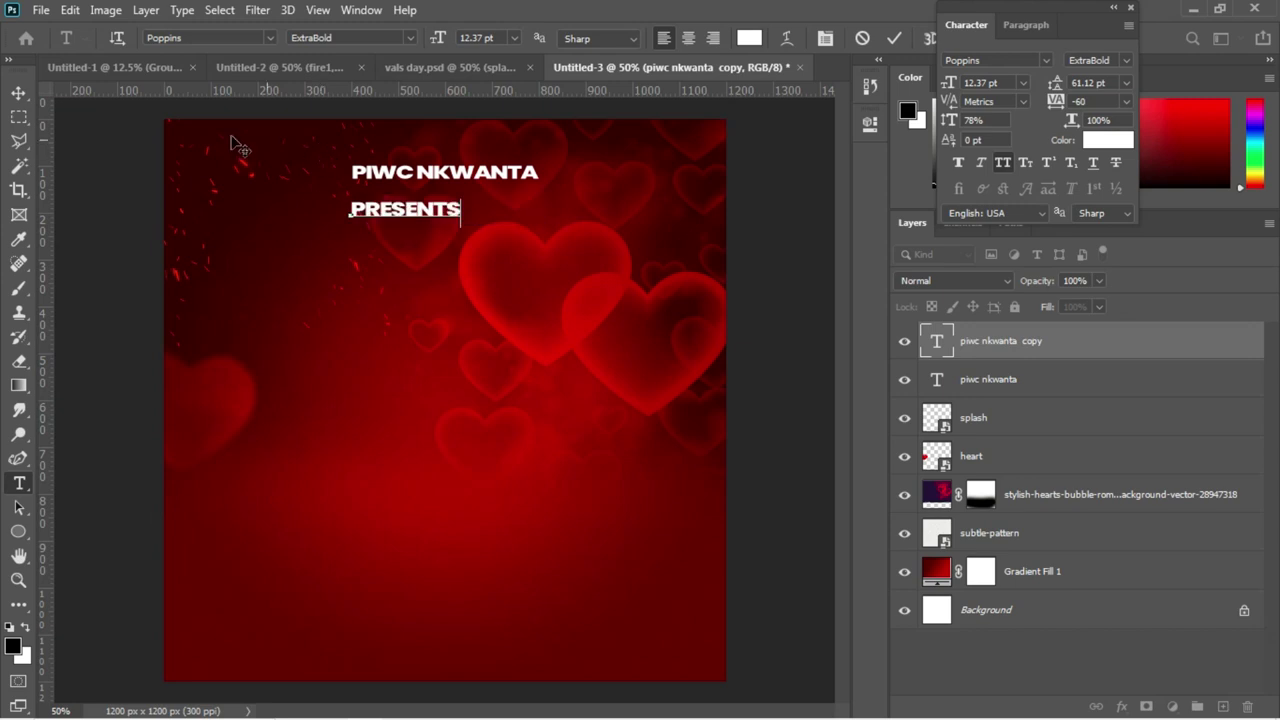
Center the PRESENTS text horizontally on the canvas and clear the selection
click(19, 93)
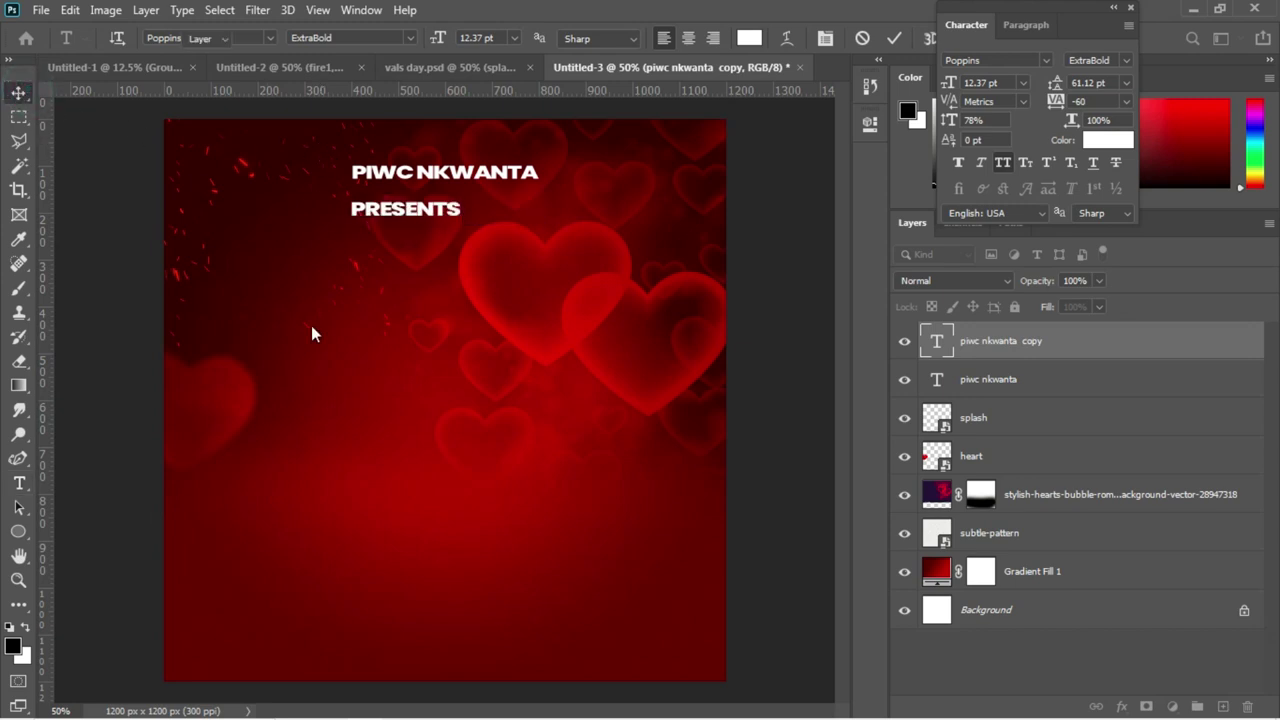
key(ctrl+a)
click(428, 40)
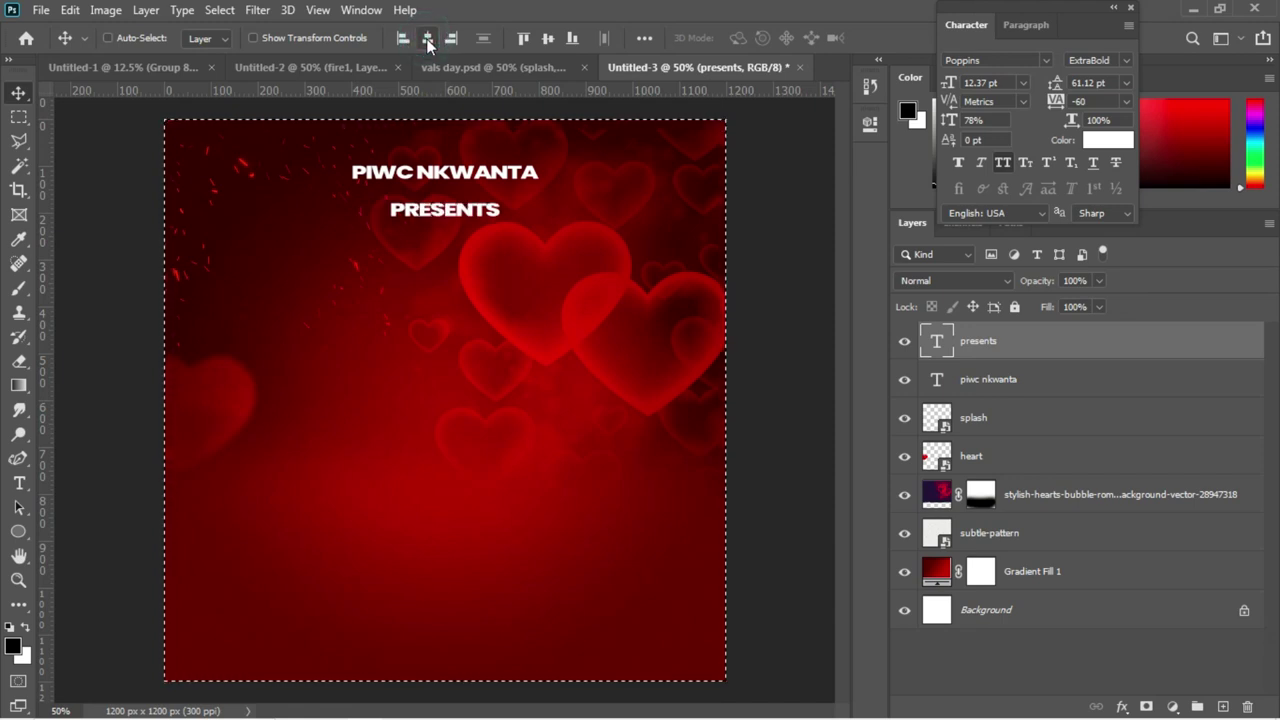
key(ctrl+d)
Nudge the PRESENTS text upward until it sits close beneath the PIWC NKWANTA line
key(Up)
key(Up)
key(Up)
key(Up)
key(Up)
key(Up)
key(Up)
key(Up)
key(Up)
key(Up)
key(Up)
key(Up)
key(Up)
key(Up)
key(Up)
key(Up)
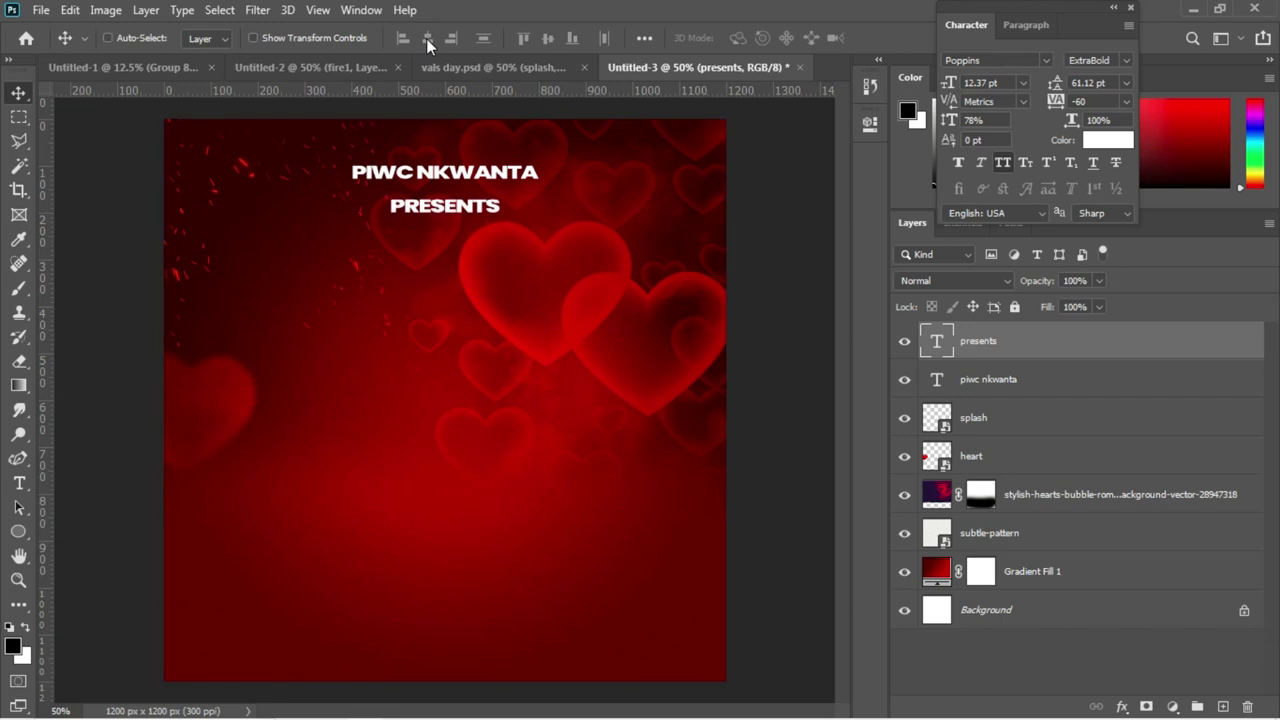
key(Up)
key(Up)
key(Up)
key(Up)
key(Up)
key(Up)
key(Up)
key(Up)
key(Up)
key(Up)
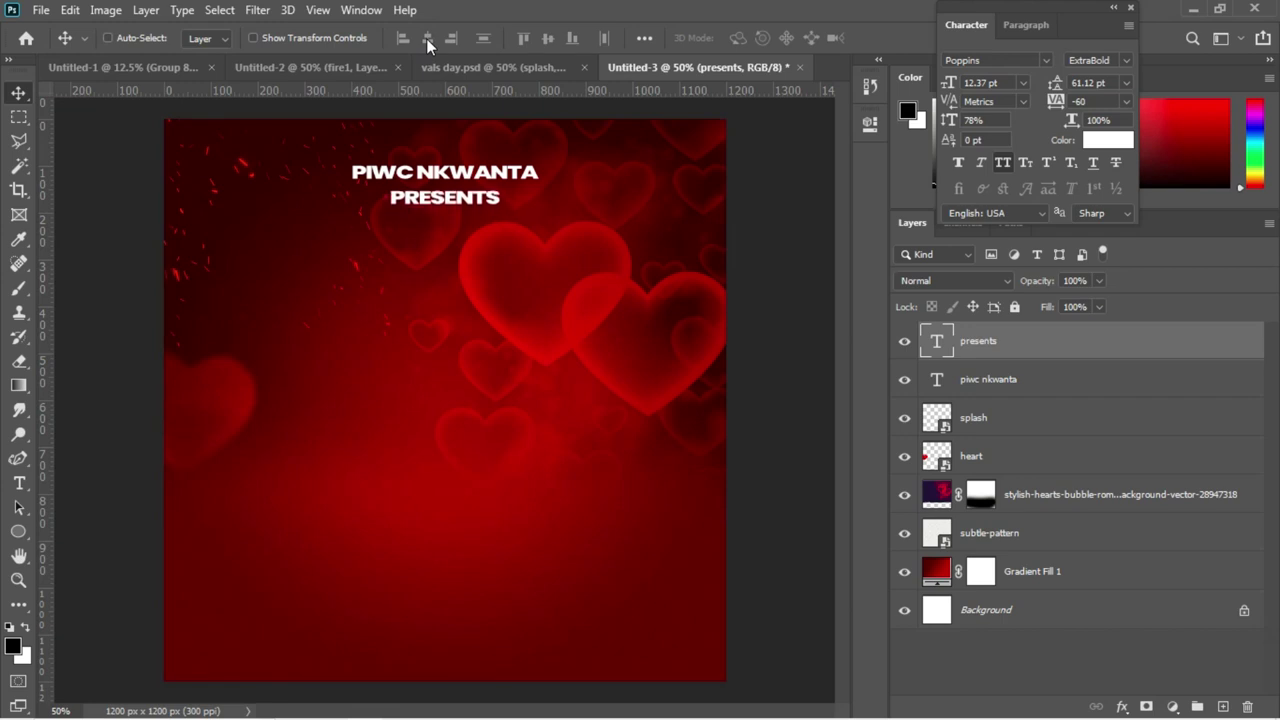
key(Up)
key(Up)
key(Up)
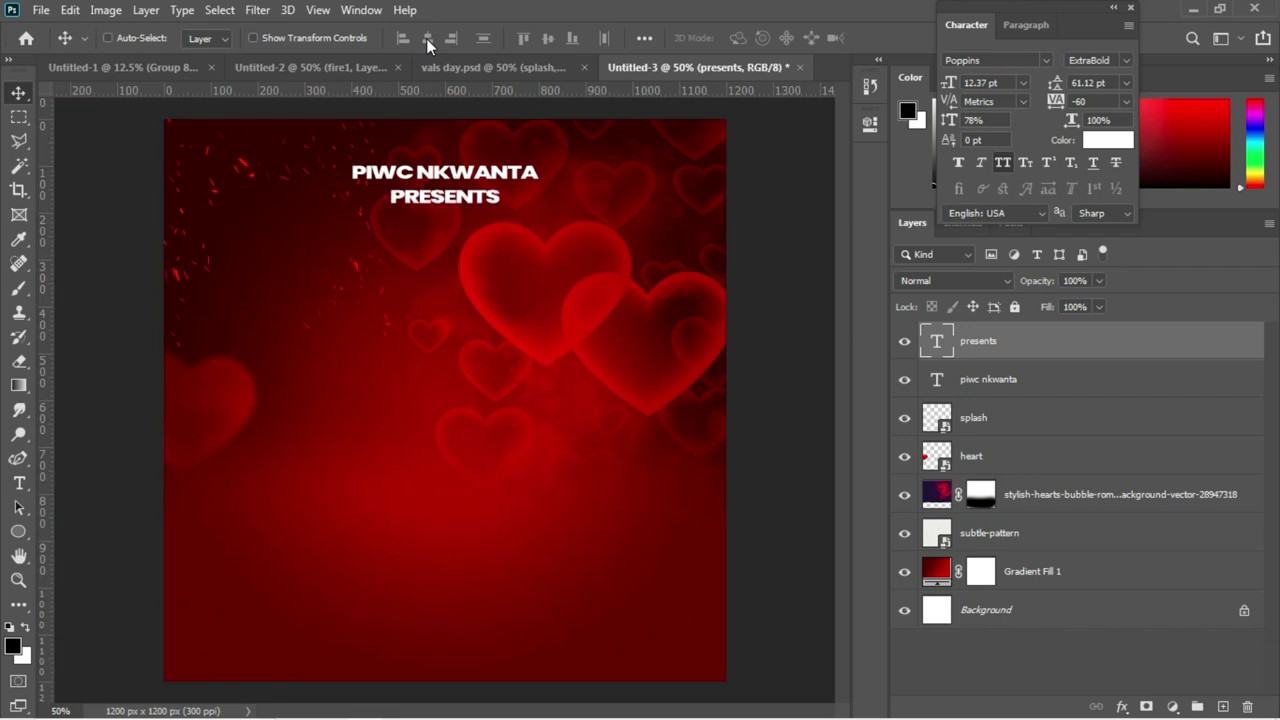
Add the word LOVE from the Notepad event text as a new text layer below PRESENTS
key(t)
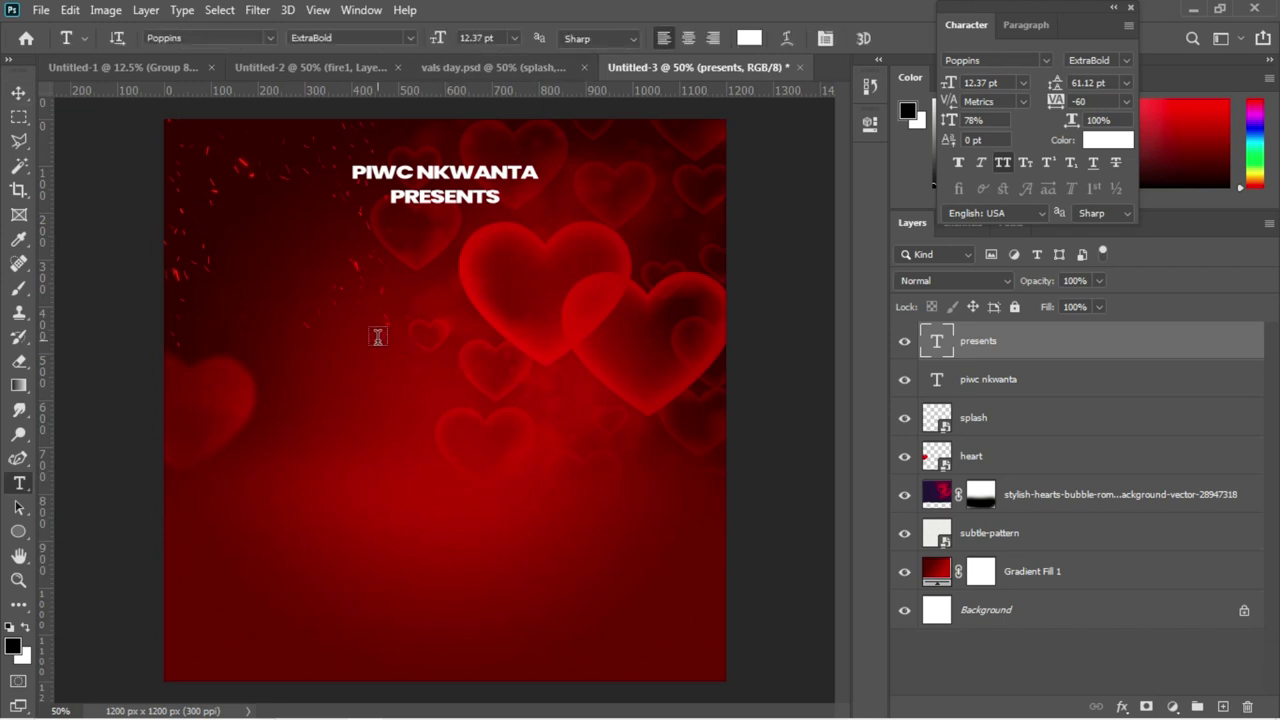
mouse_move(313, 719)
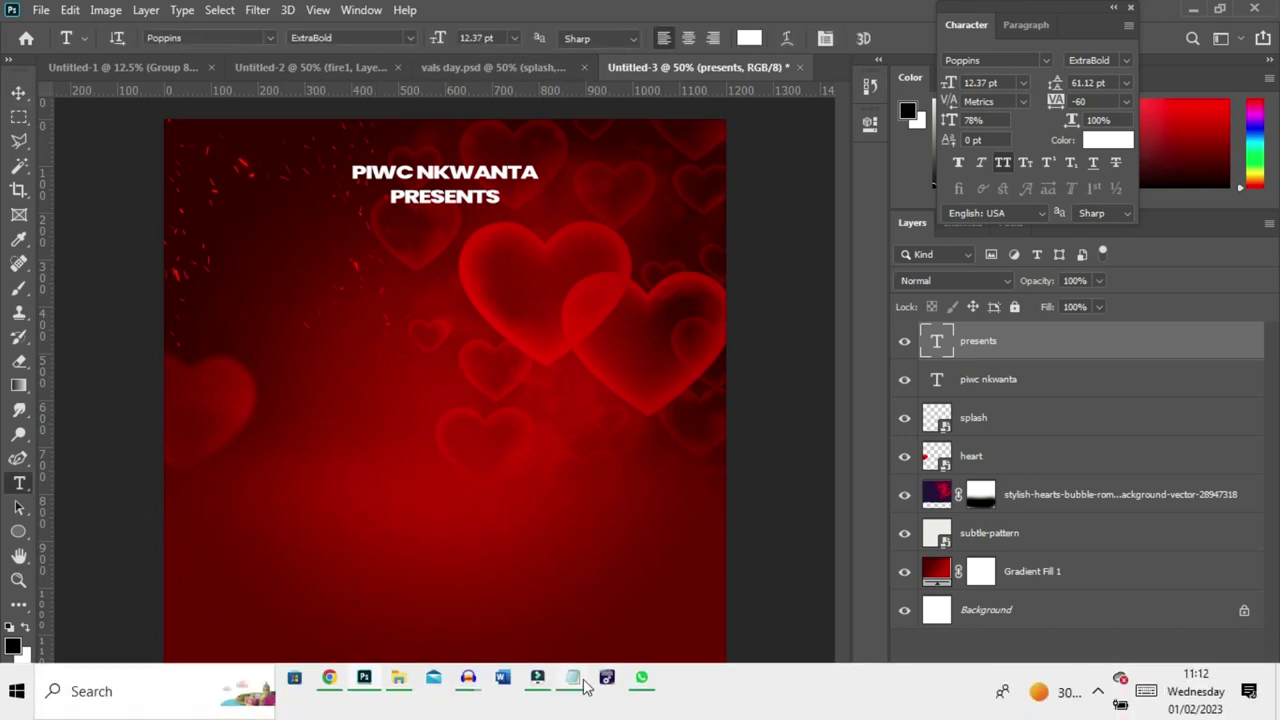
mouse_move(583, 680)
click(562, 598)
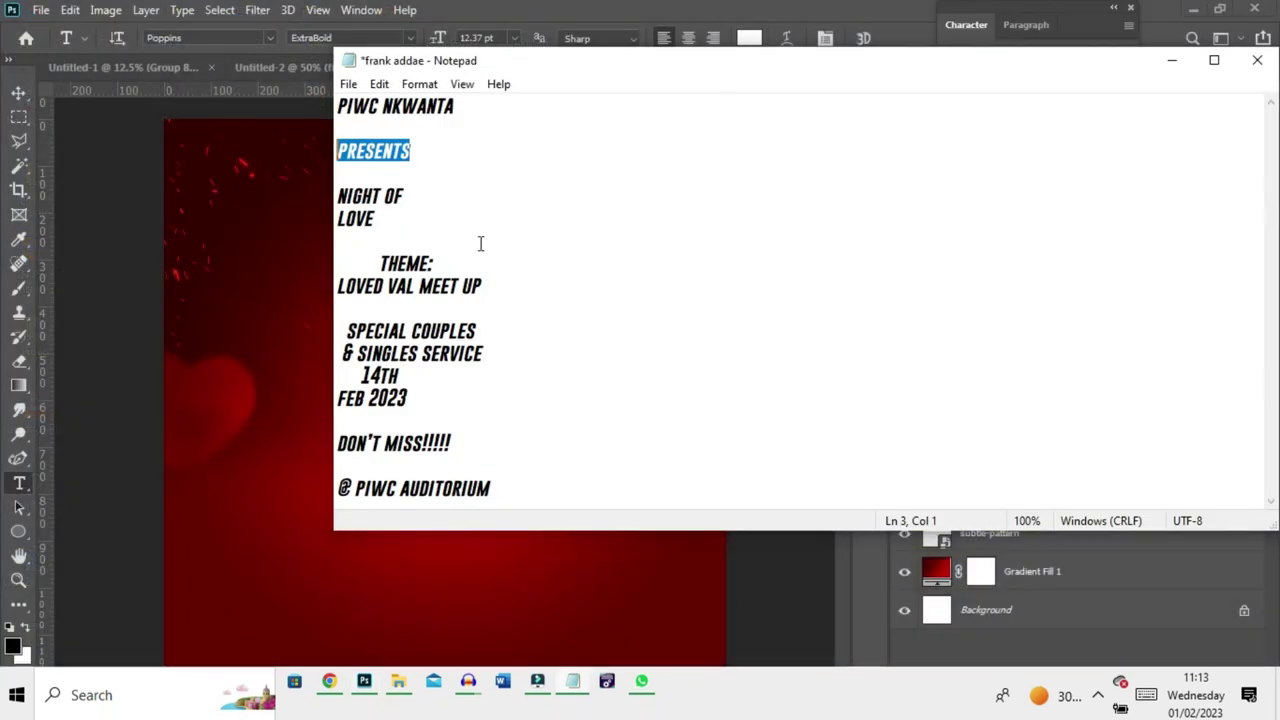
drag(380, 219, 338, 219)
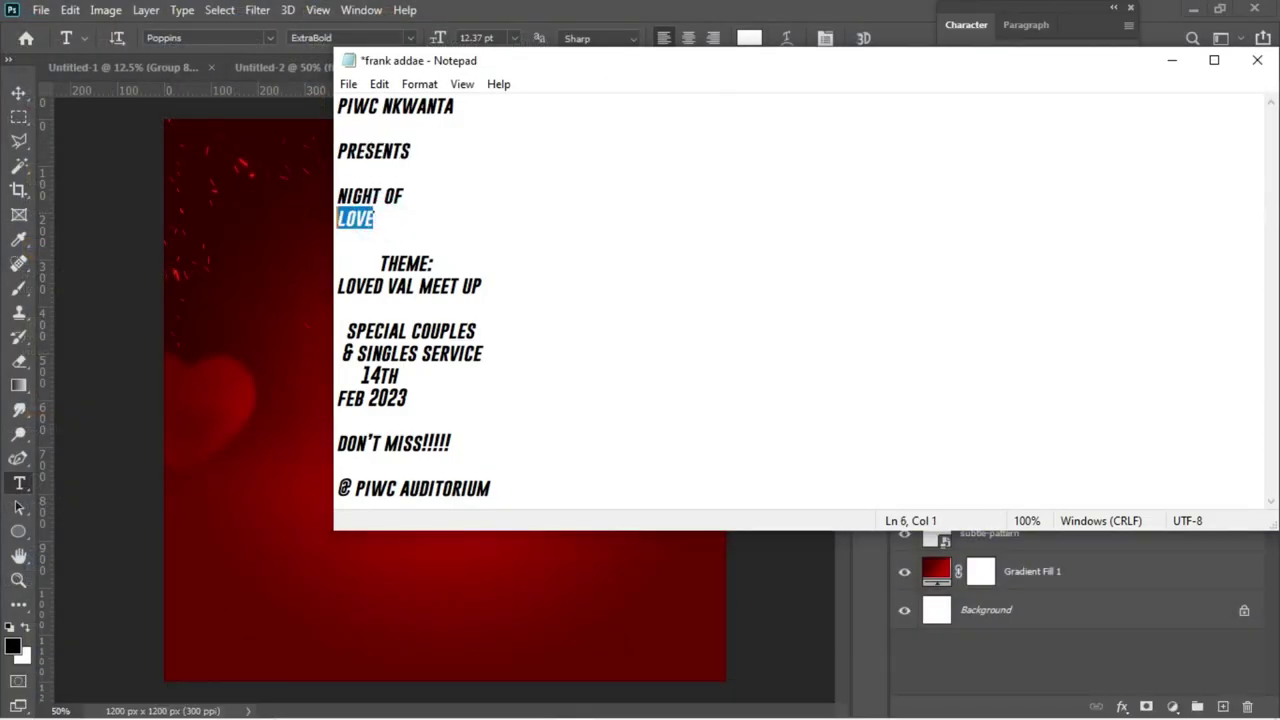
click(312, 209)
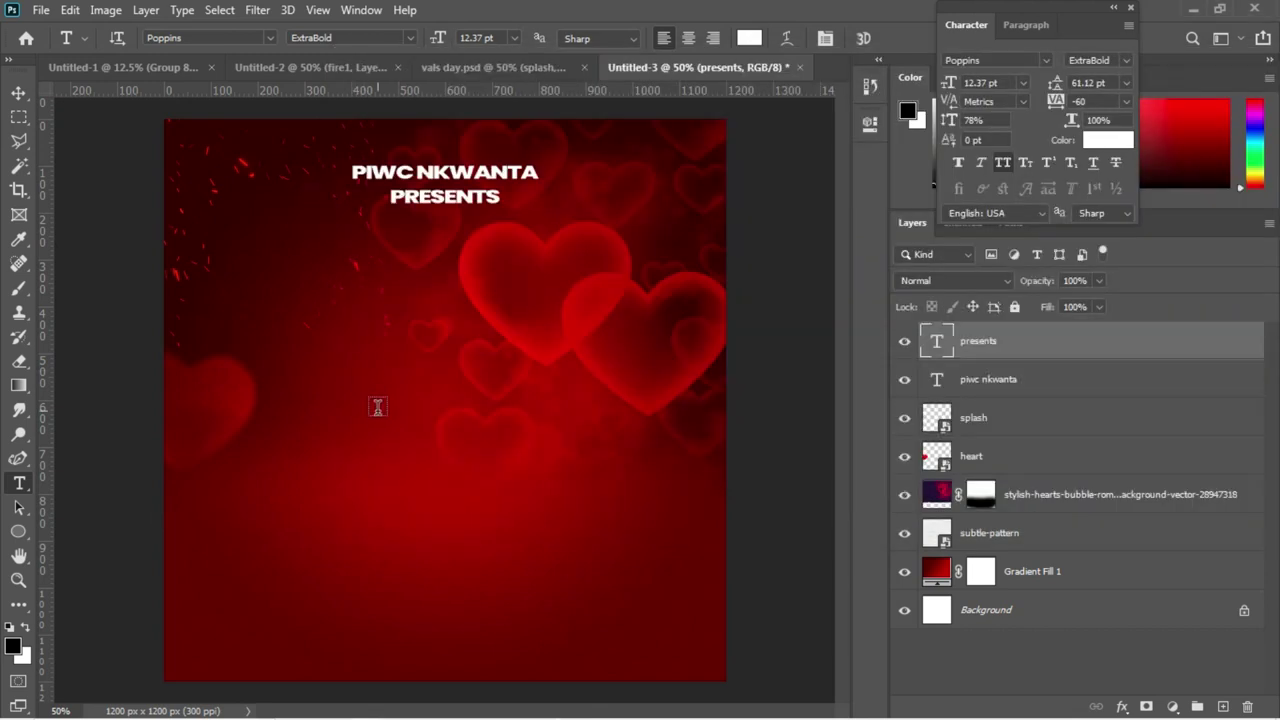
click(338, 343)
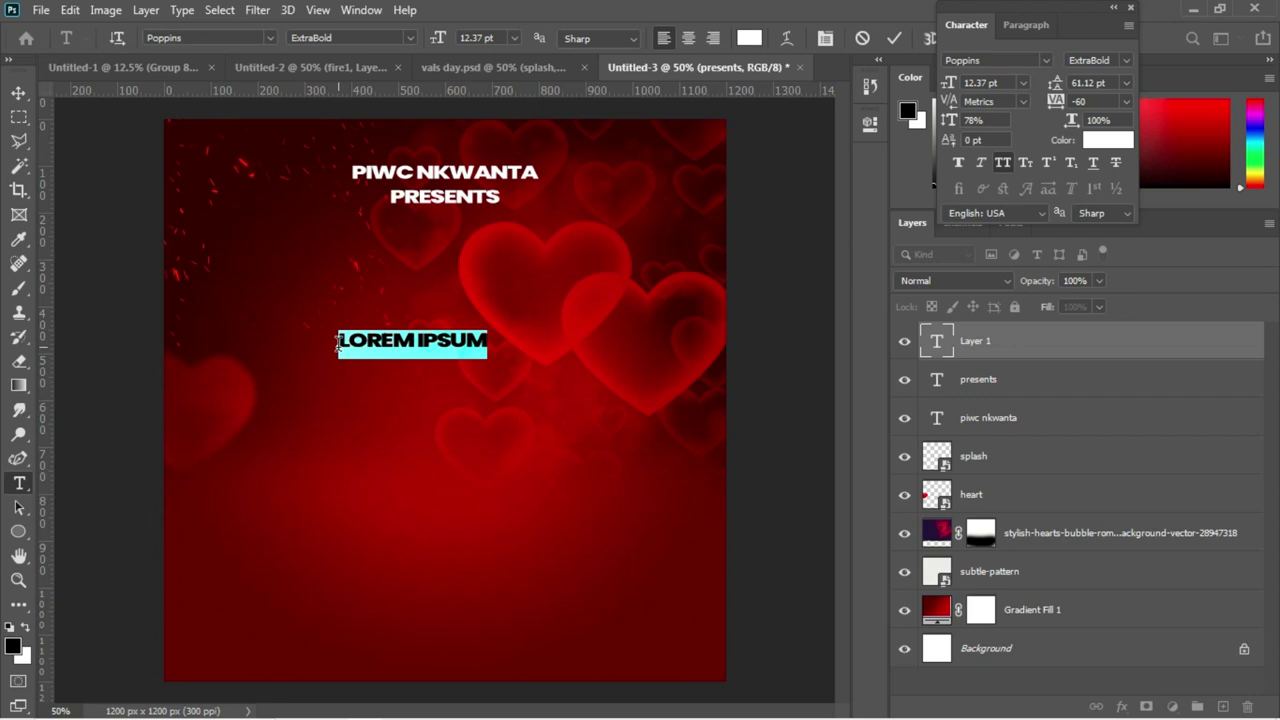
text(LOVE)
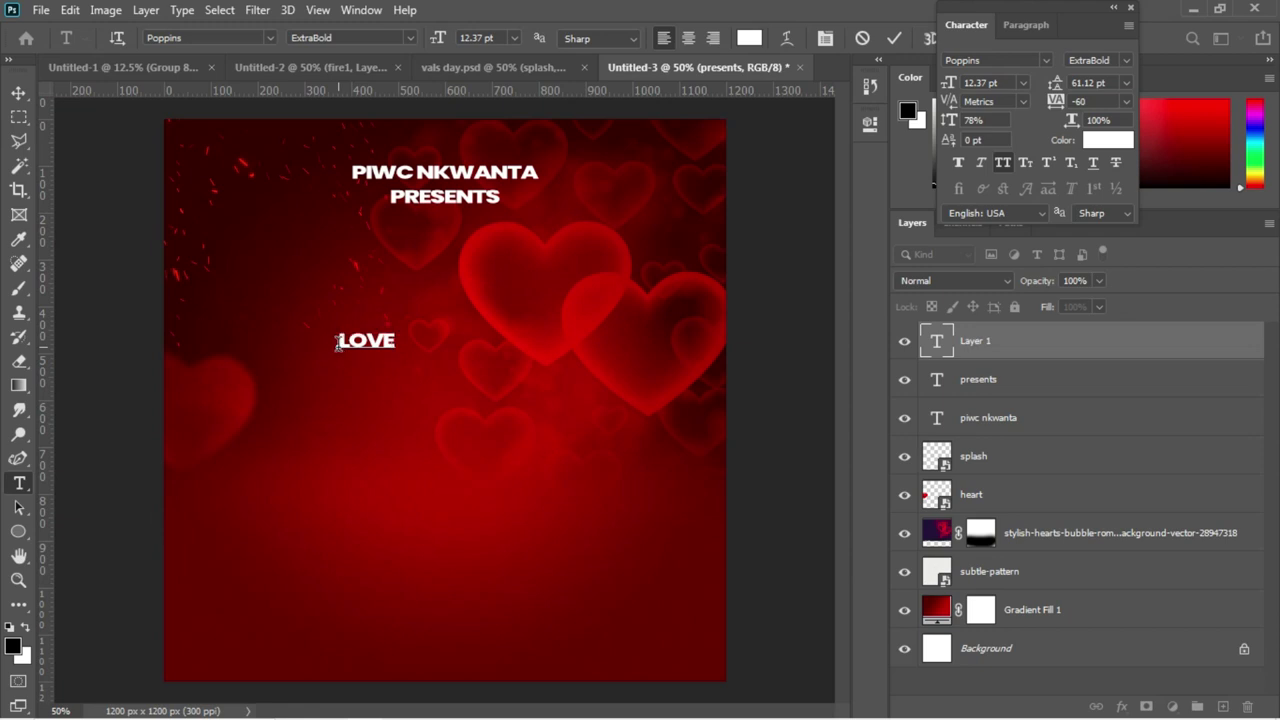
Format the LOVE text in Elephant Regular at 89.37 pt with All Caps turned off
key(ctrl+a)
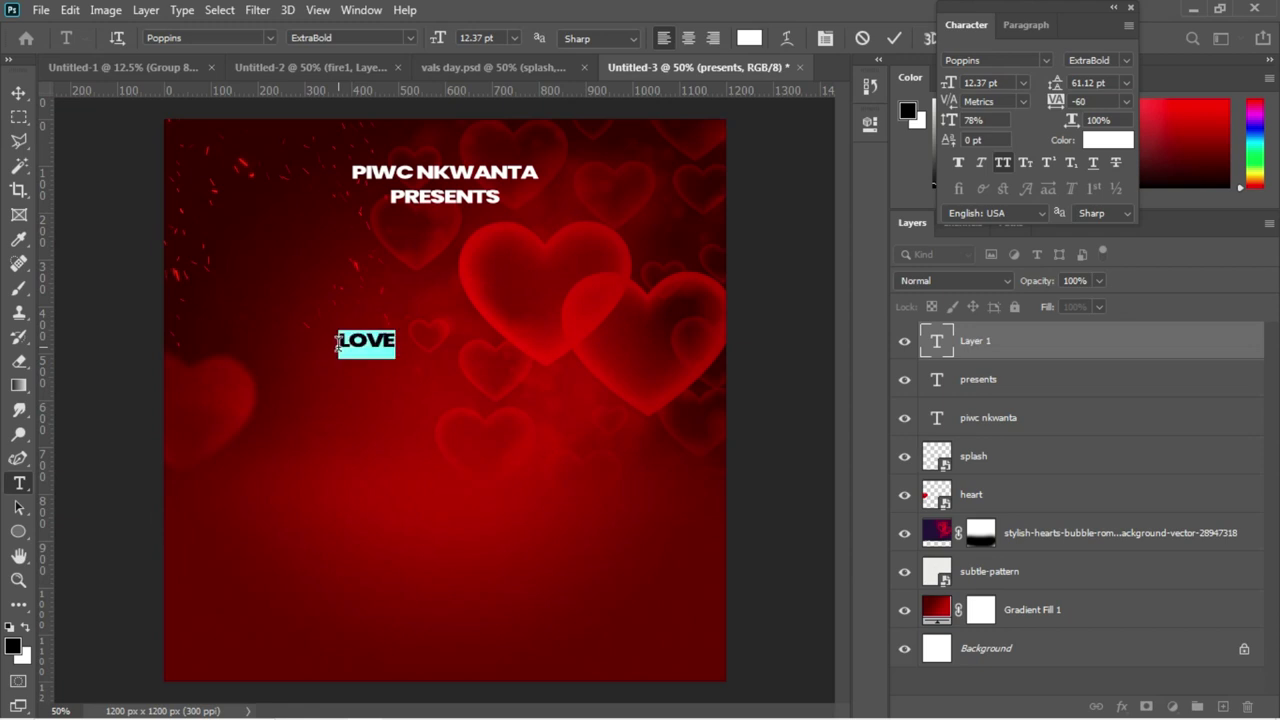
click(1046, 59)
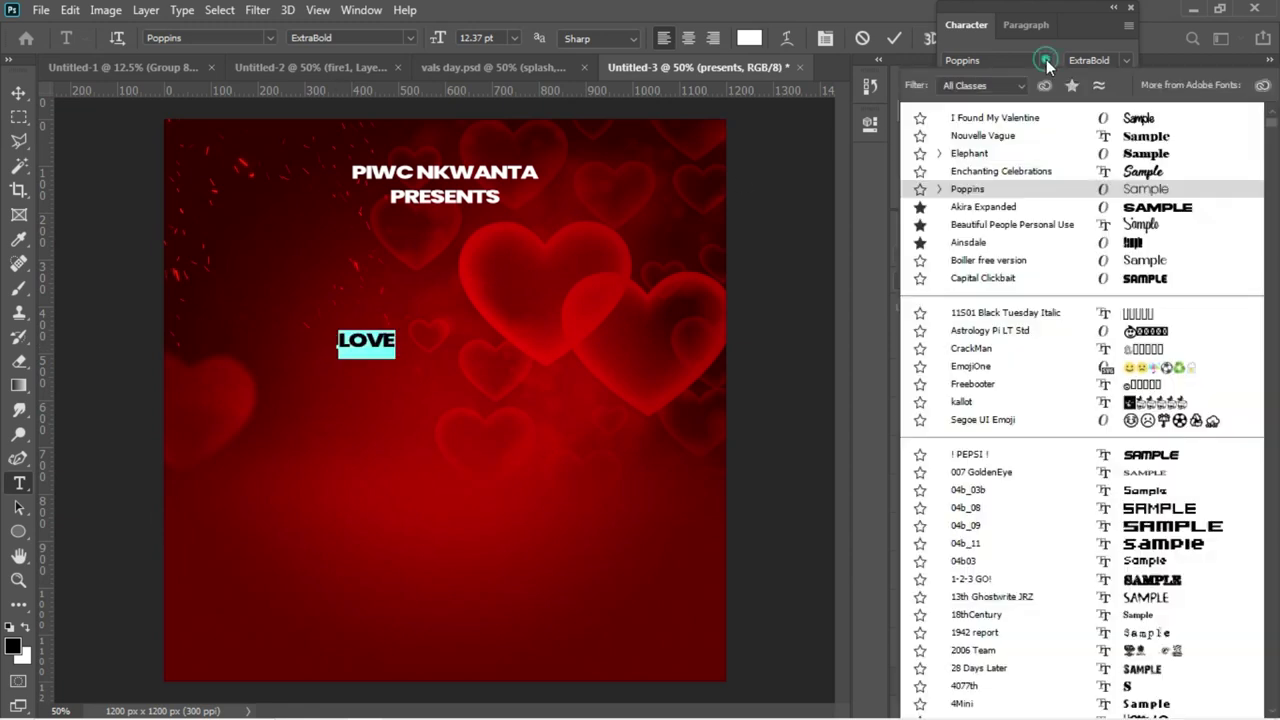
click(1068, 160)
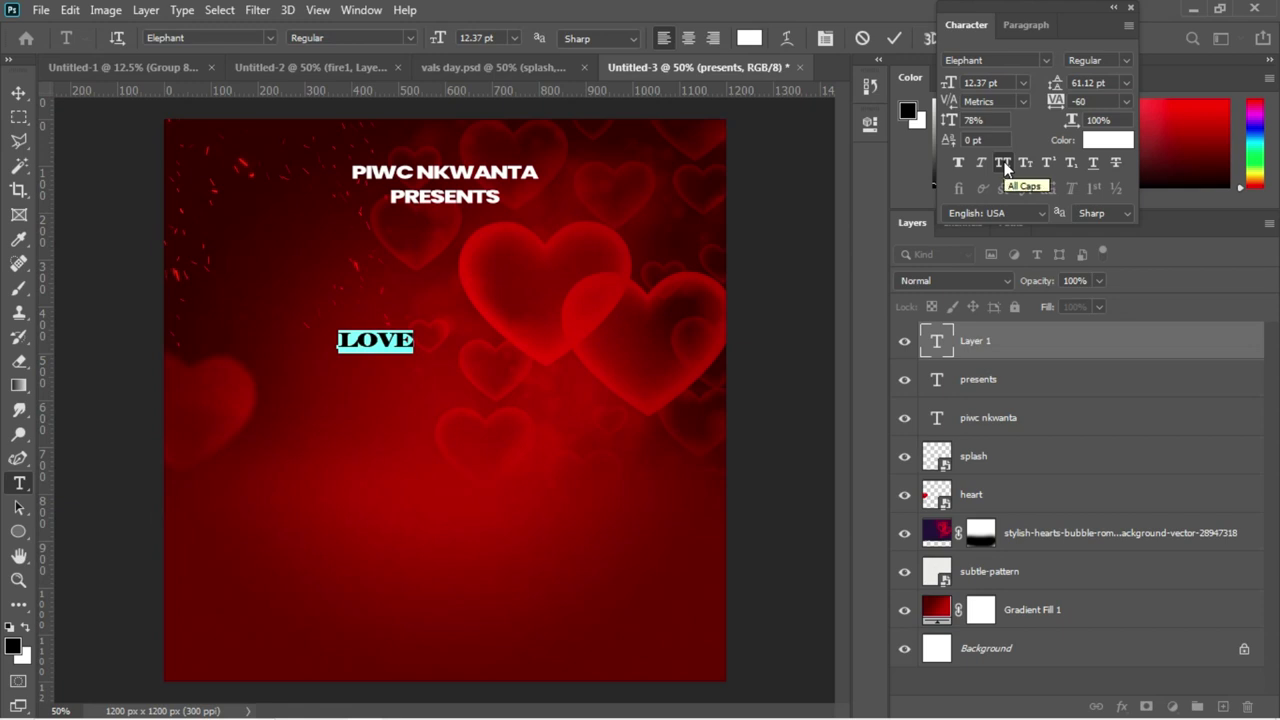
click(1003, 164)
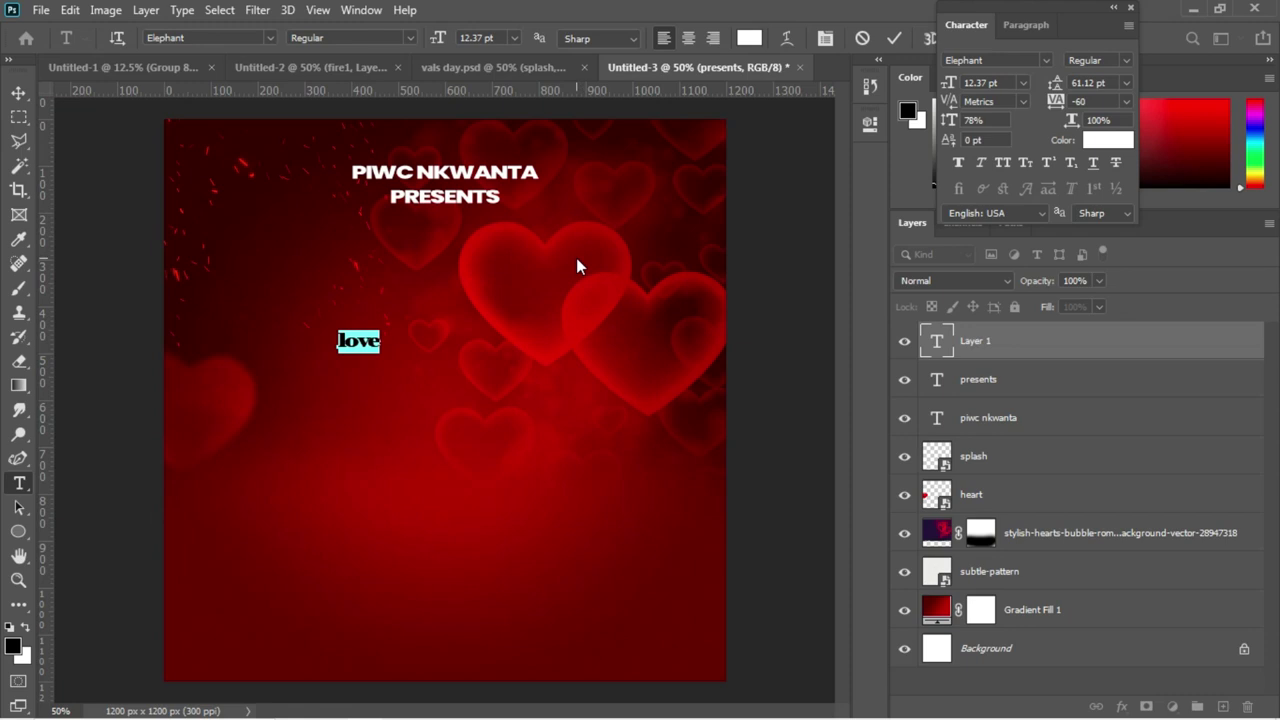
drag(950, 82, 1020, 110)
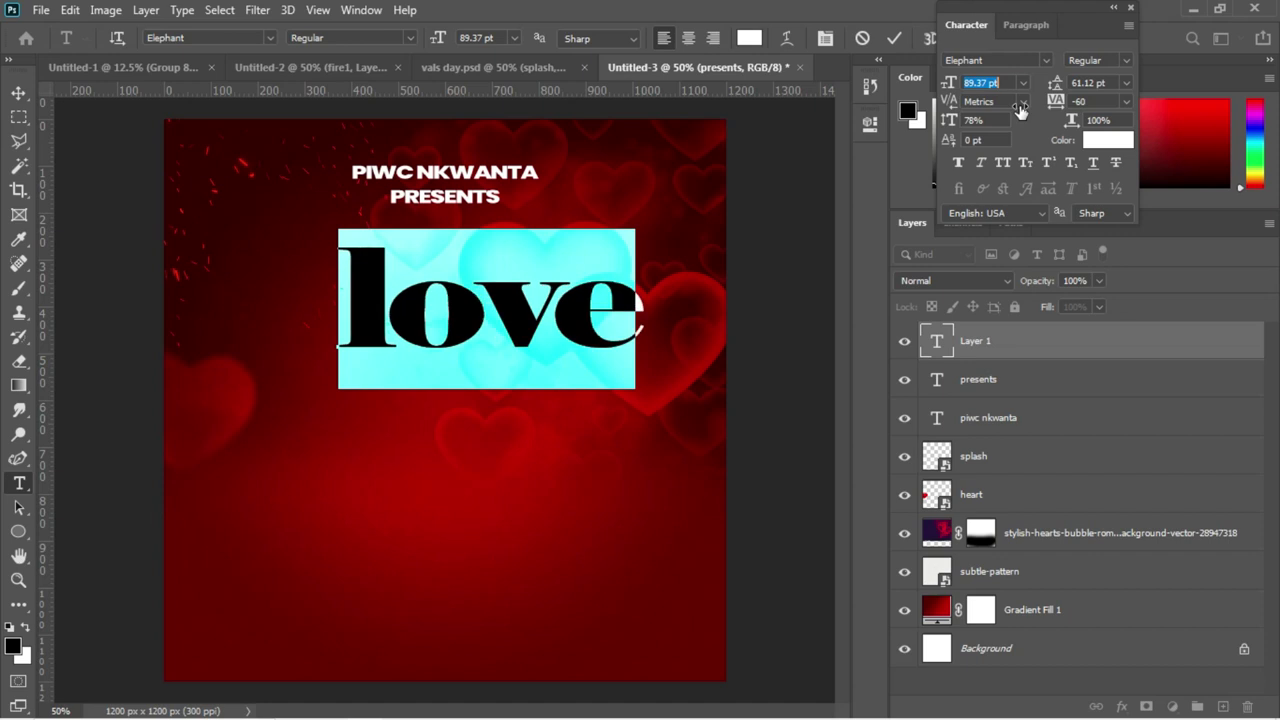
click(894, 38)
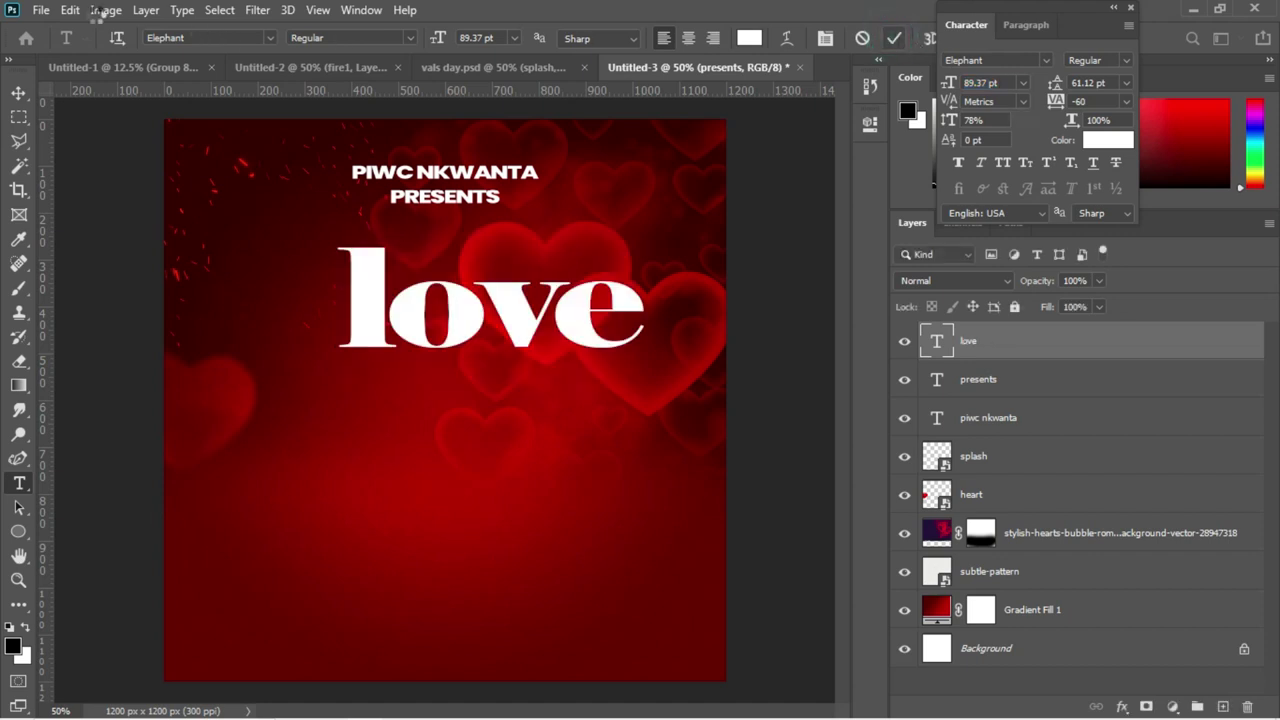
Center the love text horizontally on the canvas and clear the selection
click(19, 93)
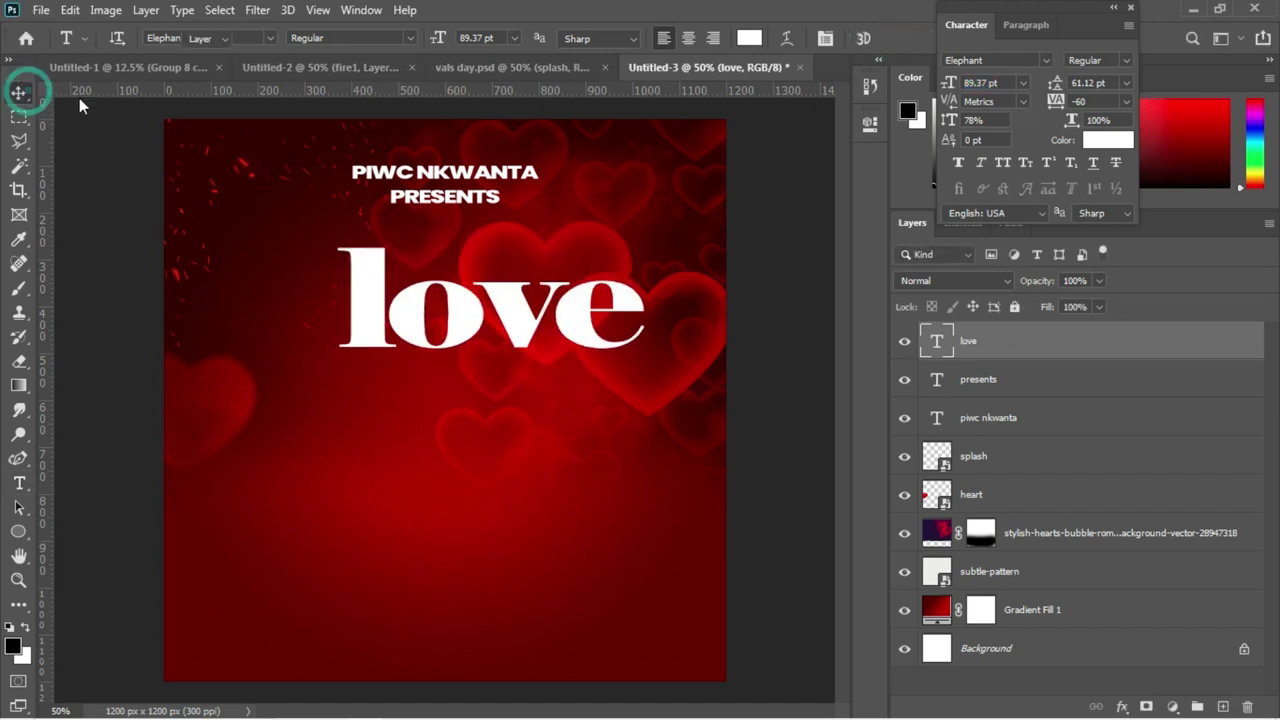
key(ctrl+a)
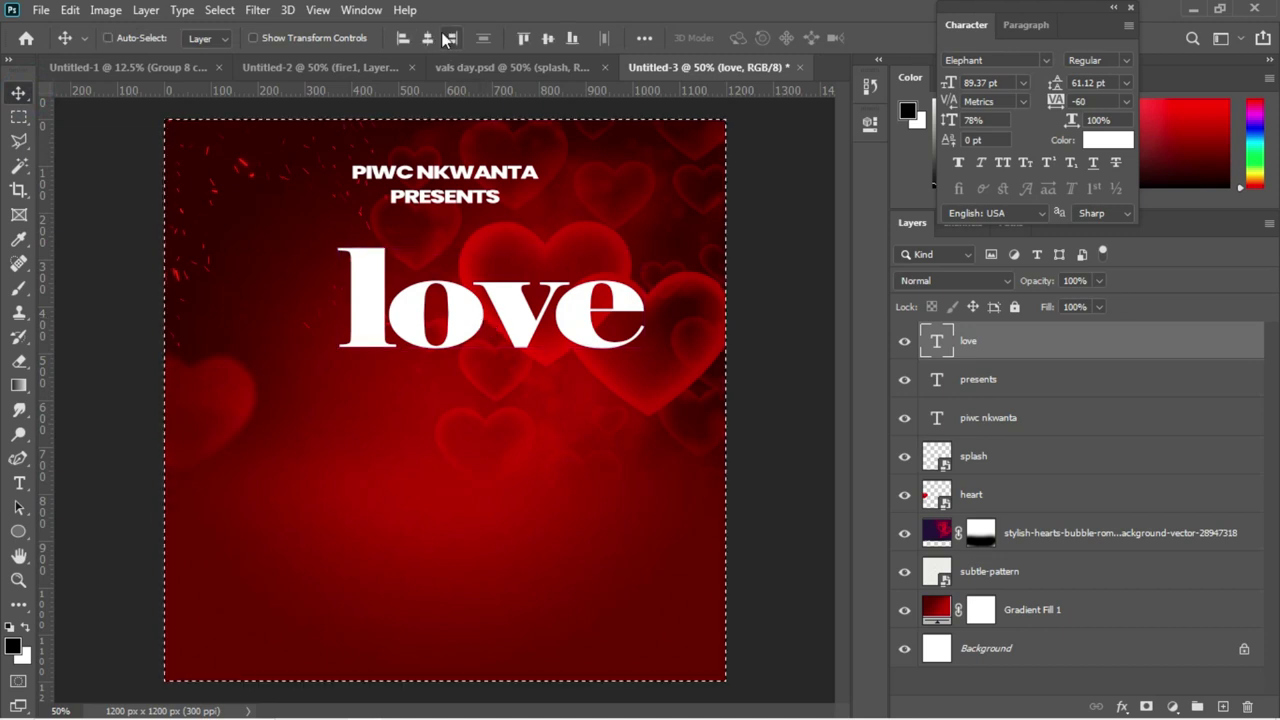
click(427, 38)
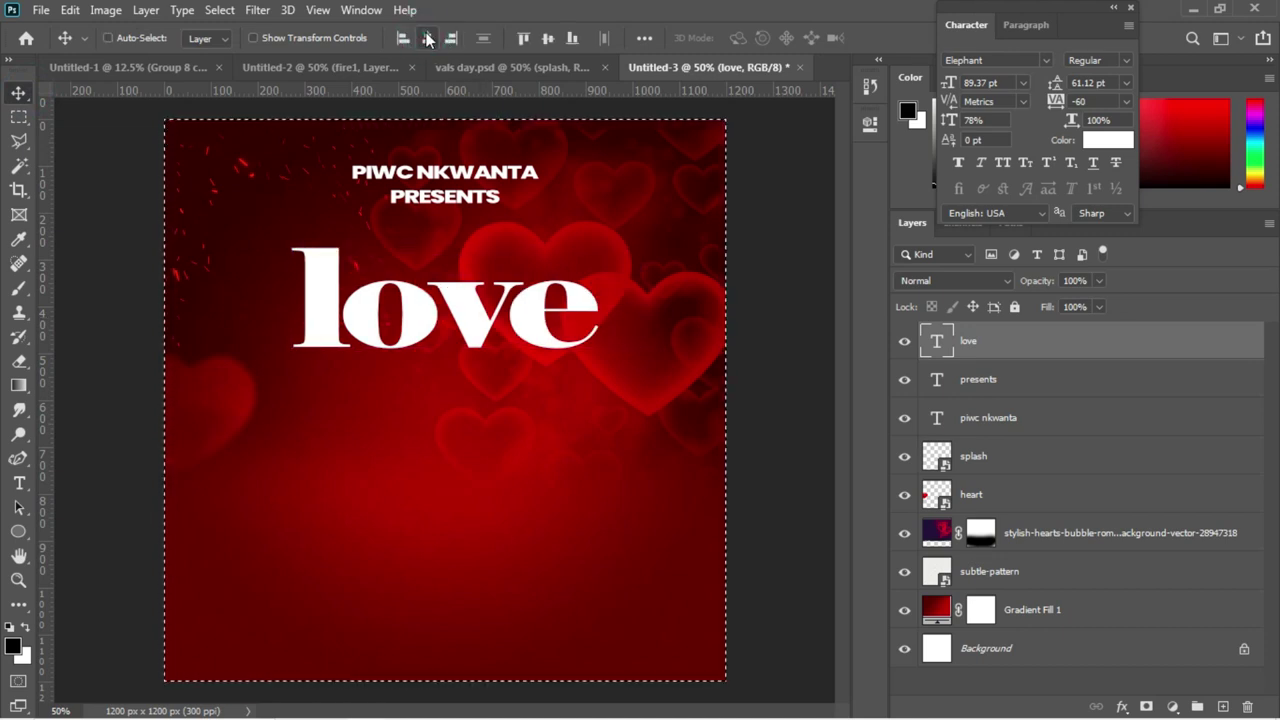
key(ctrl+d)
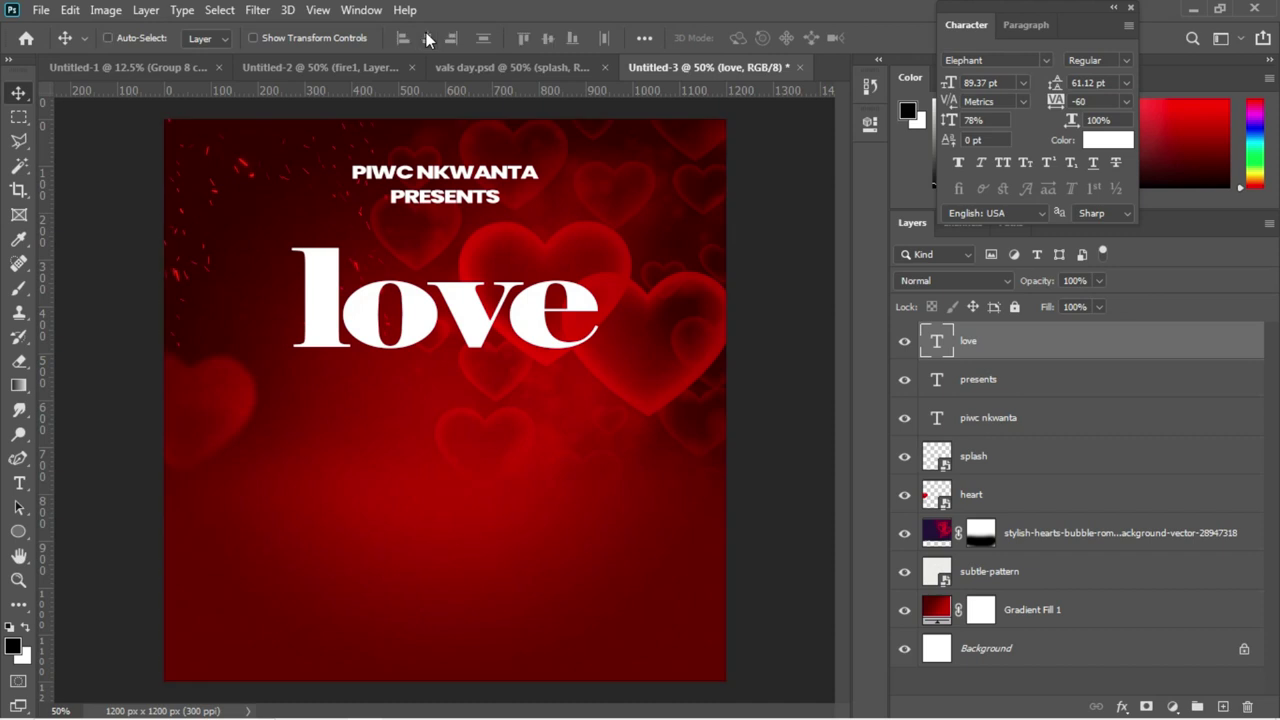
key(ctrl+t)
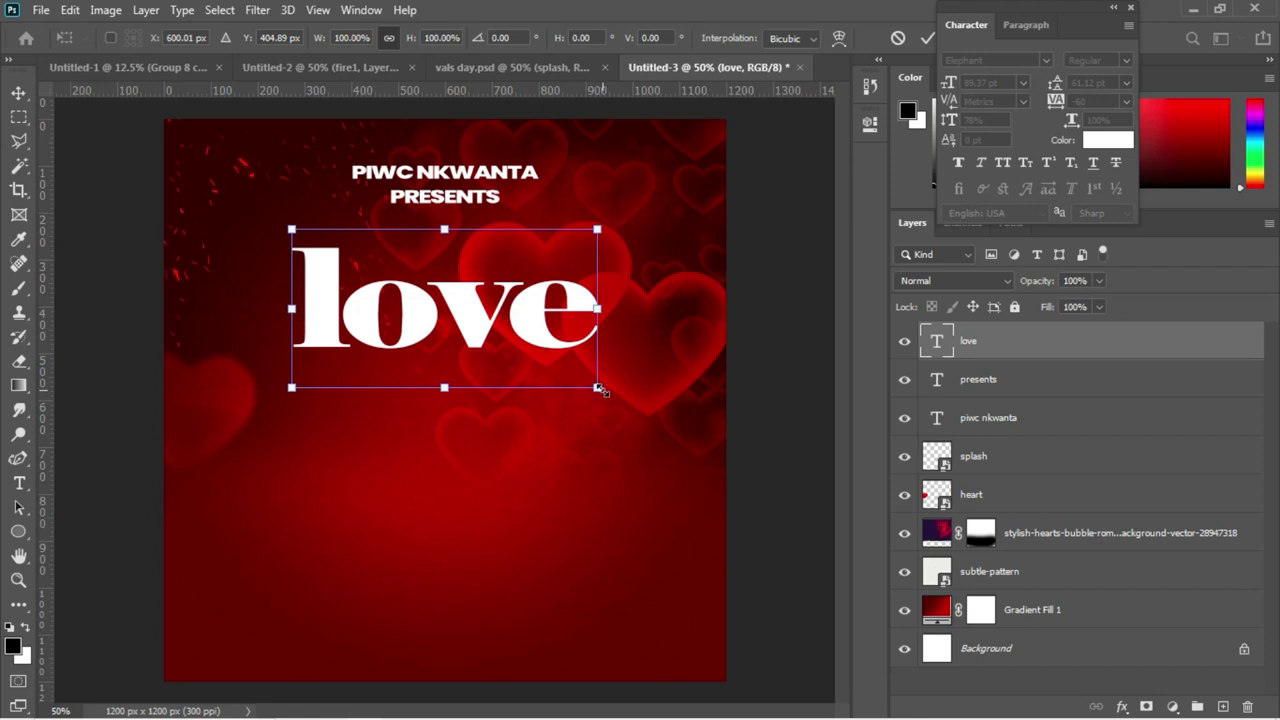
key(Return)
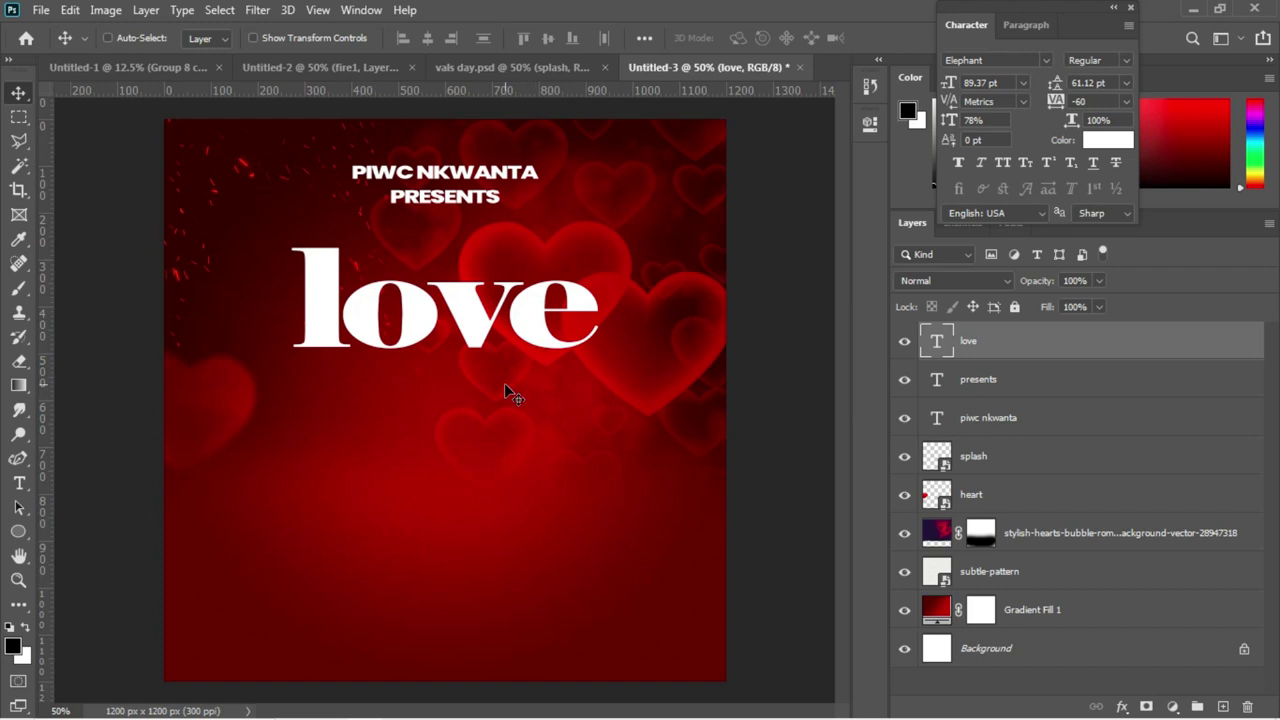
Add the words NIGHT OF from the Notepad event text as a new text layer over the love text
key(t)
click(376, 430)
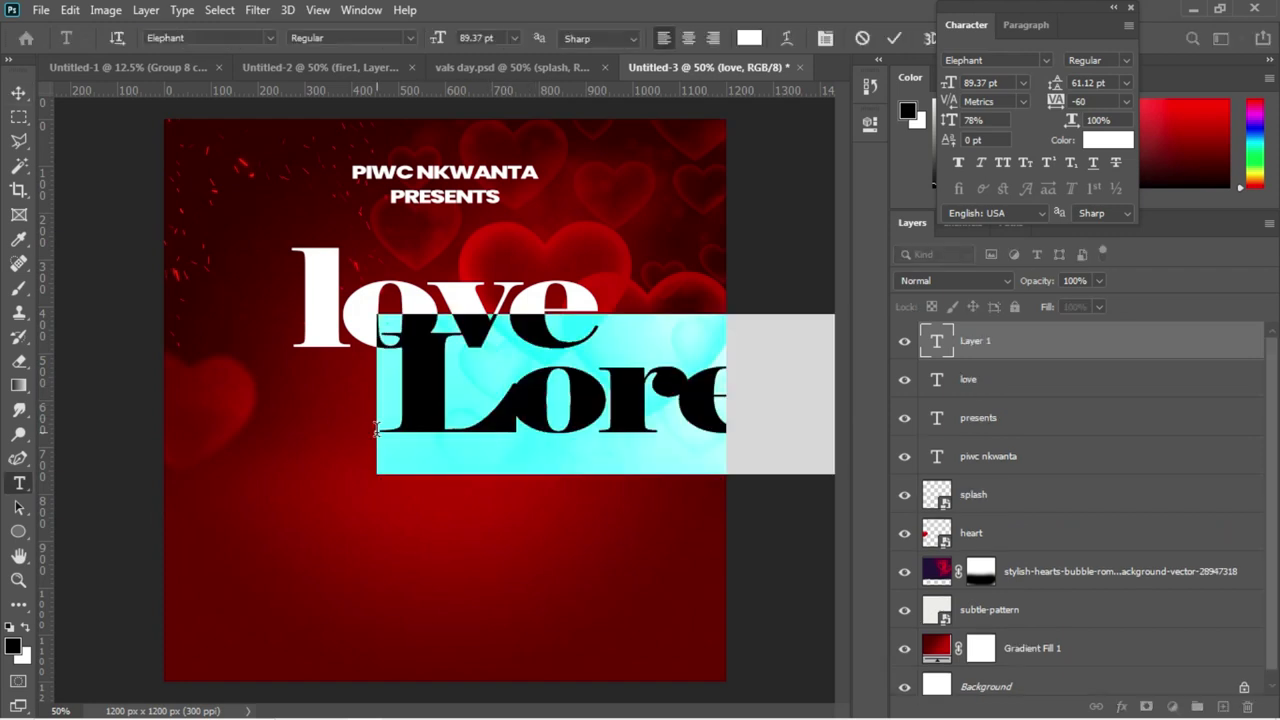
key(BackSpace)
mouse_move(534, 703)
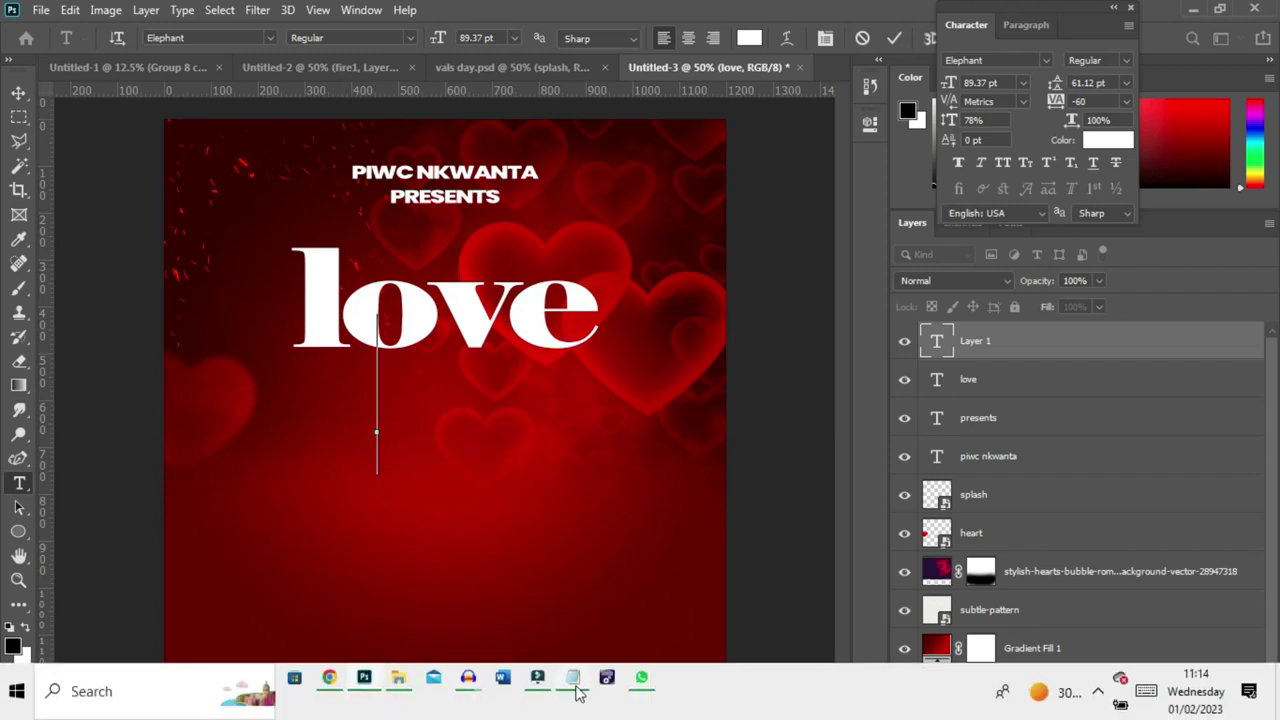
mouse_move(577, 692)
click(551, 600)
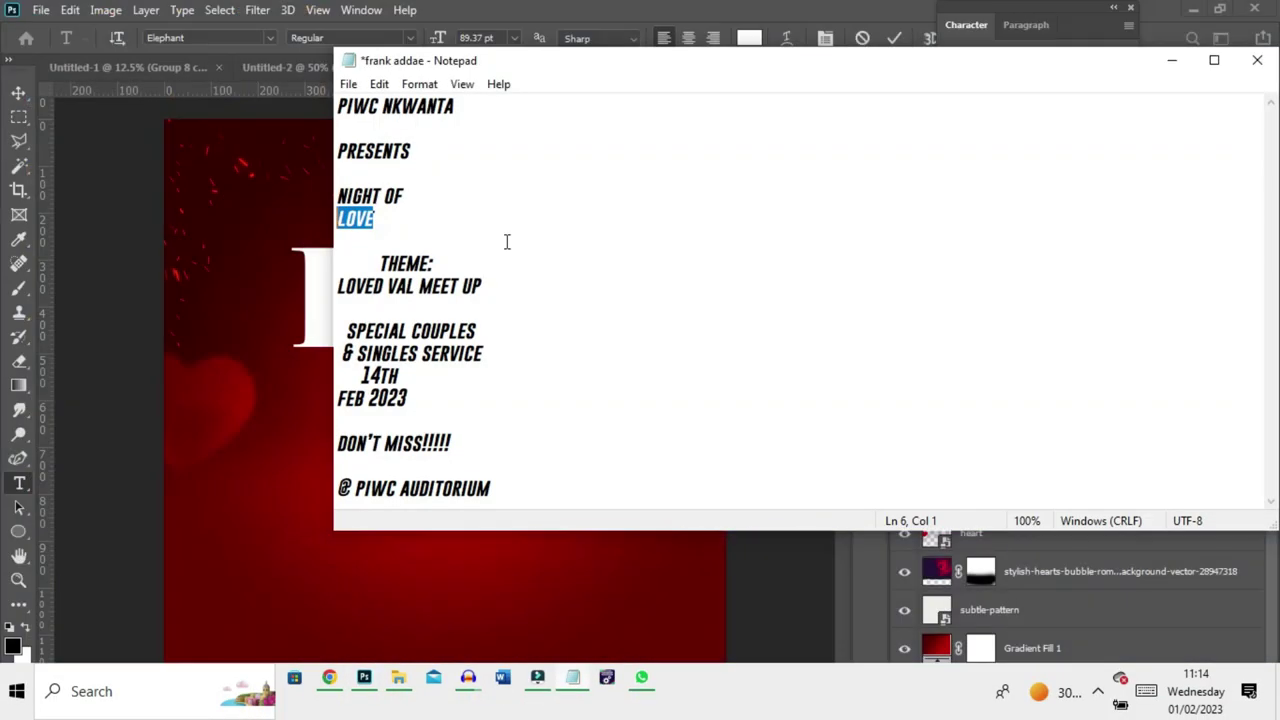
drag(410, 195, 335, 195)
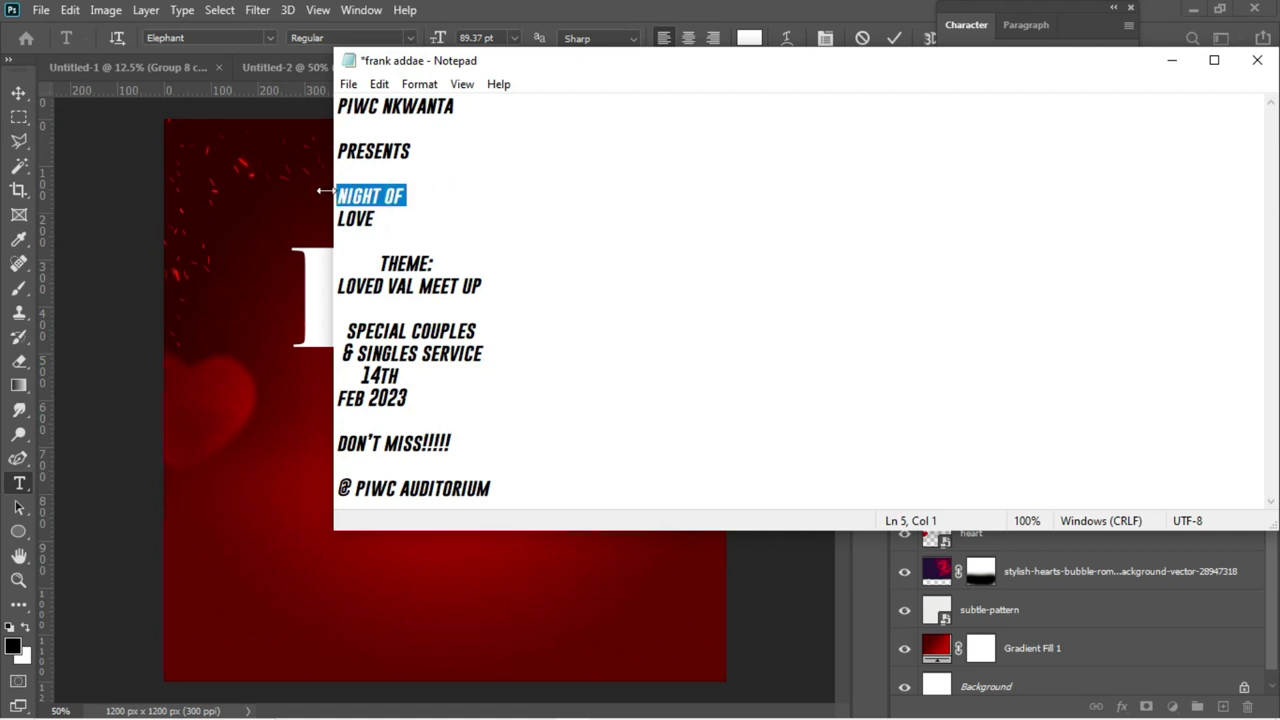
click(257, 203)
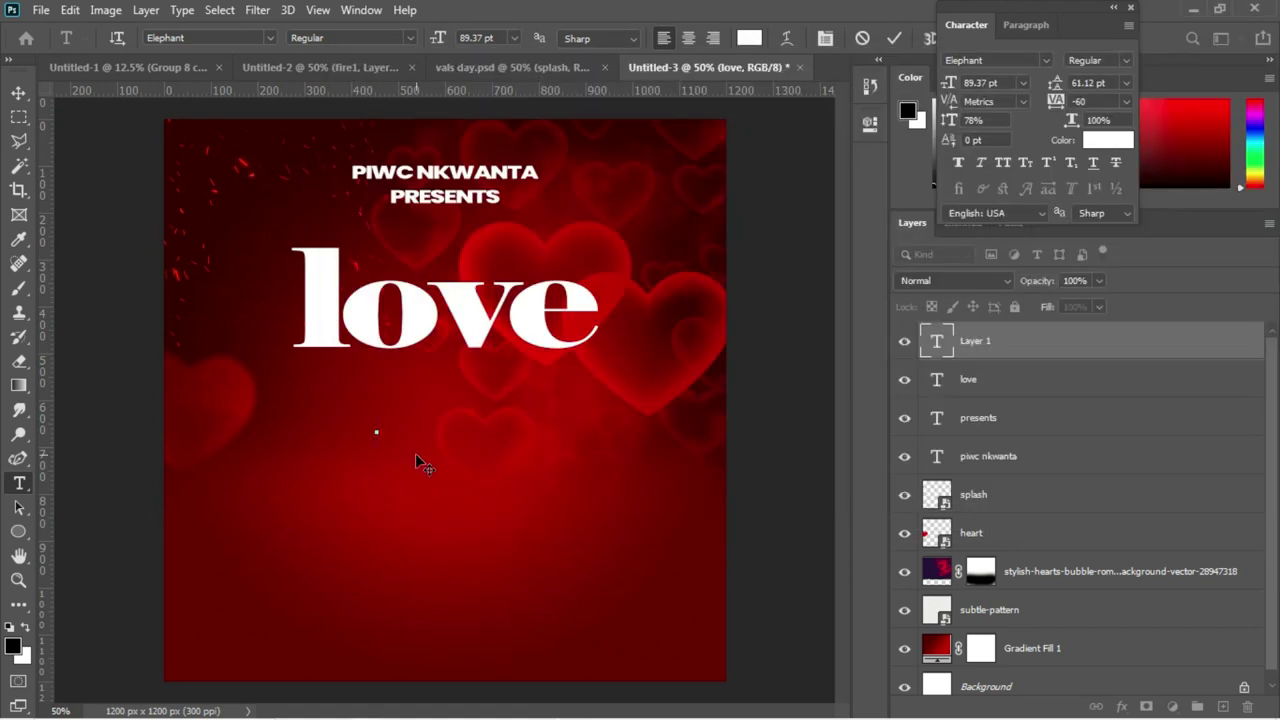
key(ctrl)
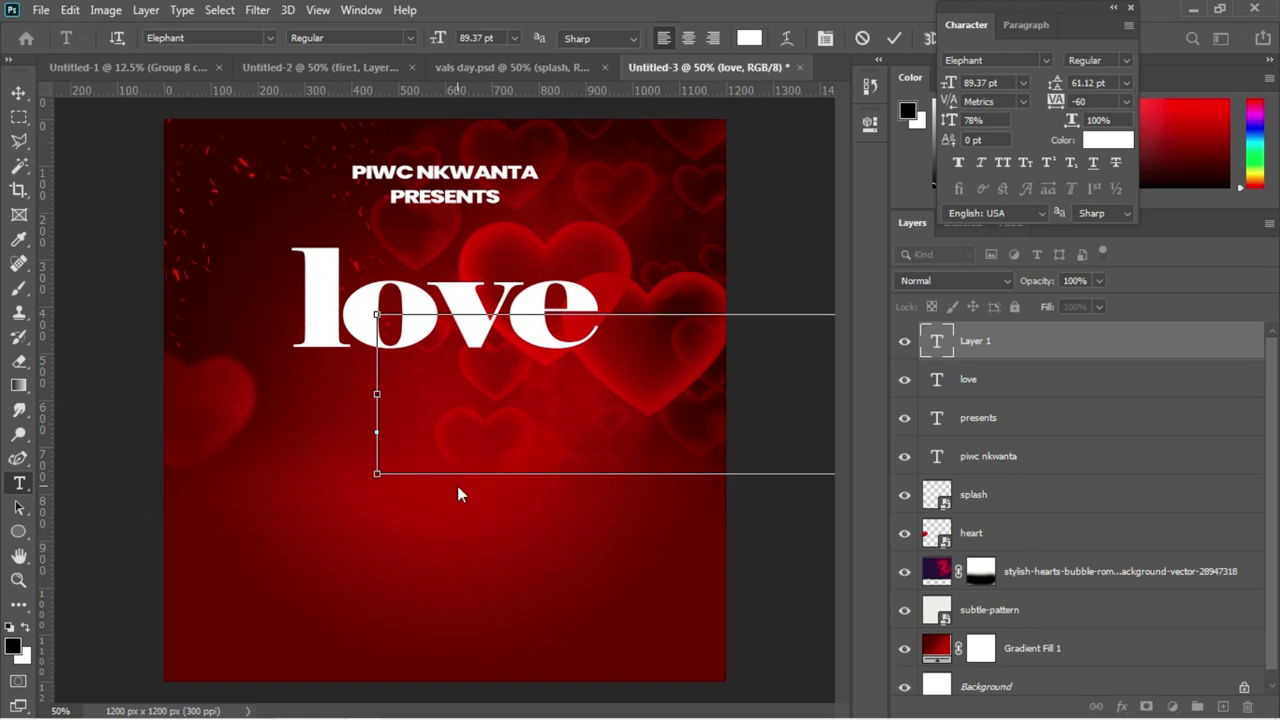
text(night of)
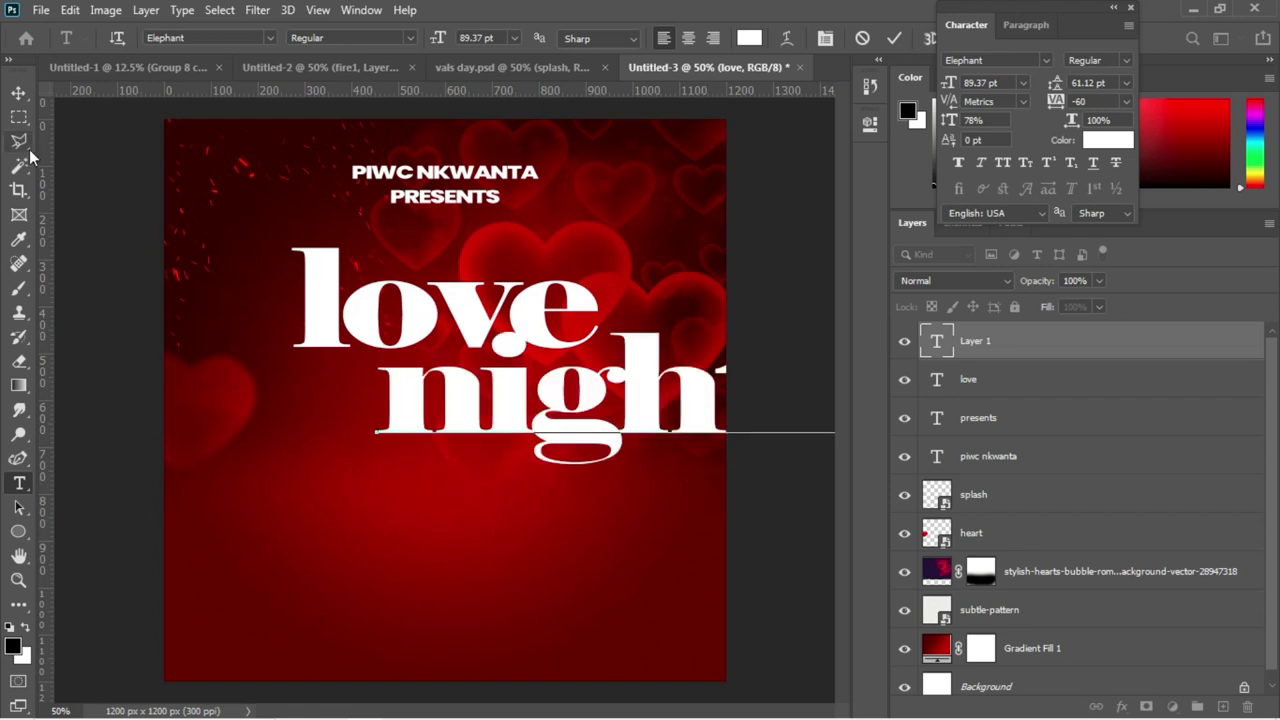
click(18, 92)
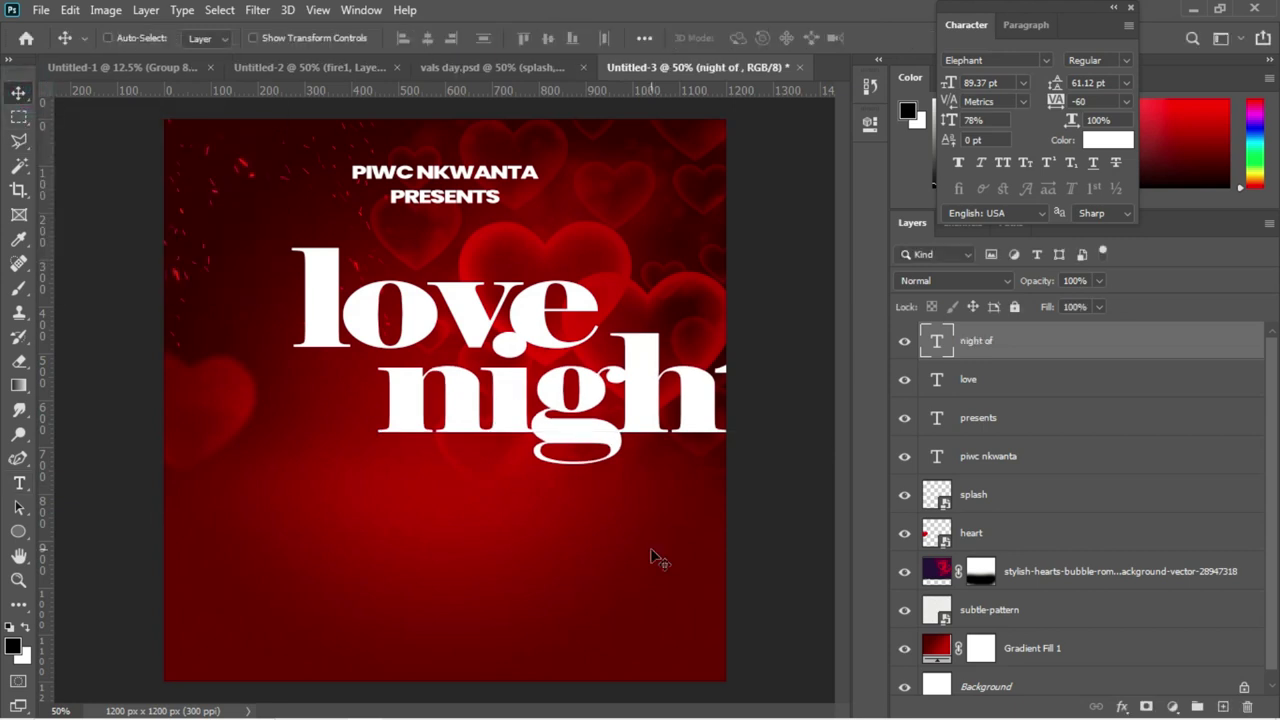
Scale the night of text down to 27.81 pt
key(ctrl+t)
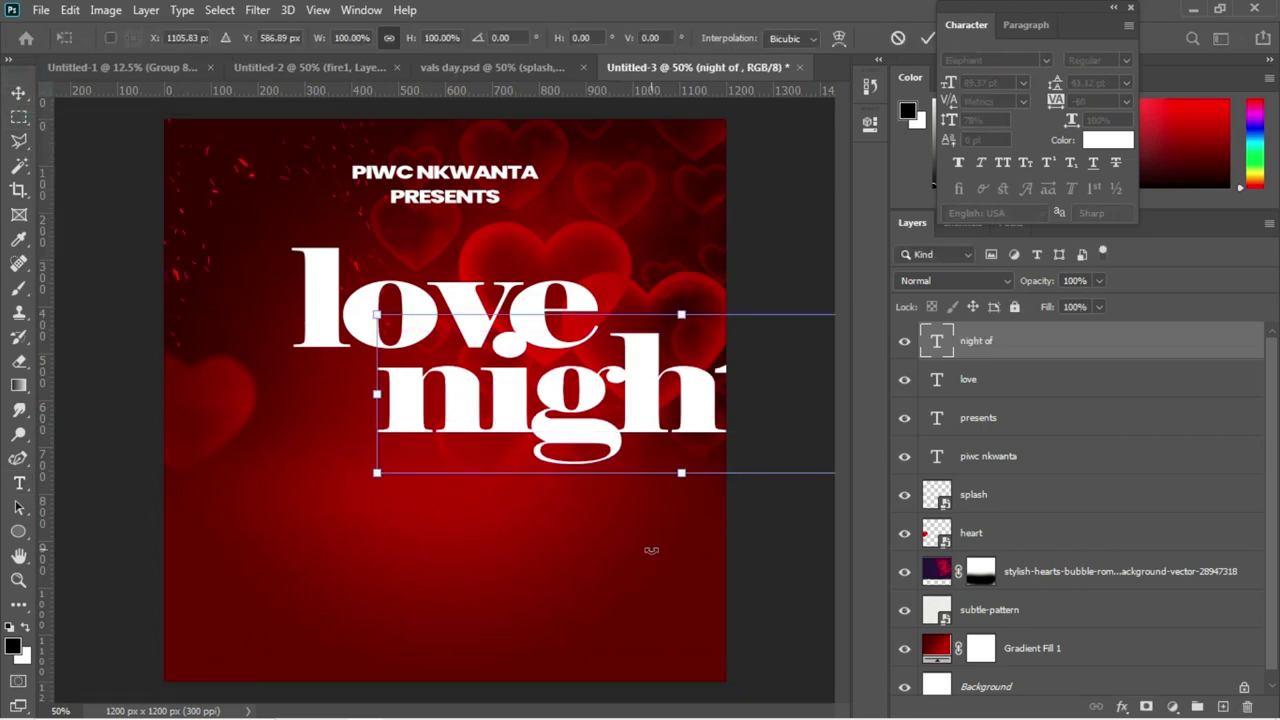
drag(376, 475, 796, 362)
key(Return)
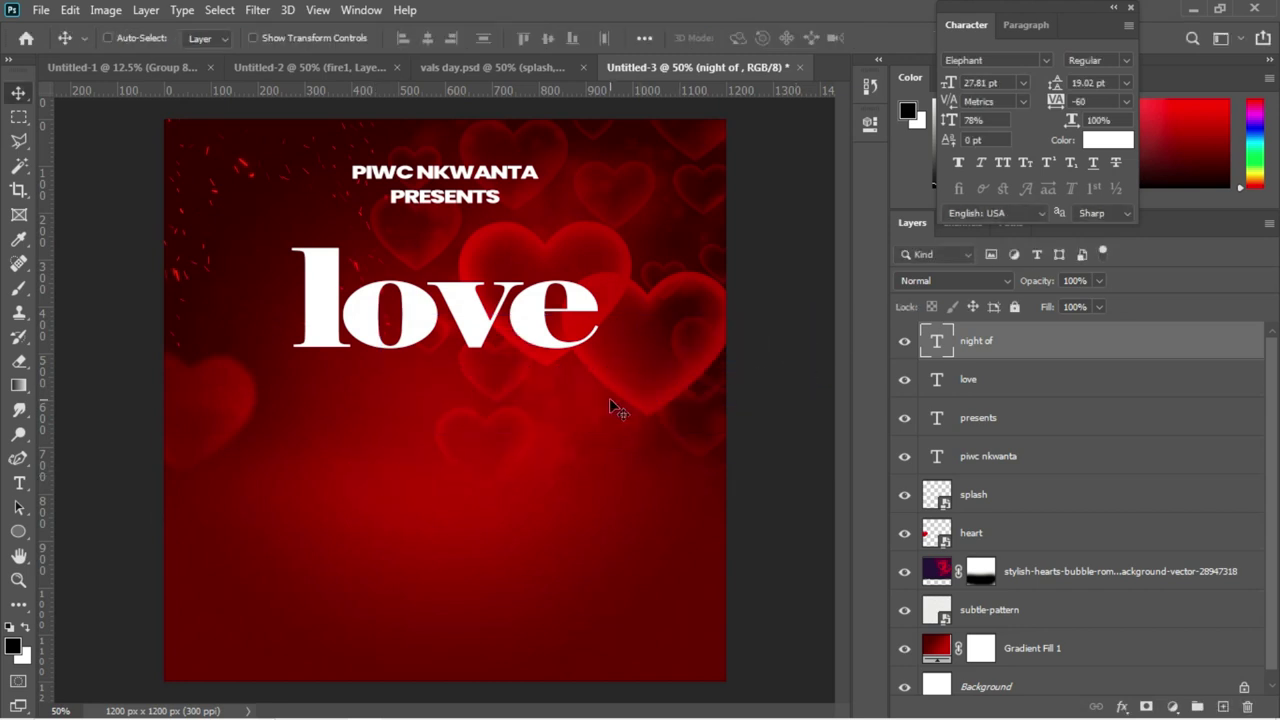
Move the night of text directly above the love text and nudge it vertically into place
drag(609, 398, 189, 320)
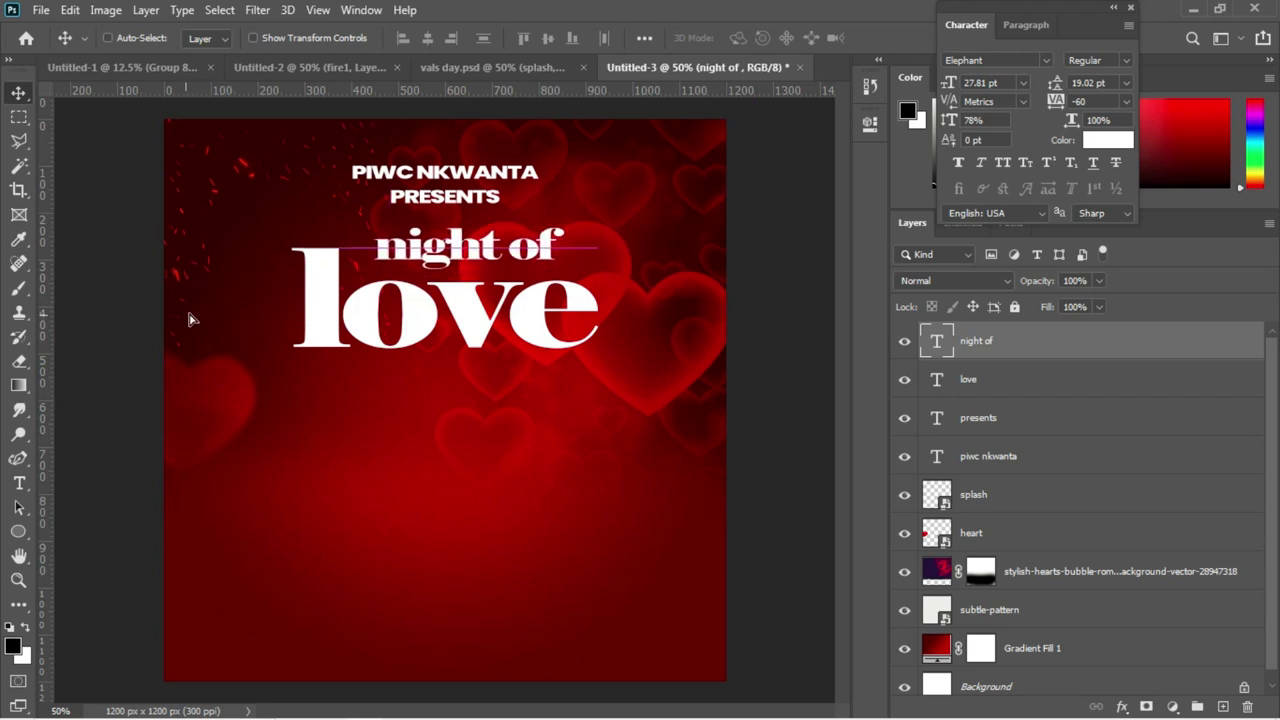
key(Up)
key(Up)
key(Up)
key(Up)
key(Up)
key(Down)
key(Down)
key(Down)
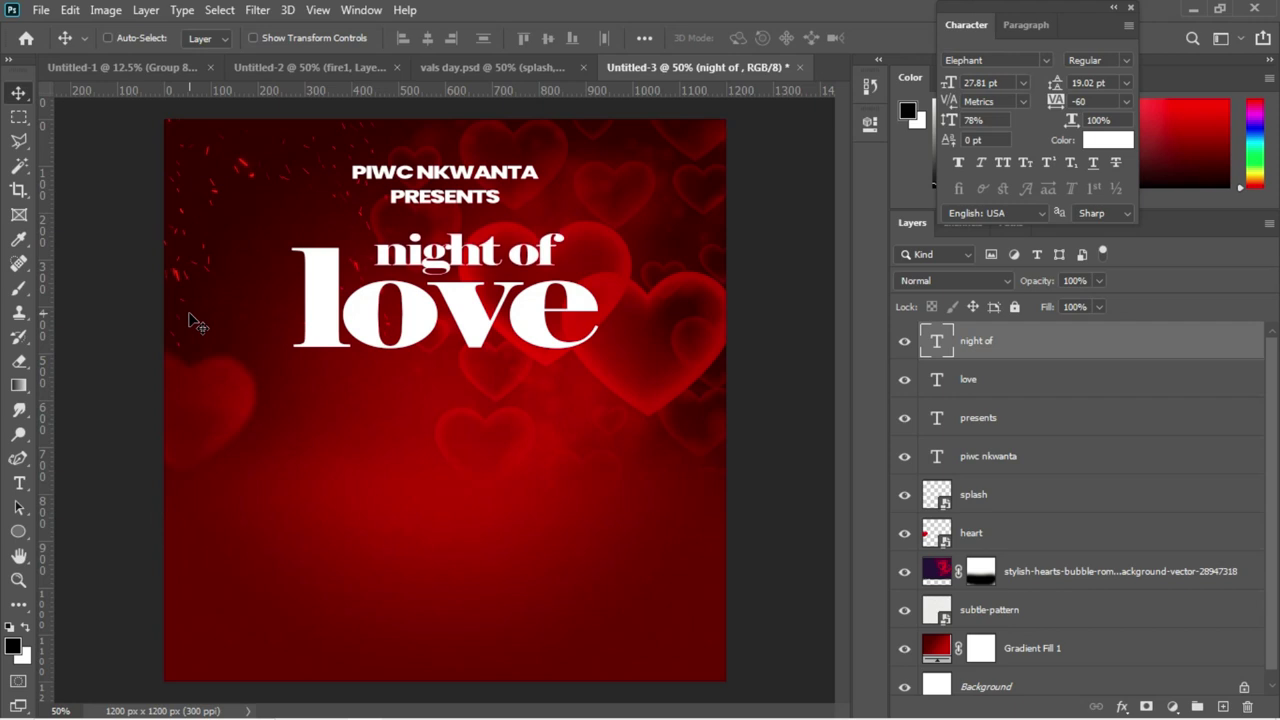
key(ctrl)
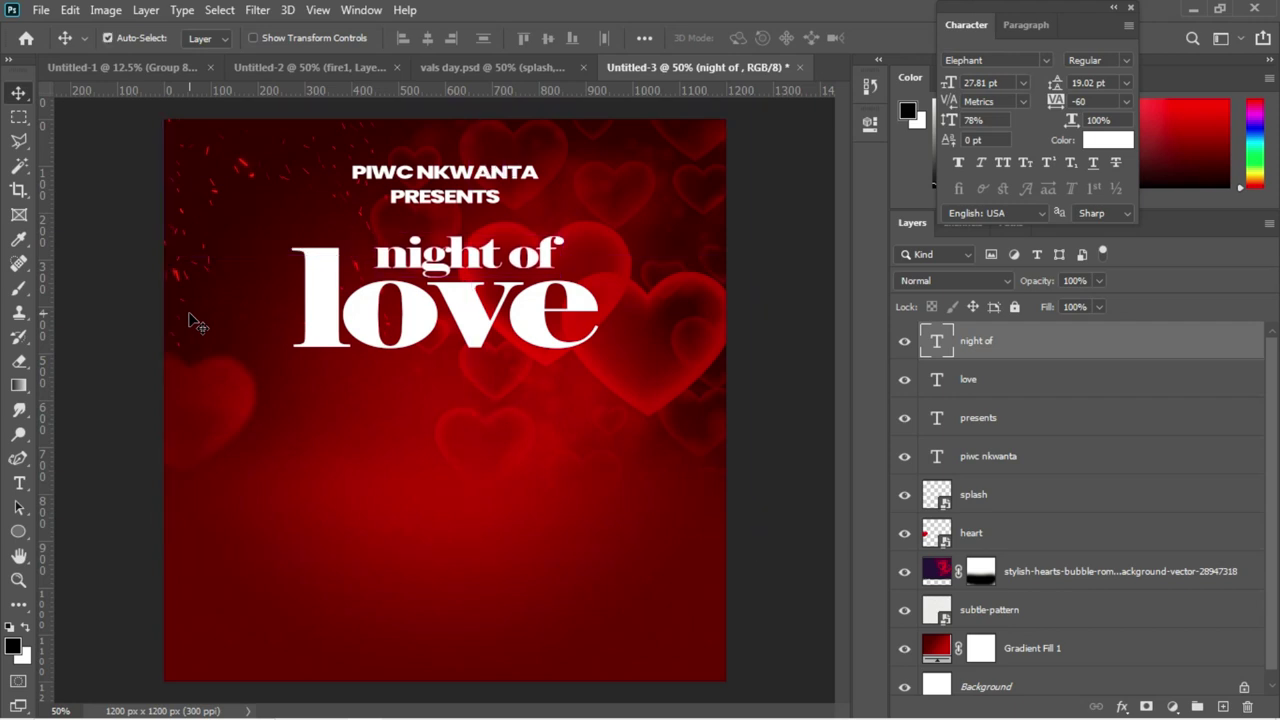
Reduce the night of text to 22.95 pt
key(ctrl+t)
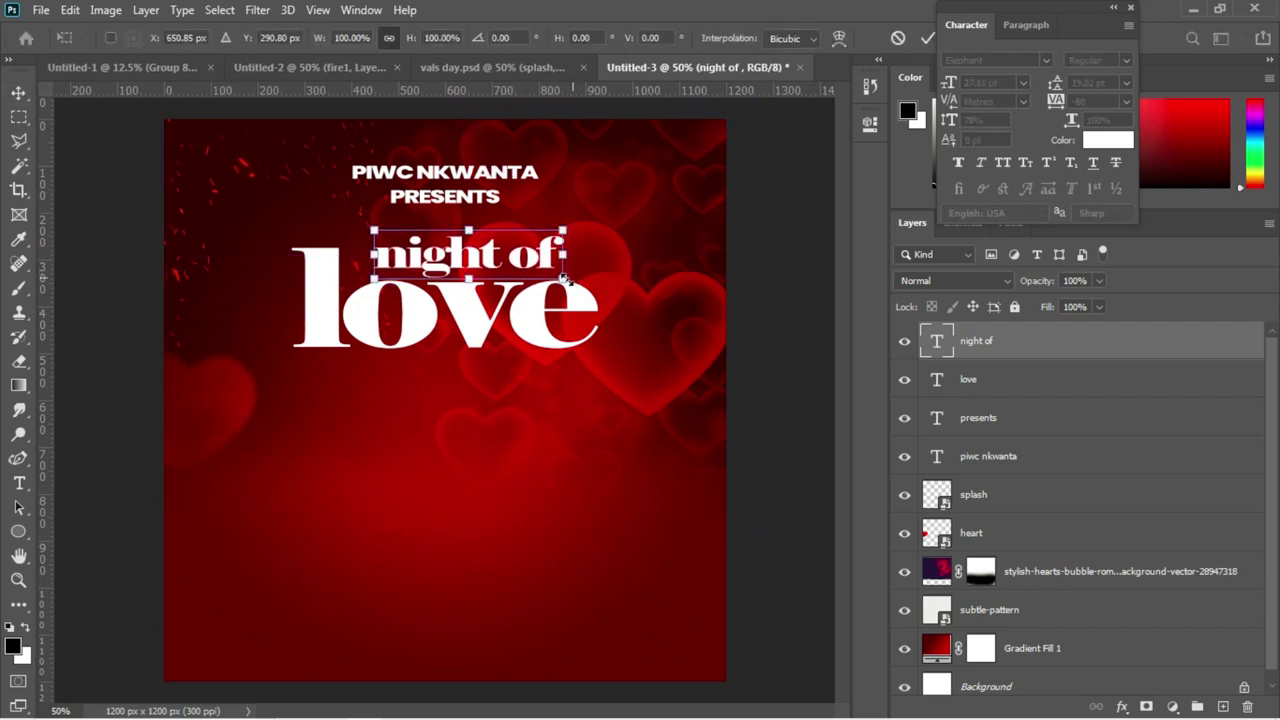
drag(563, 279, 532, 272)
key(Return)
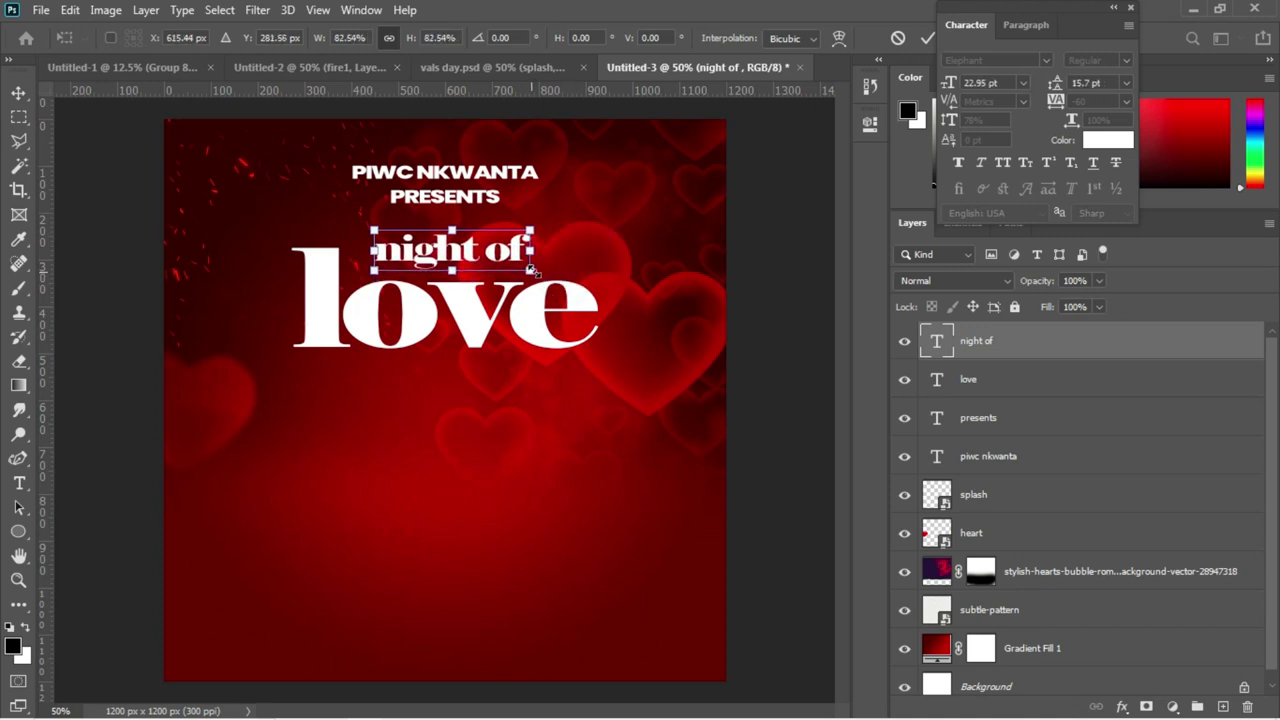
Fit the night of text just above the letters ov, beside the tall l of love
drag(488, 254, 463, 261)
key(Up)
key(Up)
key(Up)
key(Up)
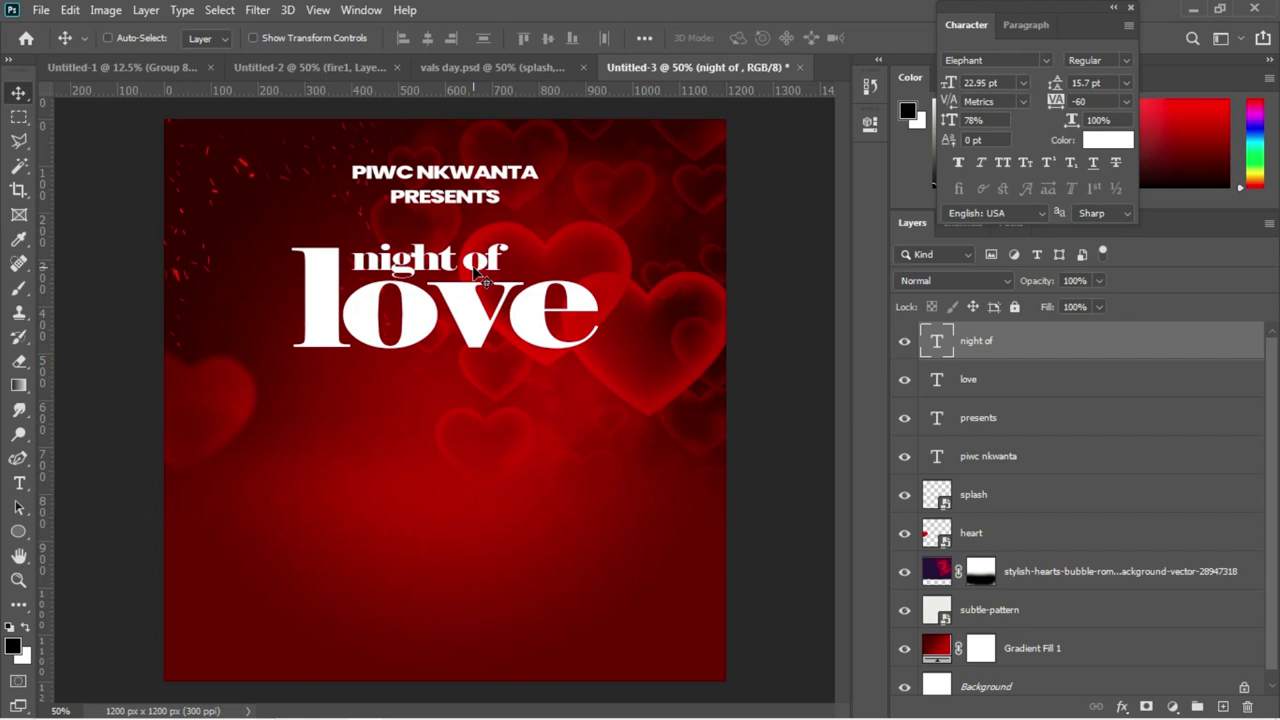
key(Right)
key(Right)
key(Right)
key(Right)
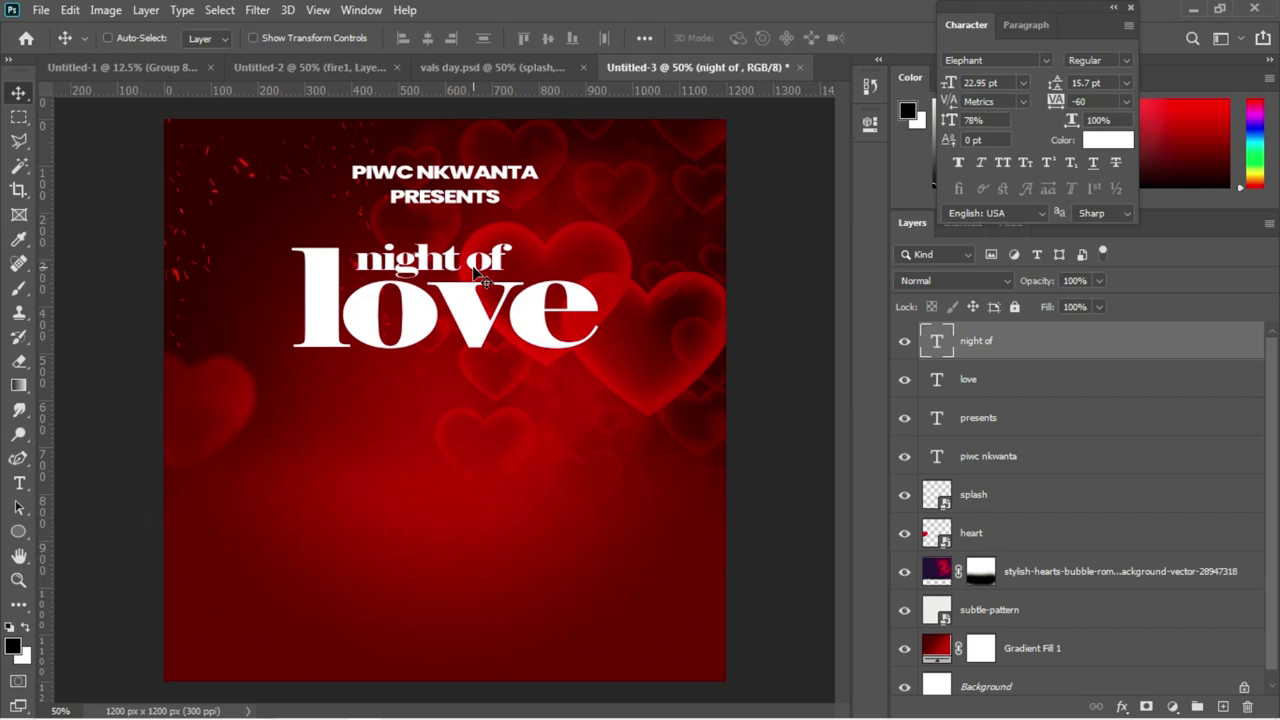
Place the Layer 1 double-heart outline image from New folder (4) and scale it to about a quarter of its width
mouse_move(447, 710)
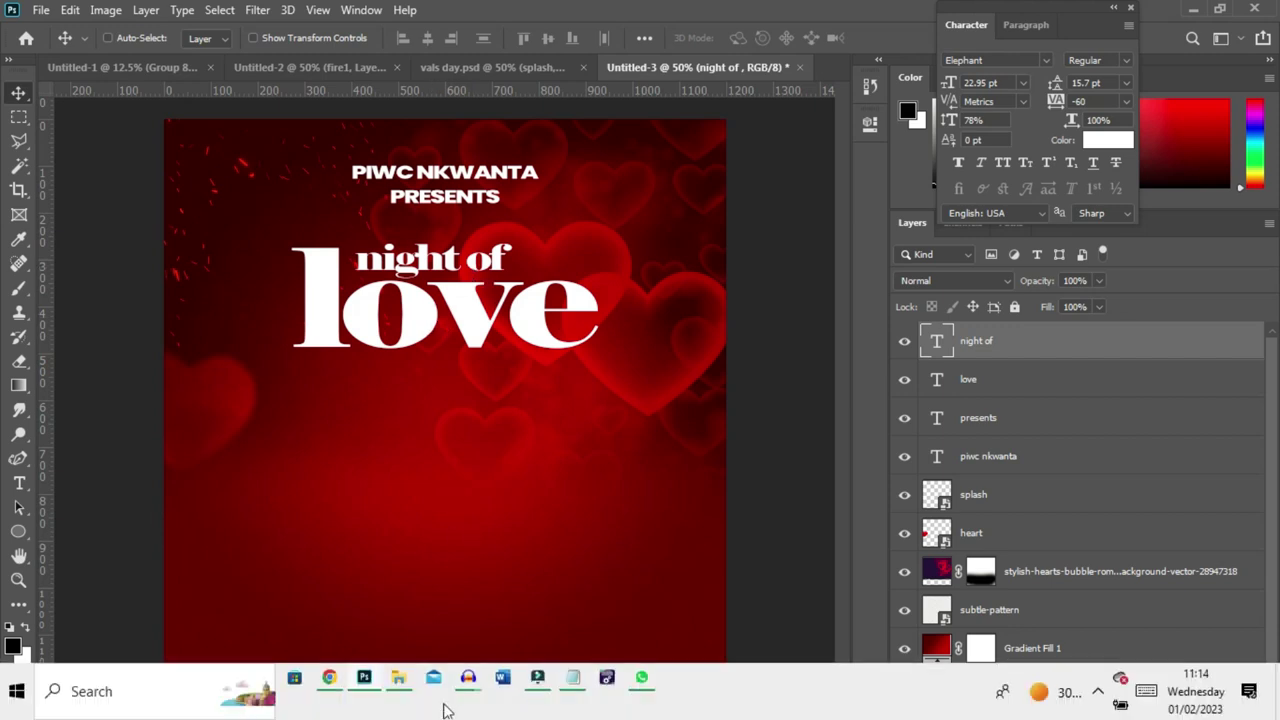
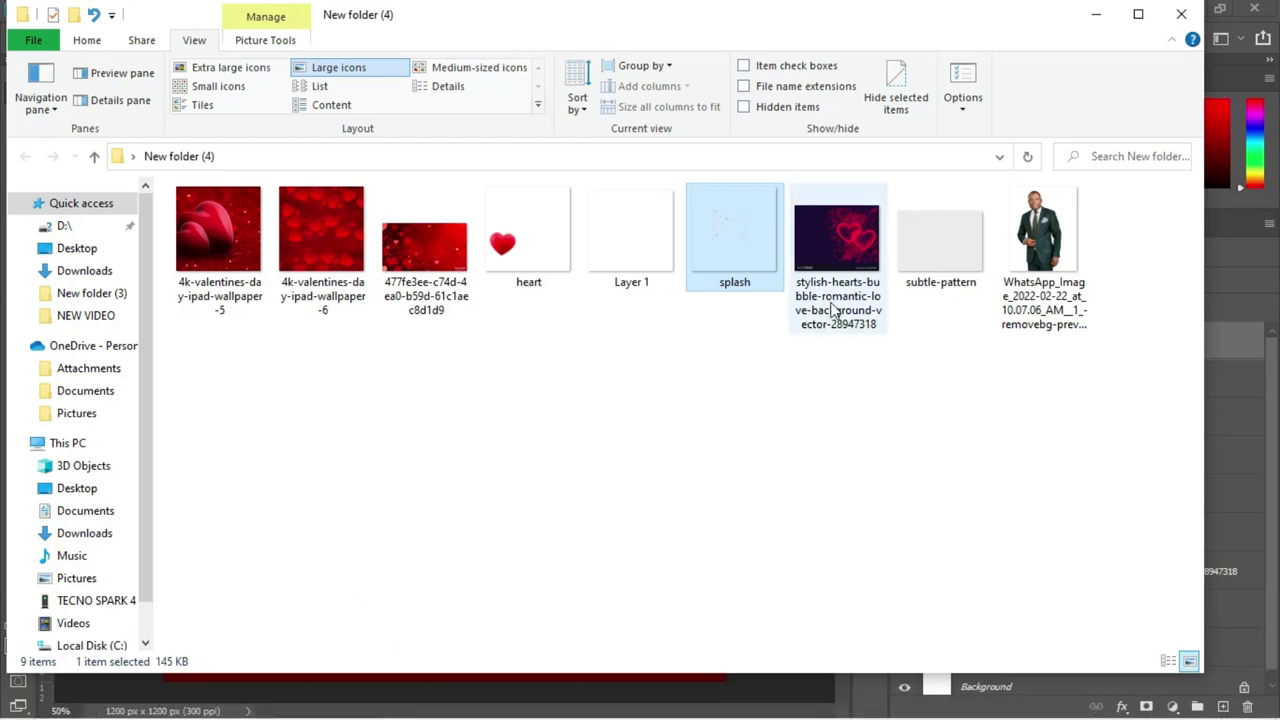
drag(620, 247, 464, 425)
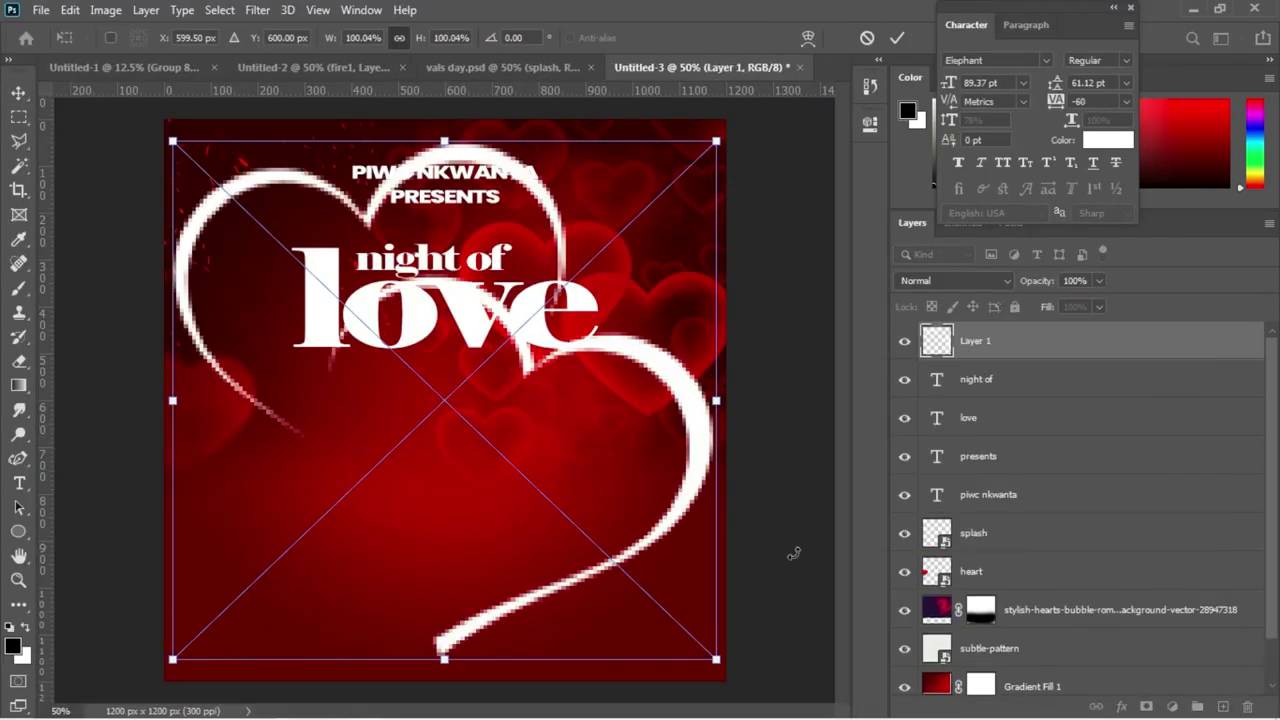
drag(718, 655, 262, 305)
key(Return)
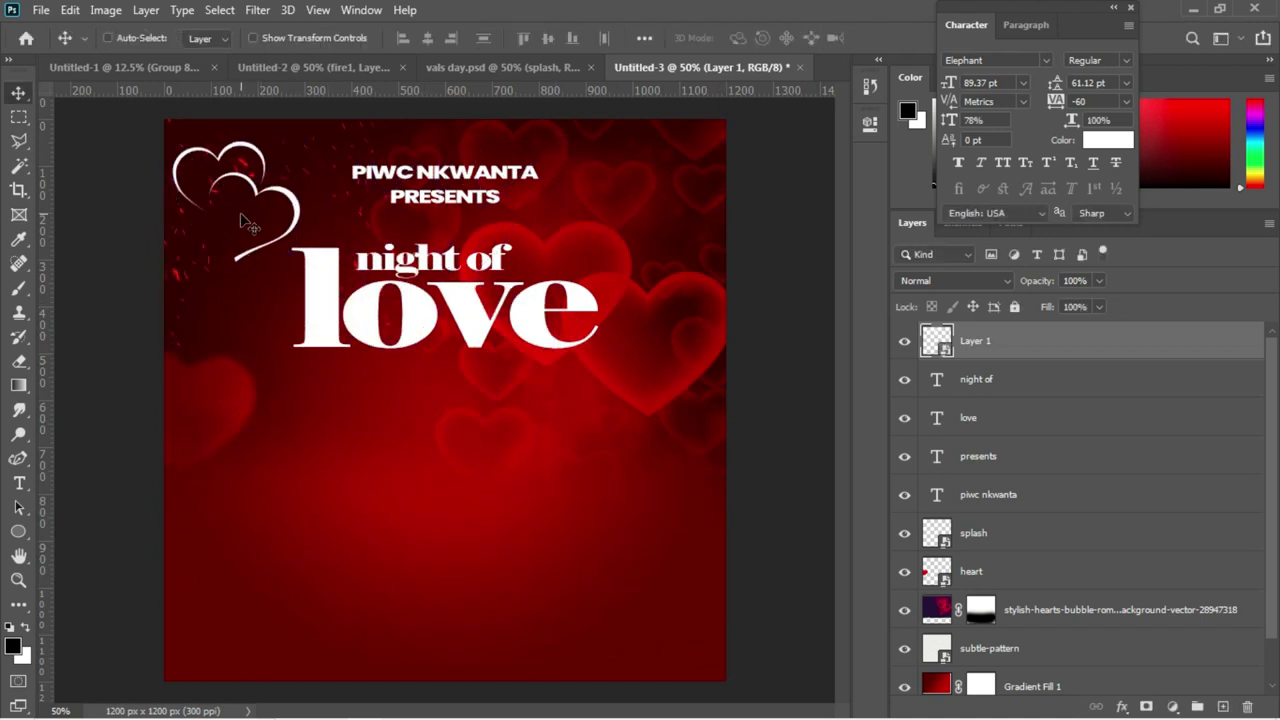
Position the double-heart outline so its tail joins the end of the letter e in love
drag(243, 214, 596, 285)
key(Down)
key(Down)
key(Down)
key(Down)
key(Down)
key(Down)
key(Down)
key(Down)
key(Down)
key(Down)
key(Down)
key(Down)
key(Right)
key(Right)
key(Right)
key(Right)
key(Right)
key(Right)
key(Right)
key(Right)
key(Right)
key(Right)
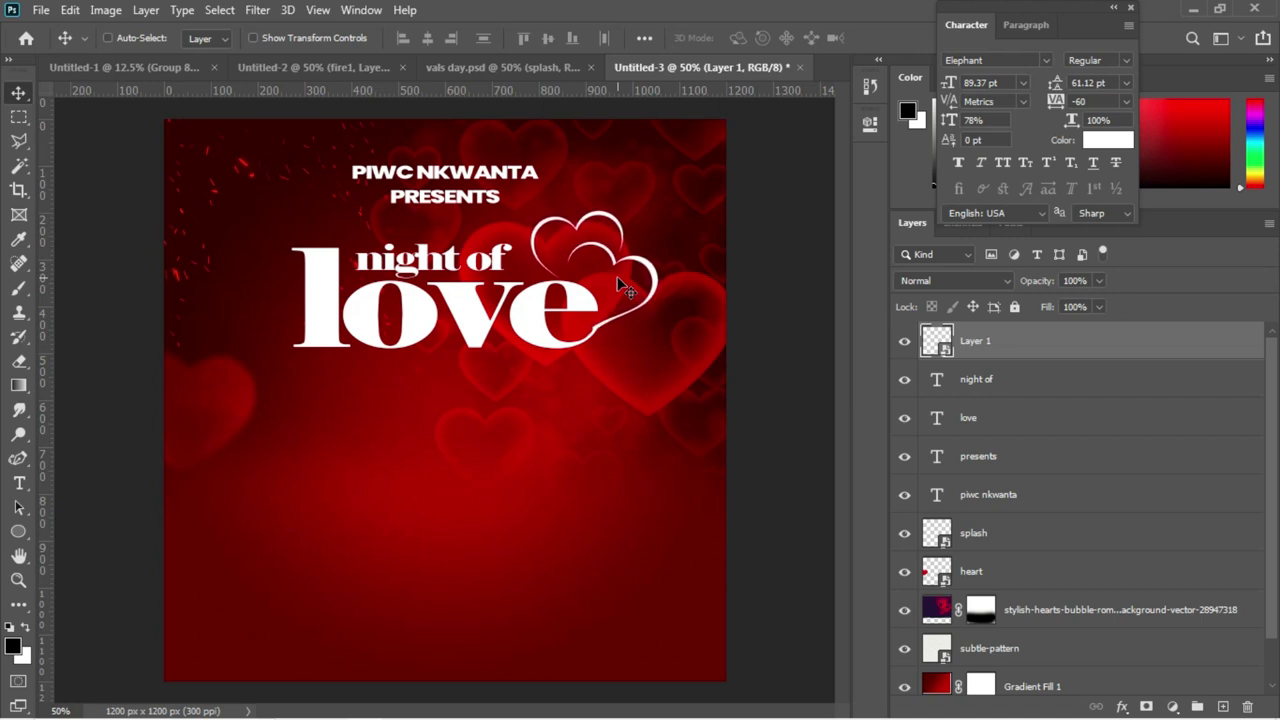
key(Up)
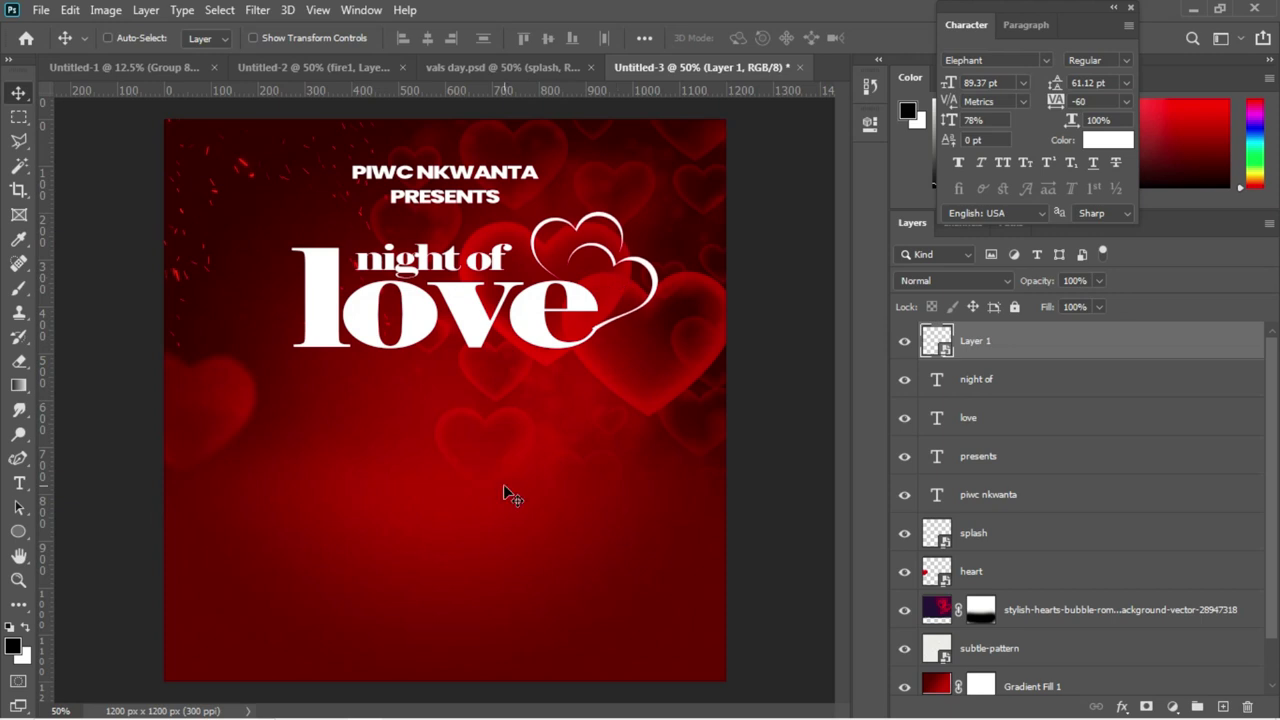
Add THEME: LOVED VAL MEET UP from the Notepad event text as a new text layer below love
mouse_move(480, 716)
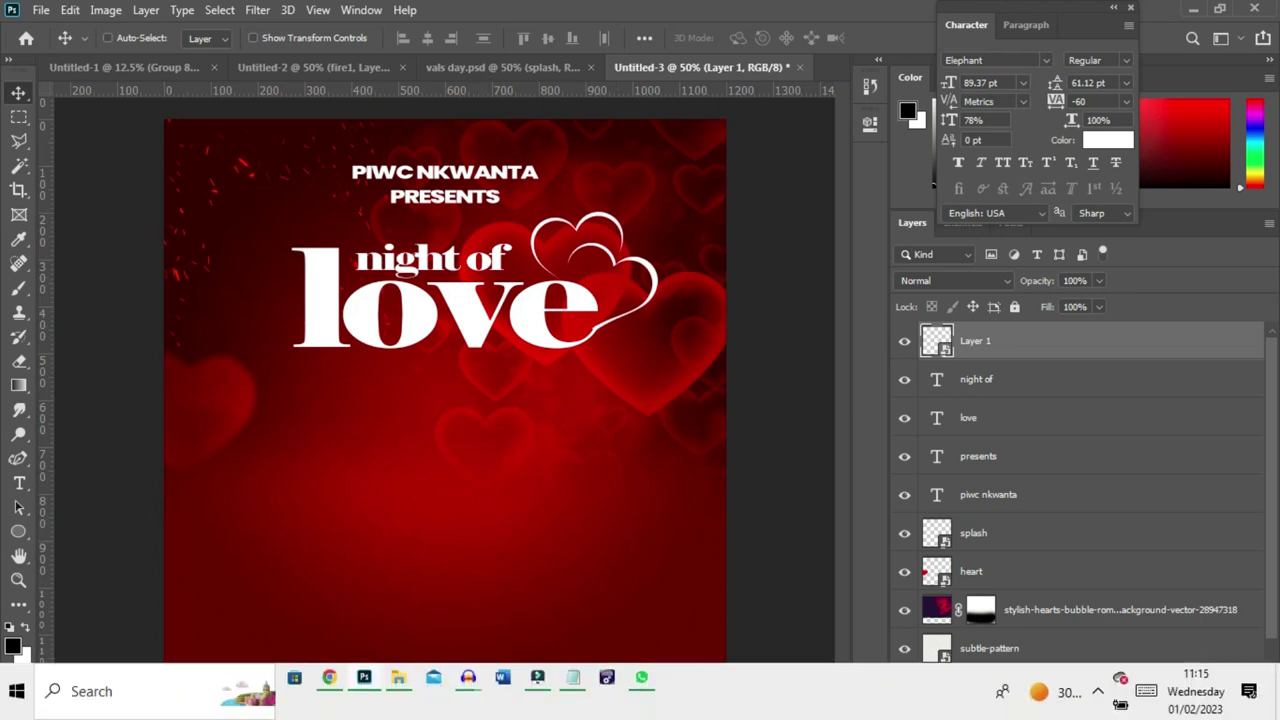
mouse_move(573, 679)
click(546, 591)
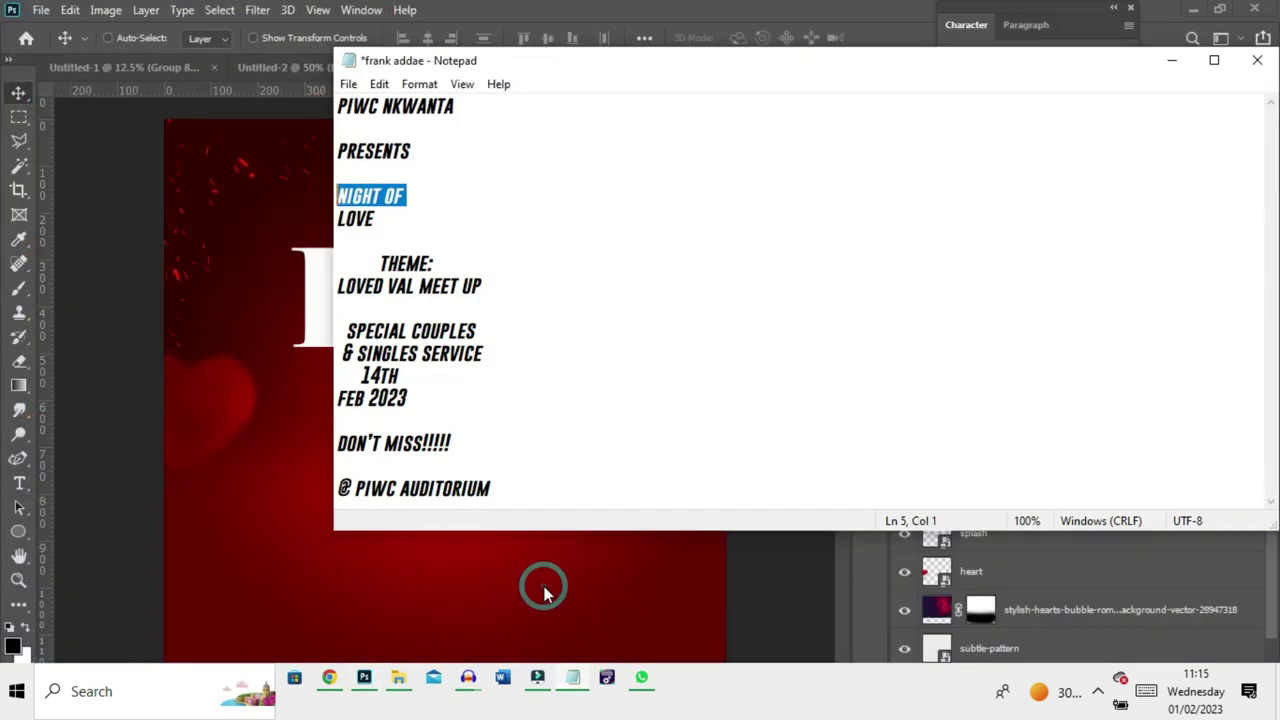
drag(364, 247, 488, 294)
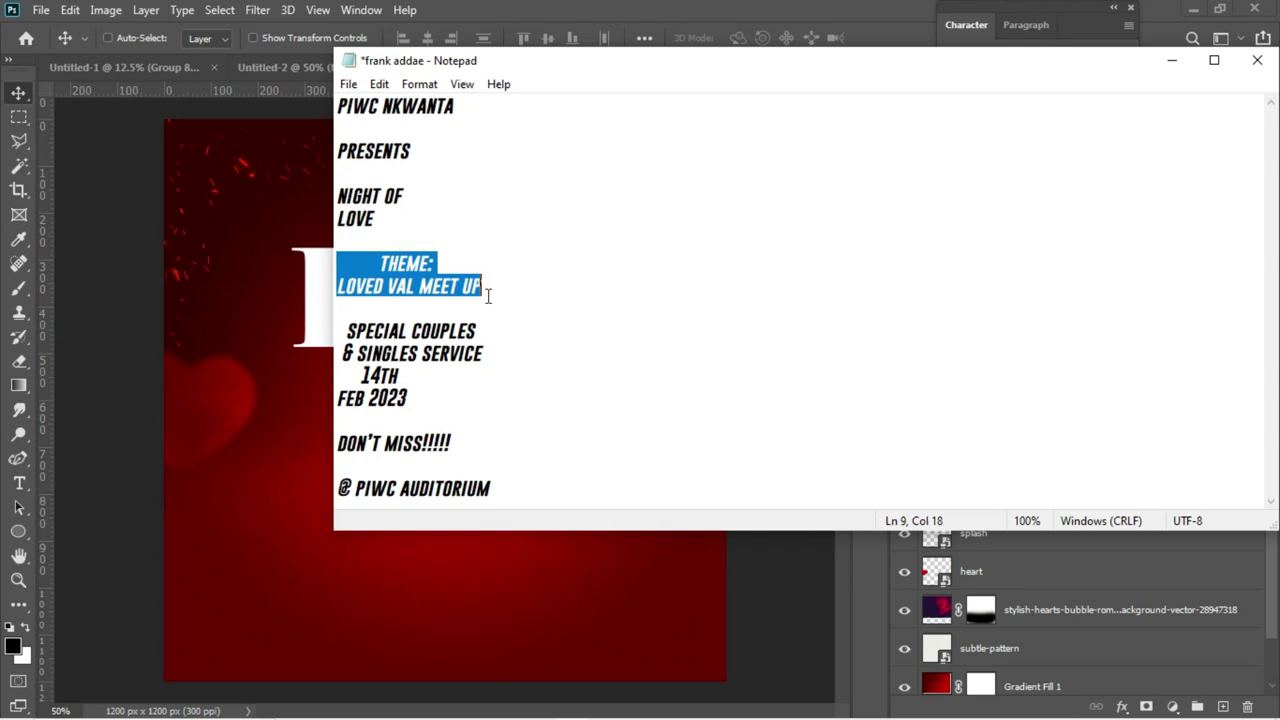
click(228, 266)
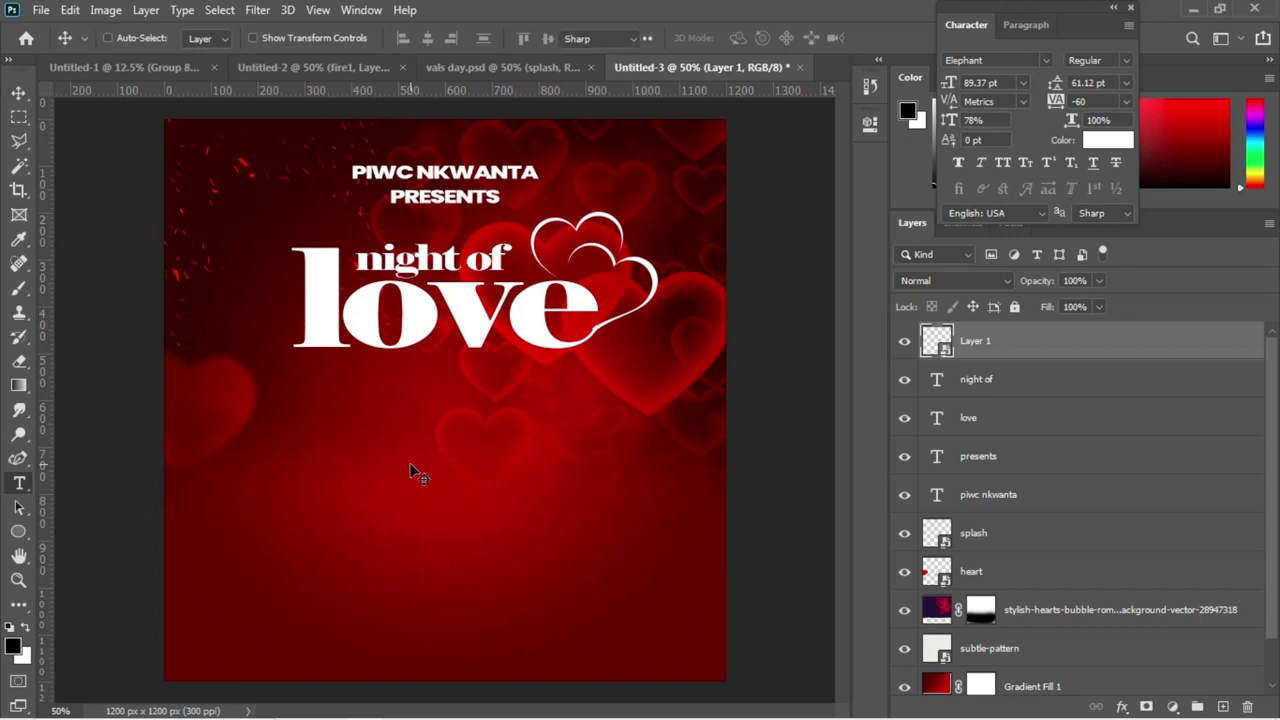
key(t)
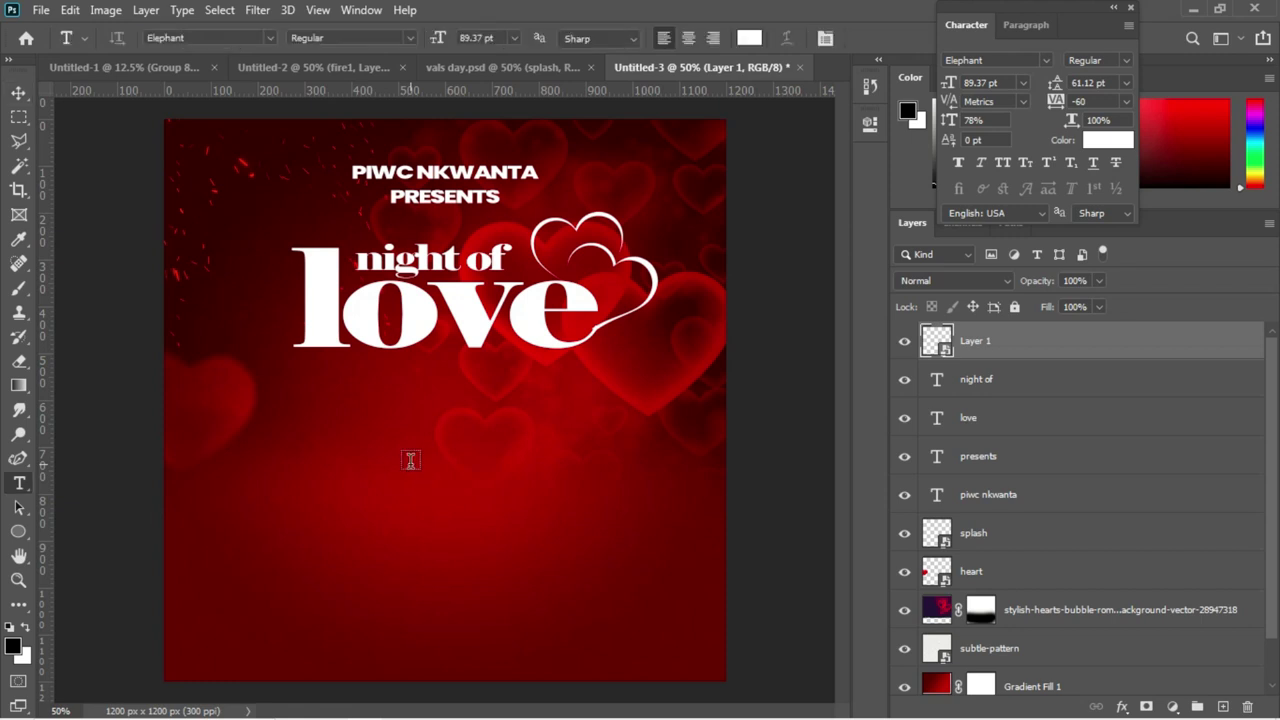
click(373, 402)
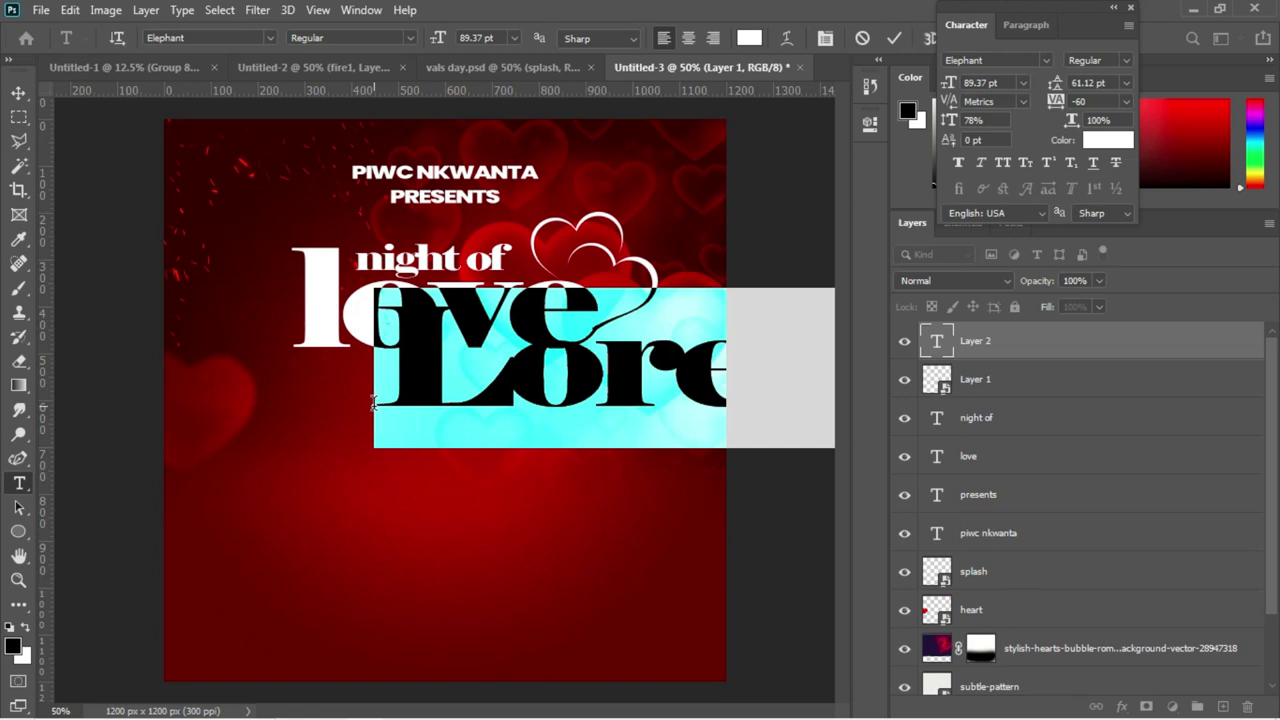
key(BackSpace)
key(ctrl+v)
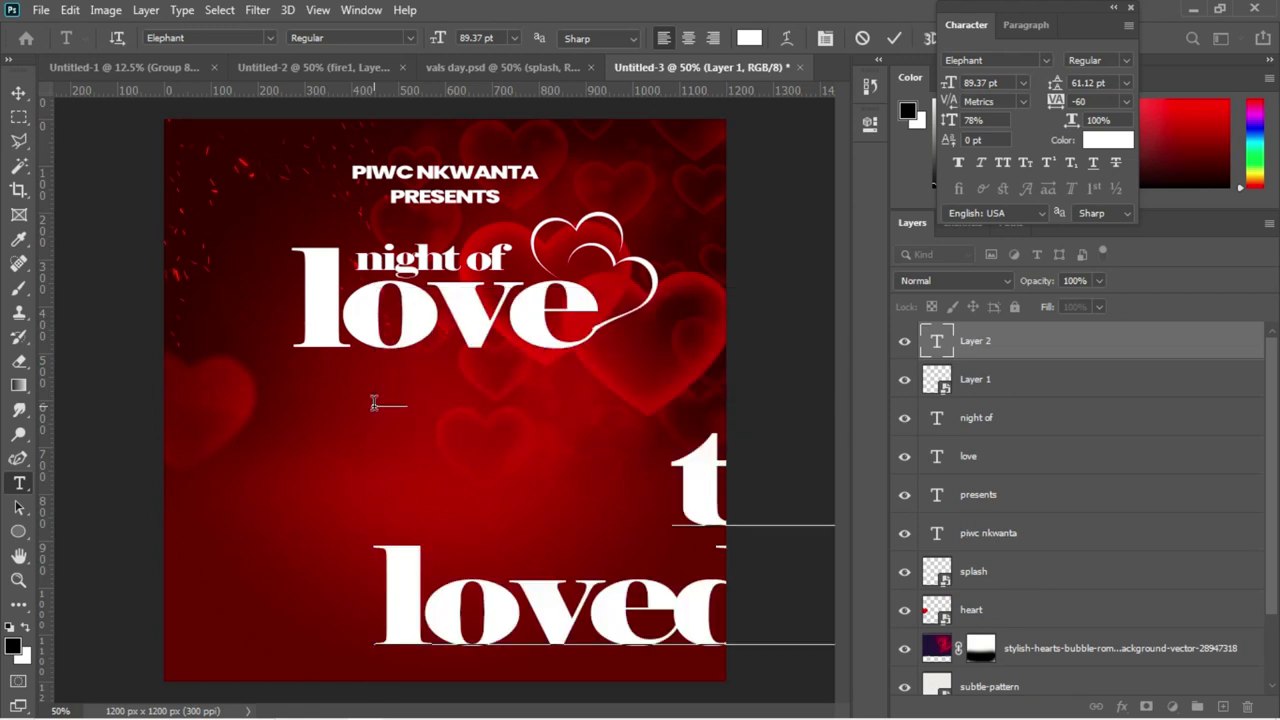
Set the theme text to 25.37 pt with 18.12 pt leading and commit it
key(ctrl+a)
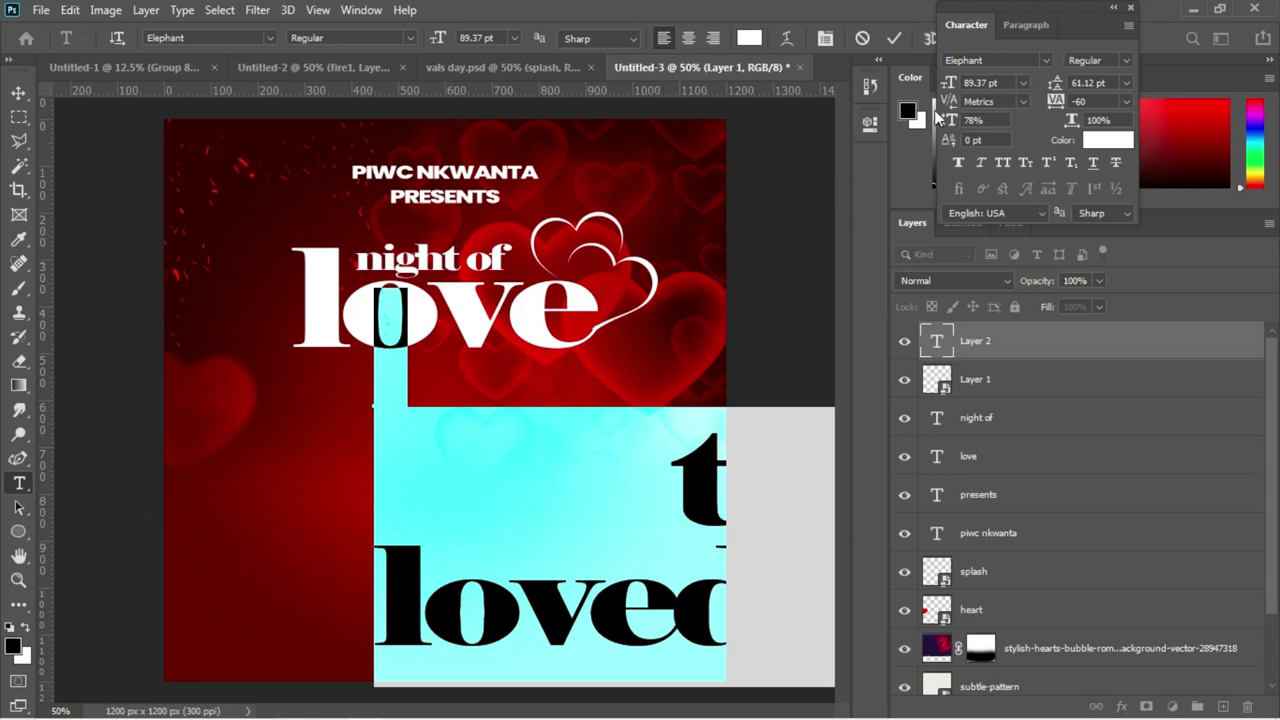
drag(945, 86, 886, 82)
drag(1060, 85, 1020, 70)
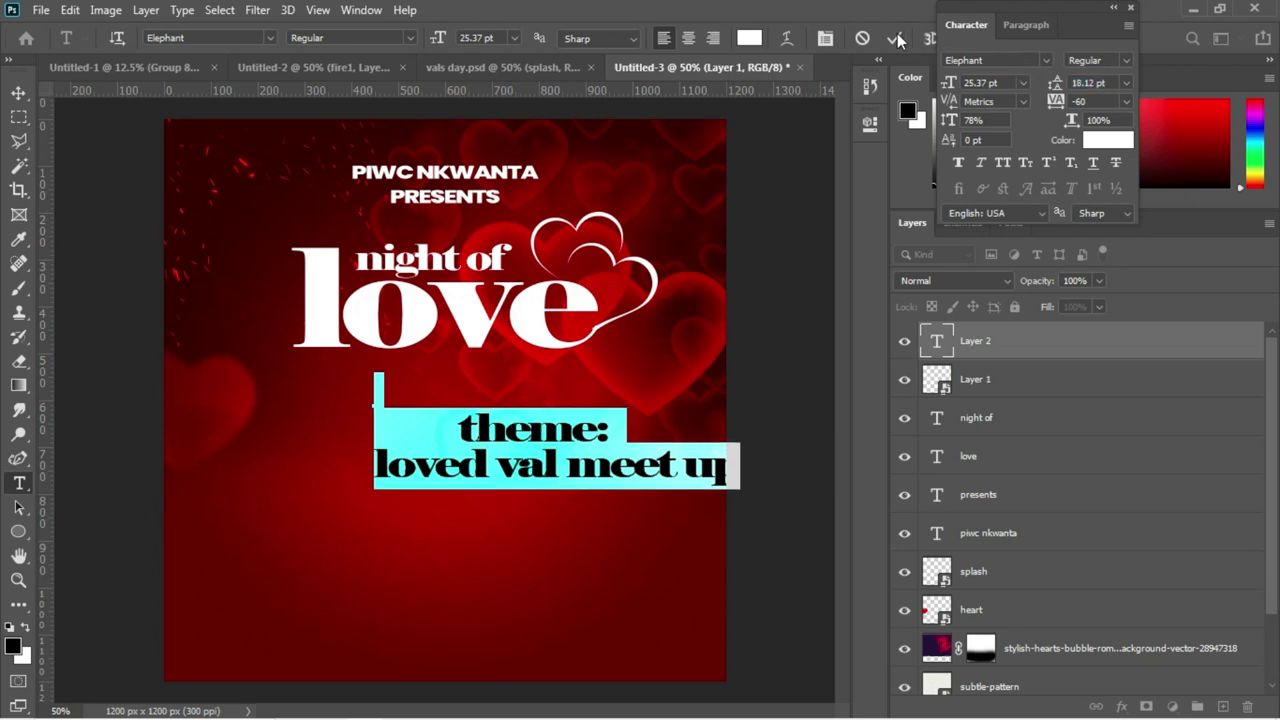
click(893, 38)
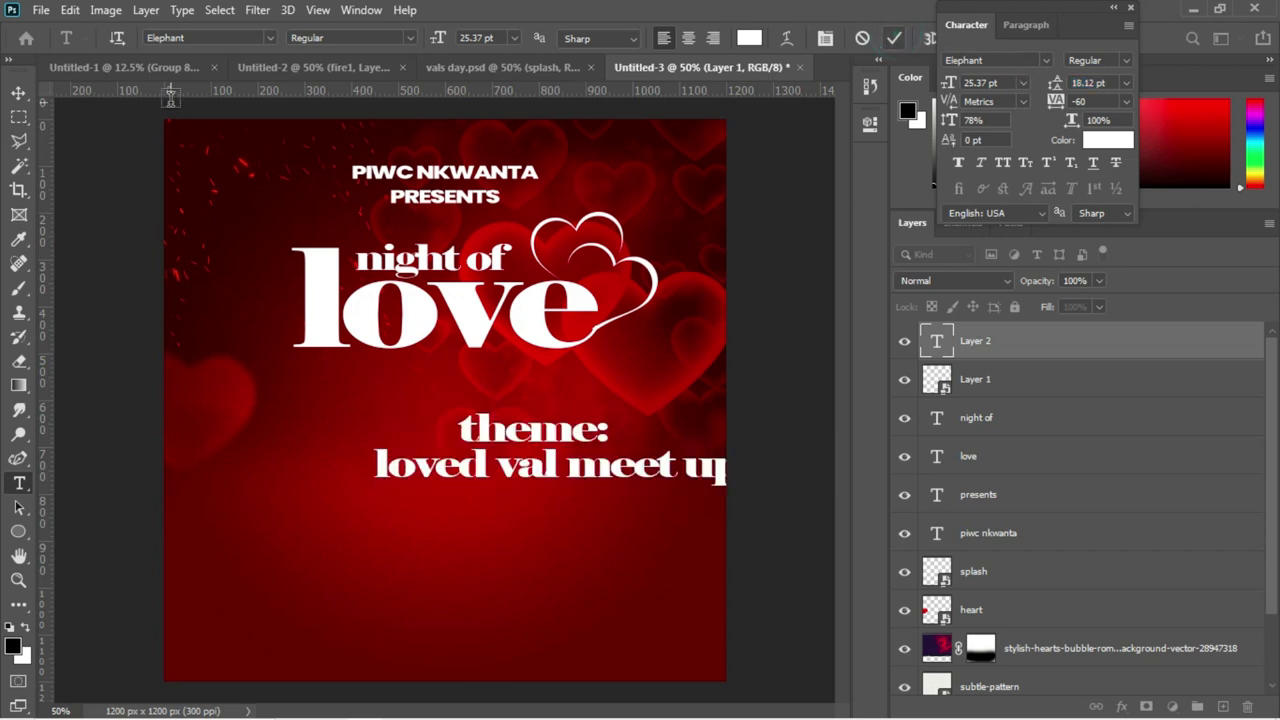
Move the theme text up beneath love and scale it down to 18.81 pt to match the love text's width
click(18, 92)
drag(487, 441, 437, 378)
key(ctrl+t)
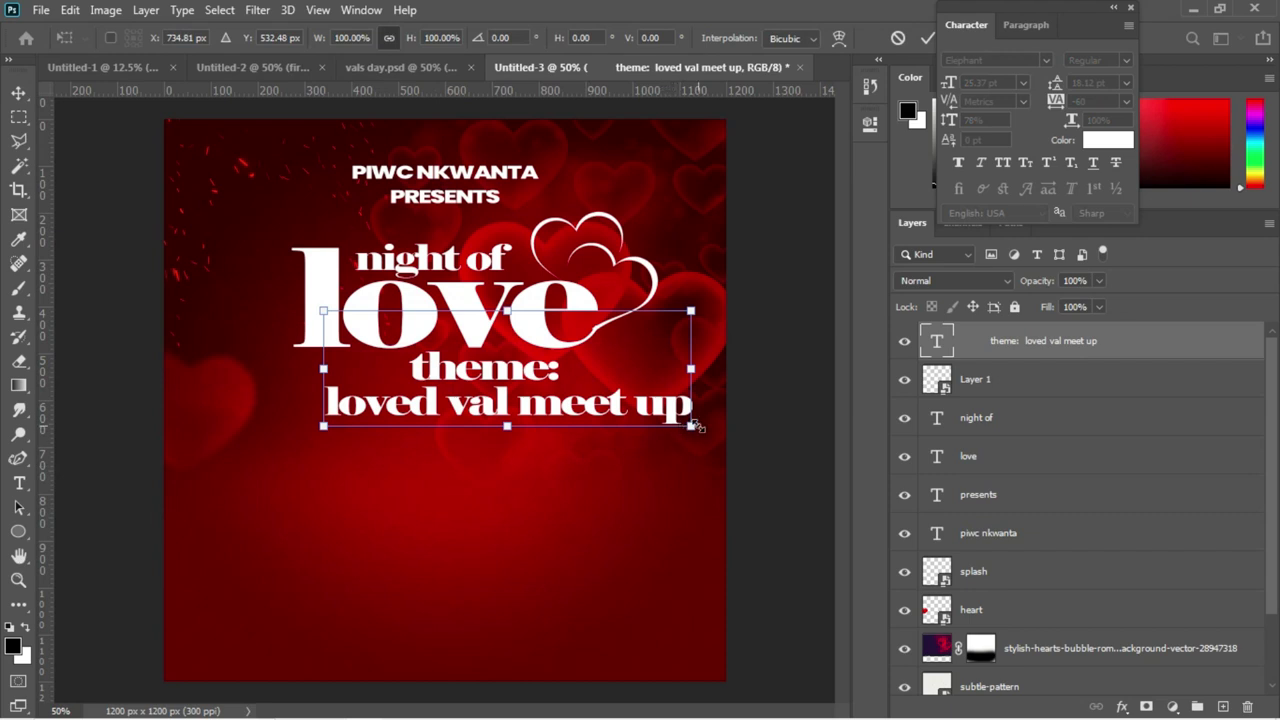
drag(692, 426, 590, 393)
key(Return)
Apply the theme text's scaling and center the text layer horizontally on the canvas
key(ctrl+a)
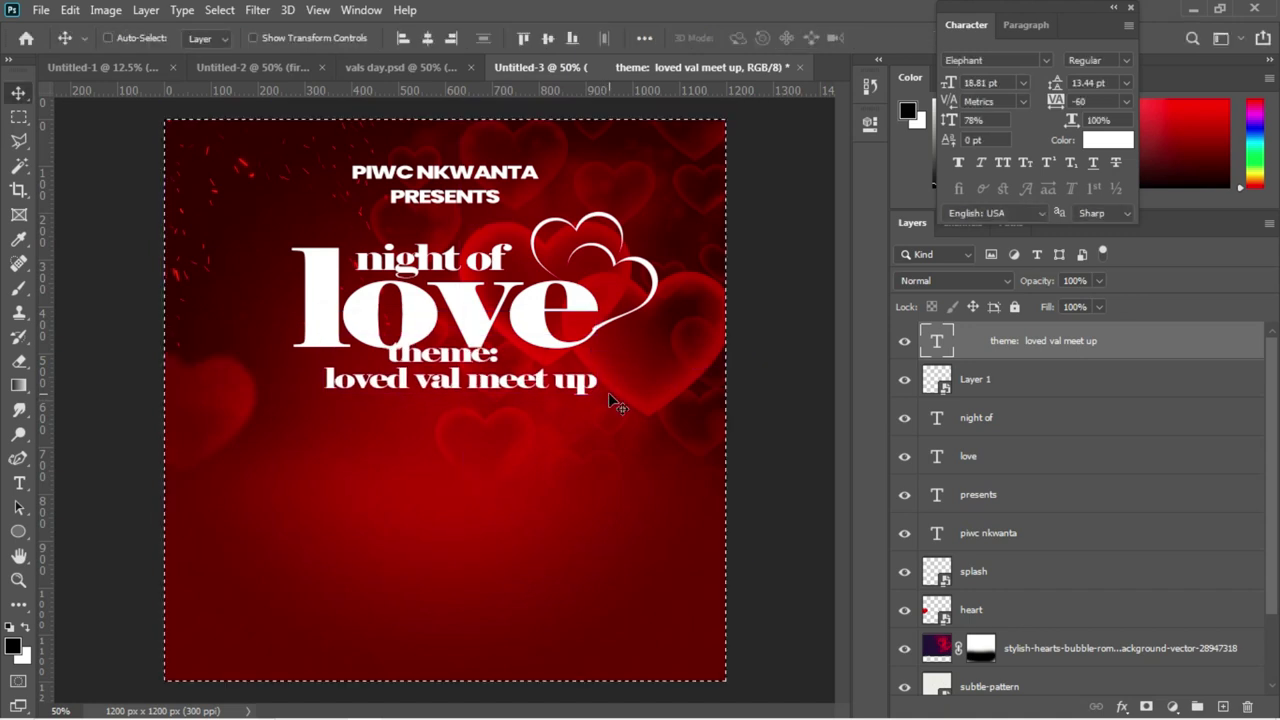
click(432, 38)
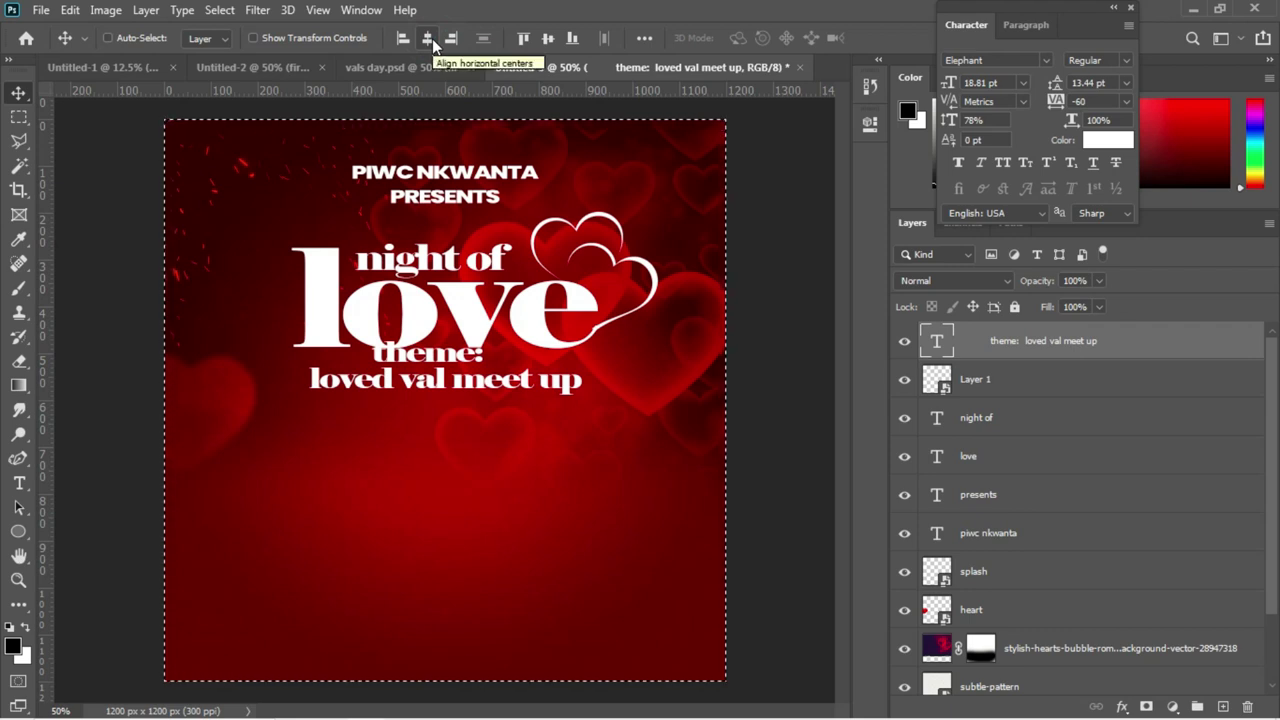
key(ctrl+d)
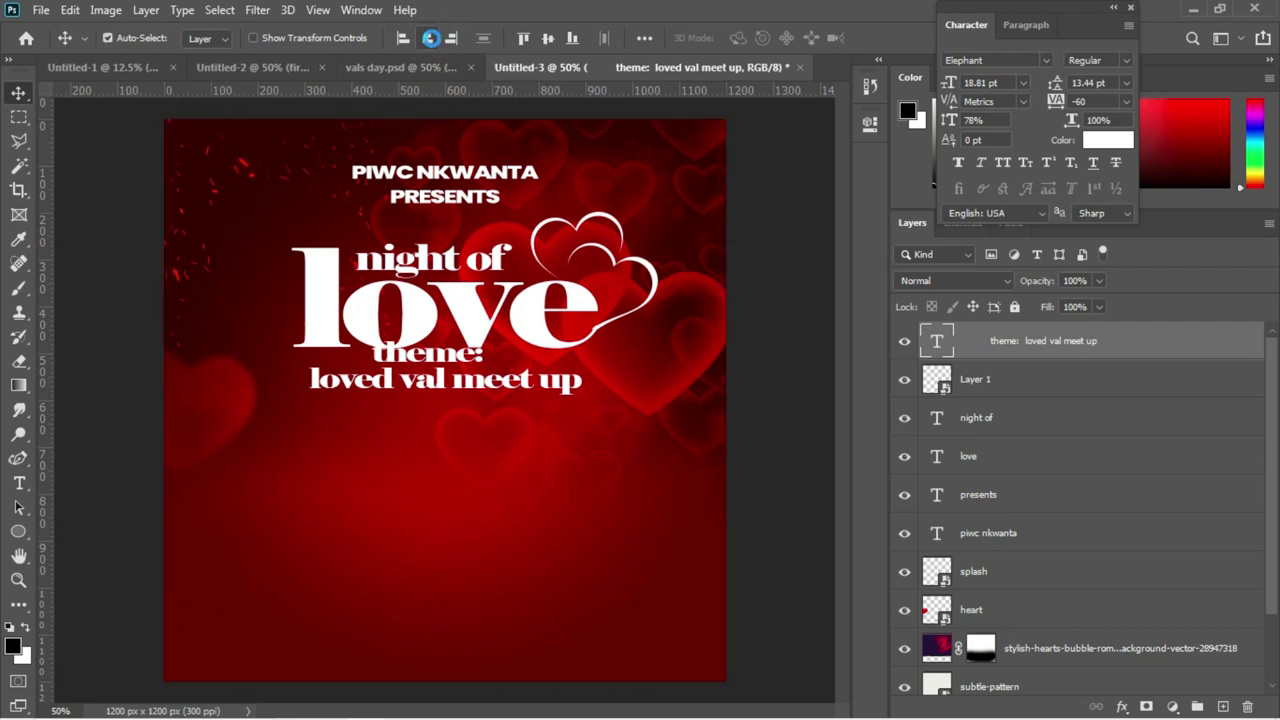
key(ctrl+s)
click(605, 27)
Nudge the theme text down until it sits clear of the word love
key(Down)
key(Down)
key(Down)
key(Down)
key(Down)
key(Down)
key(Down)
key(Down)
key(Down)
key(Down)
key(Down)
key(Down)
key(Down)
key(Down)
key(Down)
key(Down)
key(Down)
key(Down)
key(Down)
key(Down)
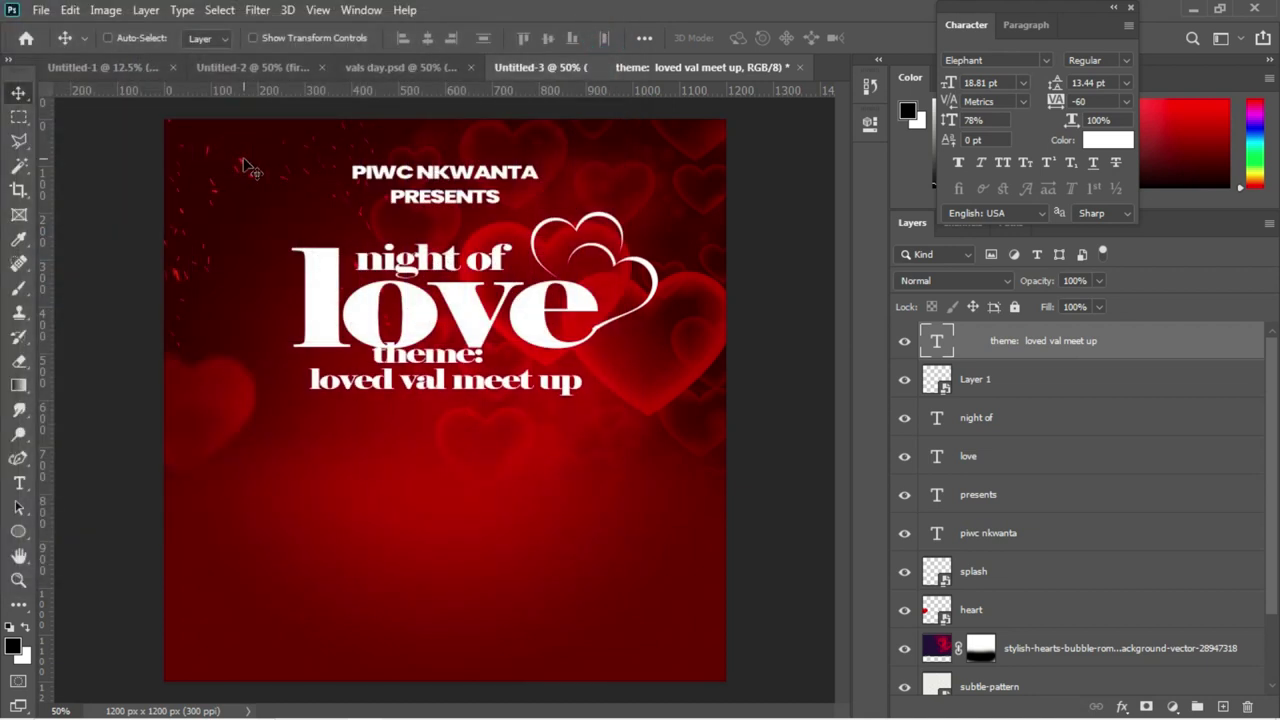
key(Down)
key(Down)
key(Down)
key(Down)
key(Down)
key(Down)
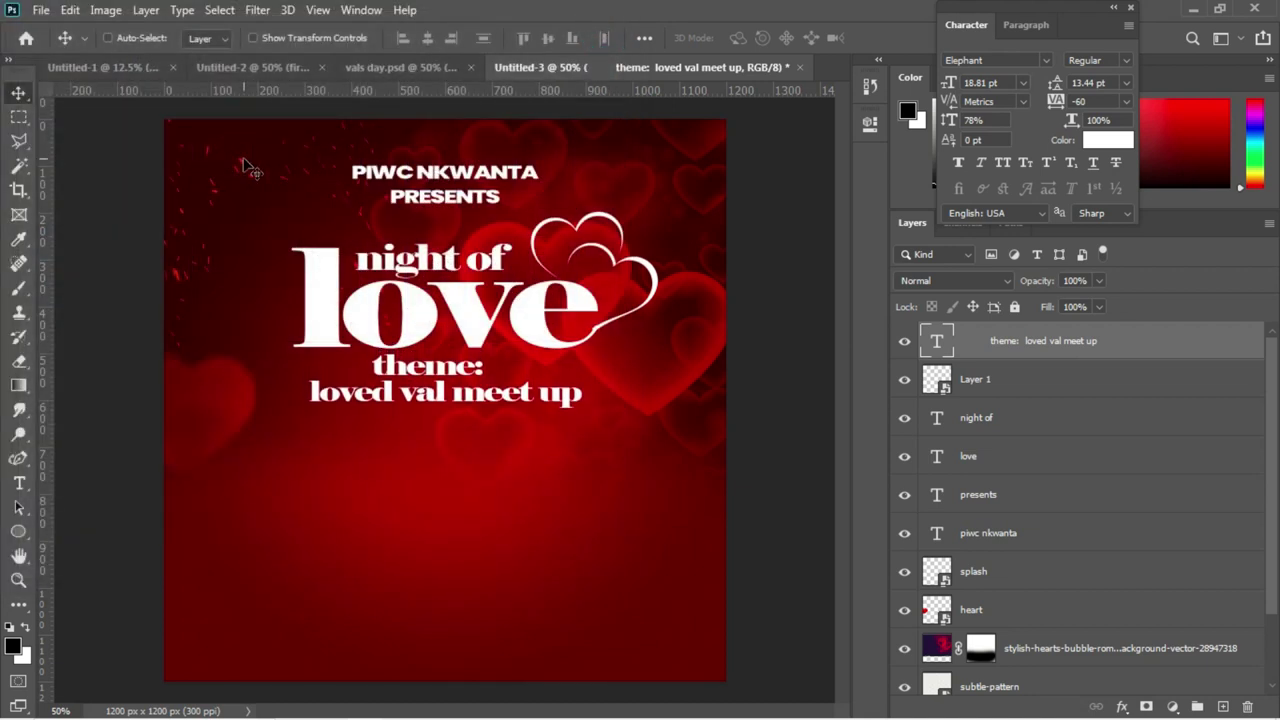
key(Up)
key(Up)
key(Up)
key(Up)
key(Up)
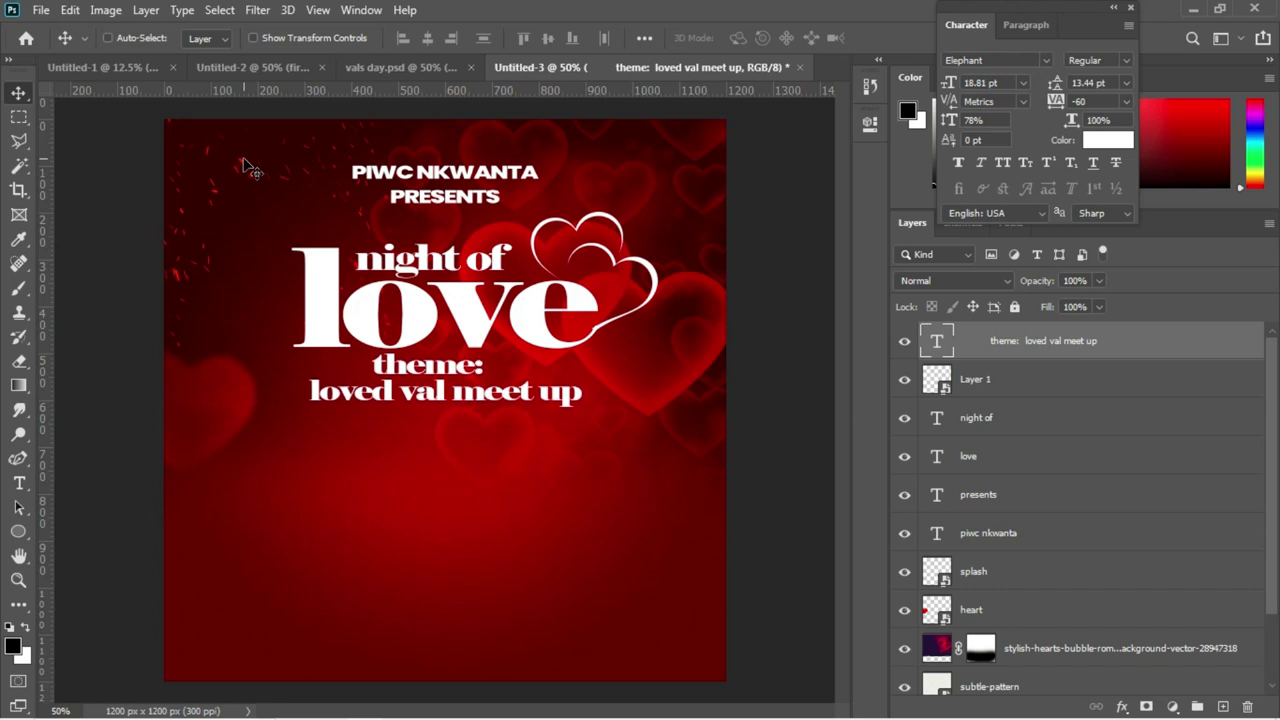
Recolor the word theme: to yellow ffd200, leaving loved val meet up white
key(t)
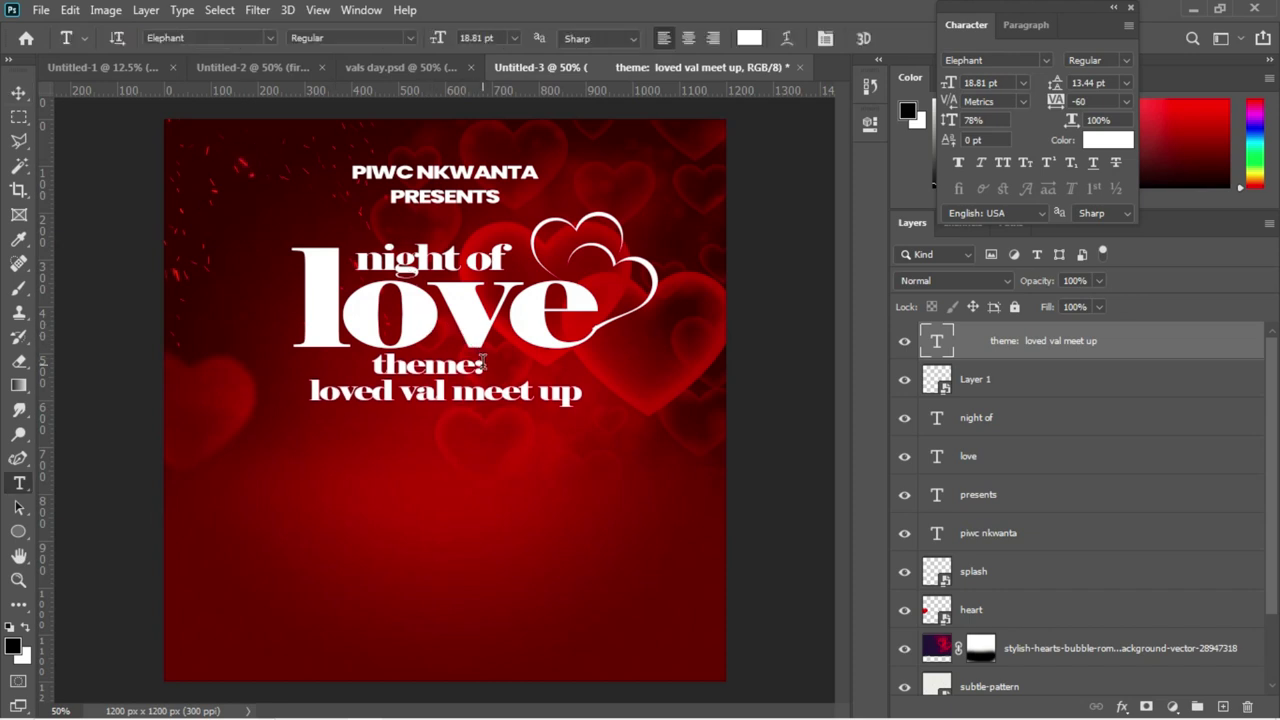
drag(485, 363, 370, 355)
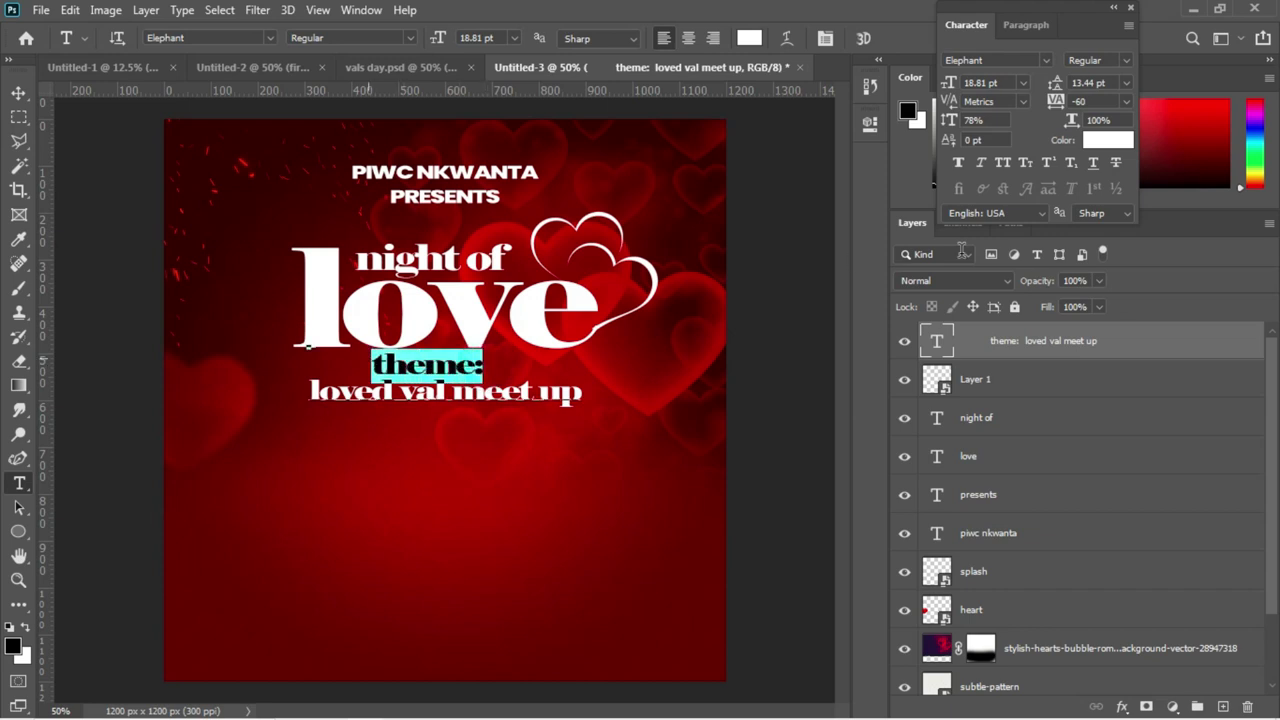
click(1104, 140)
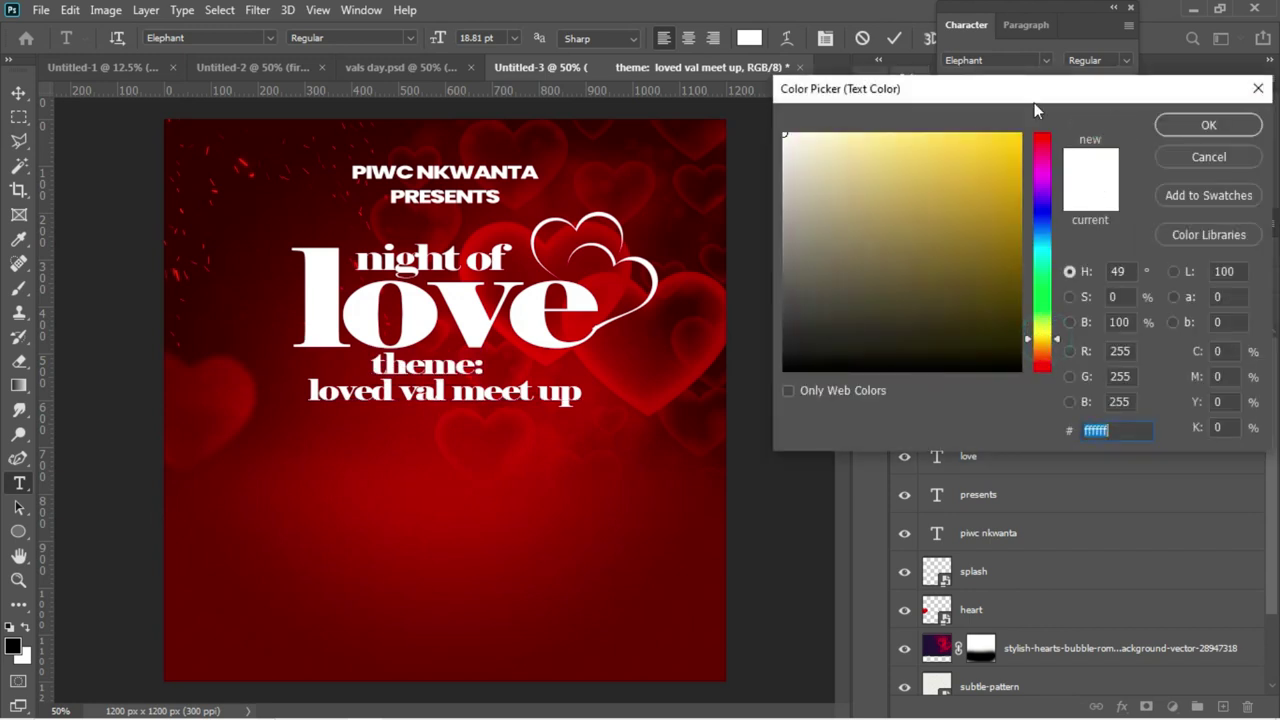
click(1016, 142)
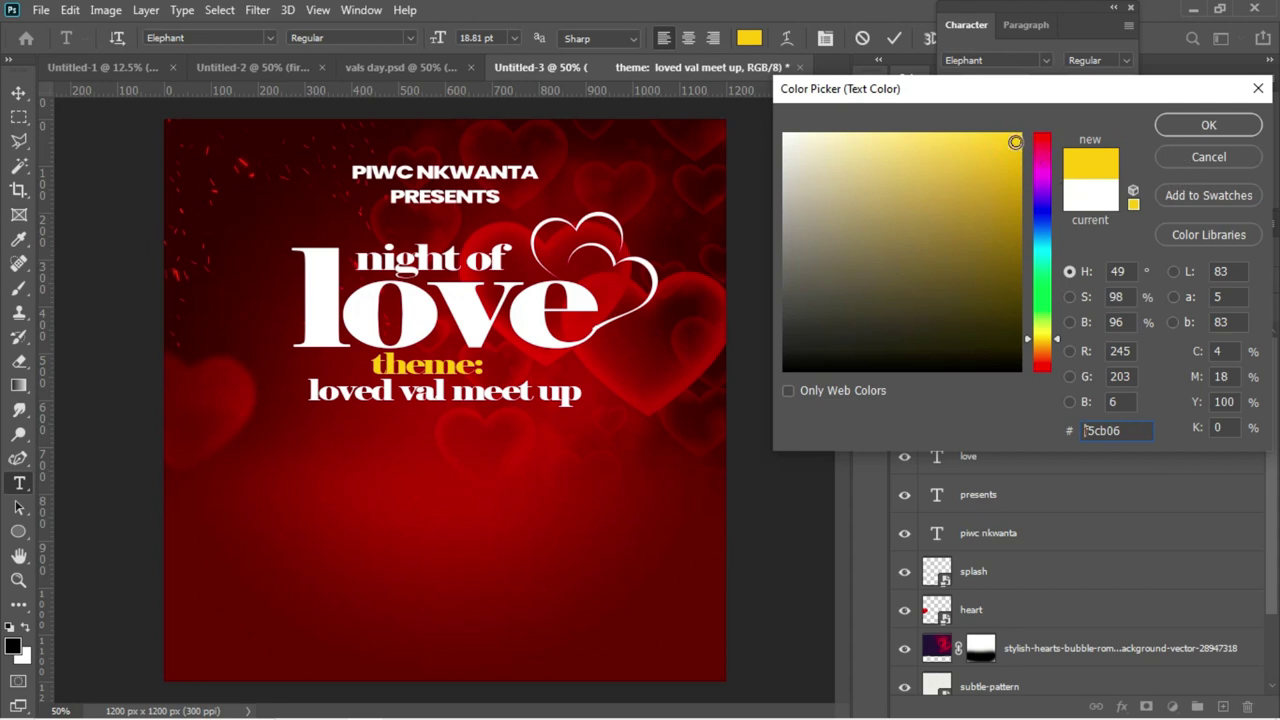
drag(1016, 142, 1033, 93)
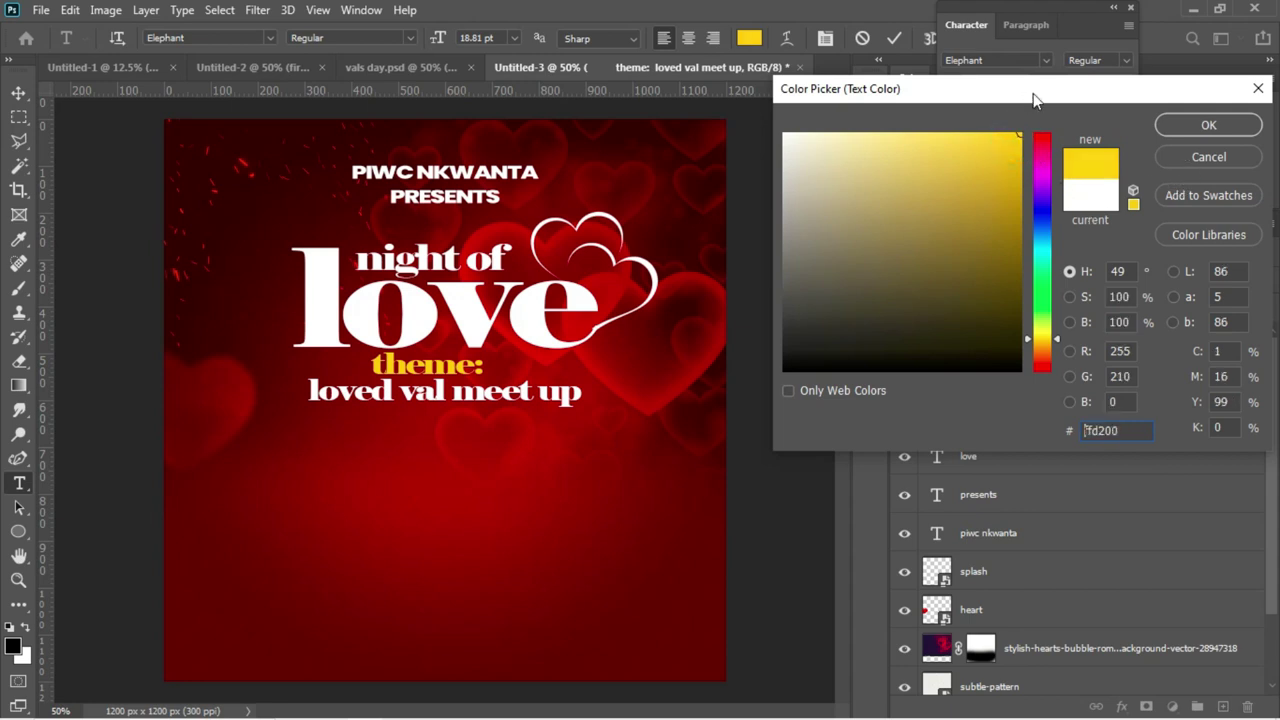
click(1193, 125)
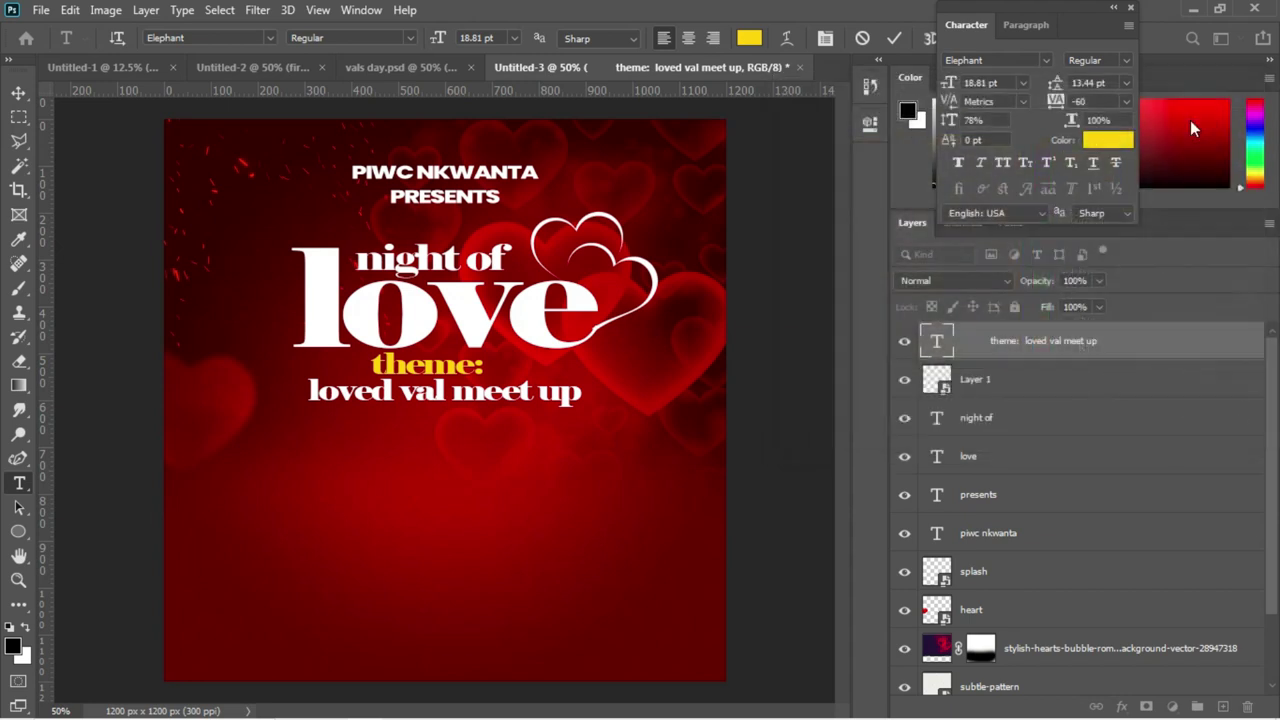
click(18, 95)
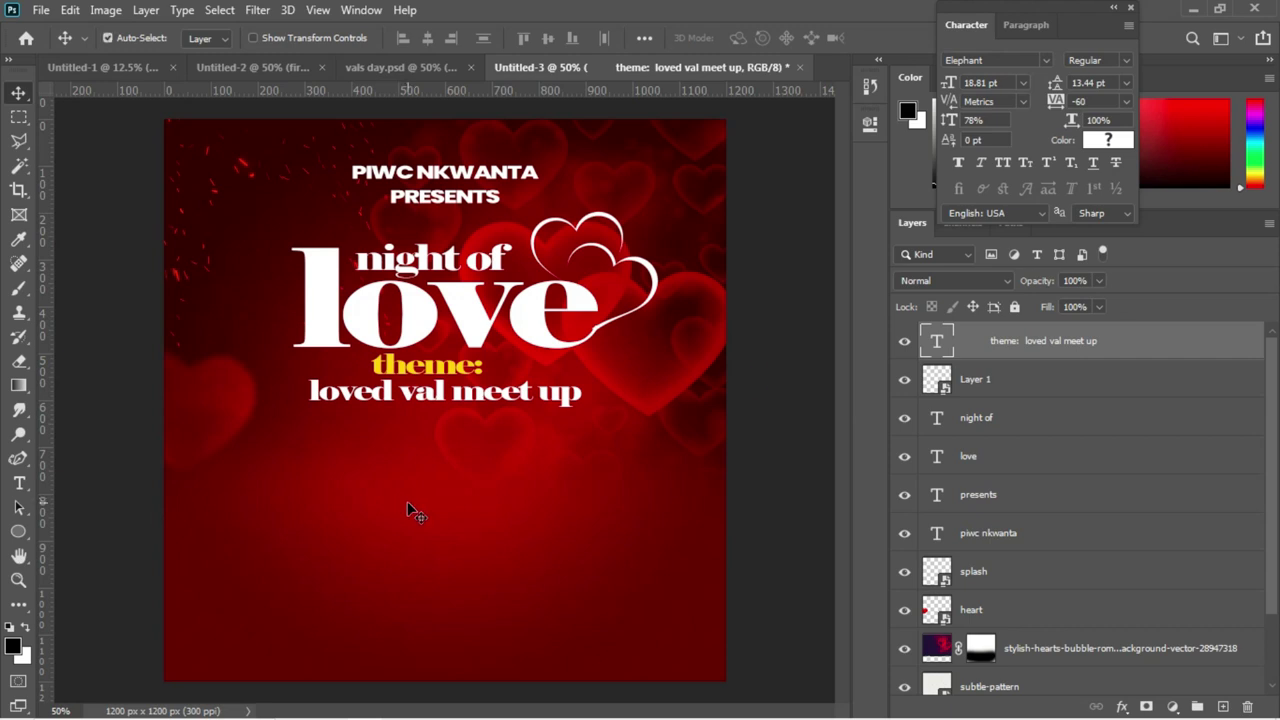
Align the theme text and the love text to the canvas's horizontal center
key(ctrl+a)
click(428, 38)
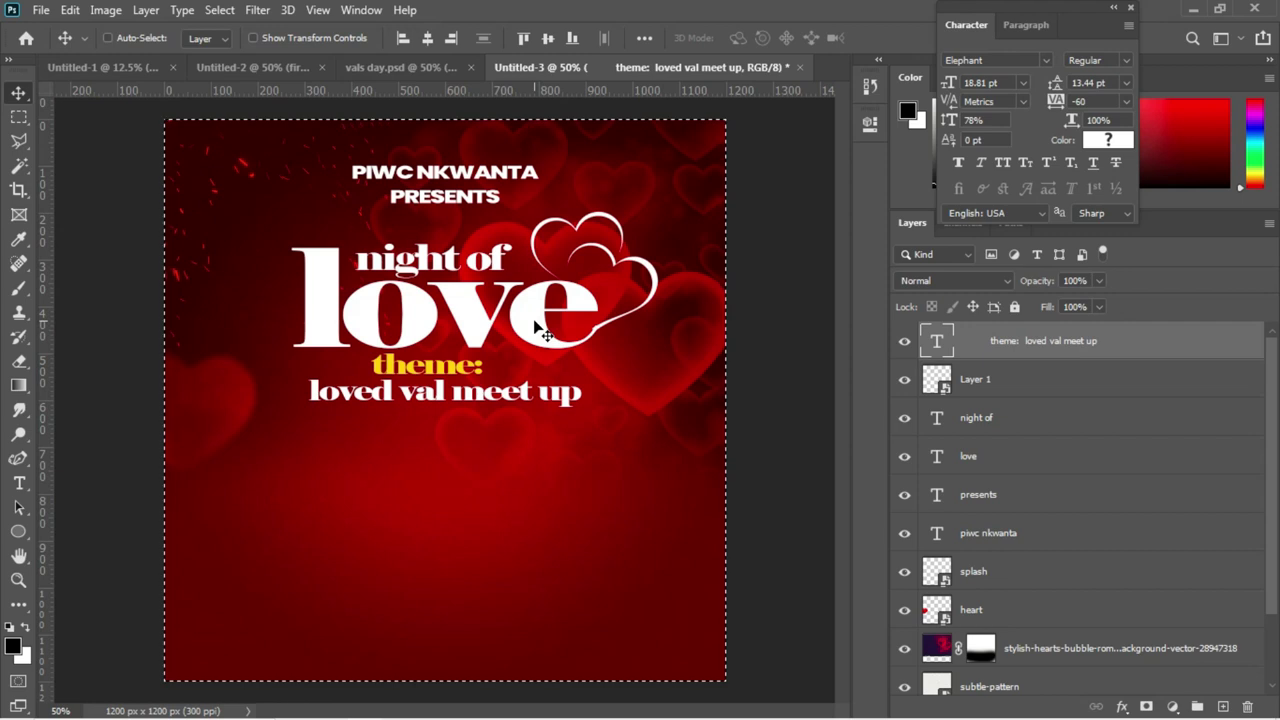
right_click(537, 327)
click(556, 329)
click(427, 45)
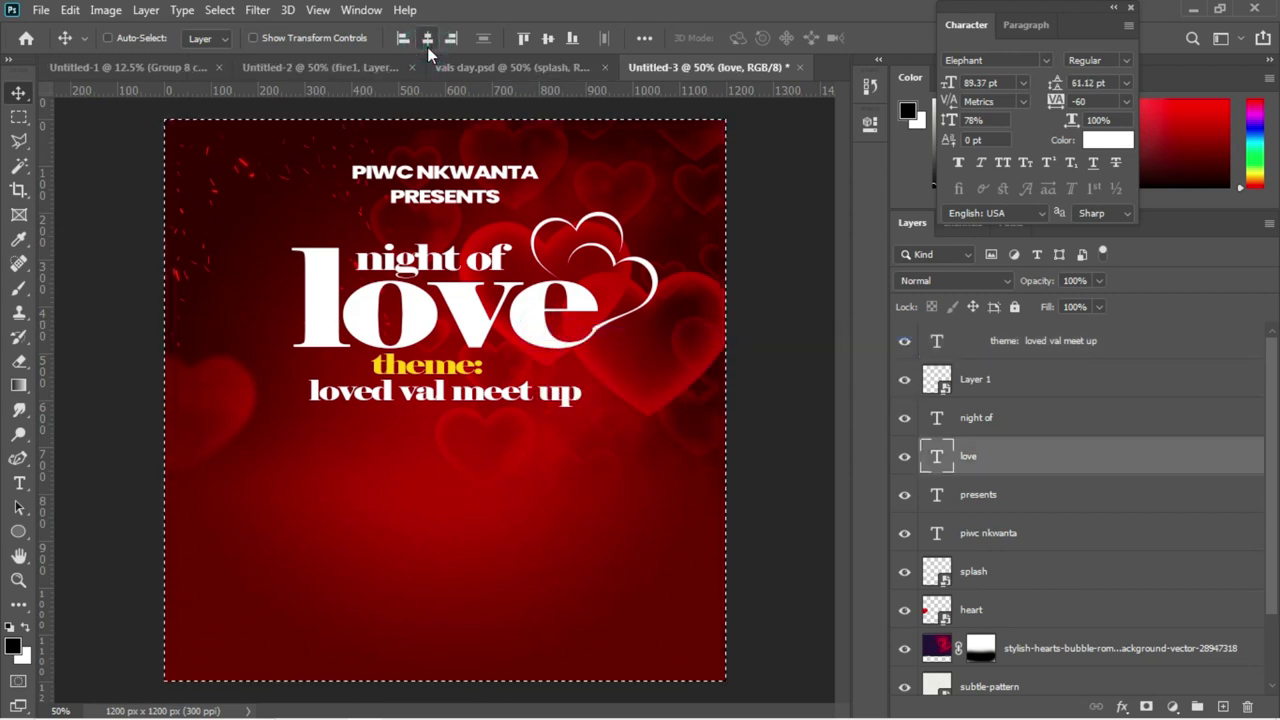
key(ctrl+d)
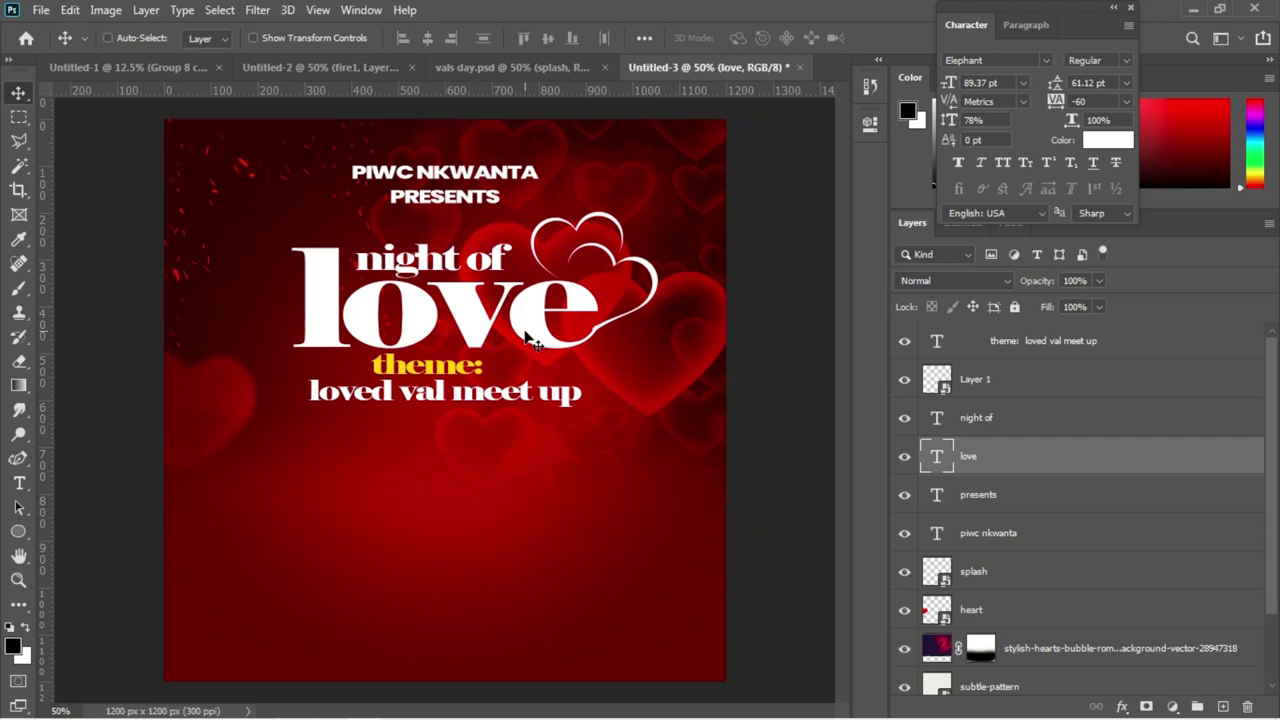
Copy SPECIAL COUPLES & SINGLES SERVICE from the Notepad event text into a new text layer below the theme
mouse_move(600, 715)
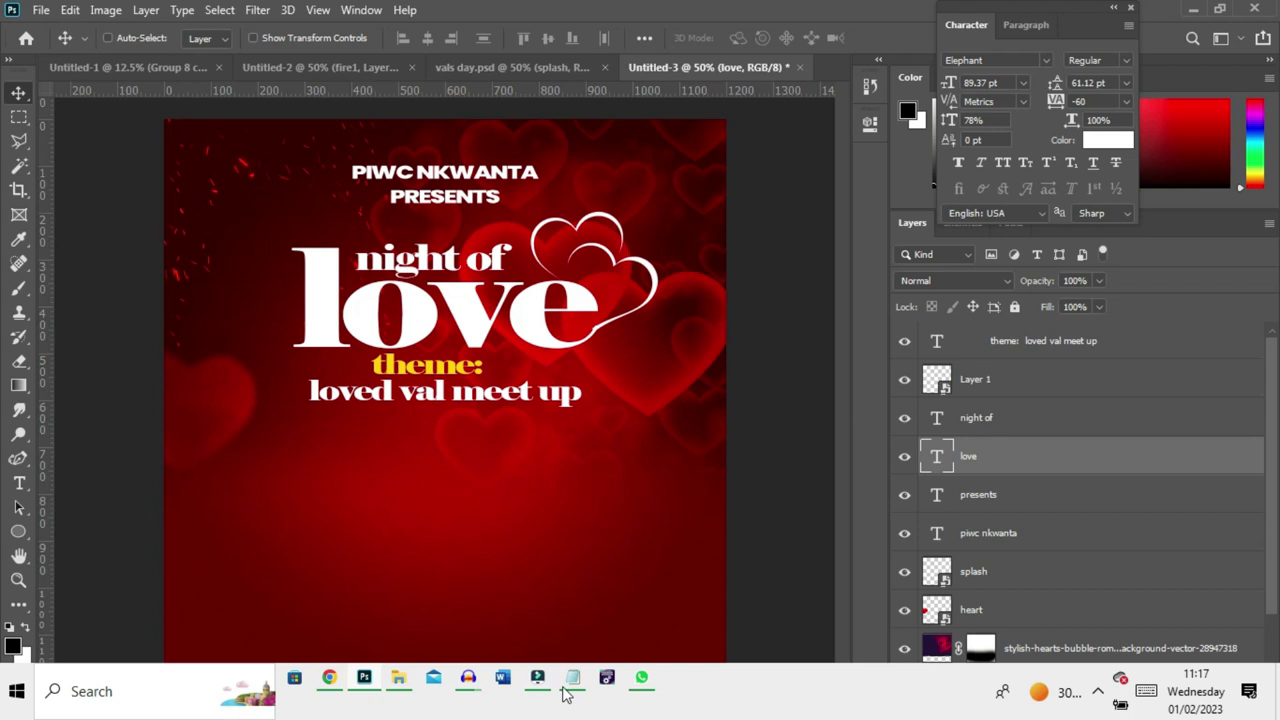
mouse_move(570, 685)
click(571, 632)
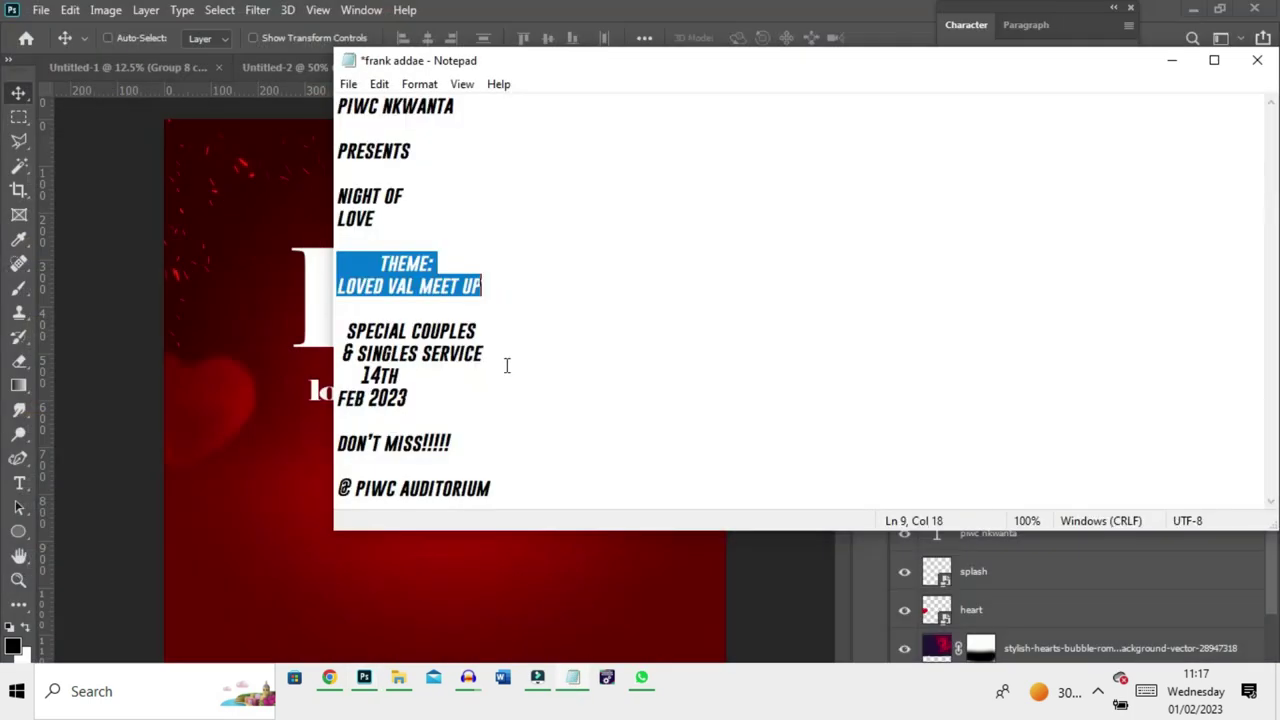
drag(347, 325, 508, 357)
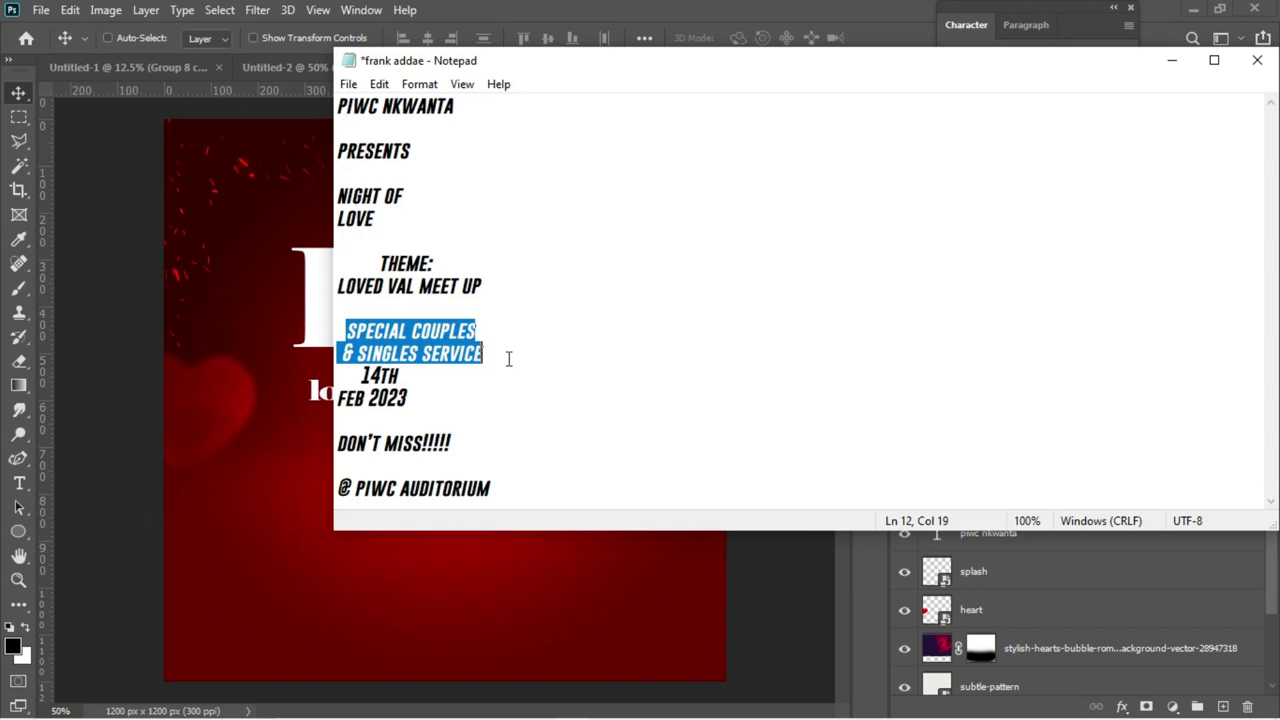
click(224, 347)
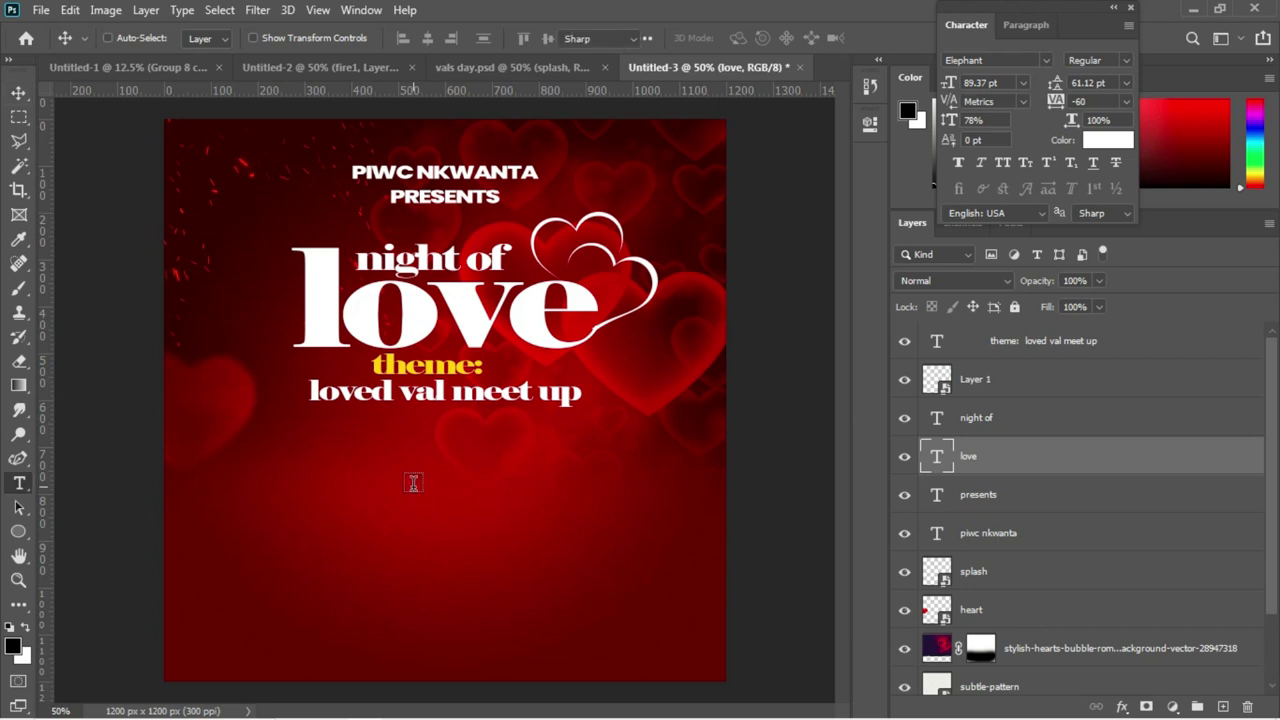
key(t)
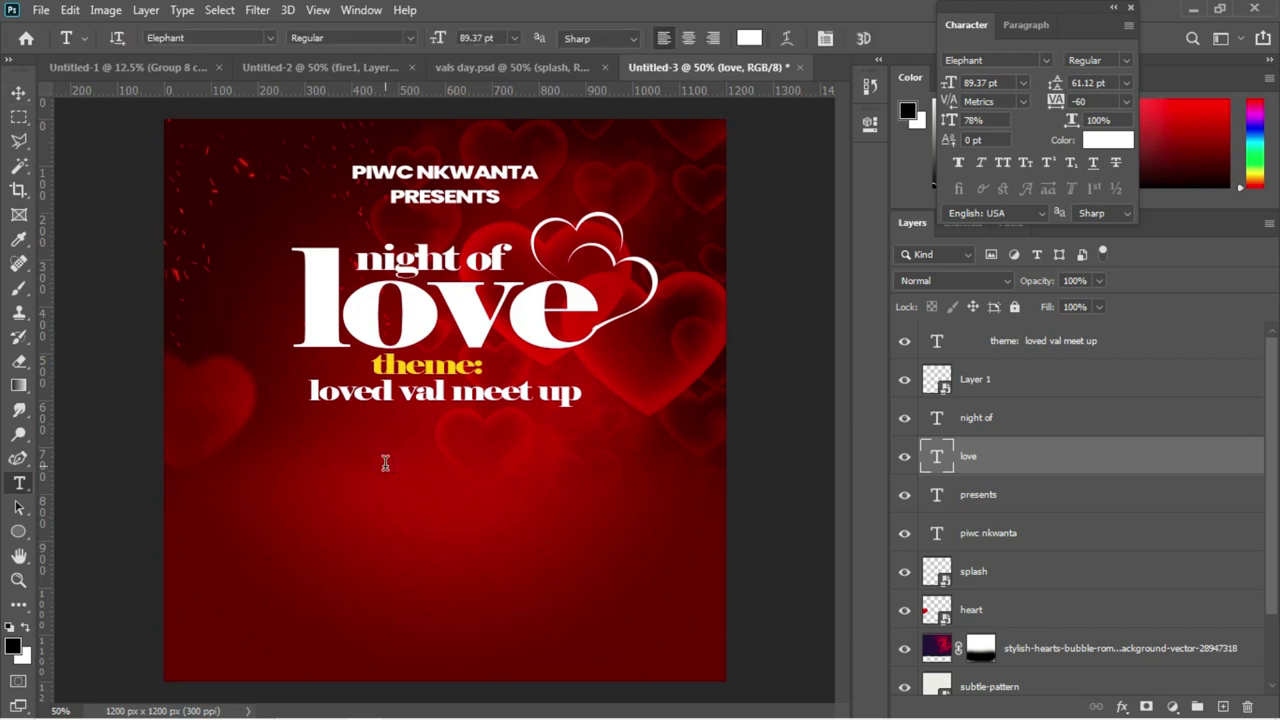
click(385, 462)
key(ctrl+v)
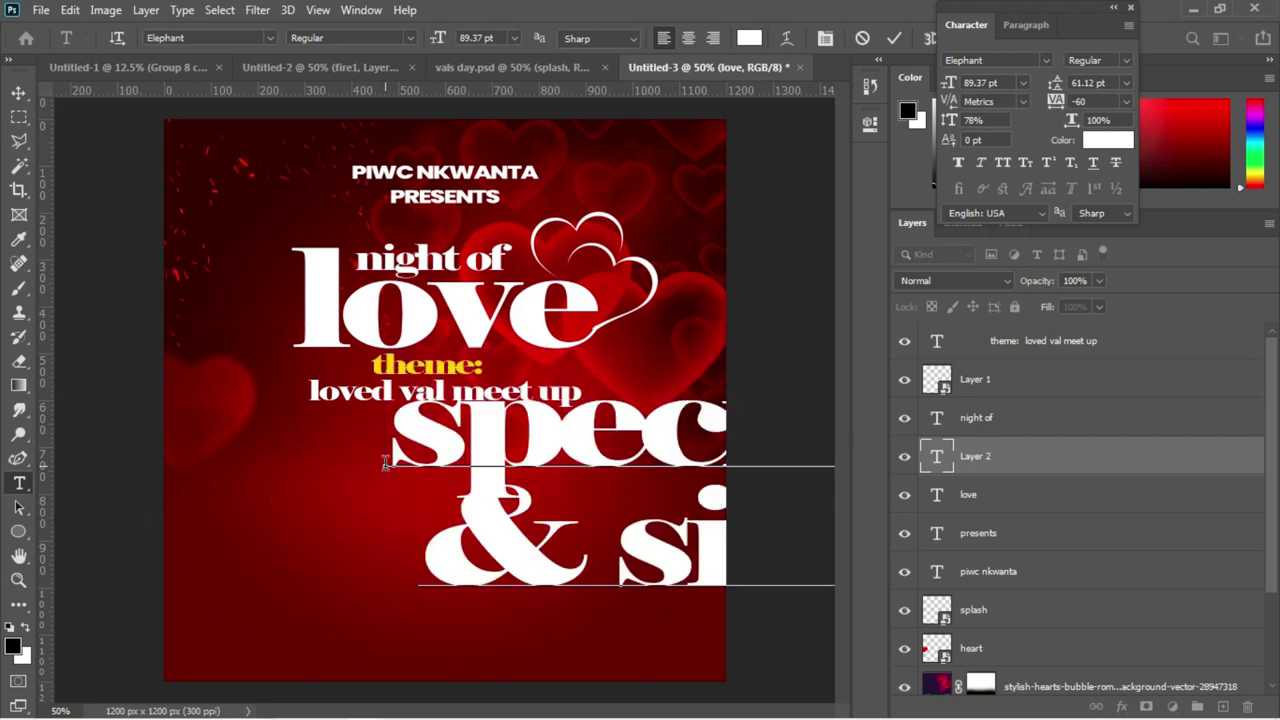
Format the special couples text in 26.37 pt Poppins Bold, all caps, with 20.12 pt leading, and commit it
key(ctrl+a)
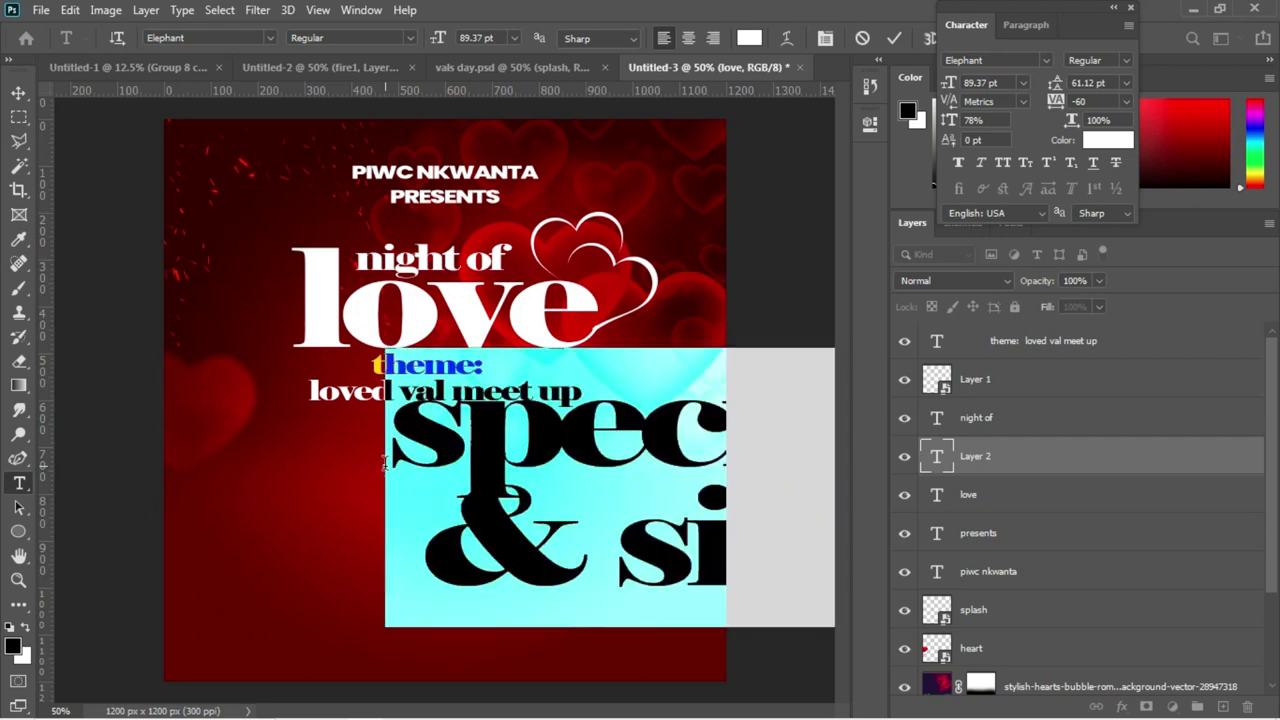
drag(946, 85, 897, 85)
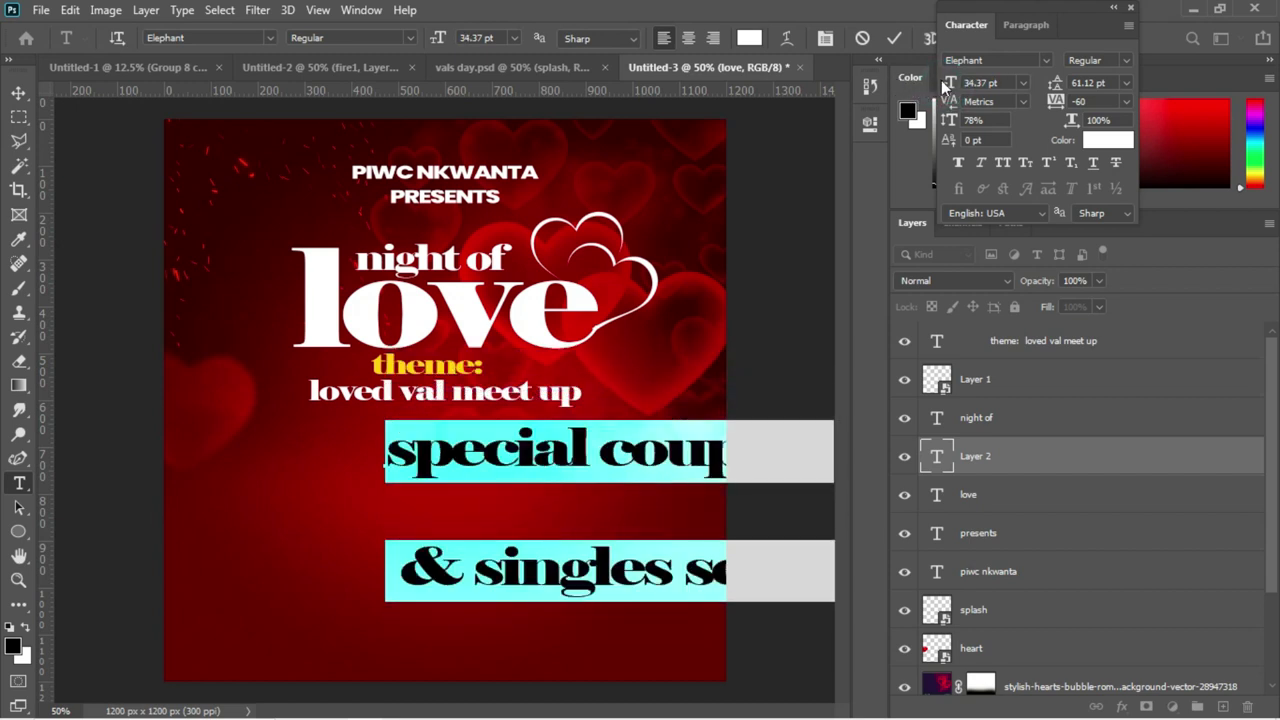
drag(944, 85, 937, 85)
click(1042, 60)
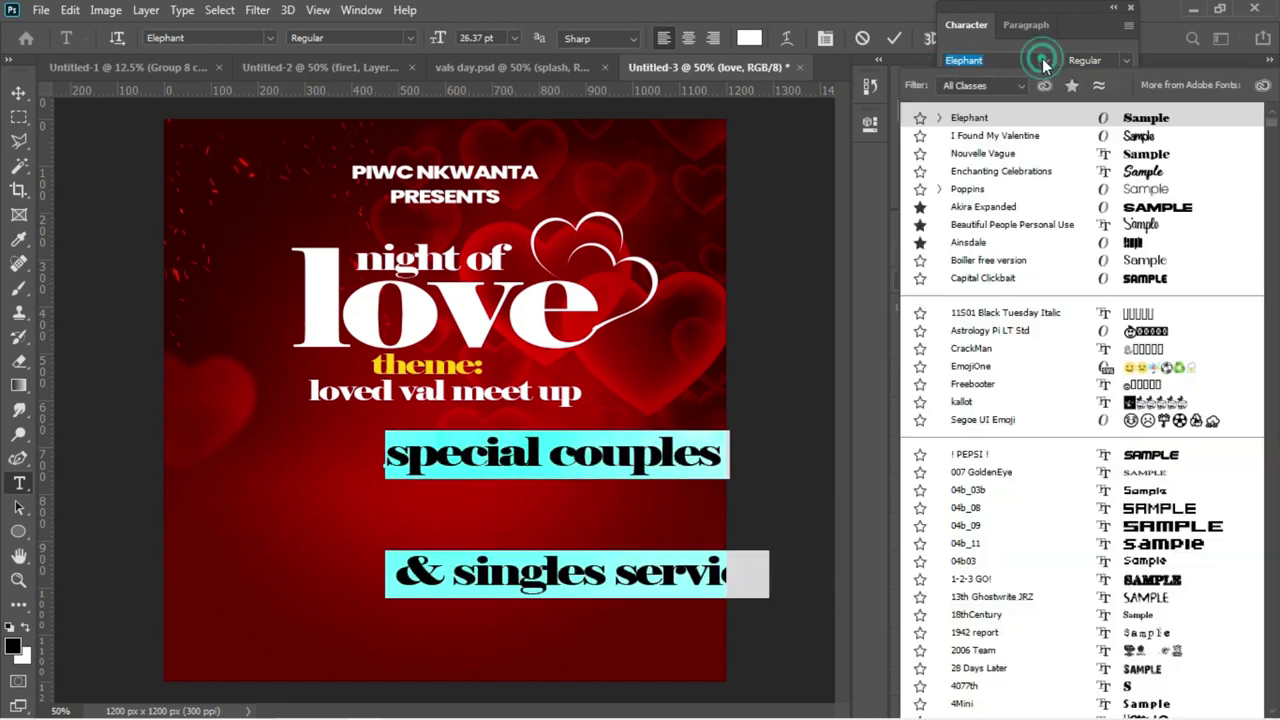
click(1010, 190)
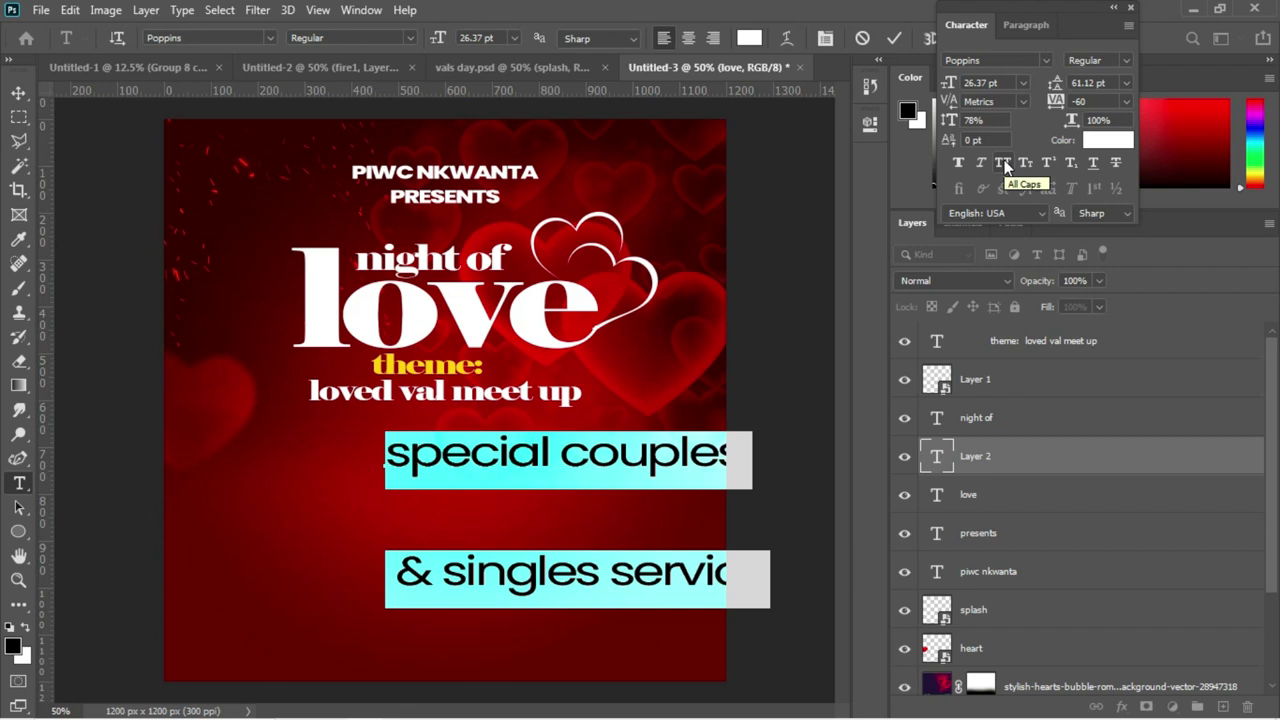
click(1003, 162)
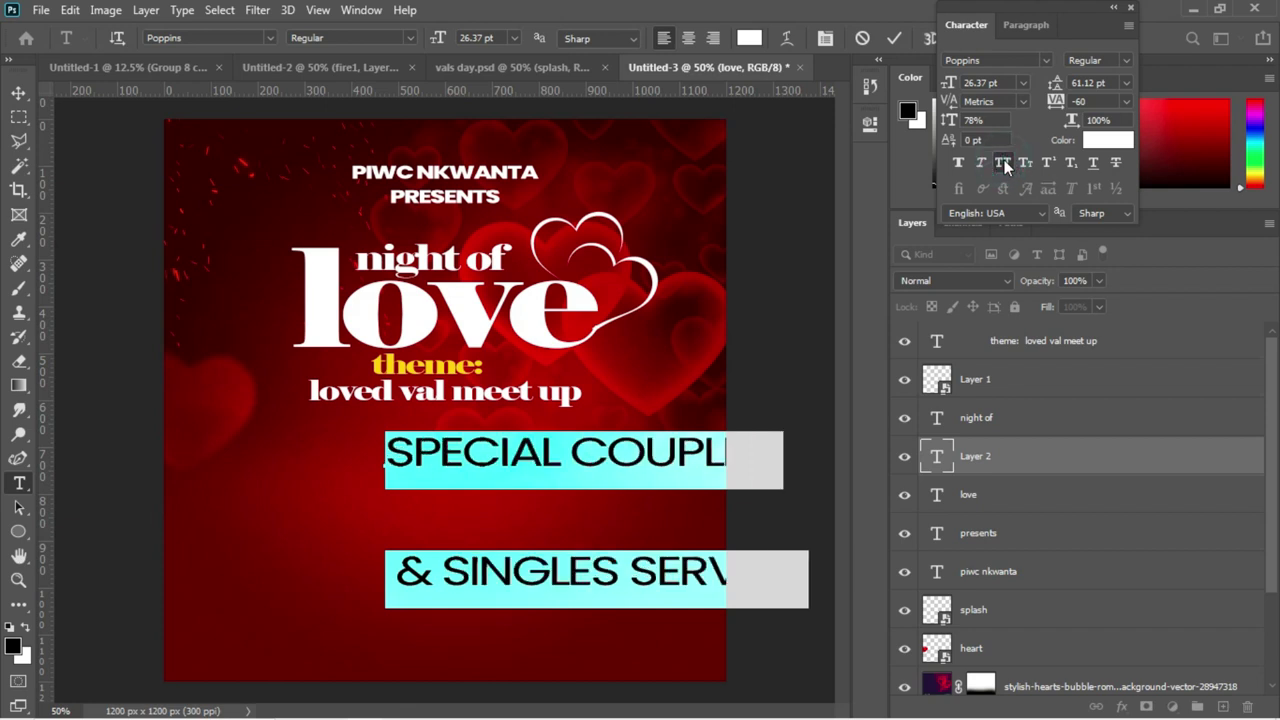
click(1126, 61)
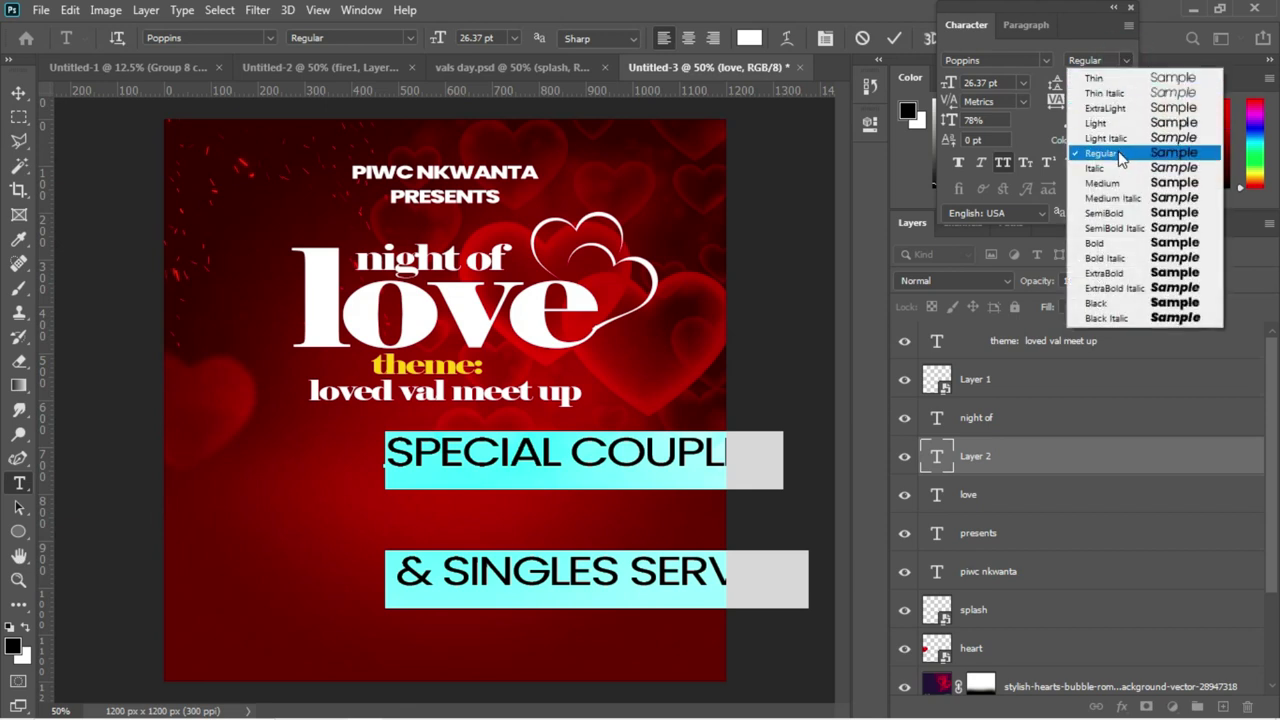
click(1097, 243)
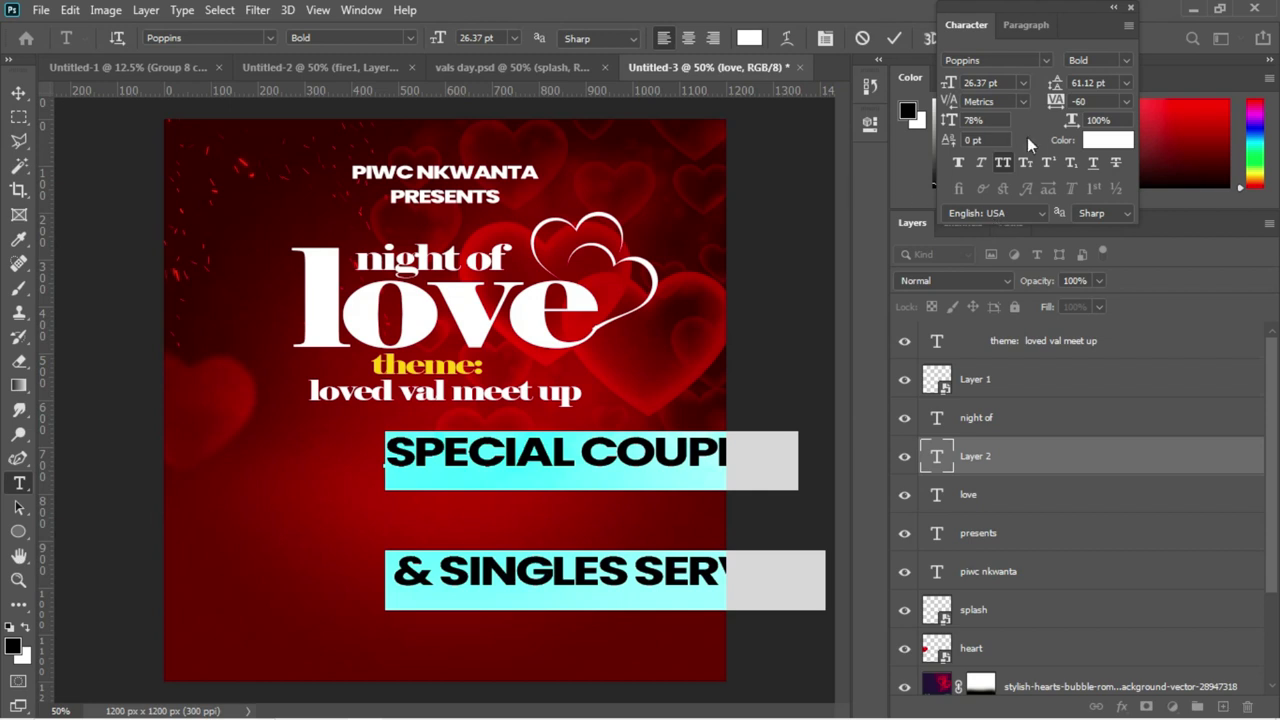
drag(1055, 85, 1016, 80)
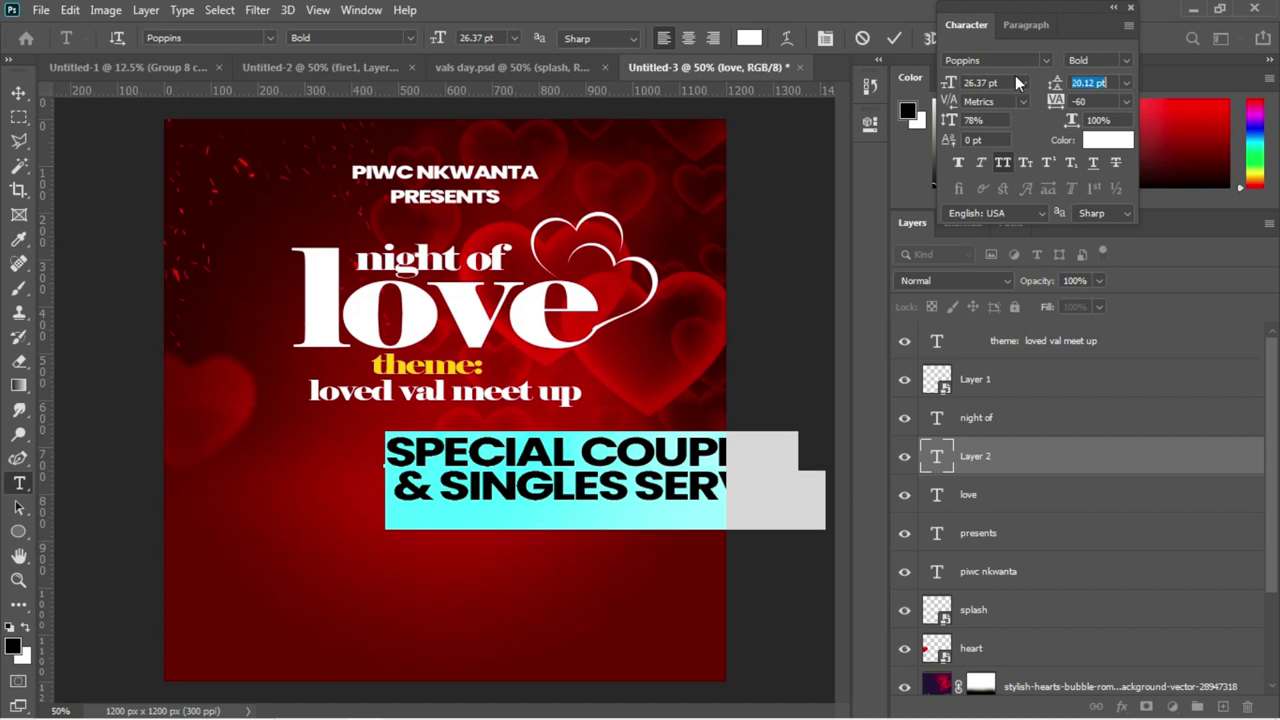
click(894, 38)
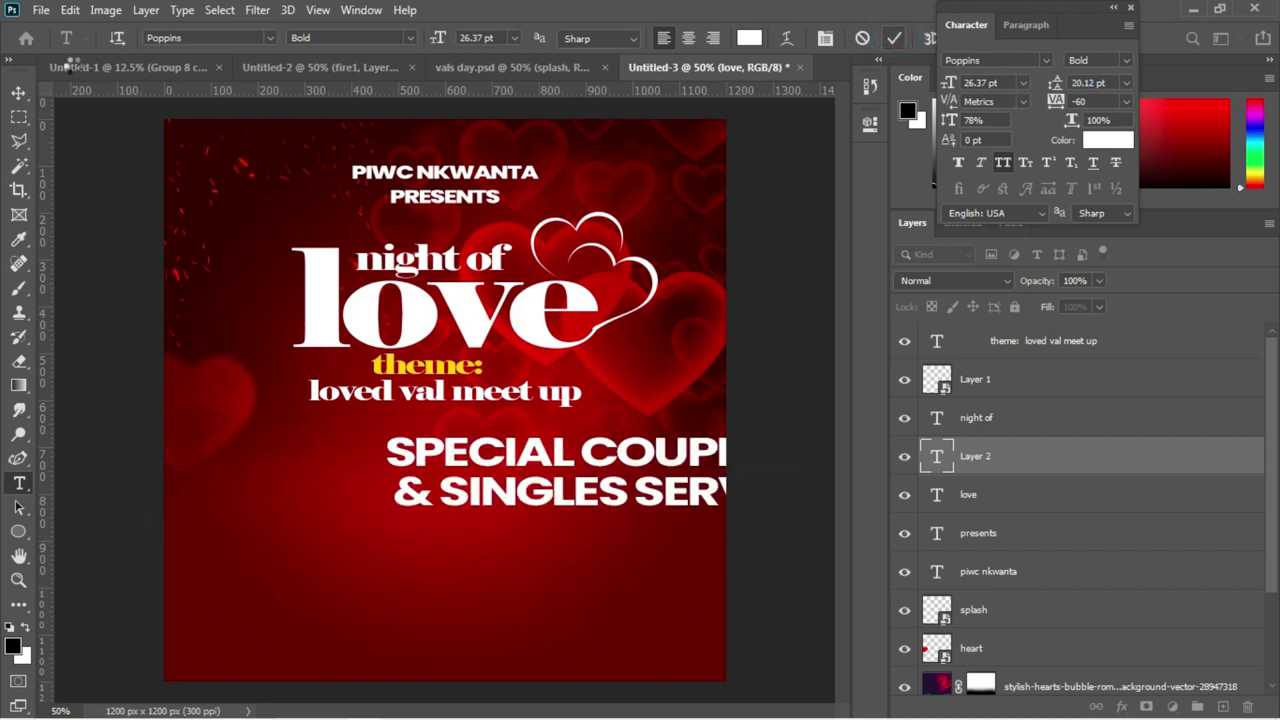
Move the special couples text up beneath the theme and scale it down to 59.53%
click(19, 92)
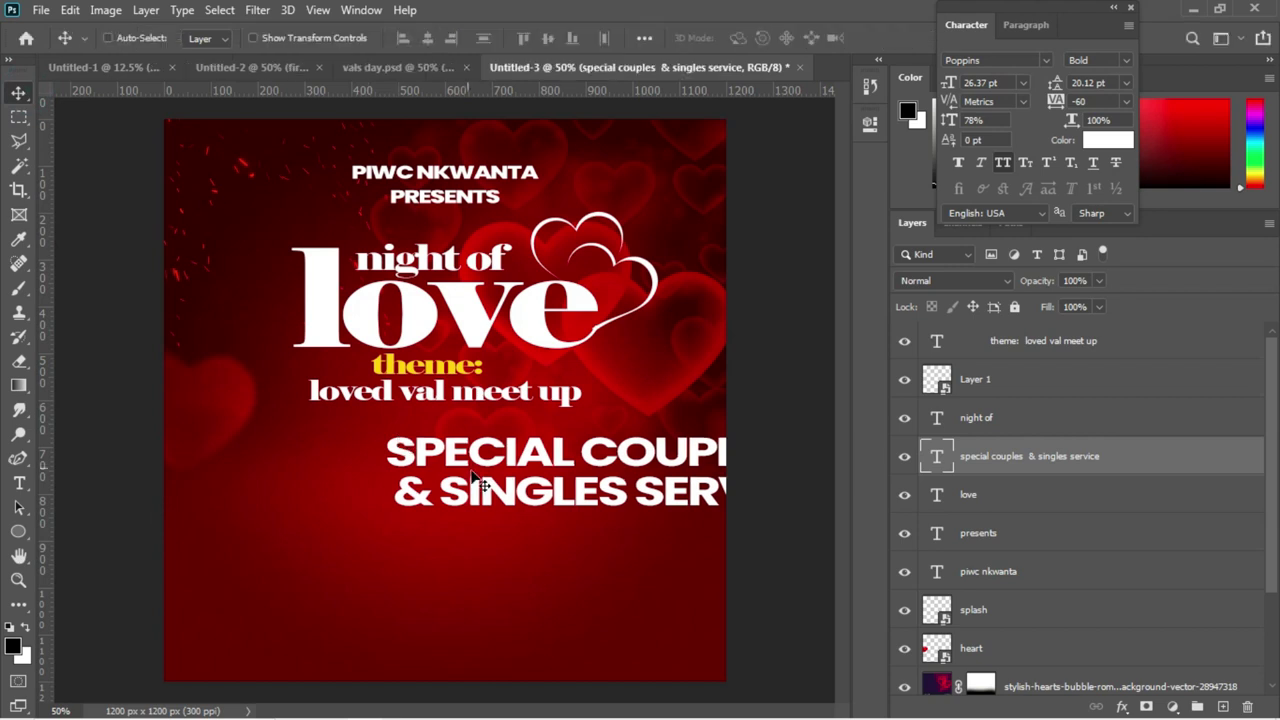
drag(478, 482, 350, 461)
key(ctrl+t)
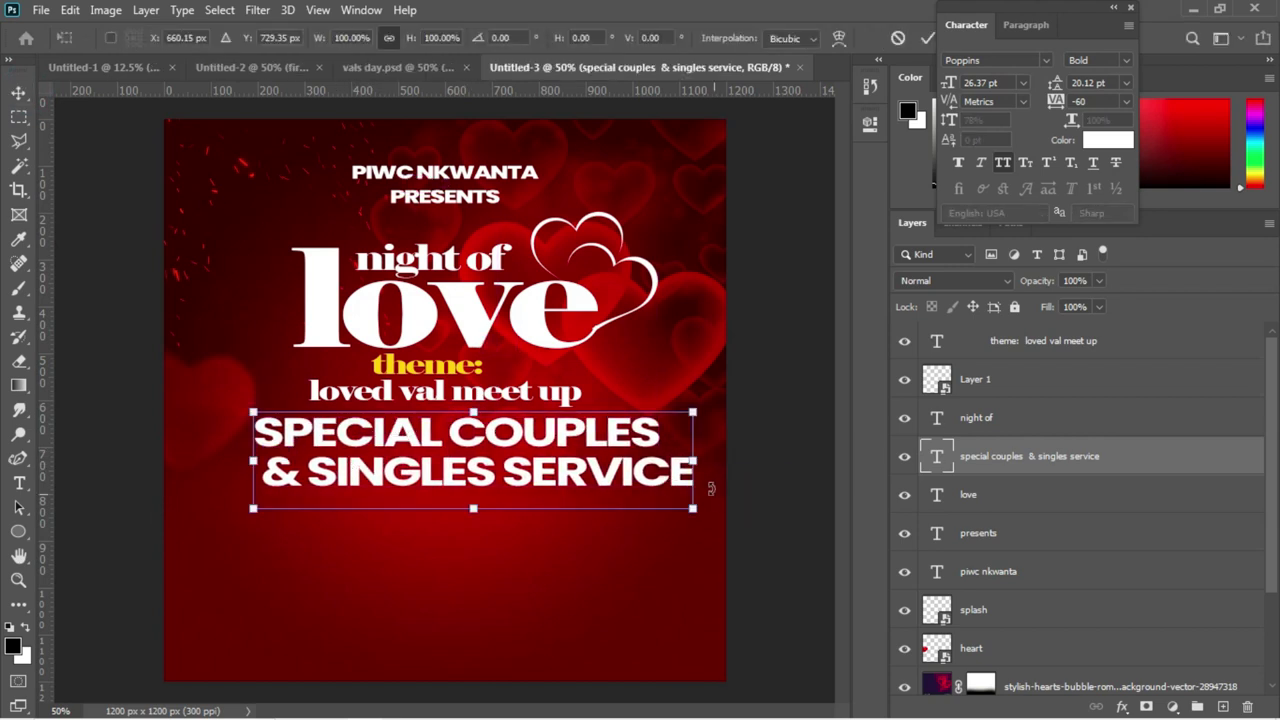
drag(694, 507, 525, 420)
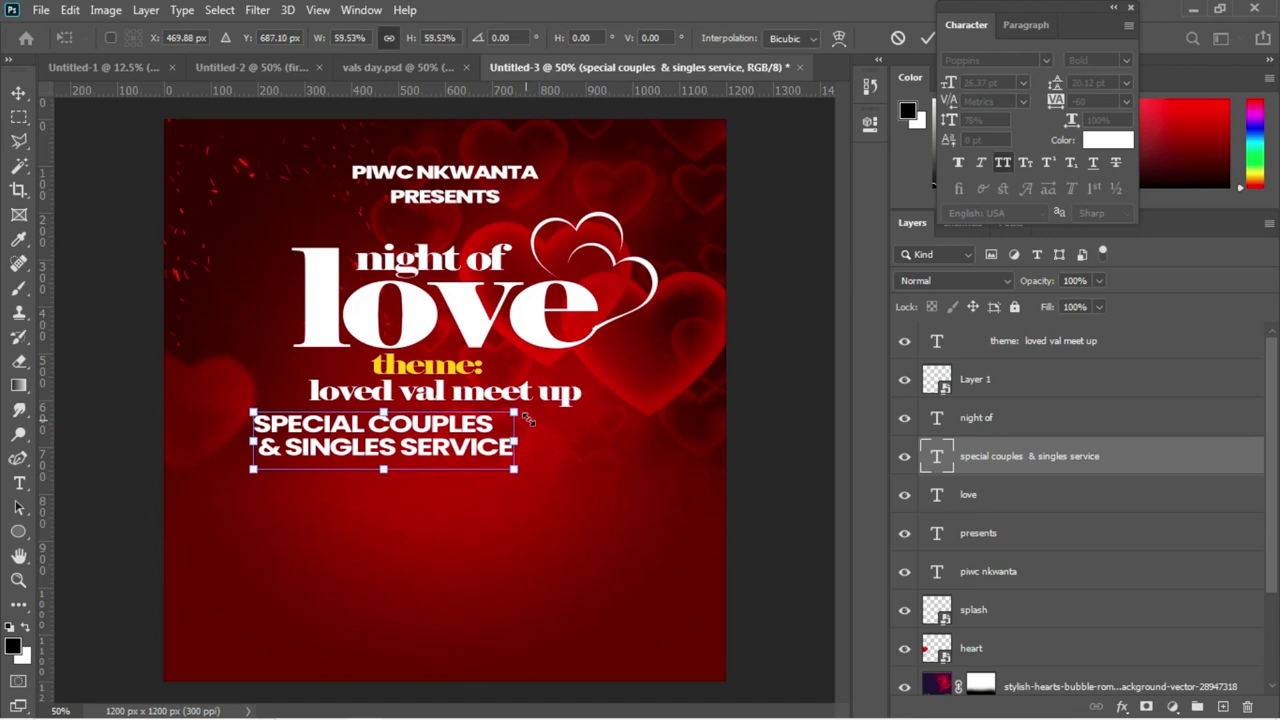
key(Return)
Move the special couples text under the theme, align it to the canvas's horizontal center, and nudge it down slightly
drag(466, 449, 549, 445)
key(ctrl+a)
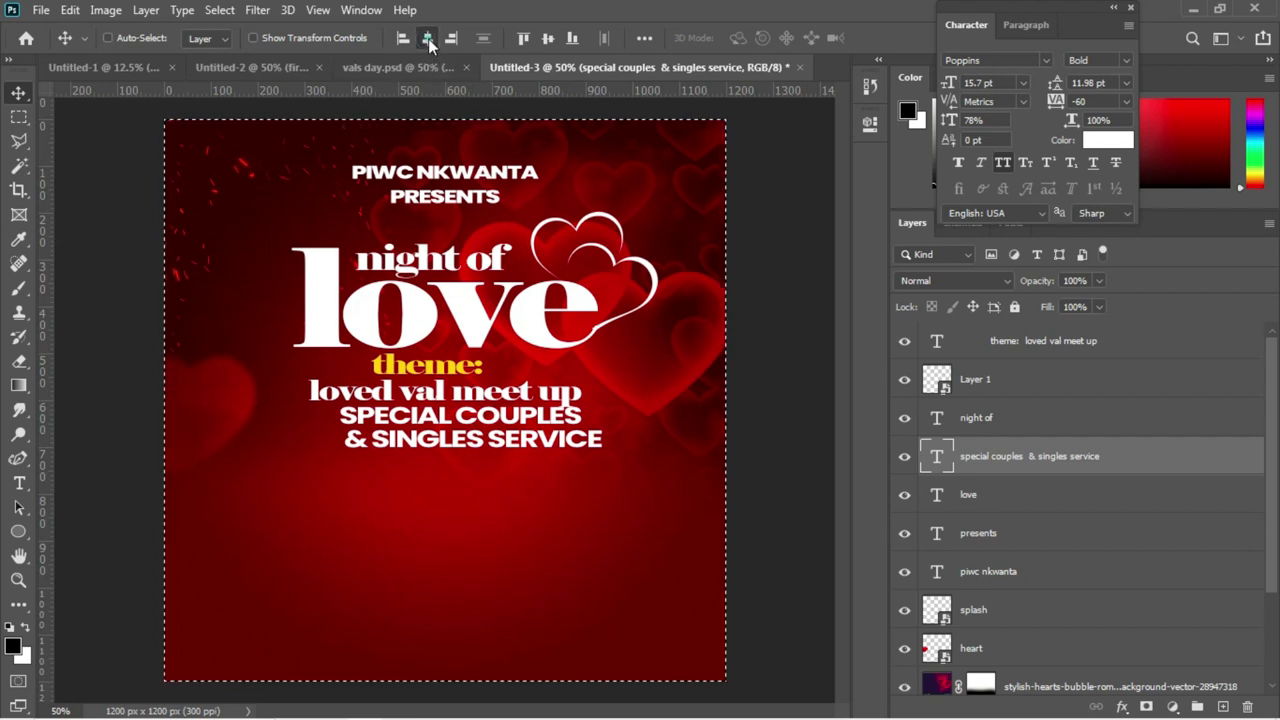
click(428, 38)
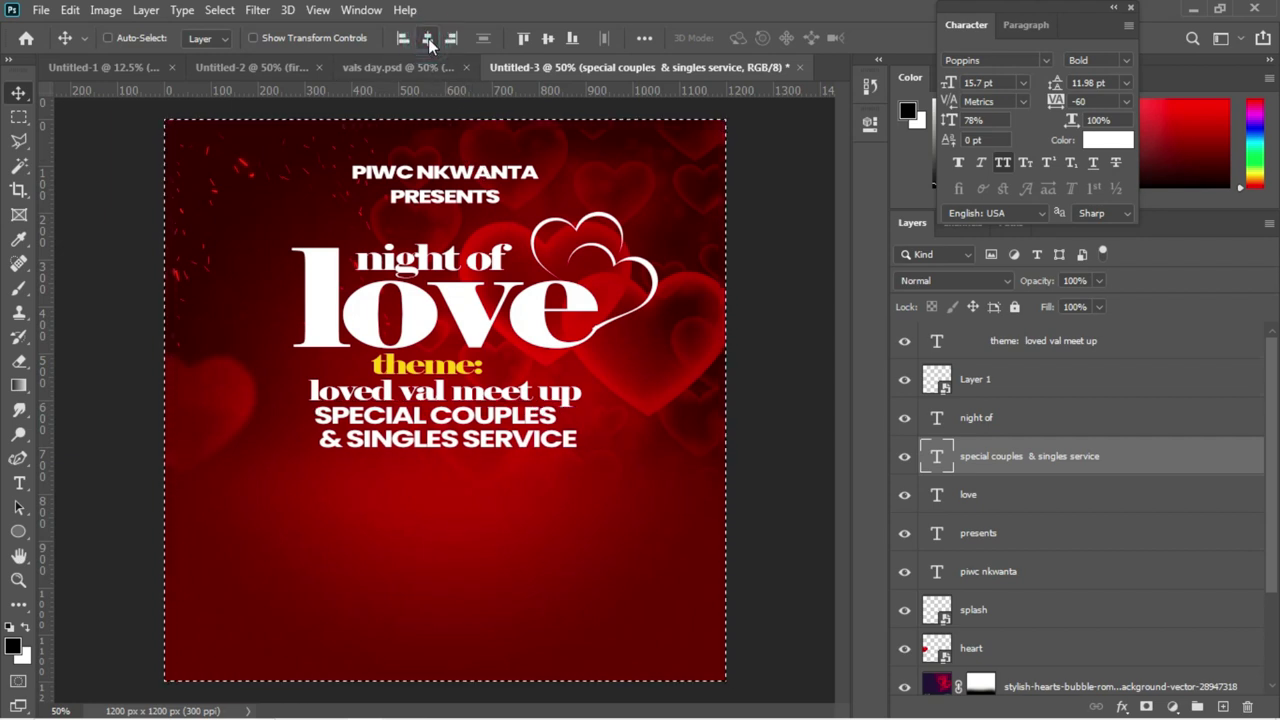
key(ctrl+d)
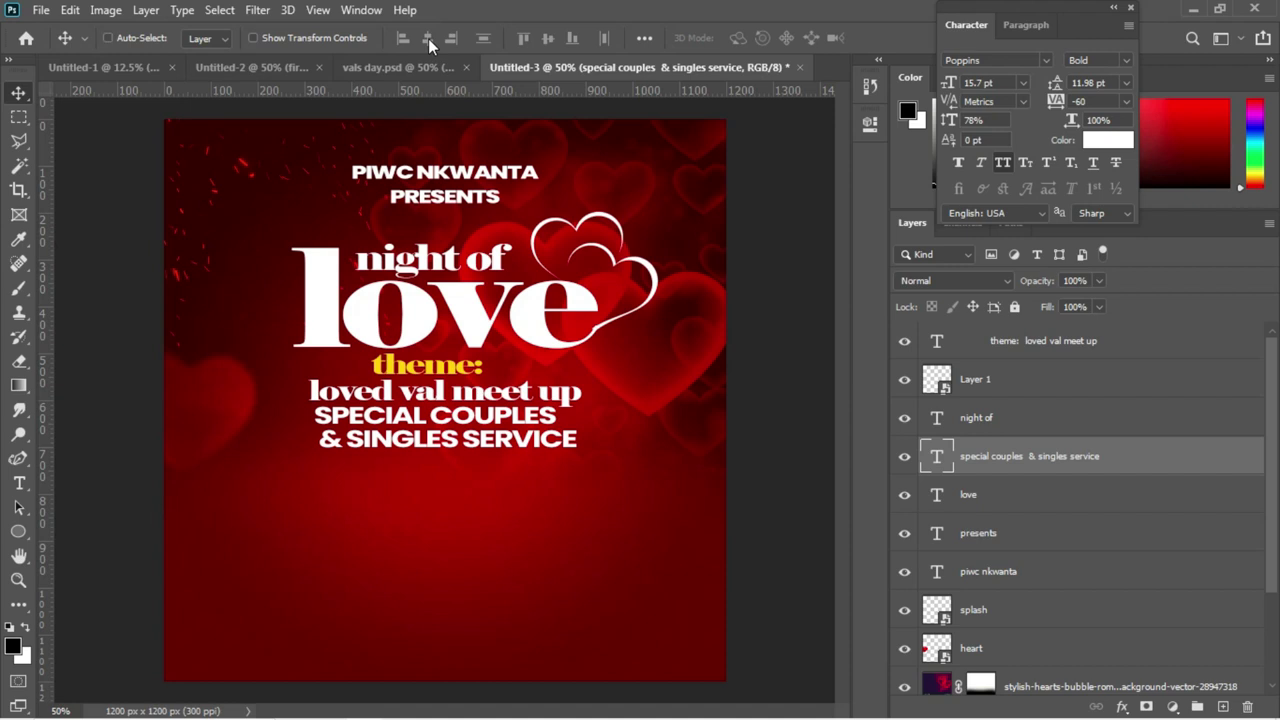
key(shift+Down)
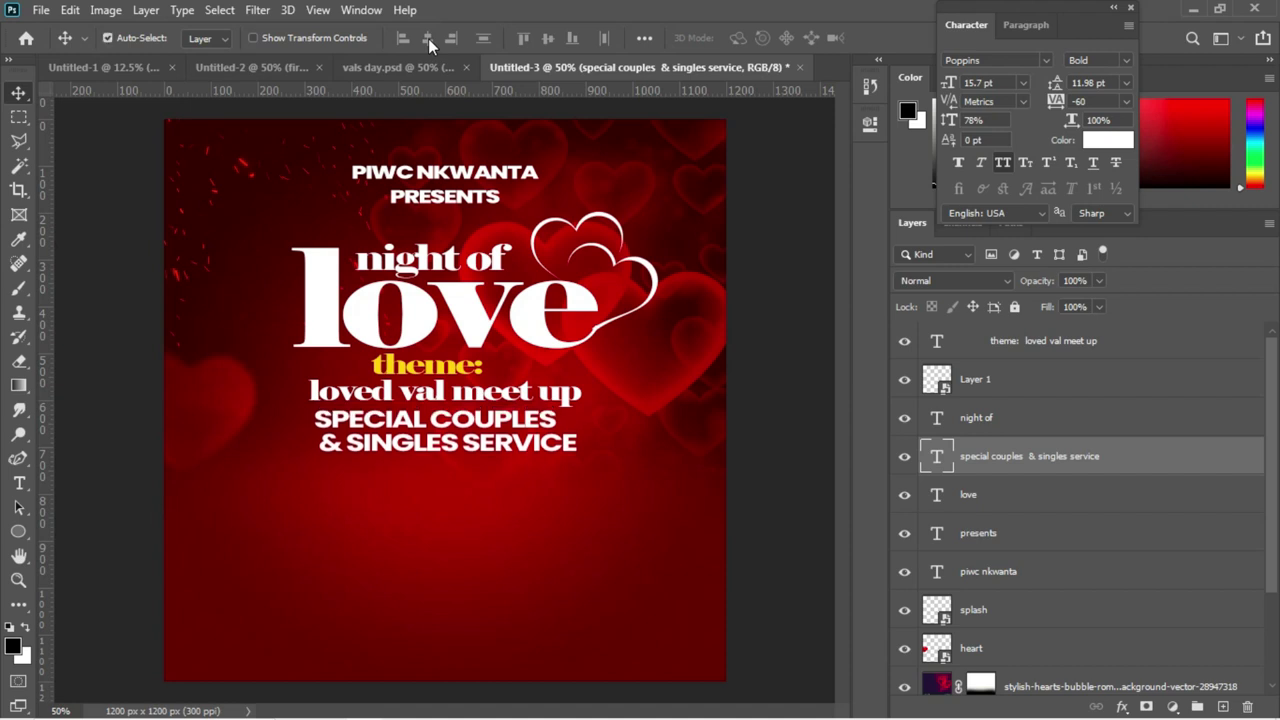
Scale the special couples text down to 86.68% and realign it to the canvas's horizontal center
key(ctrl+t)
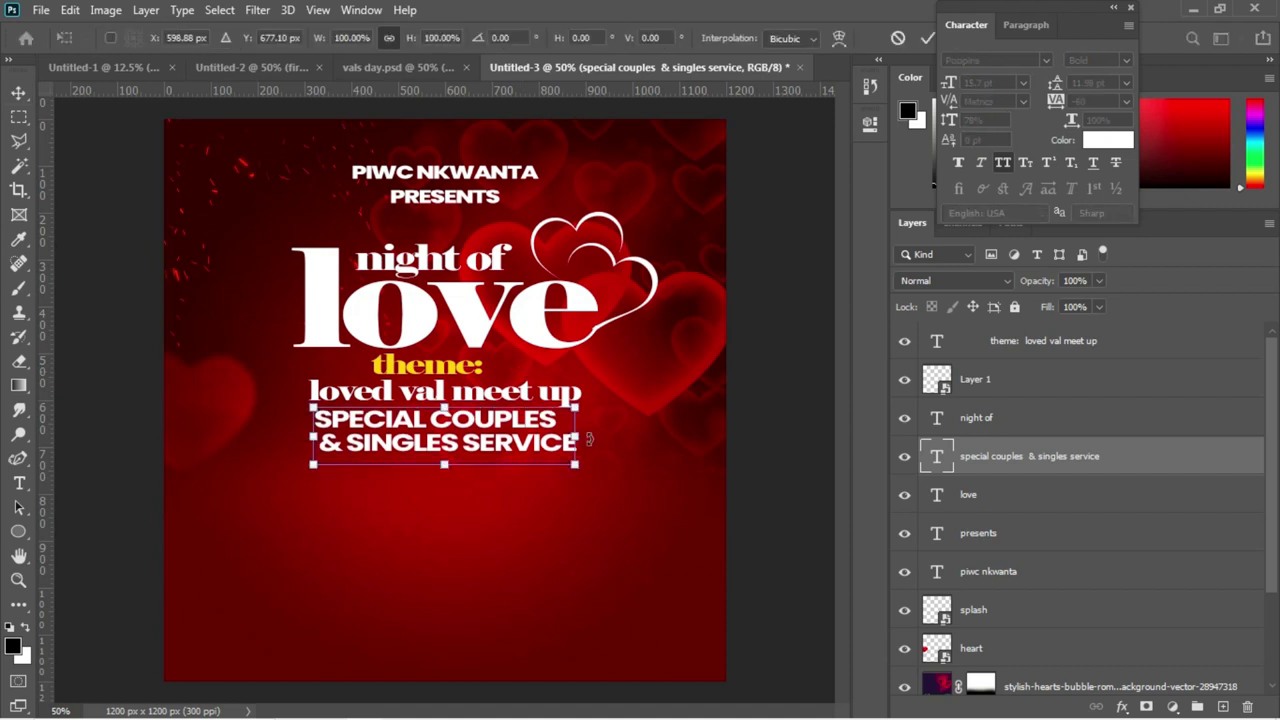
drag(575, 466, 543, 453)
key(Return)
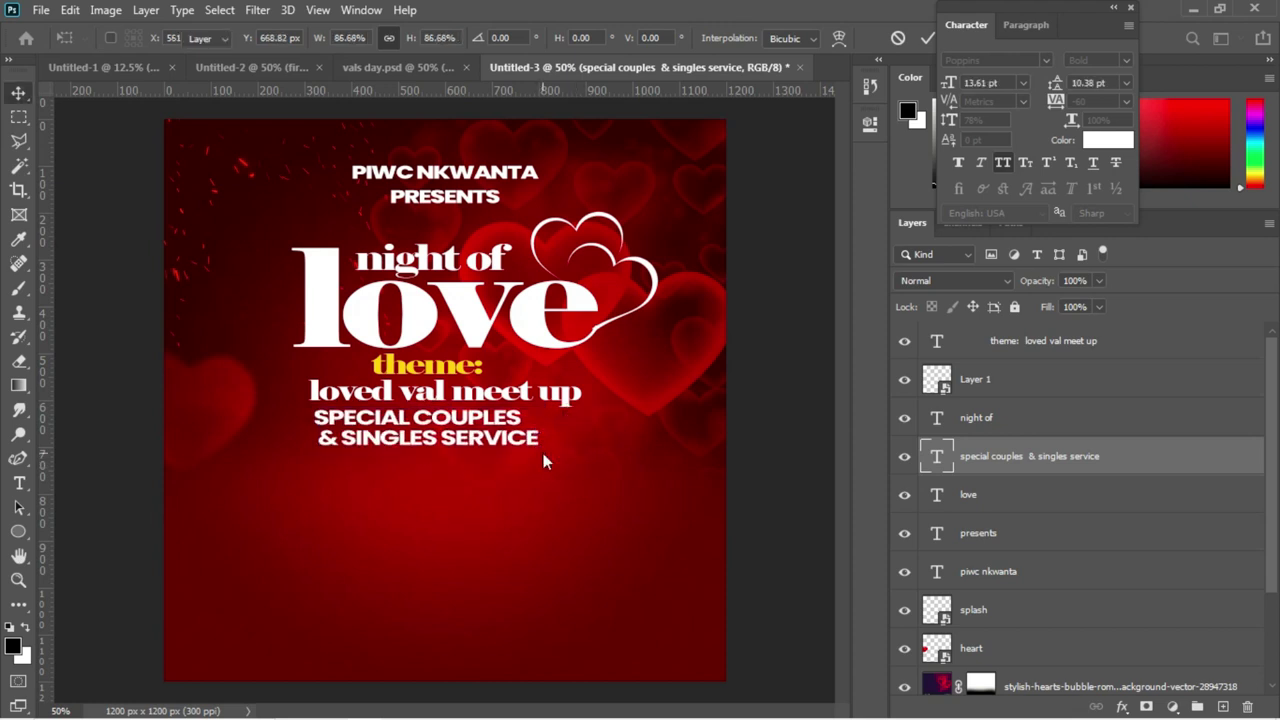
key(ctrl)
key(ctrl+a)
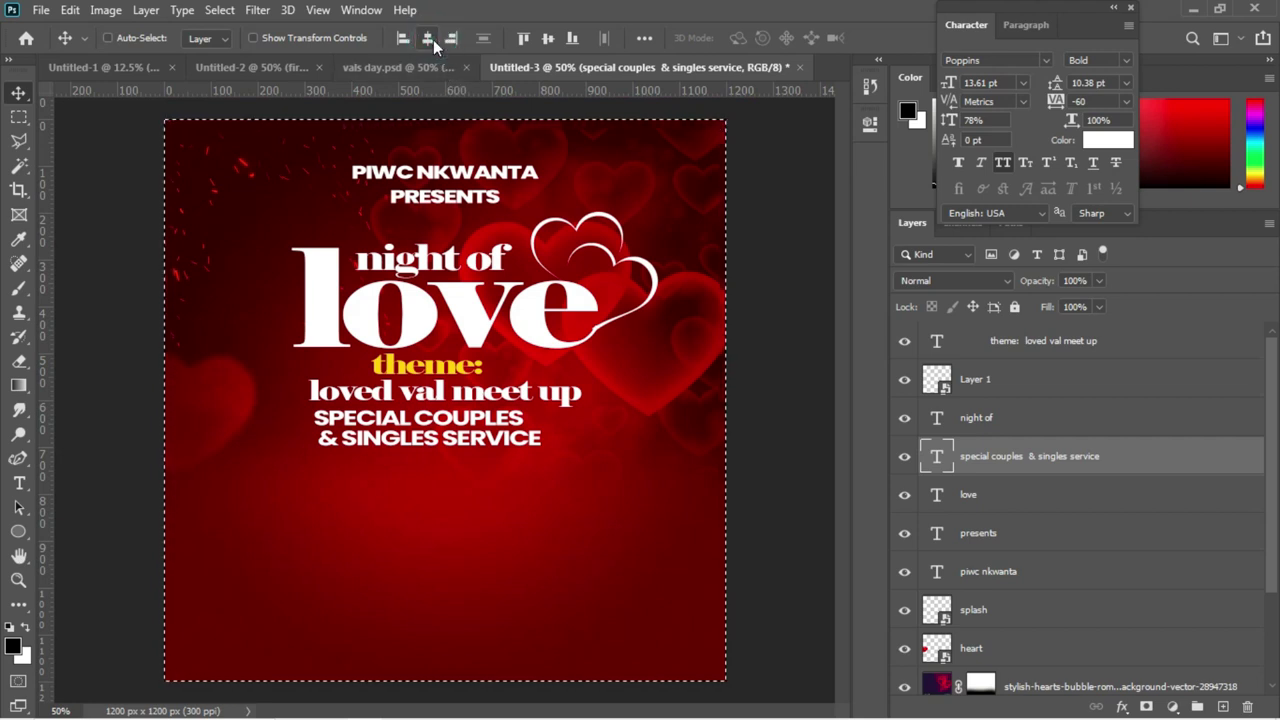
click(433, 39)
key(ctrl)
key(ctrl+d)
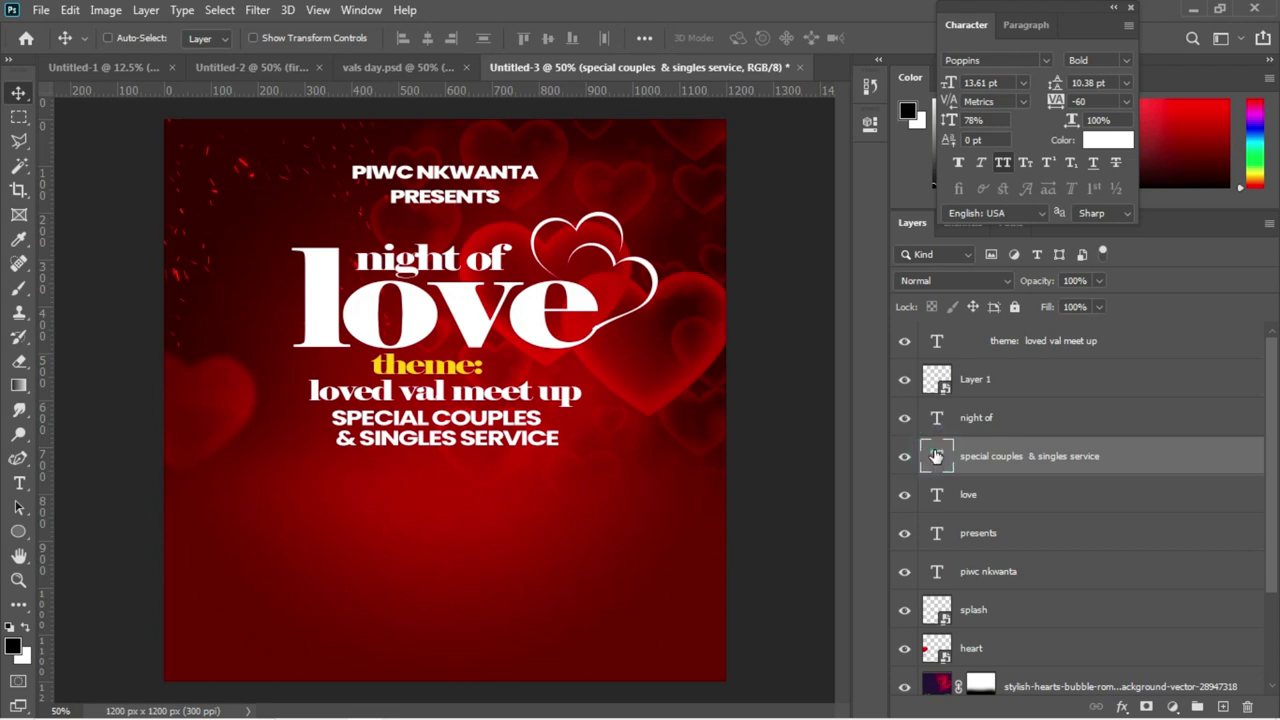
Recolor the special couples text with yellow ffd201 sampled from the word theme
key(t)
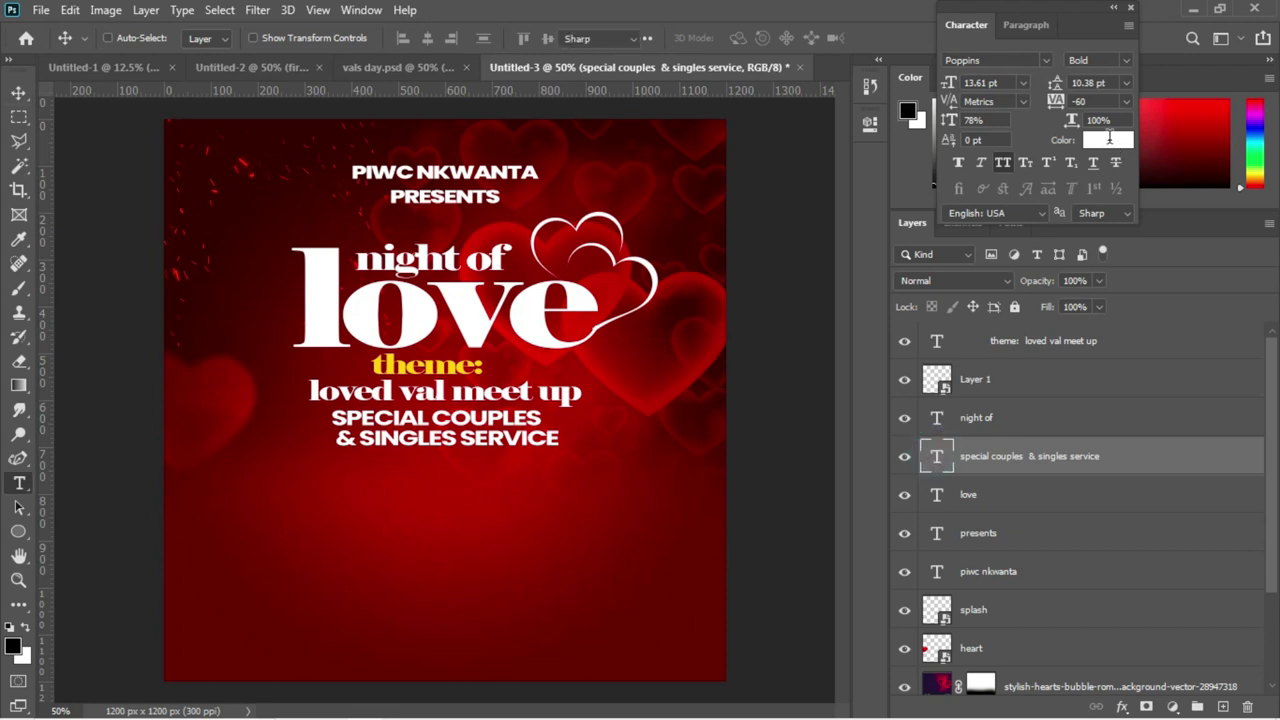
click(1109, 138)
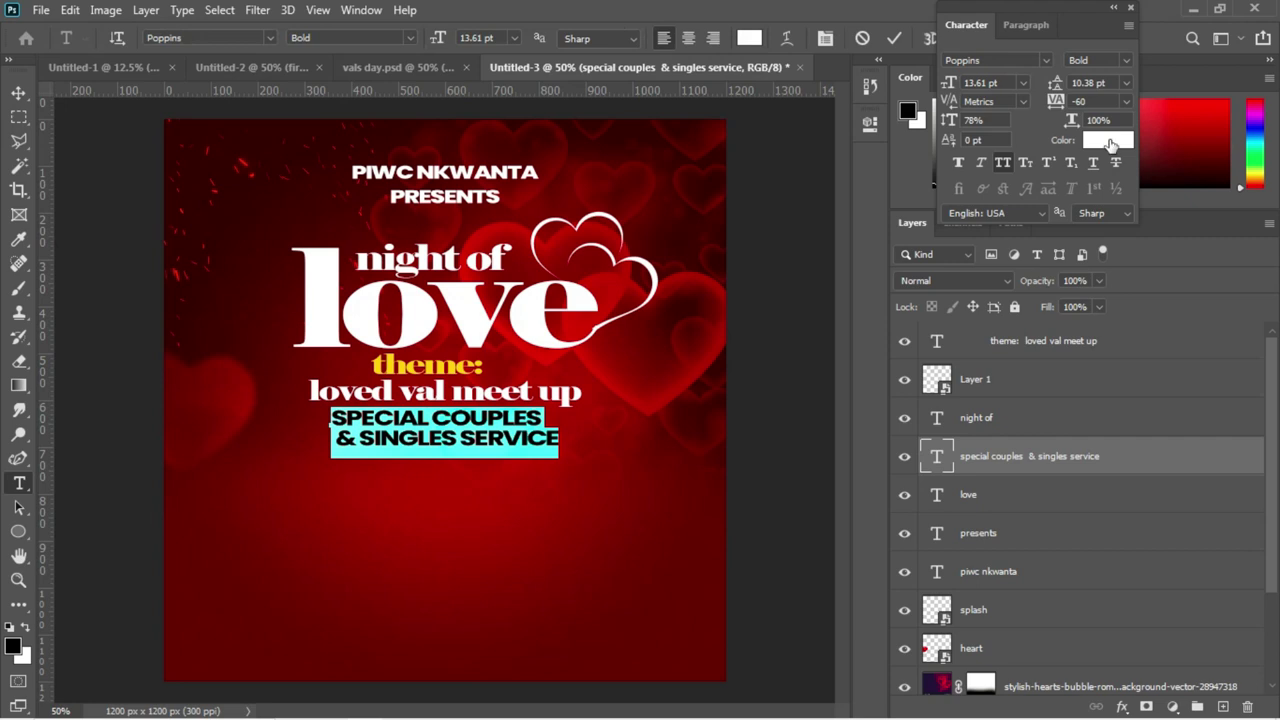
click(403, 369)
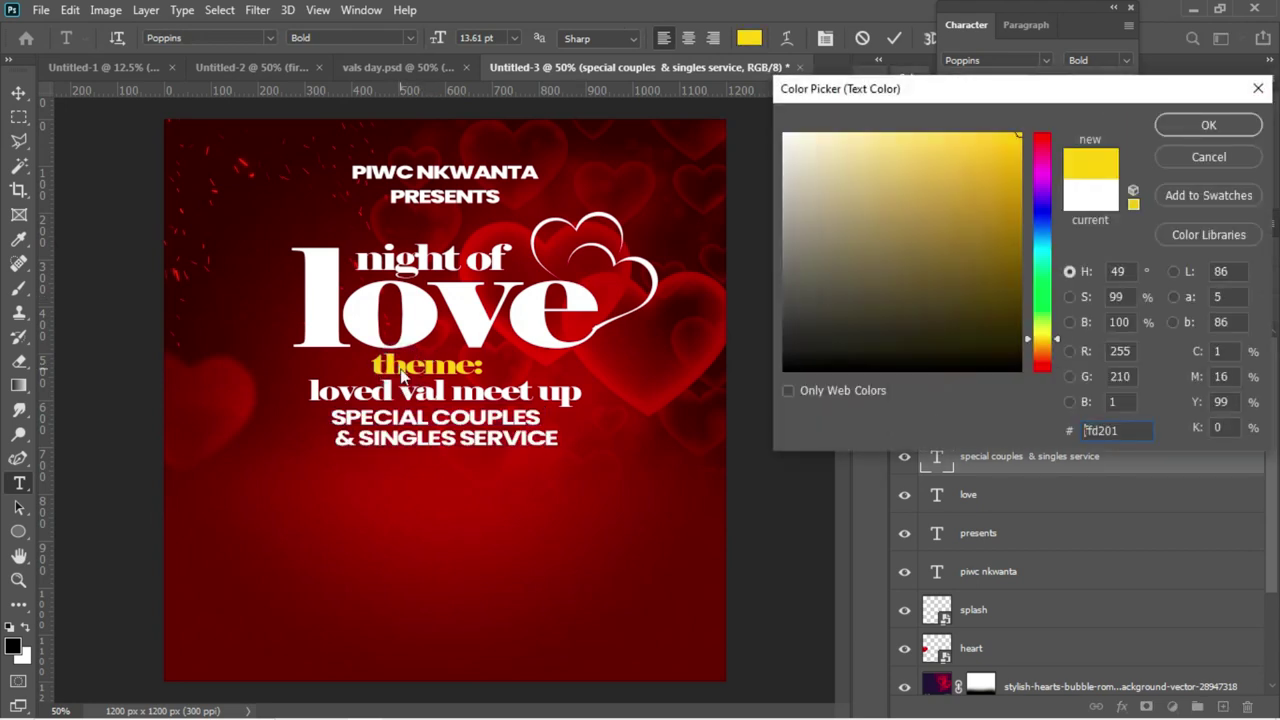
click(1172, 124)
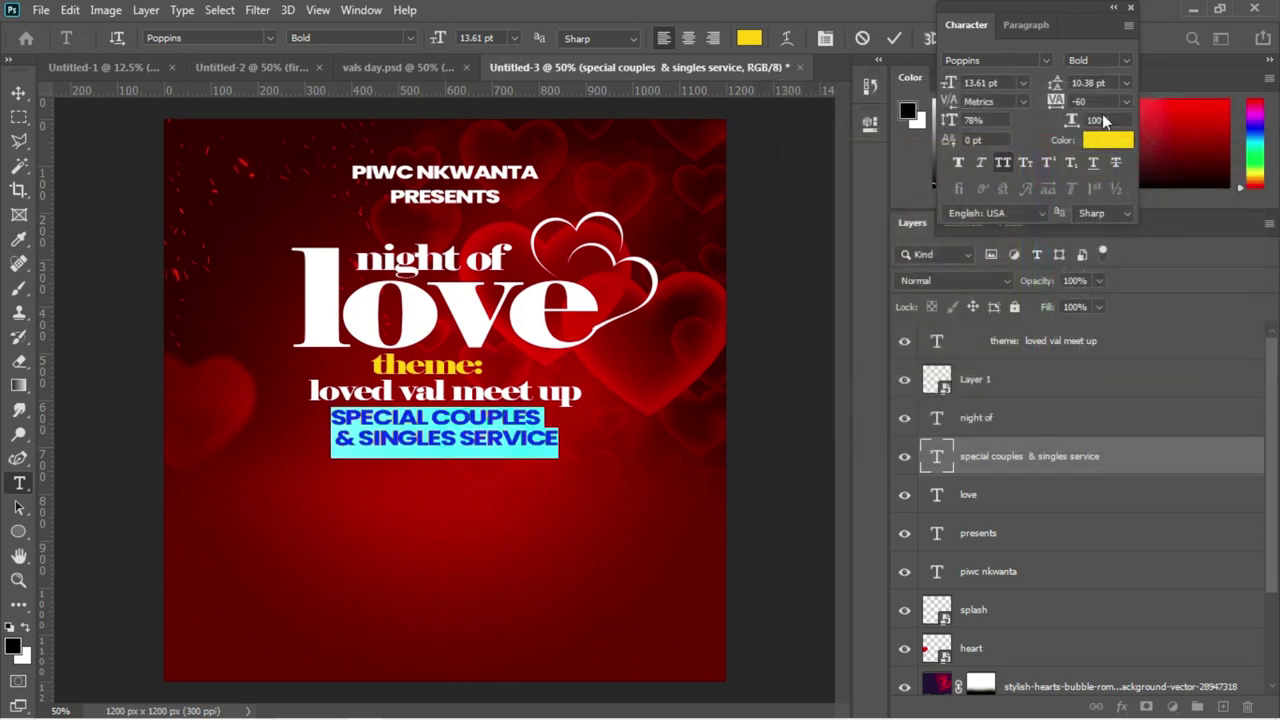
click(18, 92)
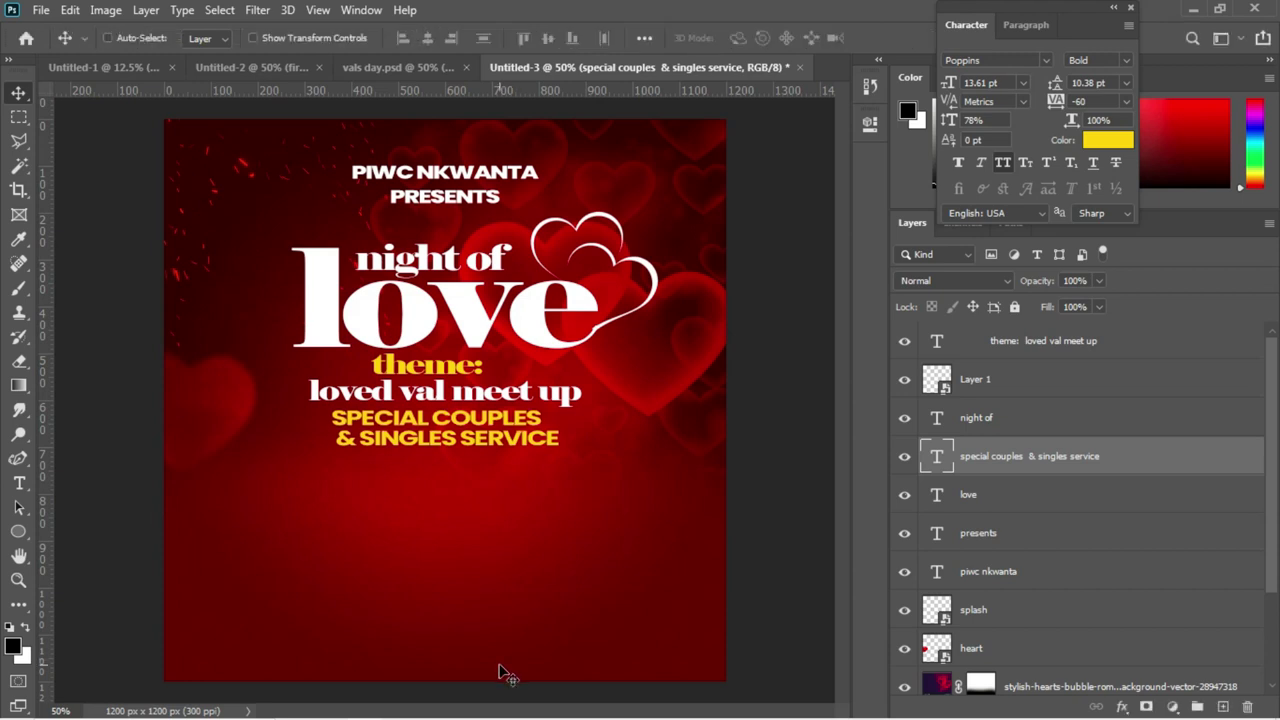
Place the suited man's cutout photo from New folder (4), scale it down, and move it to the flyer's lower-right corner
mouse_move(505, 714)
mouse_move(410, 688)
click(391, 600)
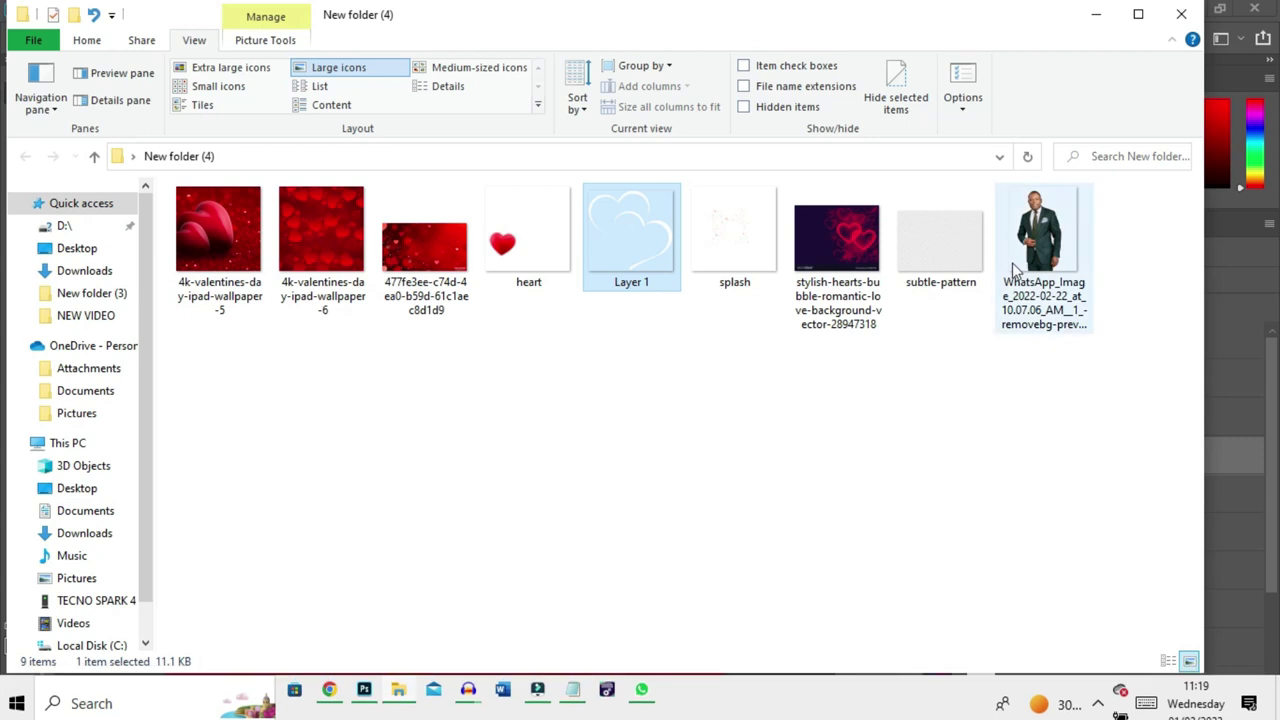
drag(1043, 235, 585, 580)
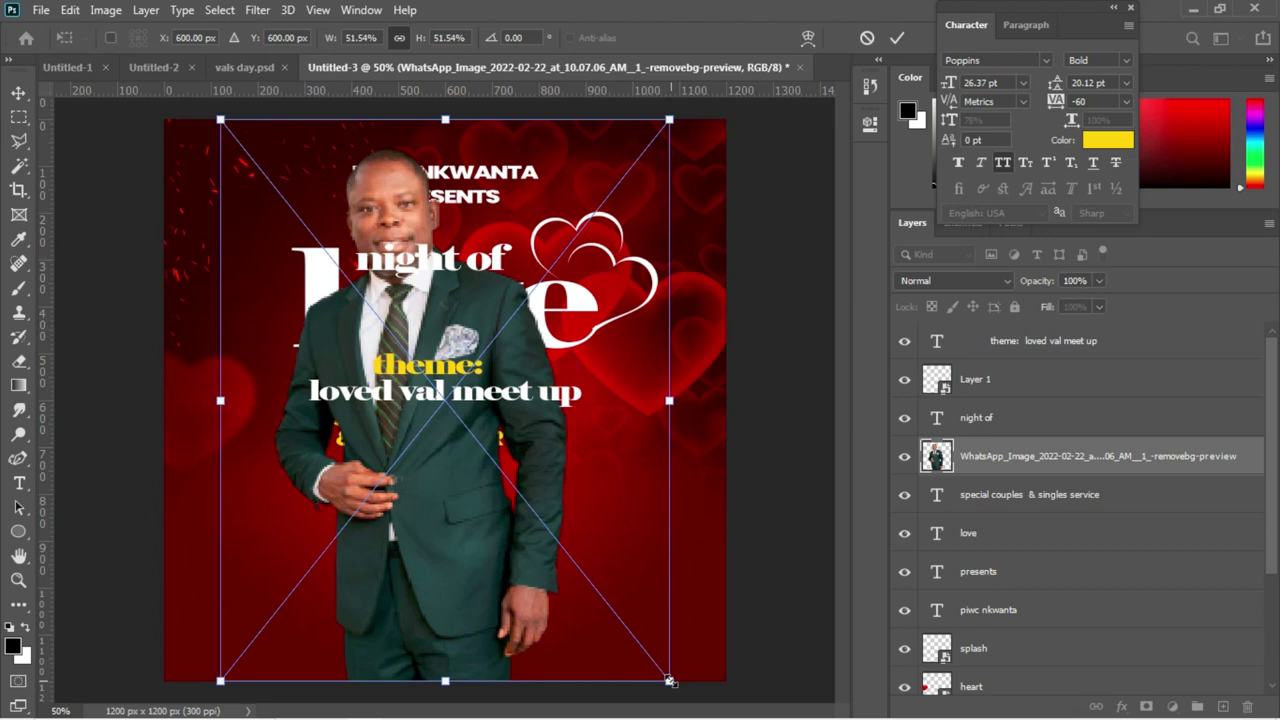
drag(670, 680, 486, 517)
key(Return)
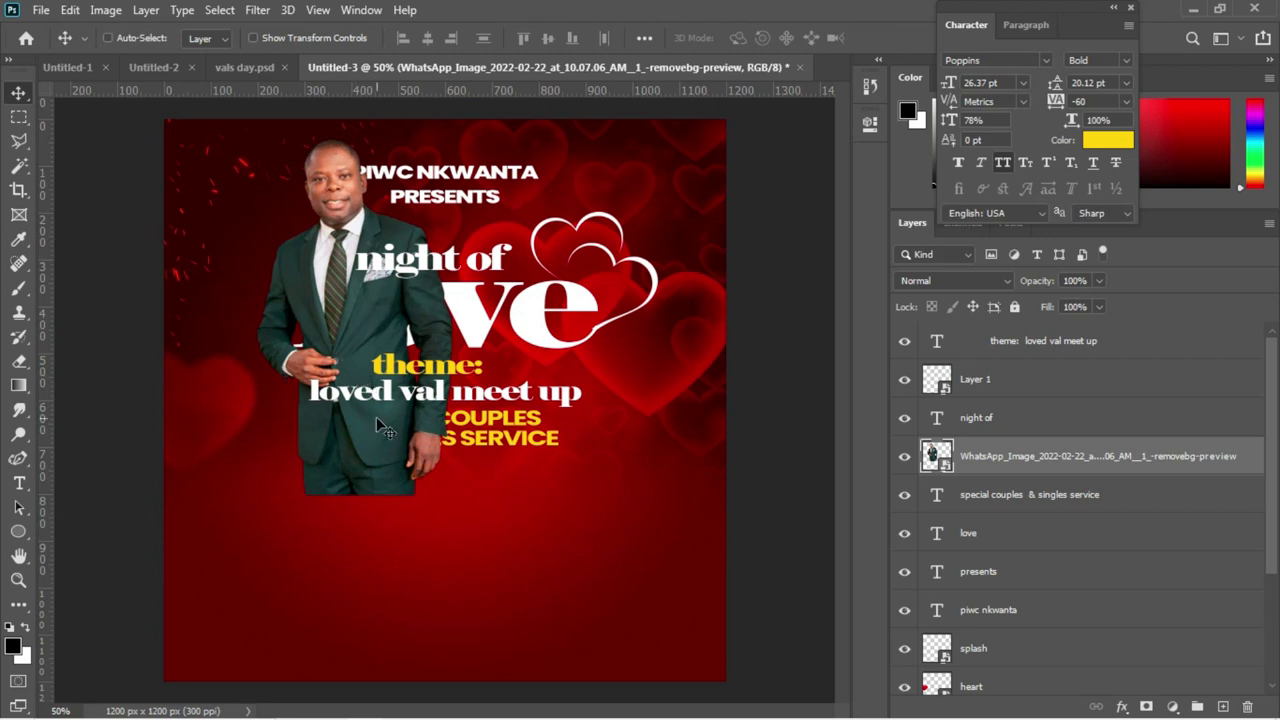
drag(376, 416, 667, 640)
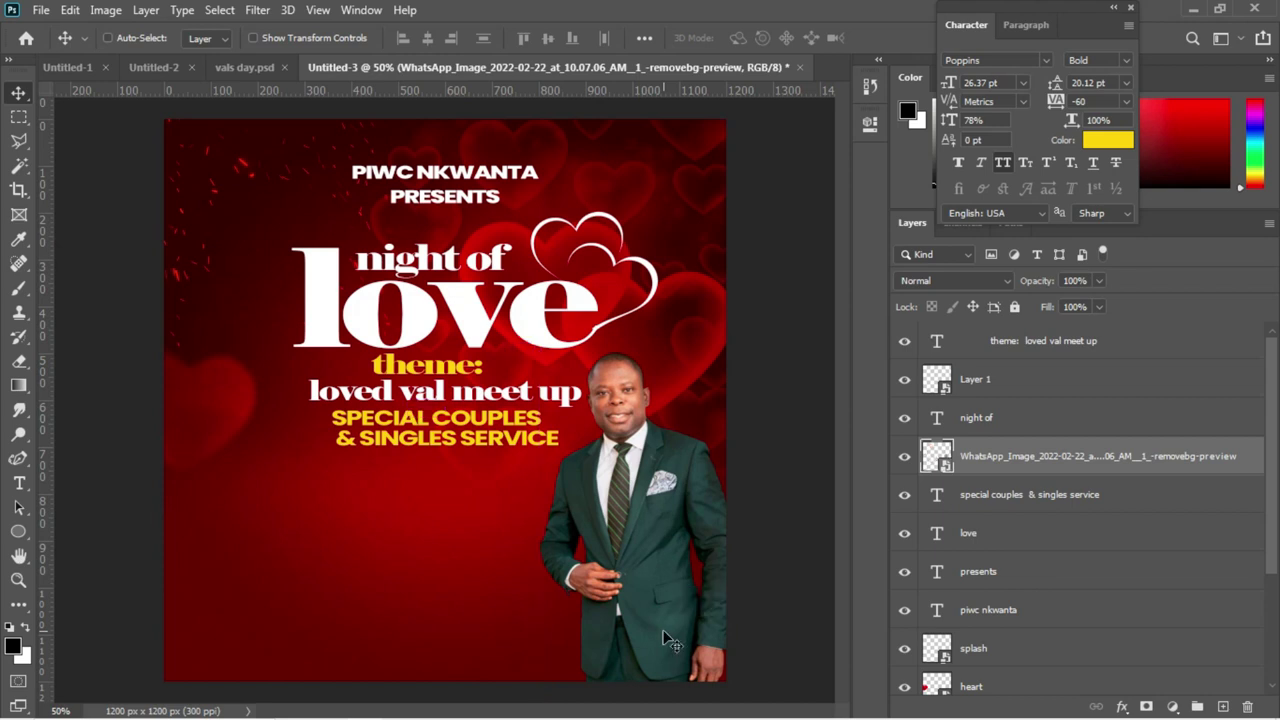
Copy 14TH FEB 2023 from the Notepad event text into a new text layer on the flyer
mouse_move(563, 714)
mouse_move(573, 690)
click(560, 591)
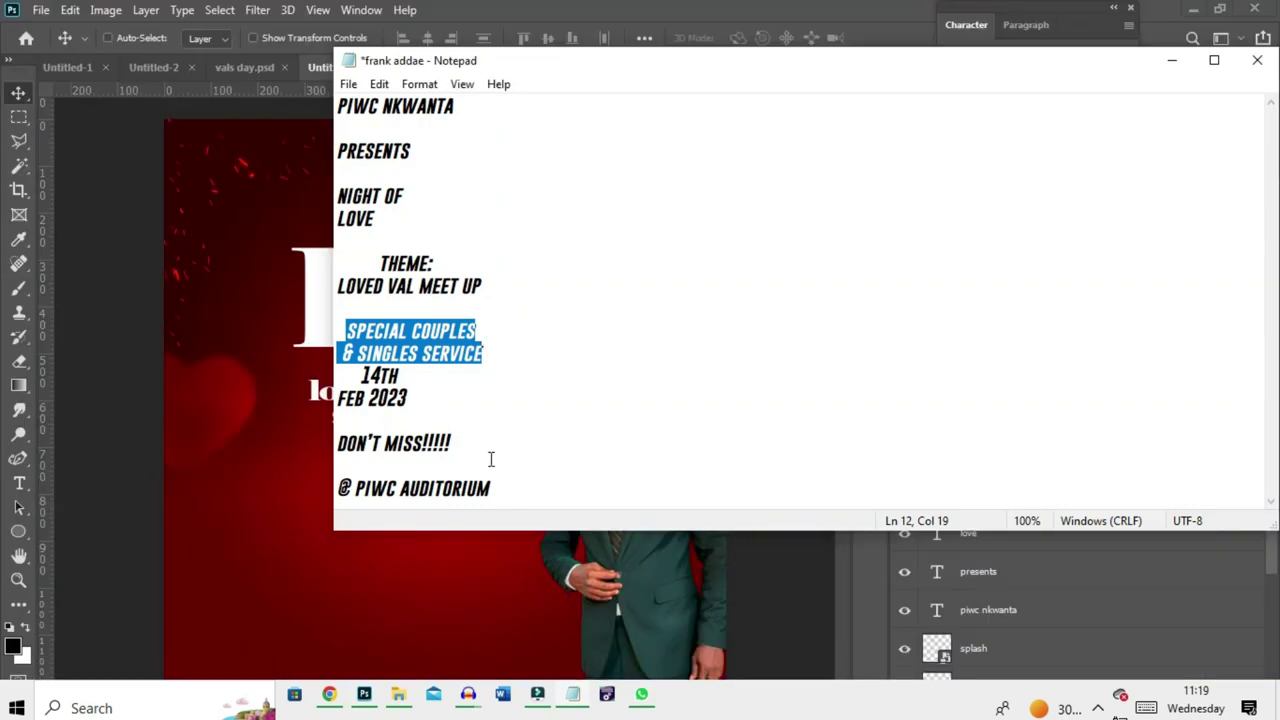
drag(362, 375, 429, 402)
key(ctrl+c)
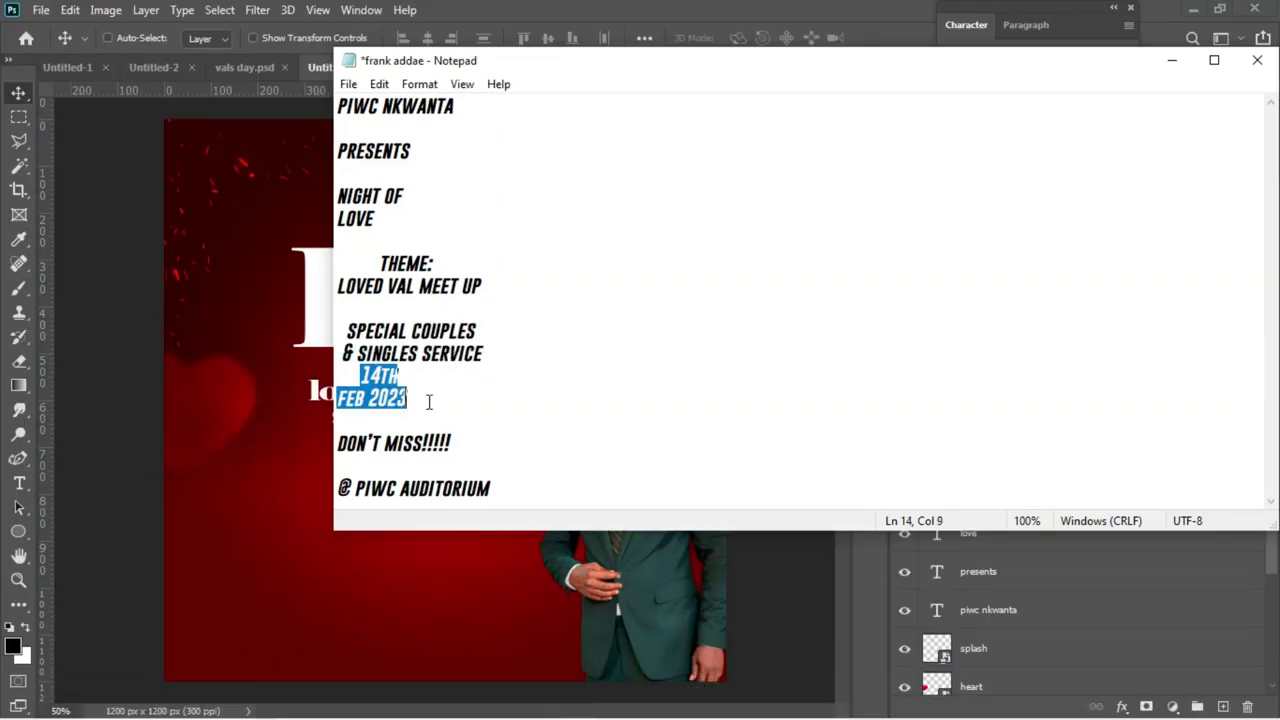
click(317, 460)
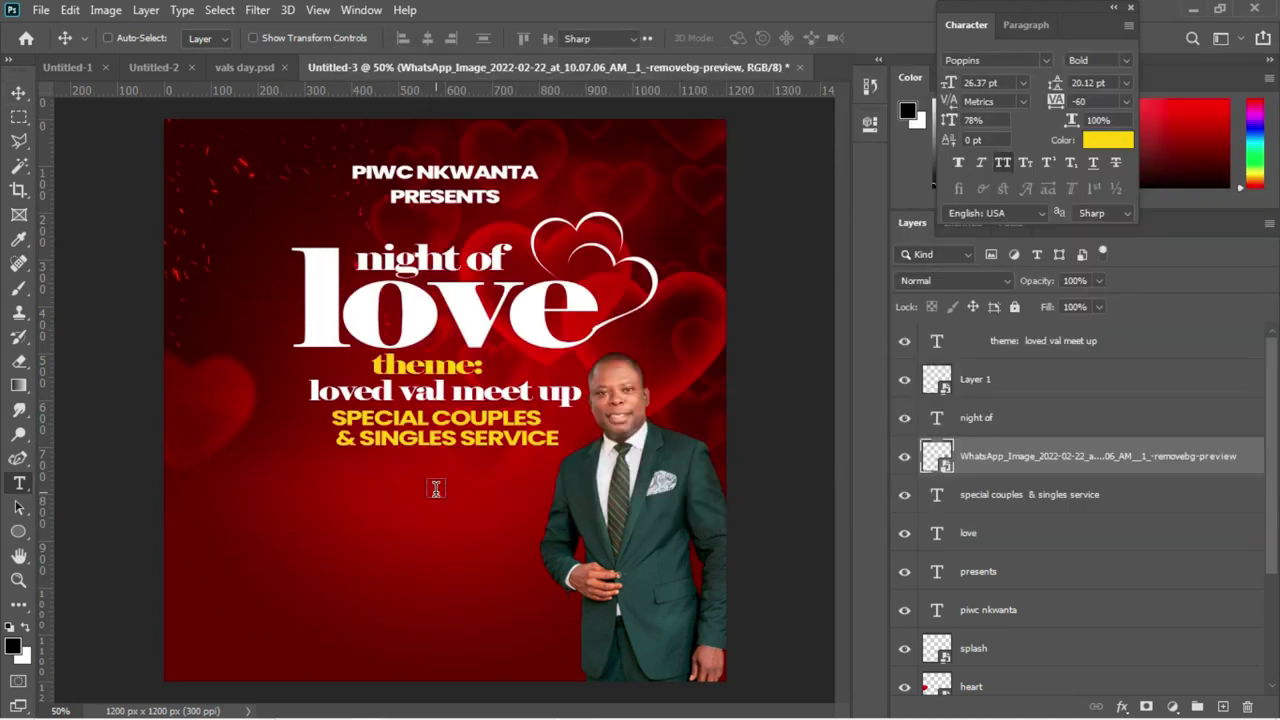
key(t)
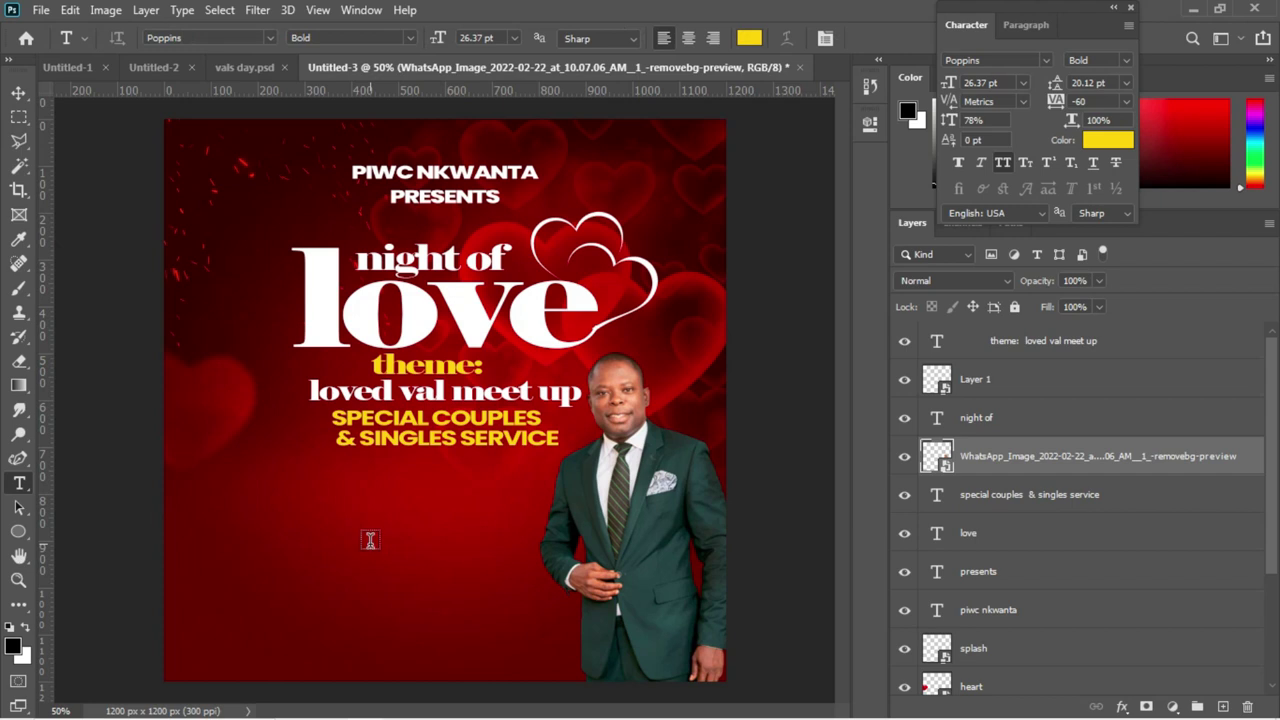
click(370, 540)
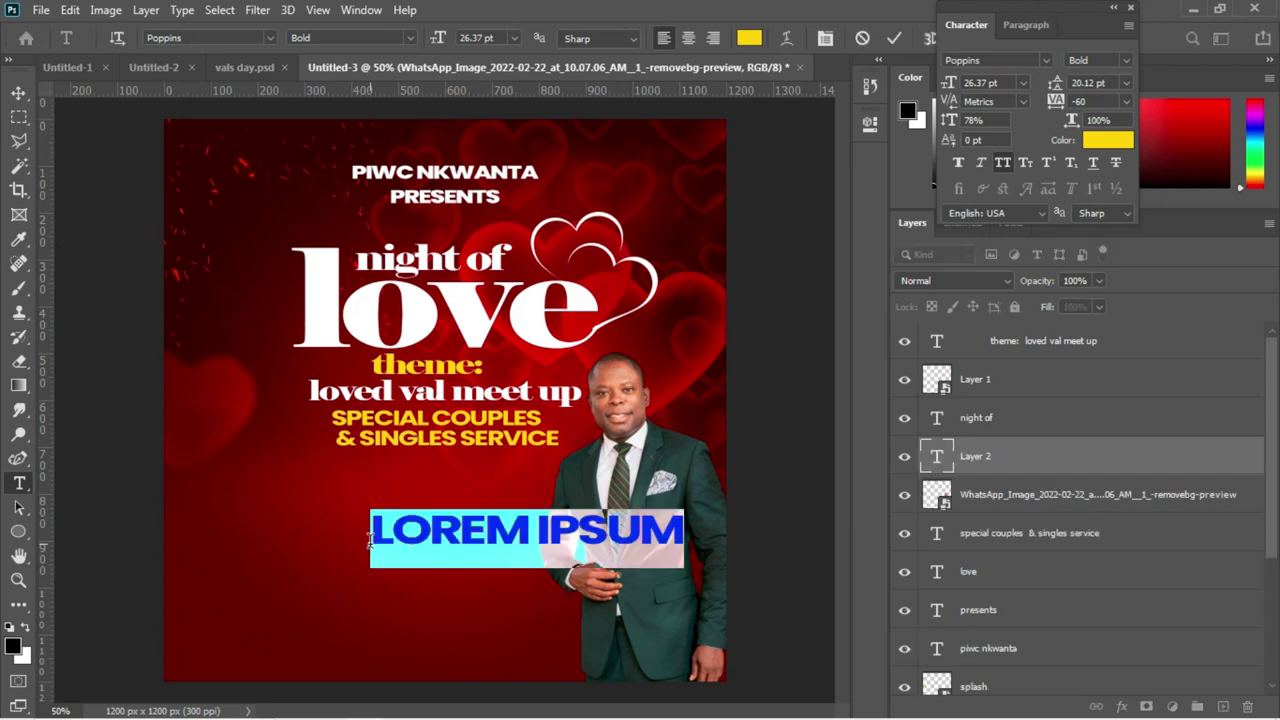
click(372, 548)
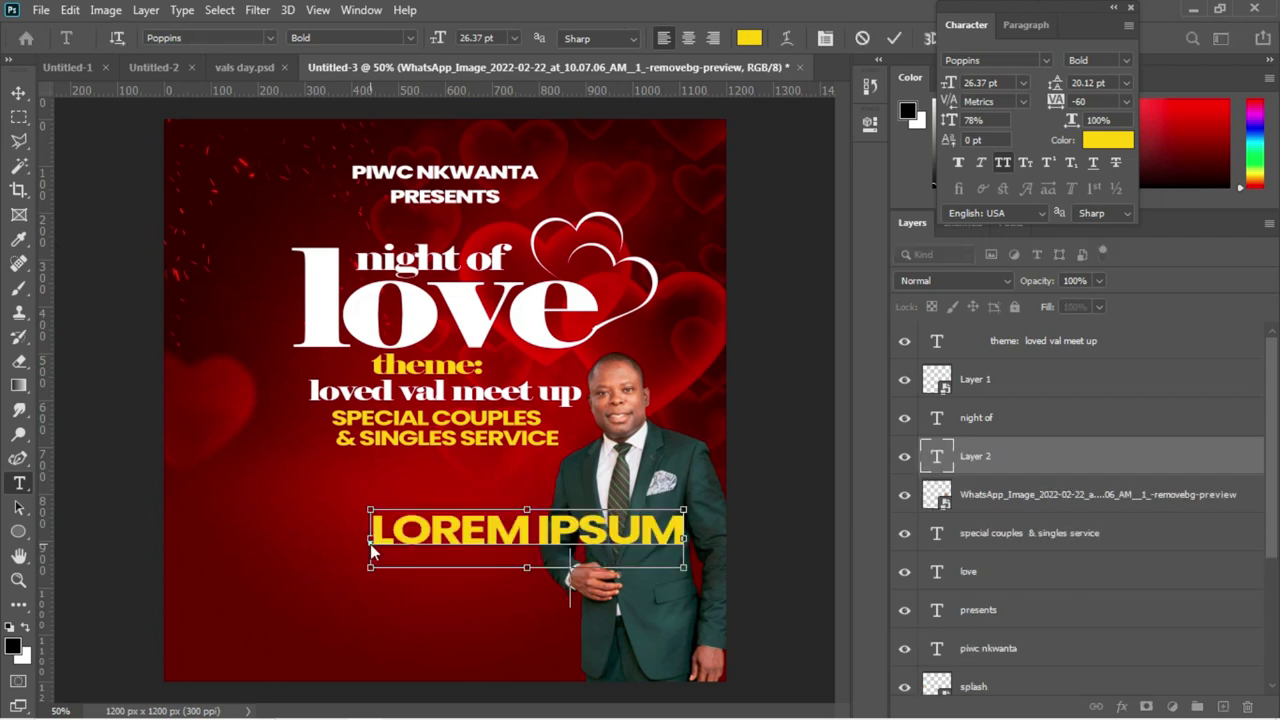
key(ctrl+a)
key(ctrl+v)
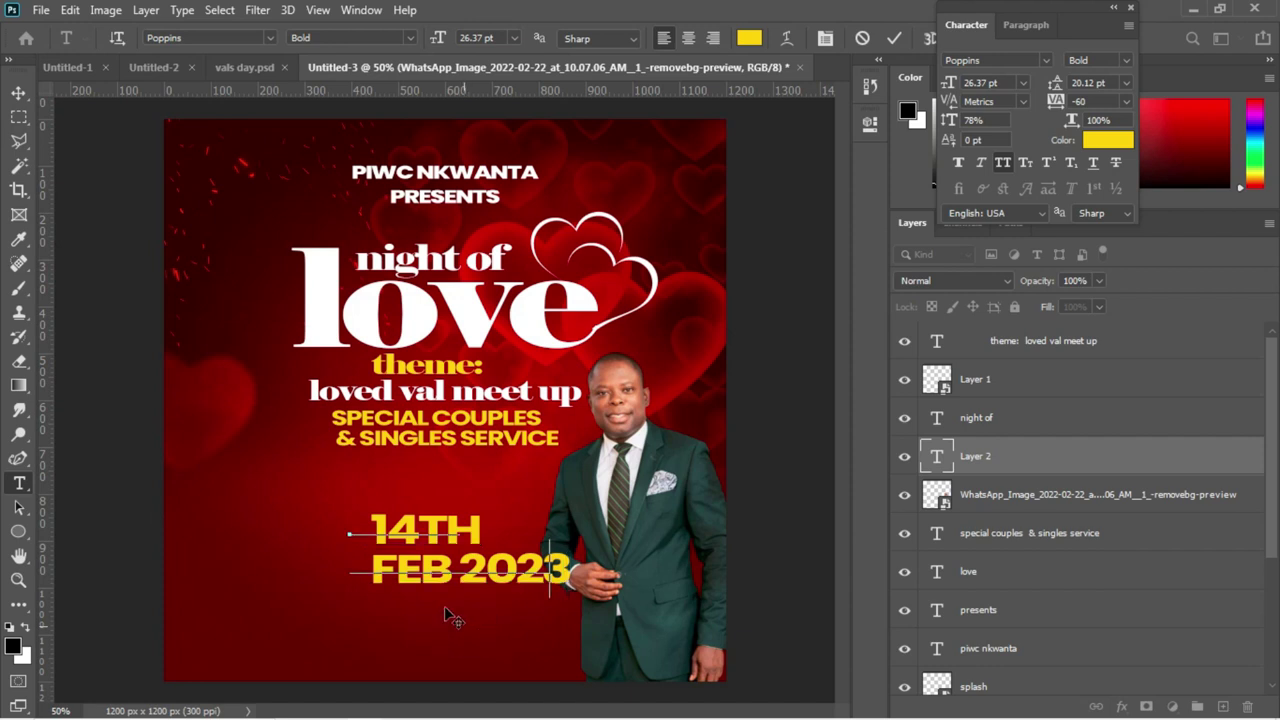
Move the date text beneath the special couples text and indent 14TH so it sits centered above FEB 2023
drag(470, 633, 440, 592)
click(338, 484)
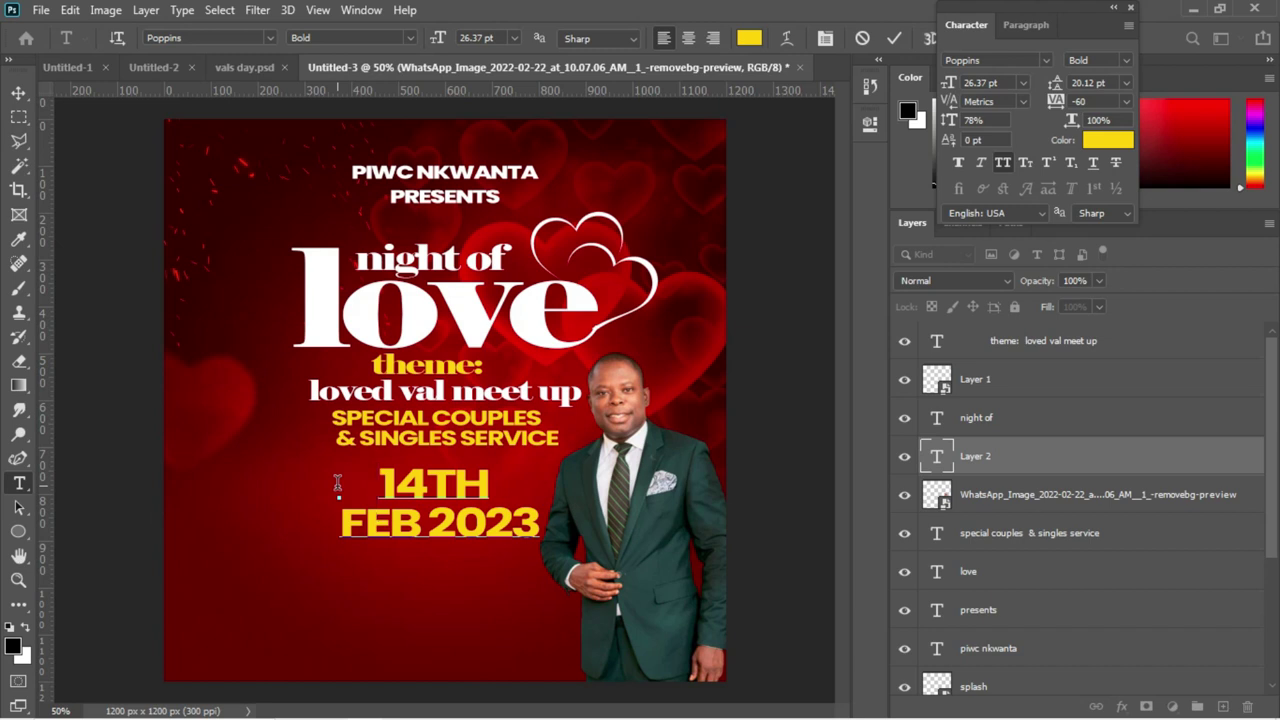
click(4, 136)
Change the date text's color to white ffffff and commit the text layer
key(ctrl+a)
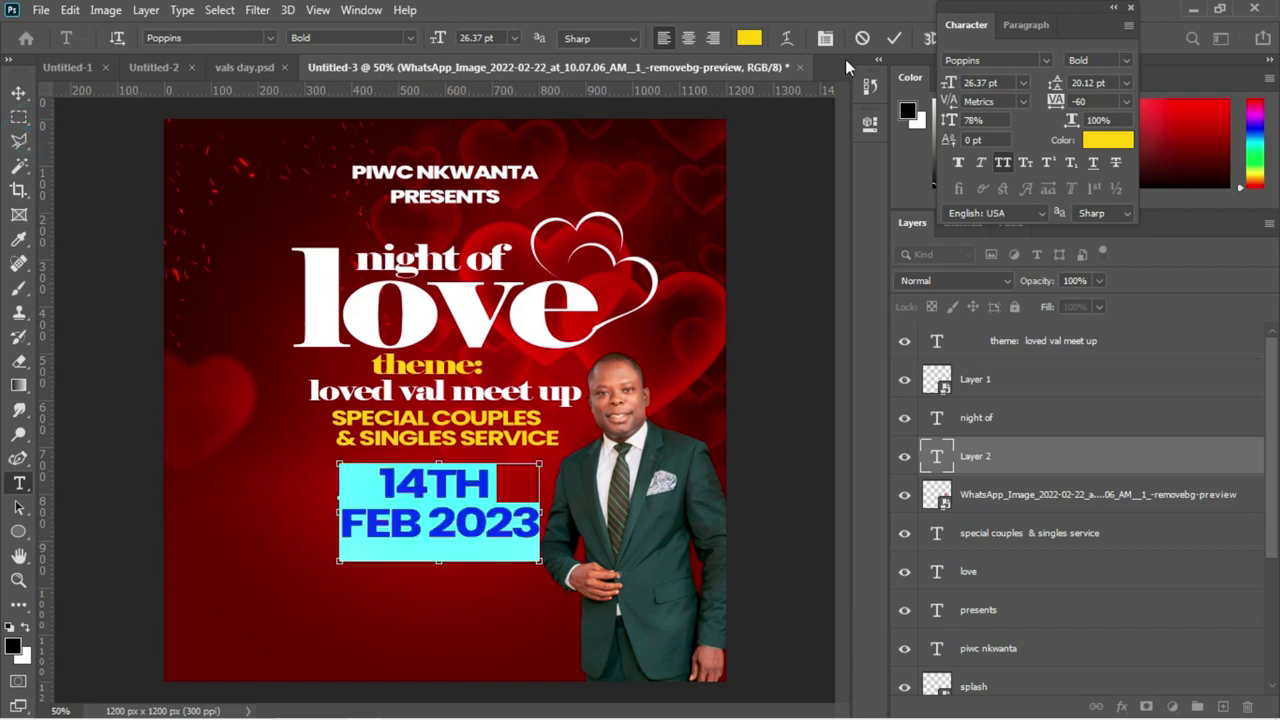
click(1092, 142)
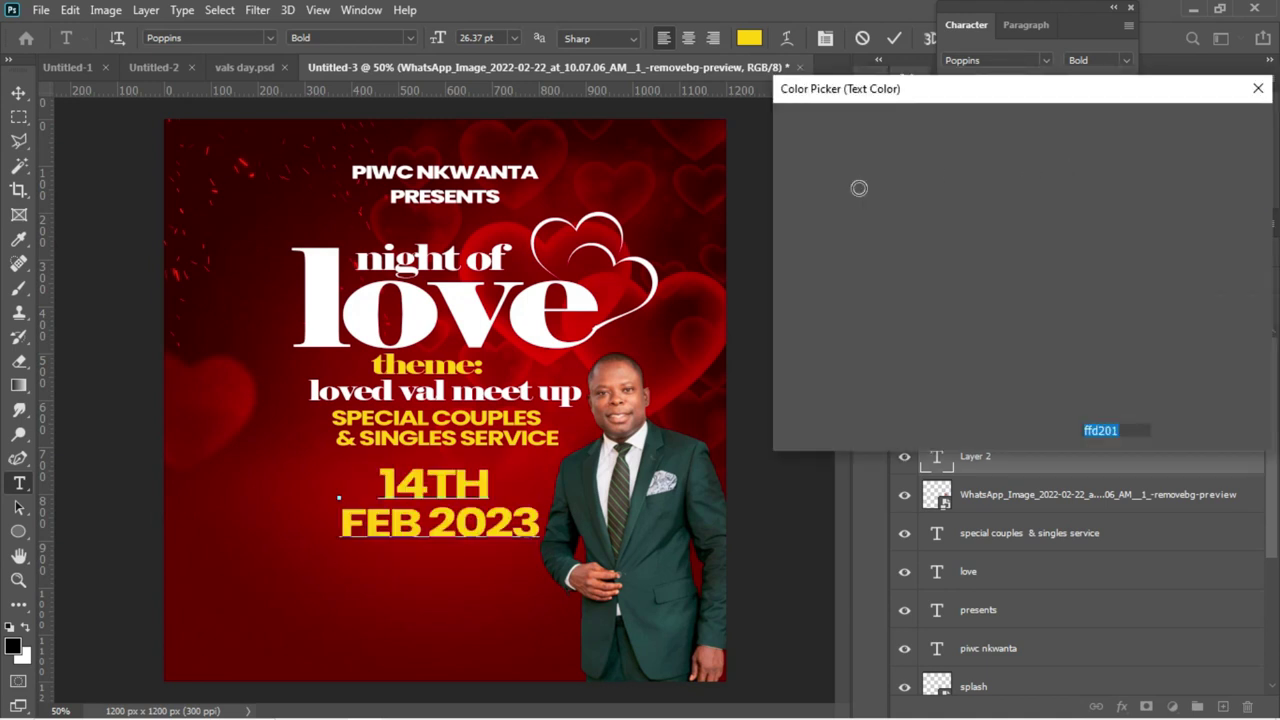
text(ffffff)
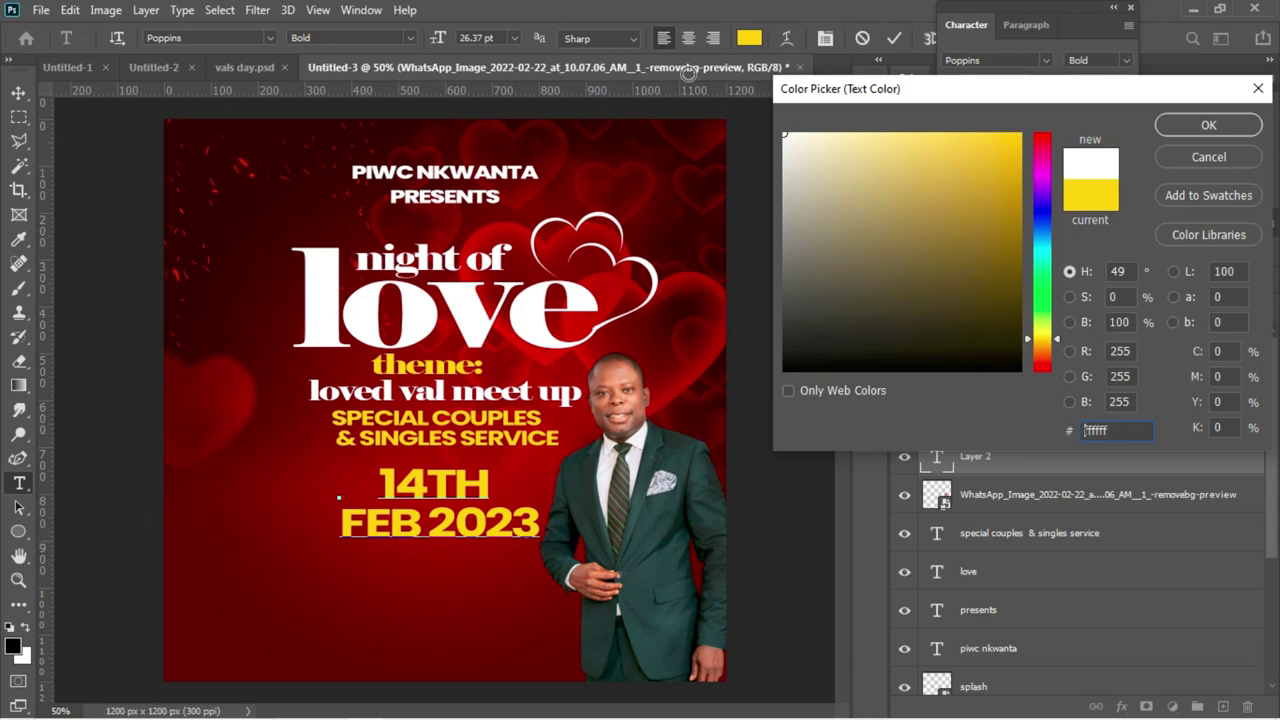
key(Return)
click(893, 40)
click(18, 94)
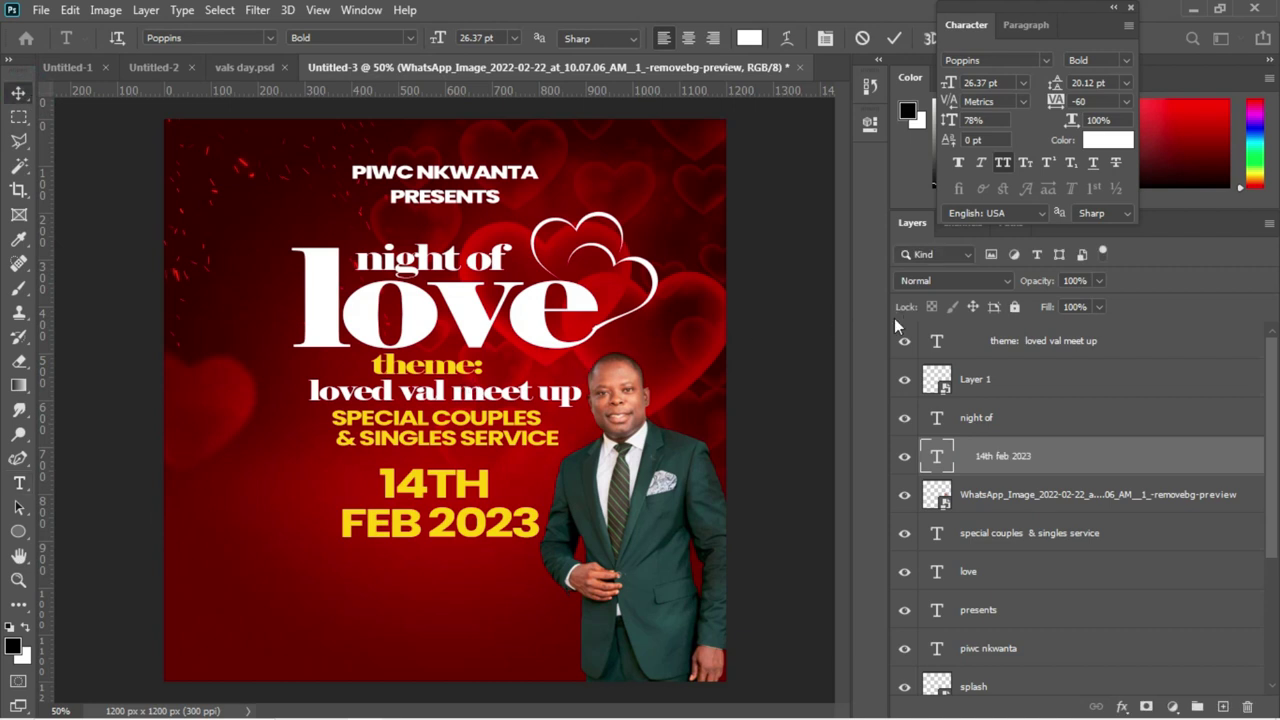
Scale the 14TH FEB 2023 text down to 76.16%
key(ctrl+t)
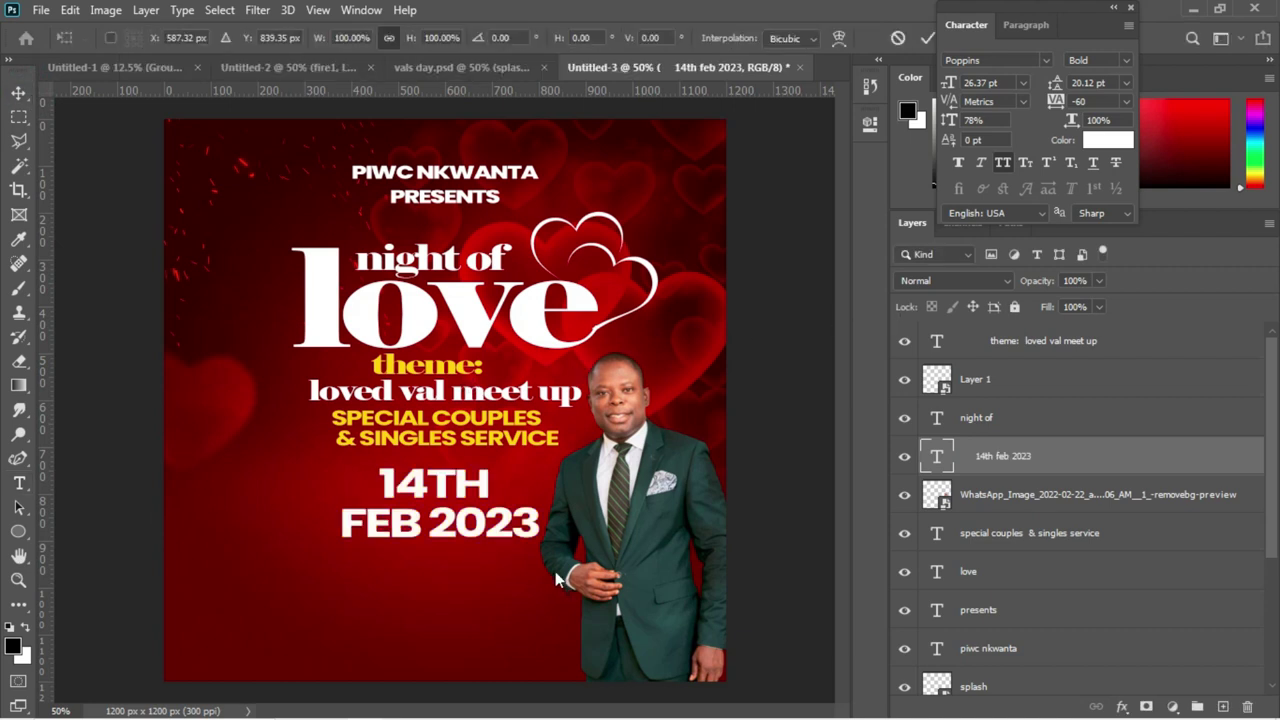
drag(538, 558, 502, 514)
key(Return)
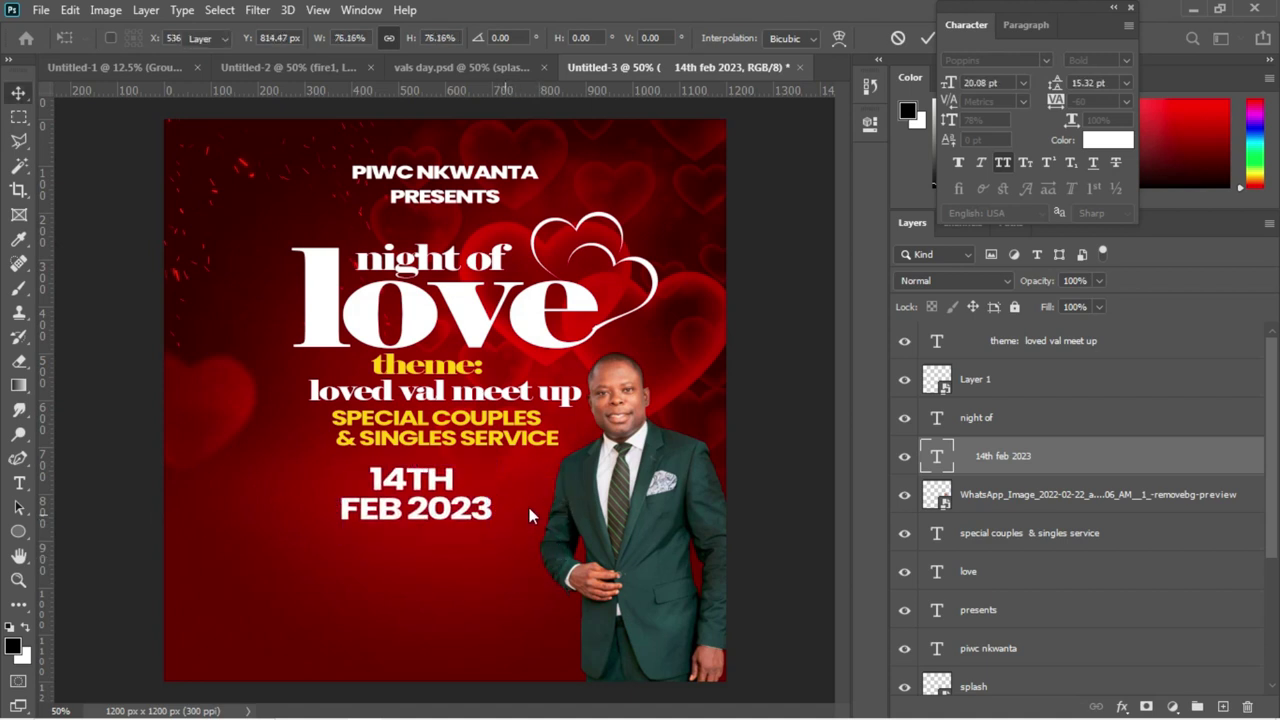
Align the date text to the canvas's horizontal center and nudge it down to leave a gap beneath the special couples text
drag(531, 517, 533, 502)
key(ctrl+a)
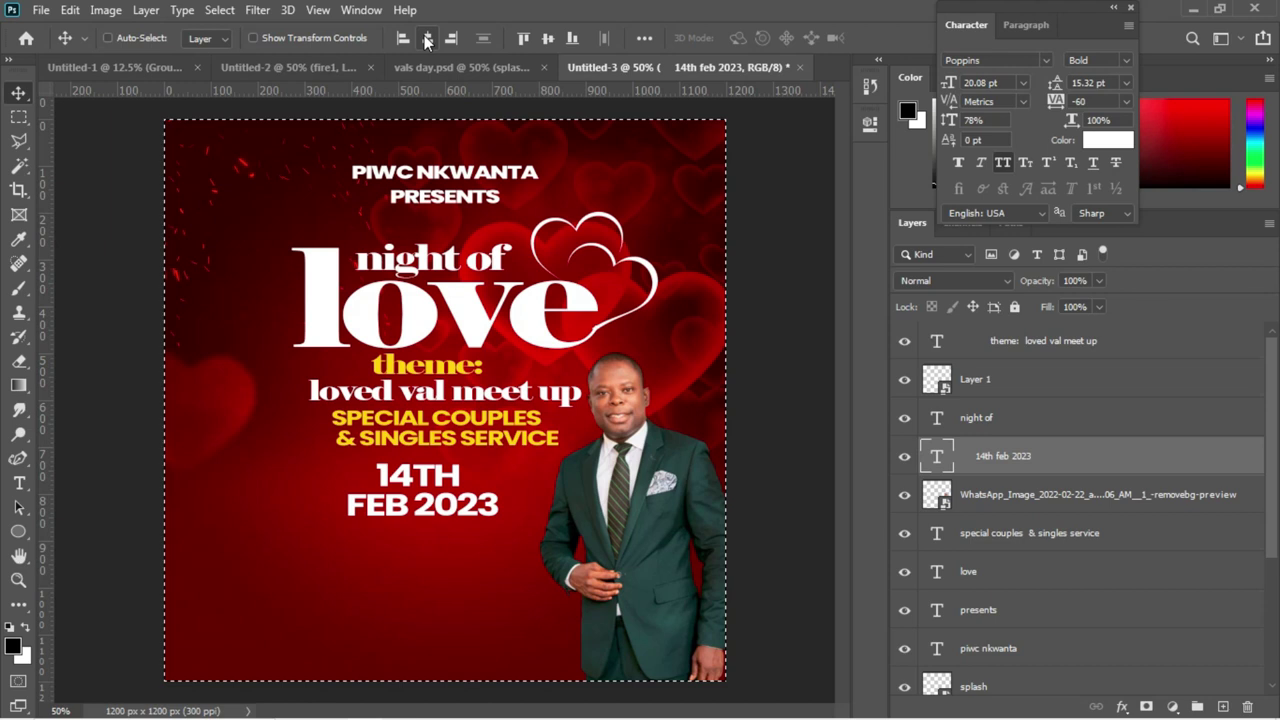
click(427, 40)
key(ctrl+d)
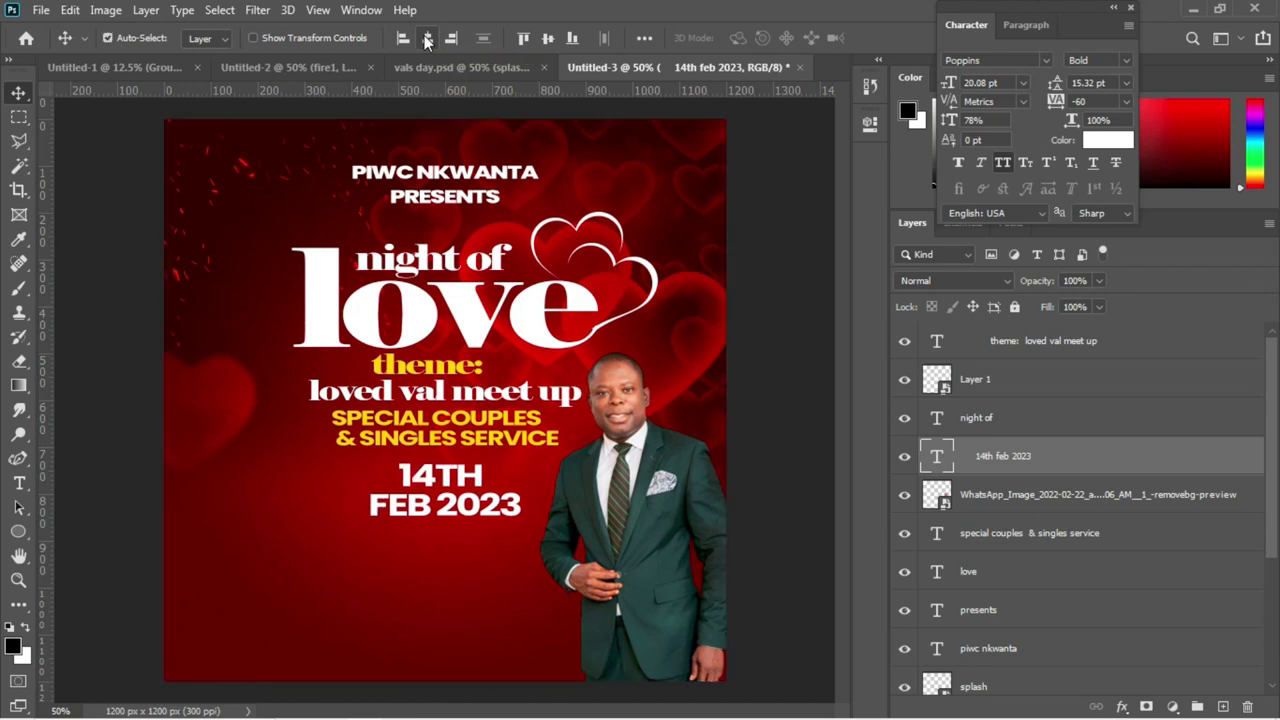
key(Down)
key(Down)
key(Down)
key(Down)
key(Down)
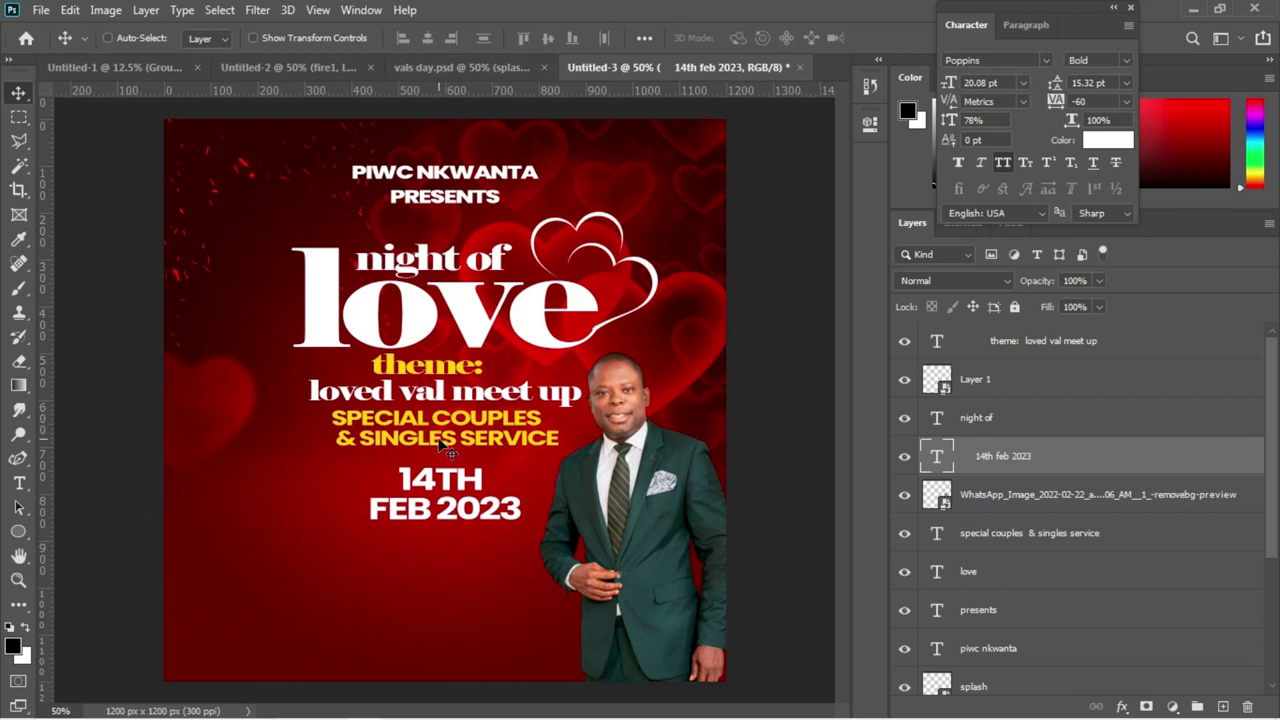
Shift the special couples and singles service text down slightly to widen the gap beneath the theme text
right_click(438, 440)
click(450, 449)
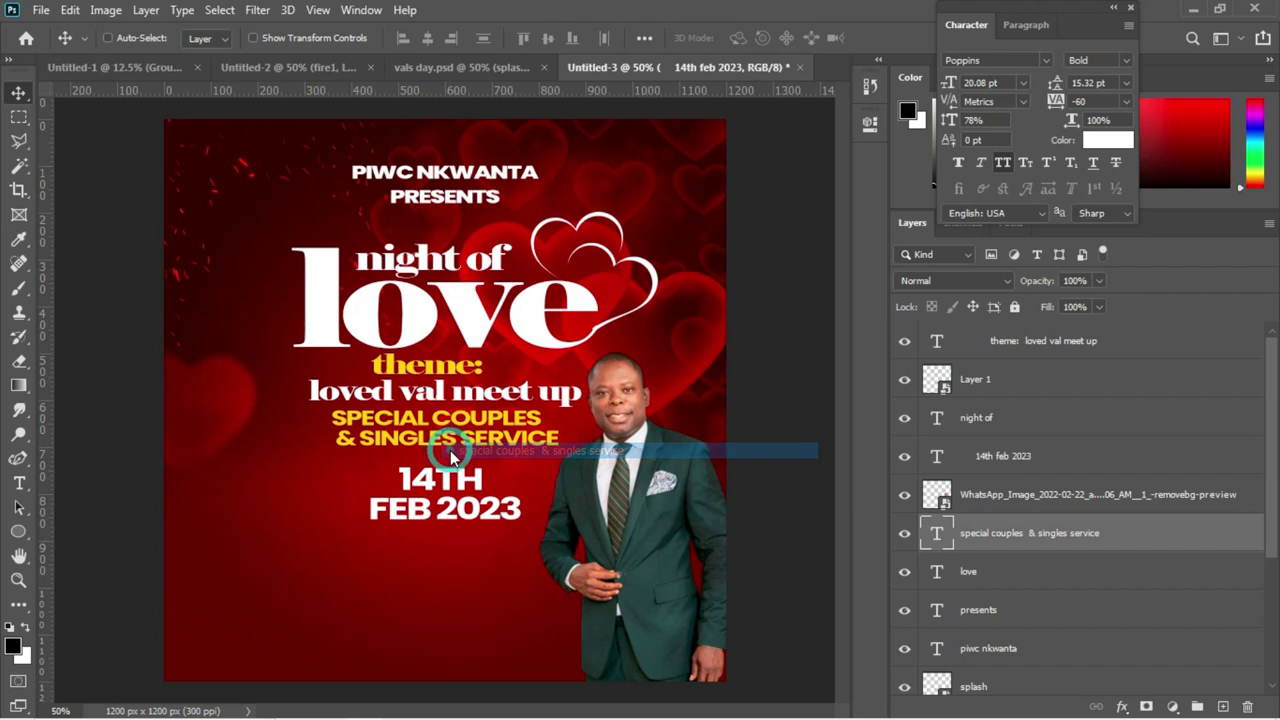
drag(450, 450, 451, 456)
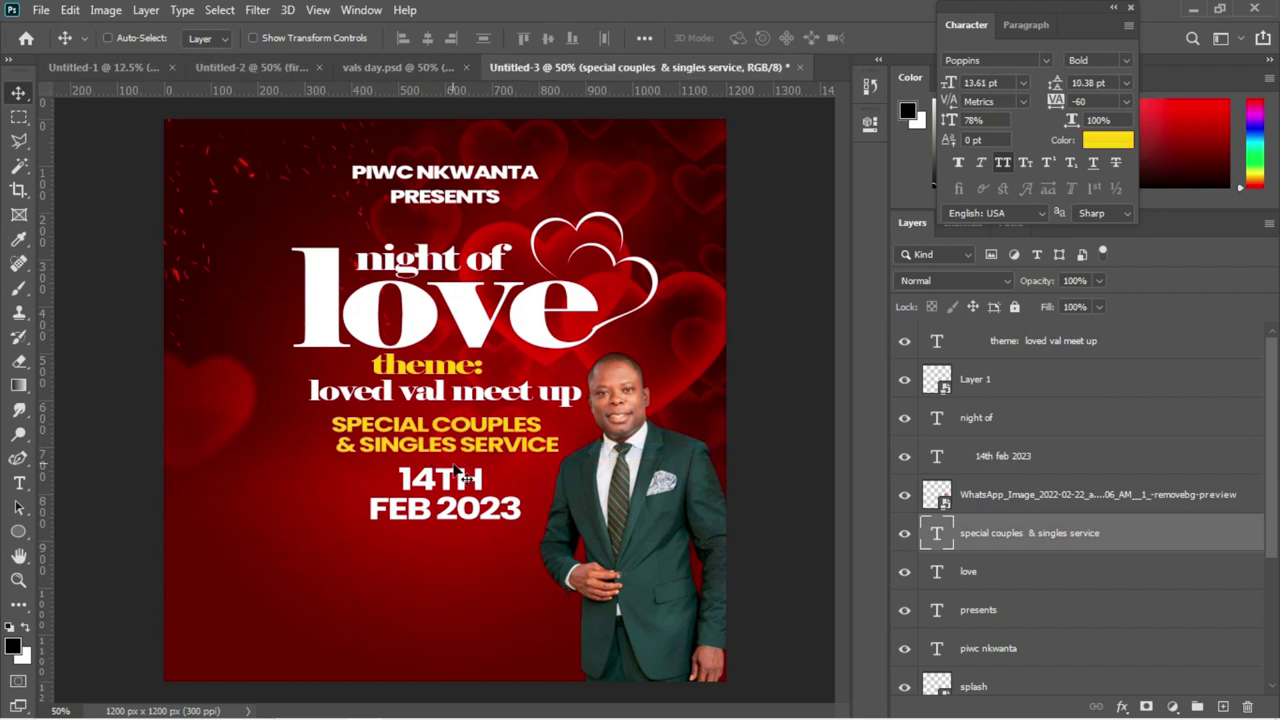
Select the 14th feb 2023 text layer and nudge it up slightly toward the special couples text
right_click(463, 489)
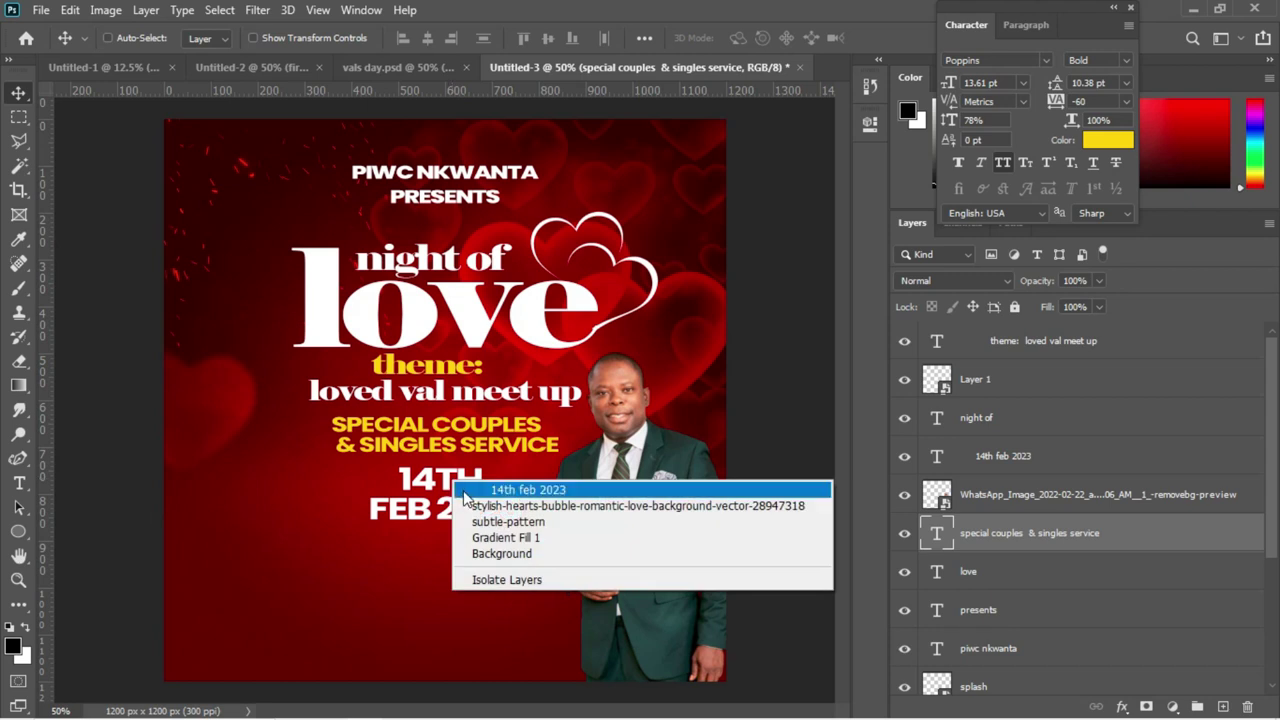
key(Up)
key(Up)
key(Down)
key(Down)
key(Return)
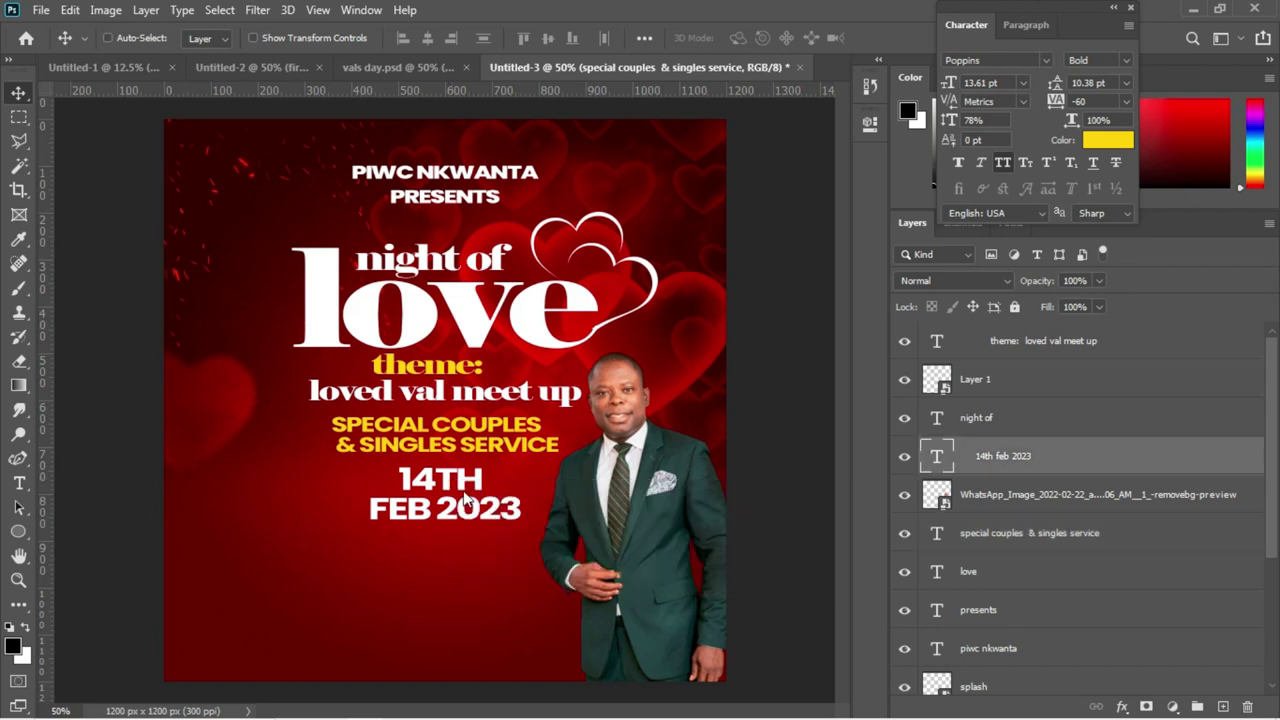
key(Up)
key(Up)
key(Up)
key(Up)
key(Up)
key(Up)
key(Up)
key(Up)
key(Up)
key(Up)
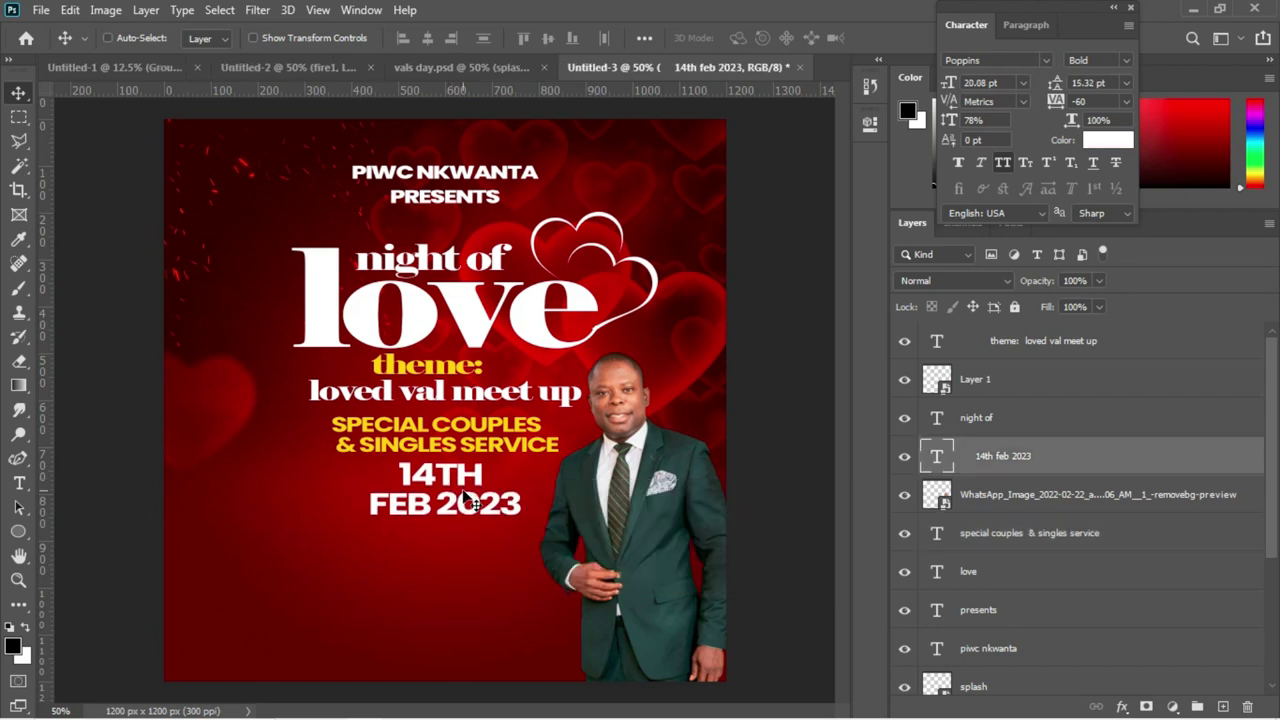
key(Up)
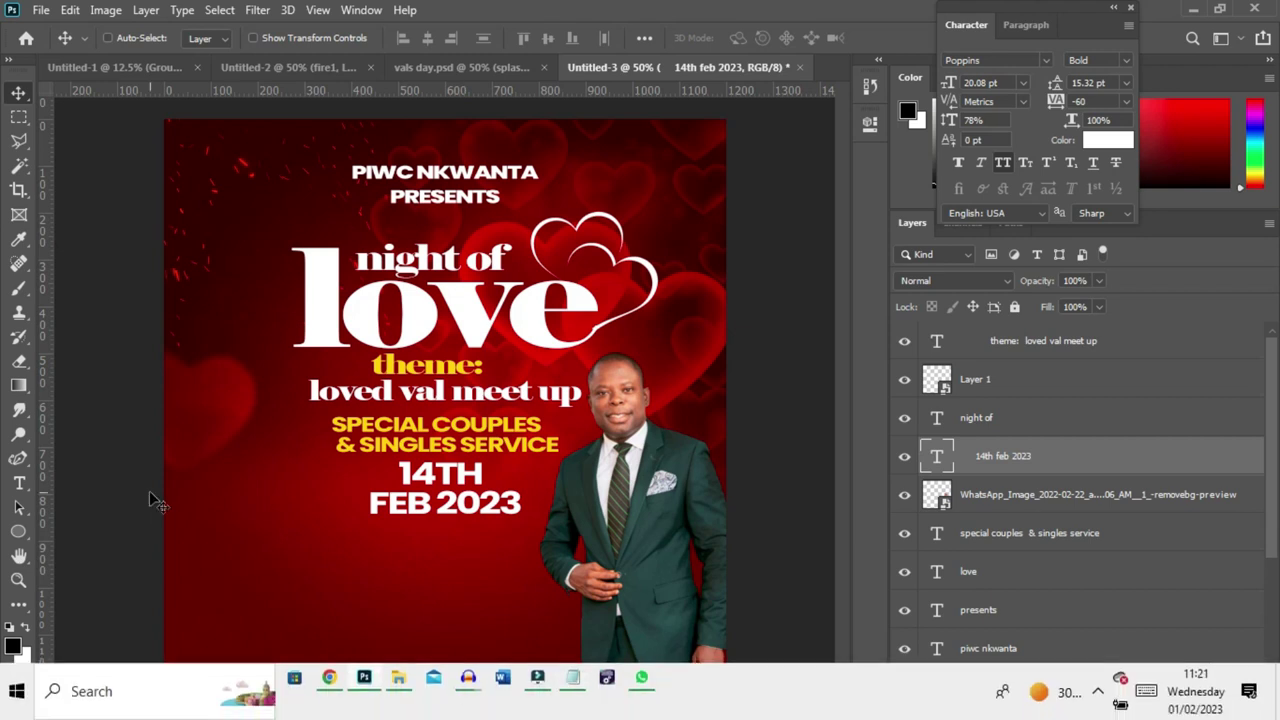
Draw a rectangle about 1324 by 248 px across the bottom of the flyer and fill it with white
click(25, 539)
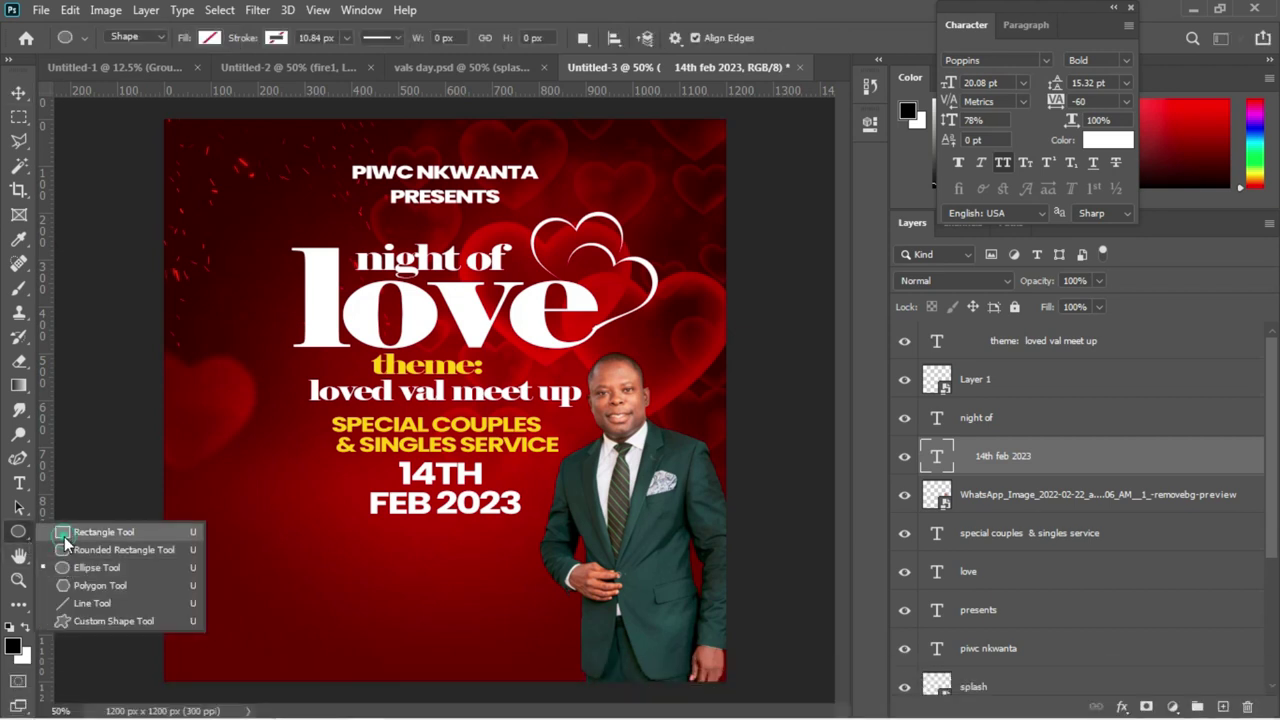
click(66, 541)
drag(137, 581, 757, 696)
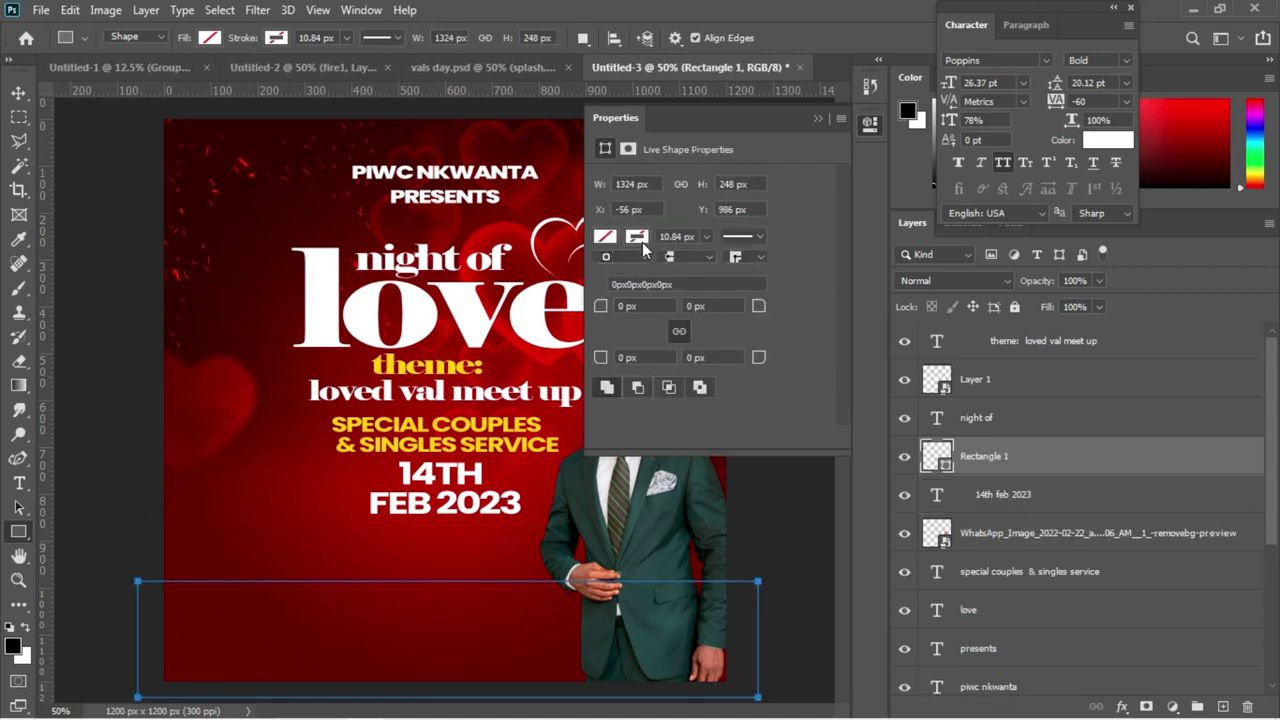
click(643, 245)
click(608, 237)
click(608, 237)
click(607, 335)
Reorder the white rectangle layer beneath the man's photo layer and collapse the shape properties
click(17, 93)
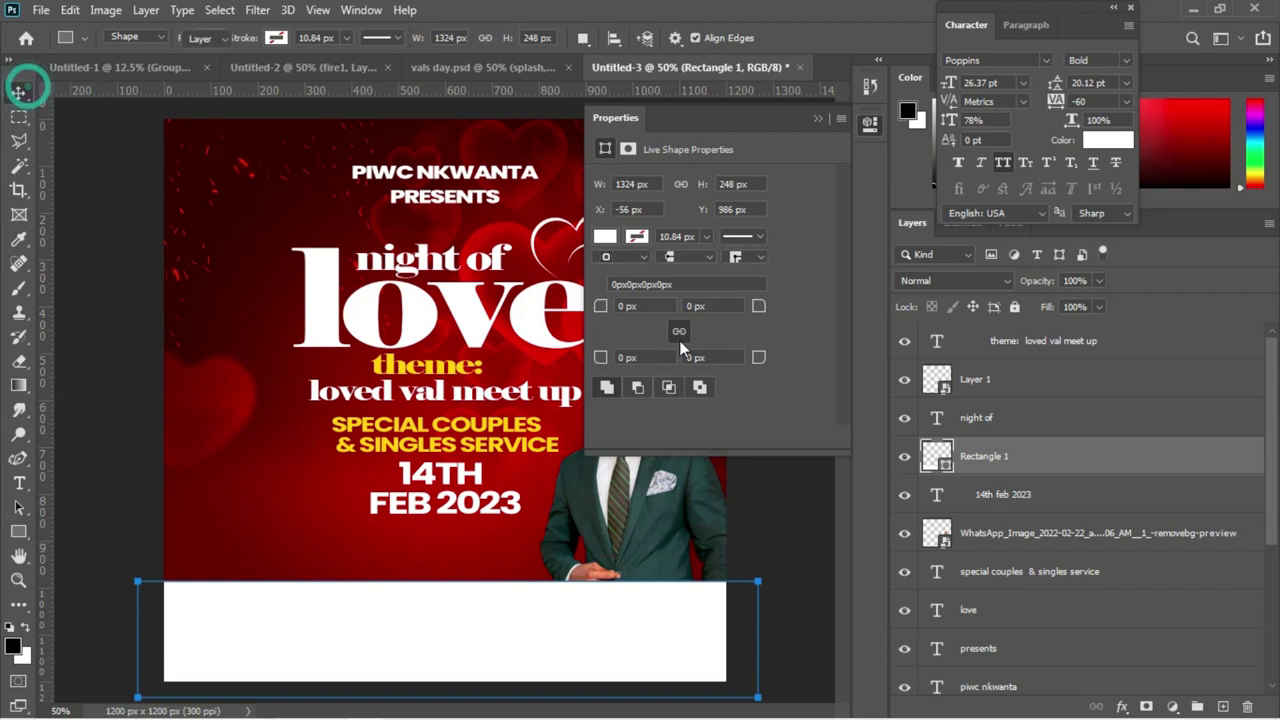
drag(980, 456, 962, 566)
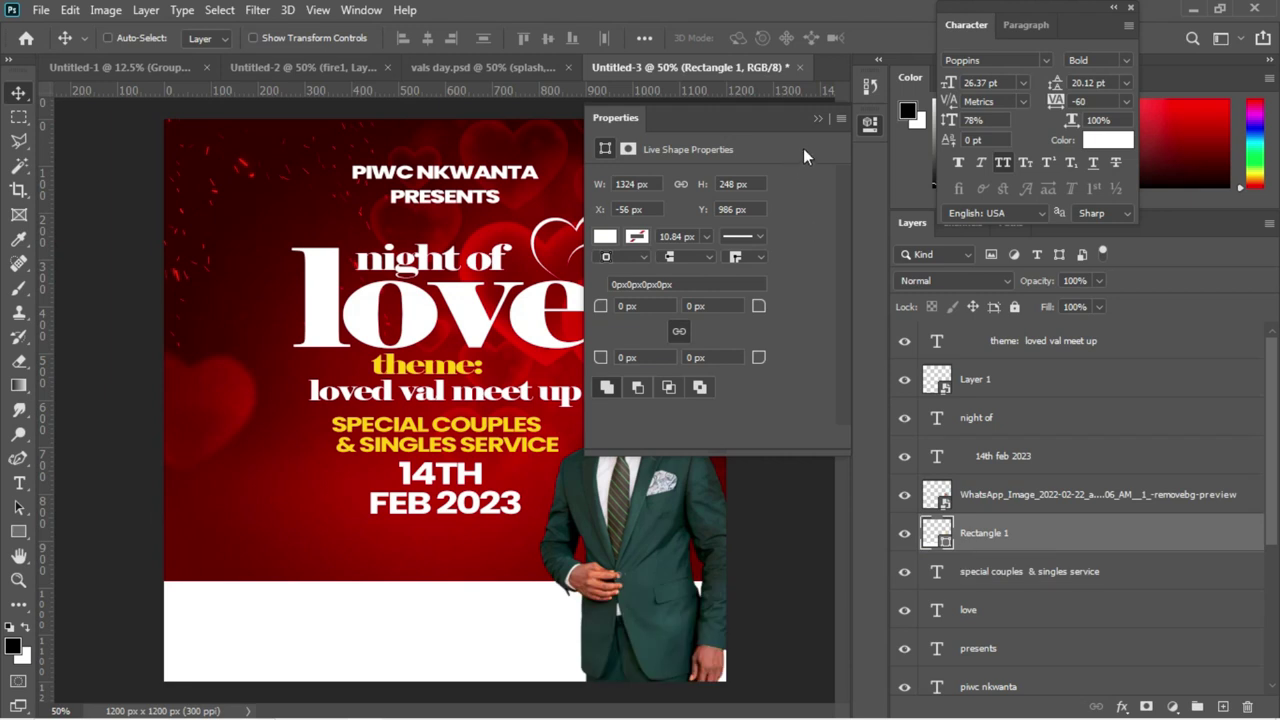
click(817, 118)
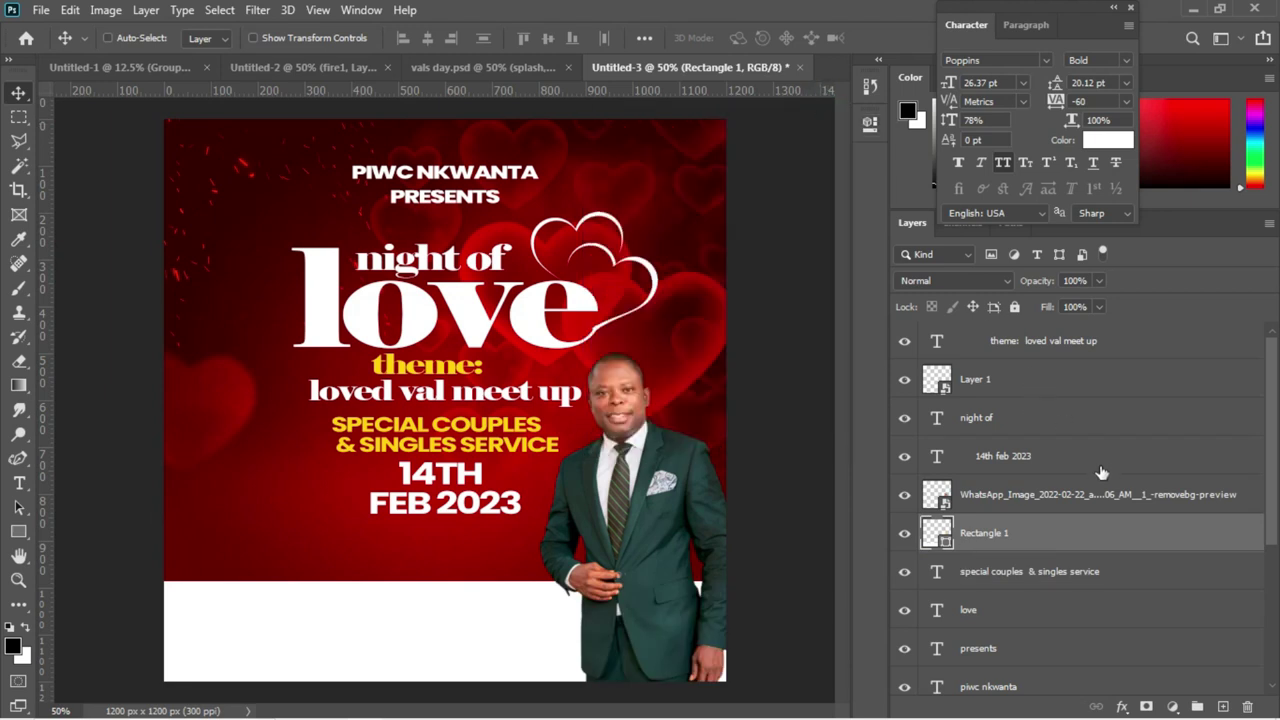
Switch to the flyer notes in Notepad and copy the DON'T MISS!!!!! line
mouse_move(590, 712)
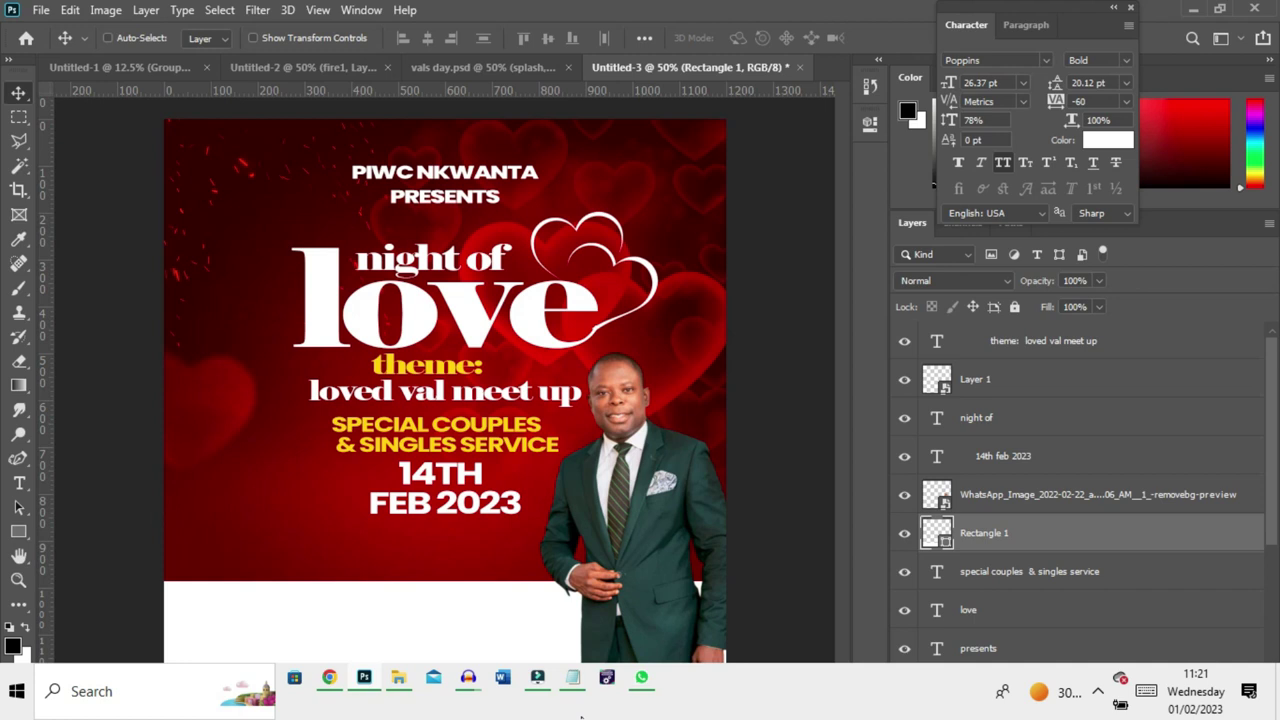
mouse_move(578, 688)
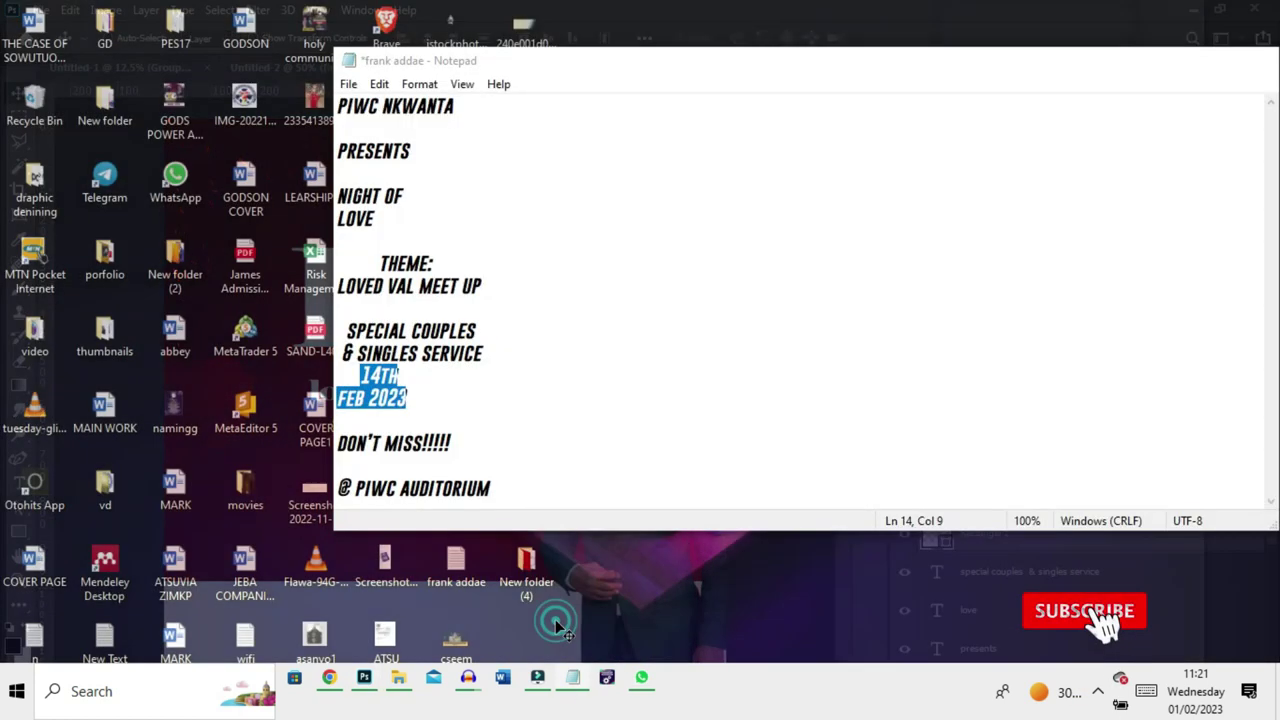
click(560, 625)
drag(458, 447, 338, 437)
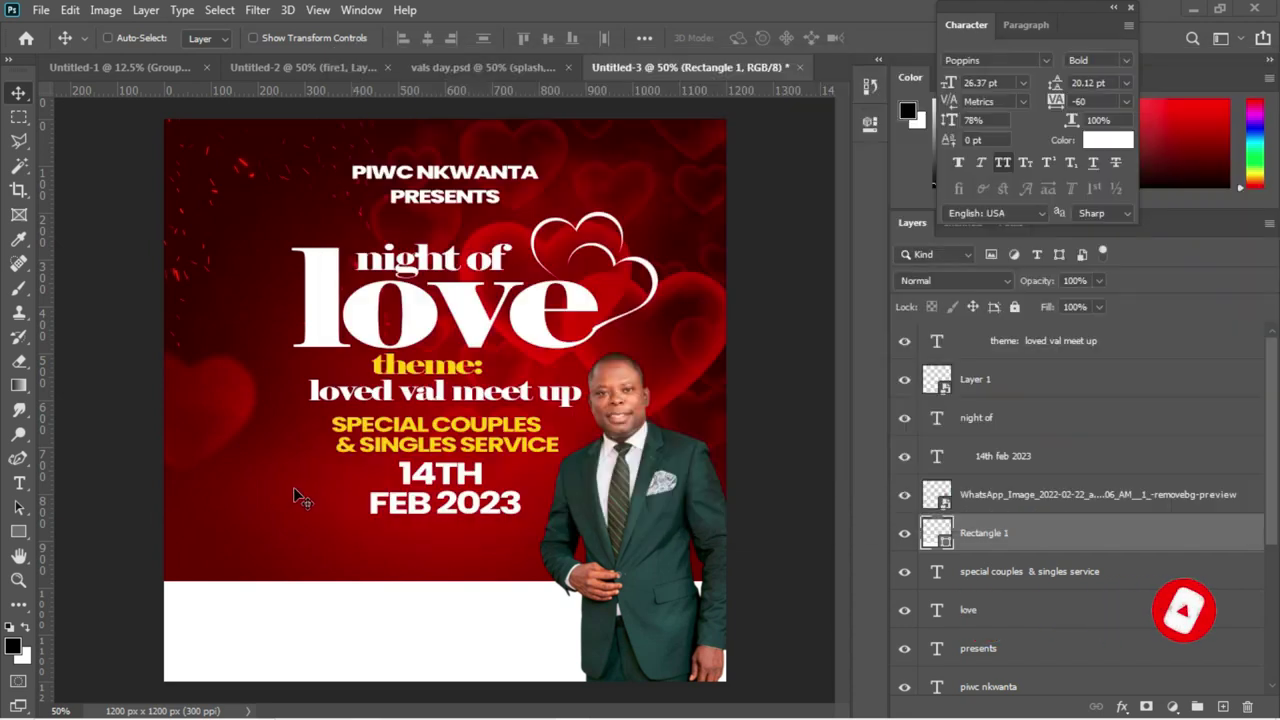
Return to Photoshop and add a new text layer reading DON'T MISS!!!!! beneath the date
click(291, 486)
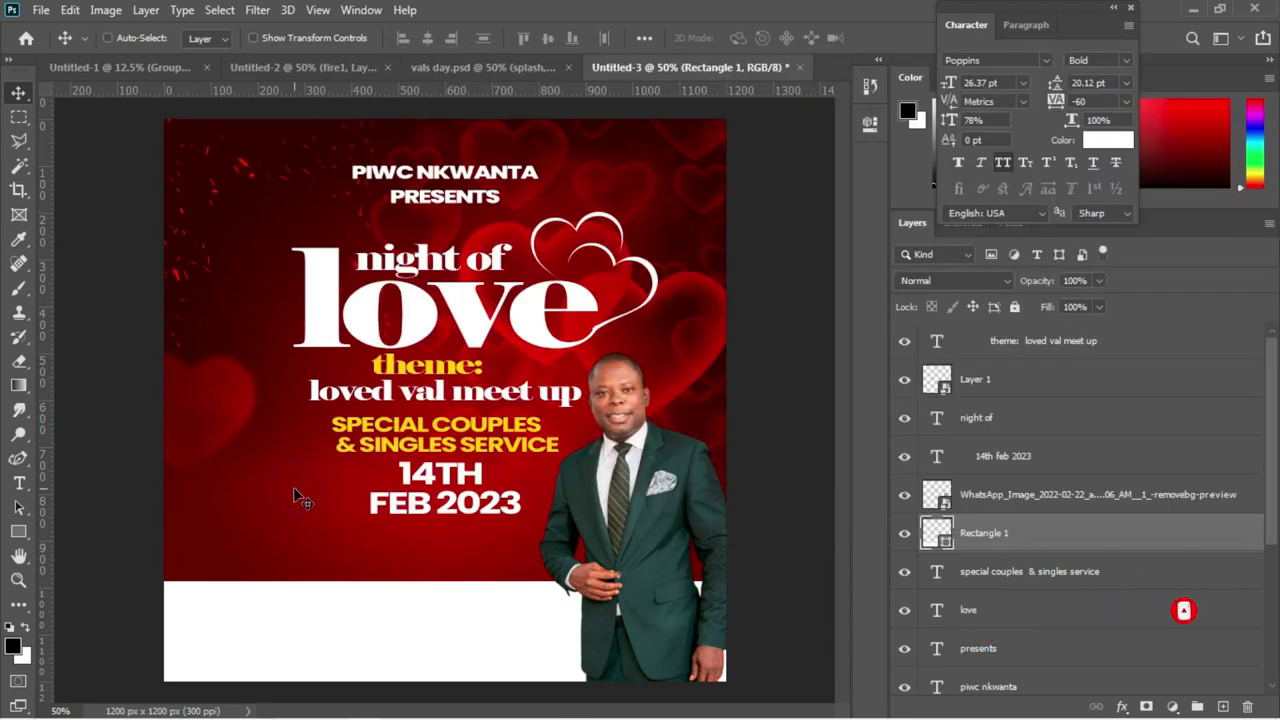
key(t)
click(316, 546)
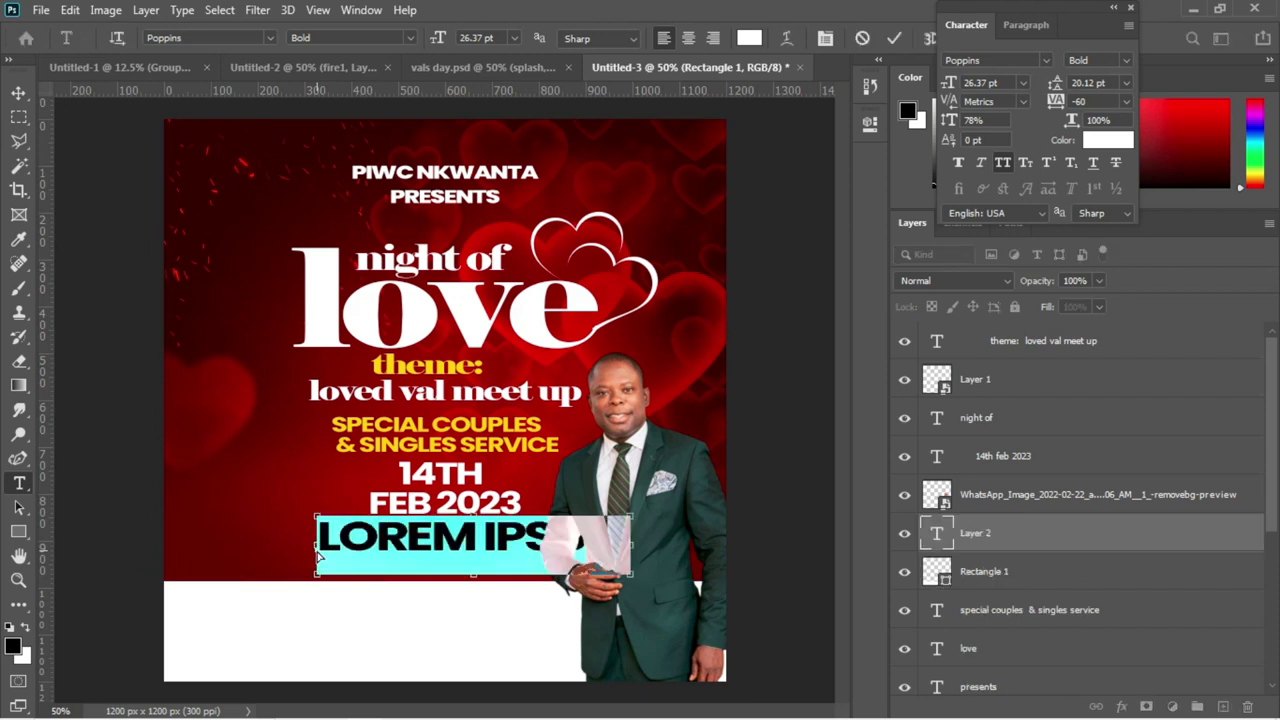
text(DON'T MISS)
key(ctrl)
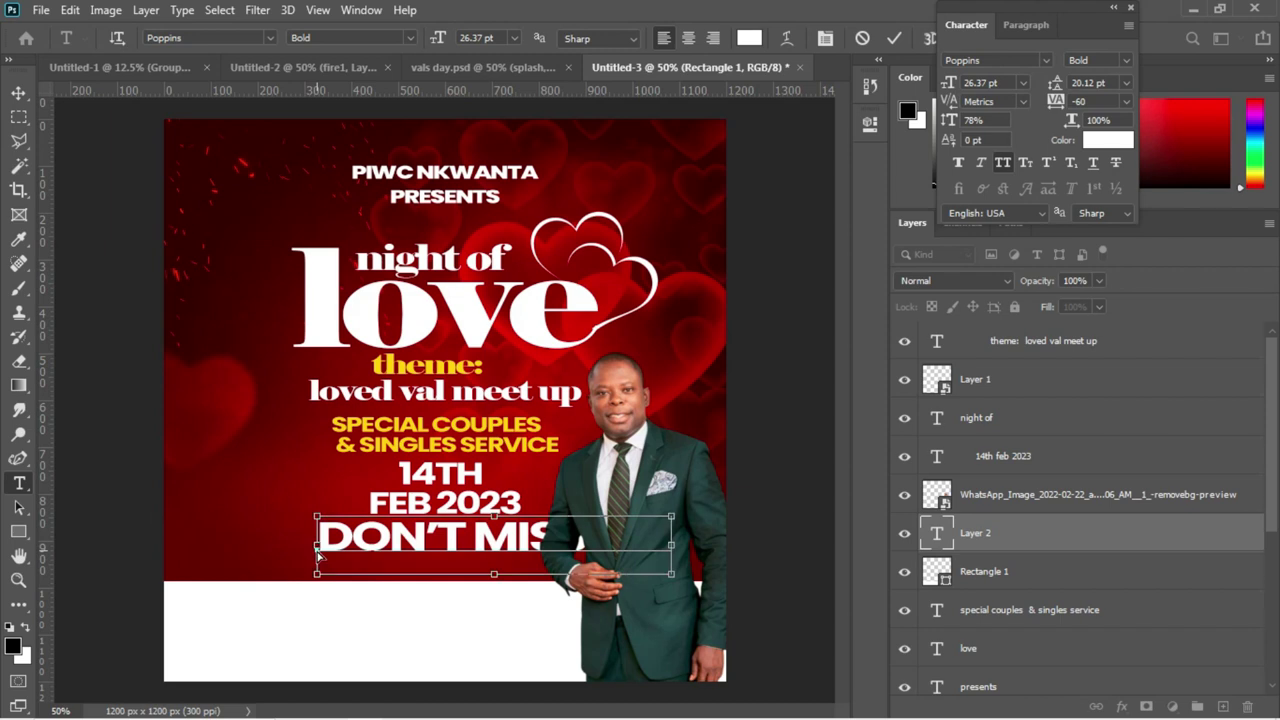
Turn off All Caps for the don't miss text, set its font to I Found My Valentine and commit it
key(ctrl+a)
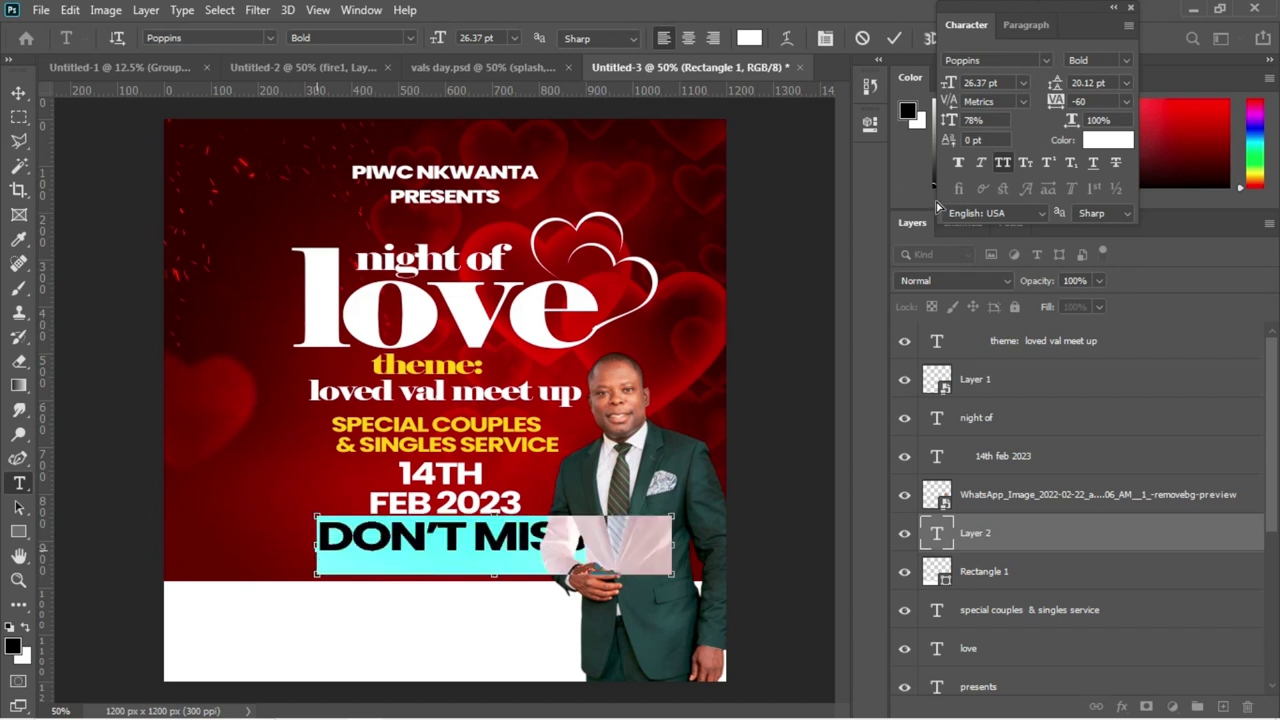
click(1004, 174)
click(1047, 60)
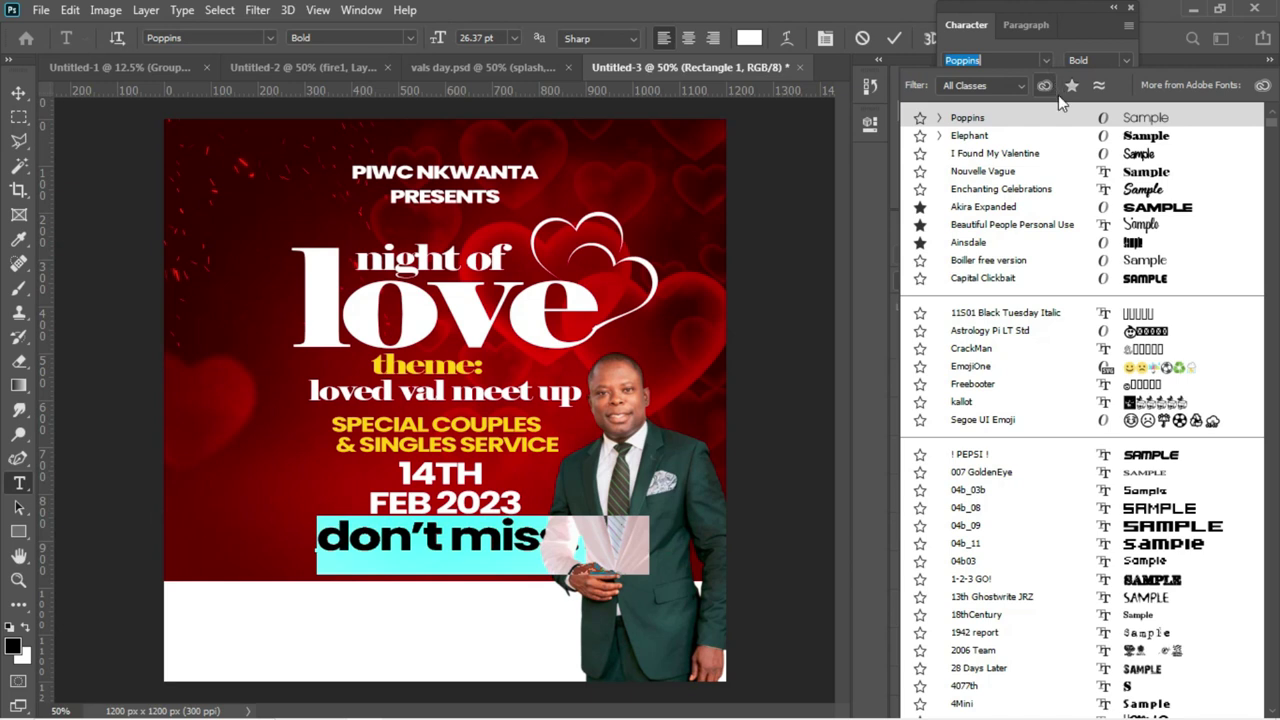
click(1052, 156)
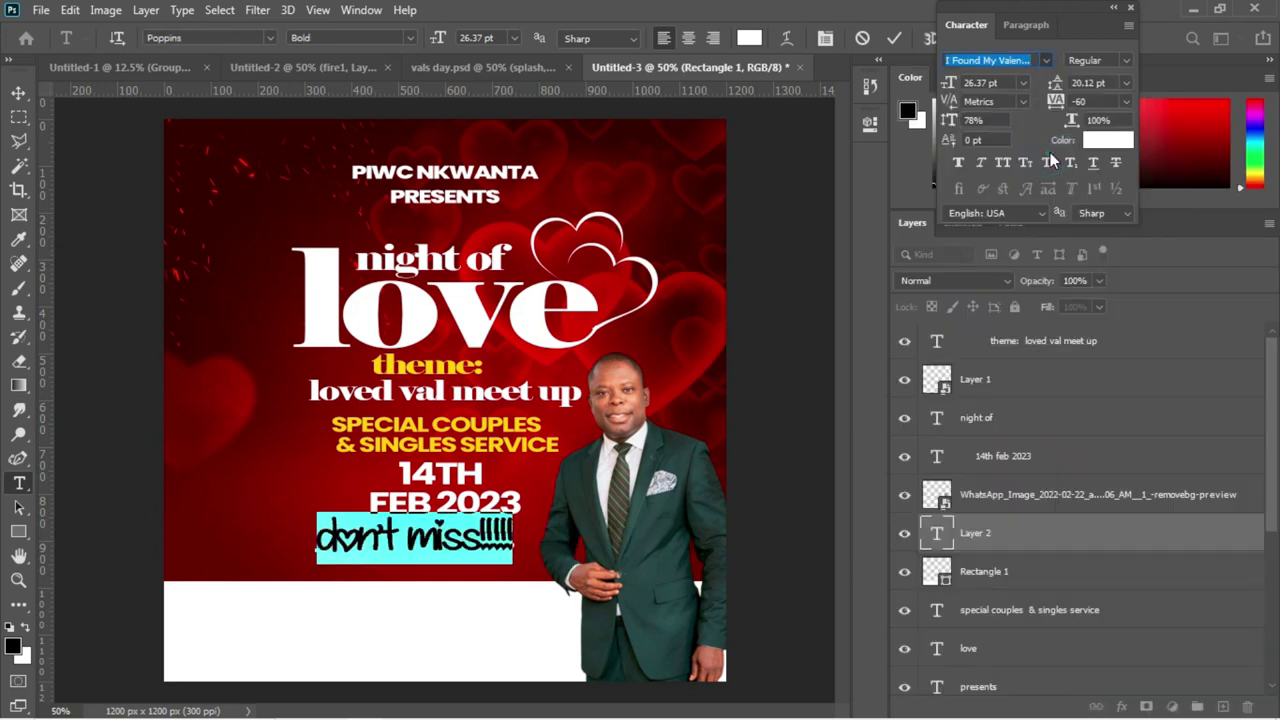
key(ctrl+z)
key(ctrl+shift+z)
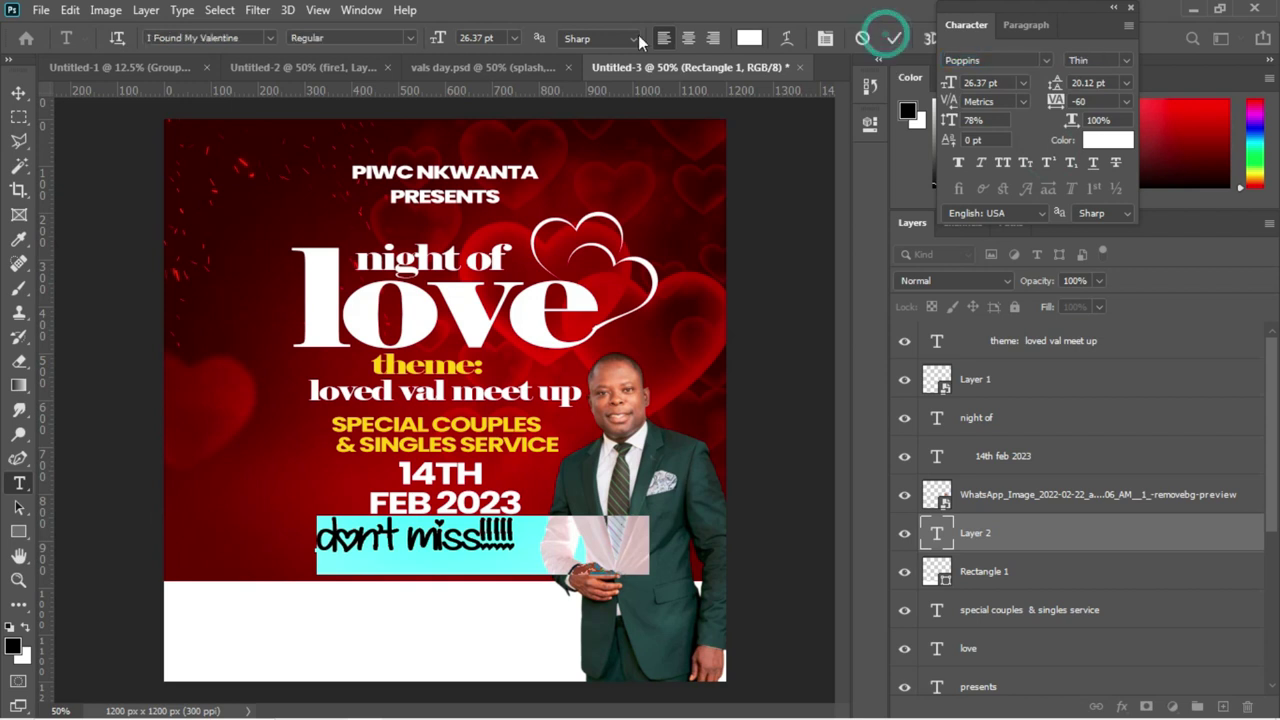
click(19, 93)
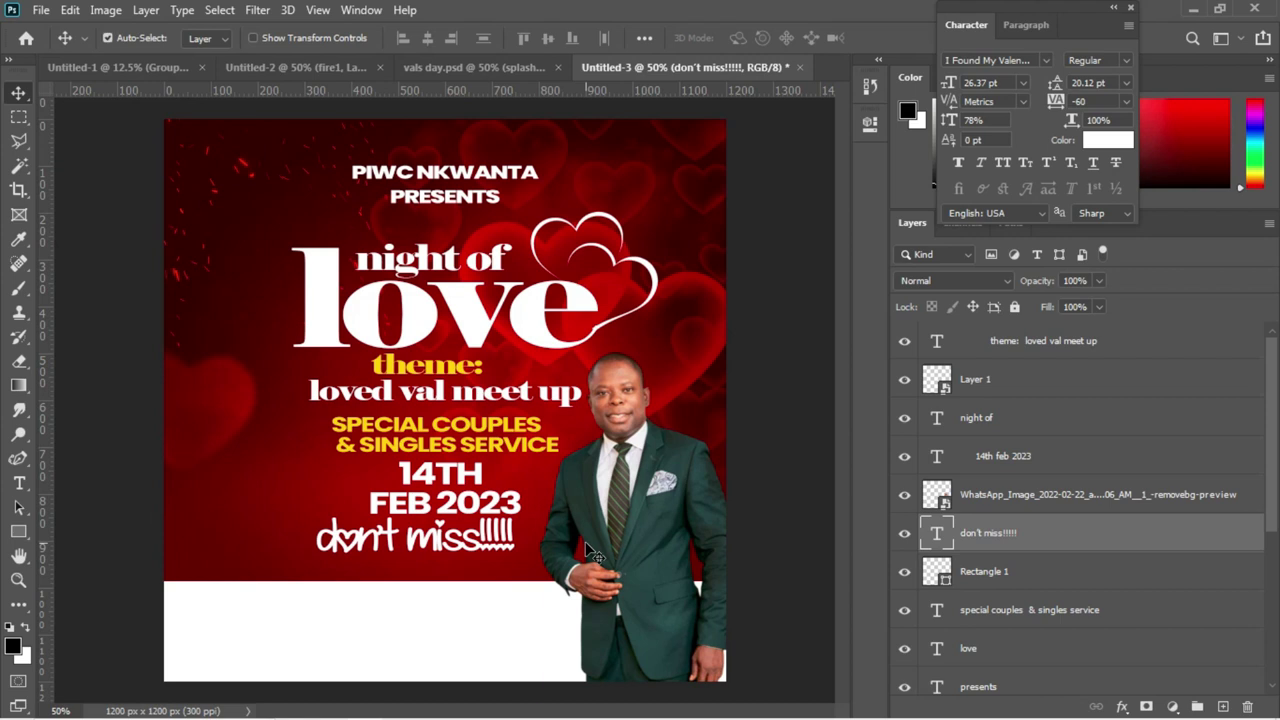
Align the don't miss text to the canvas's horizontal center and scale it down to 67.88%
key(ctrl+a)
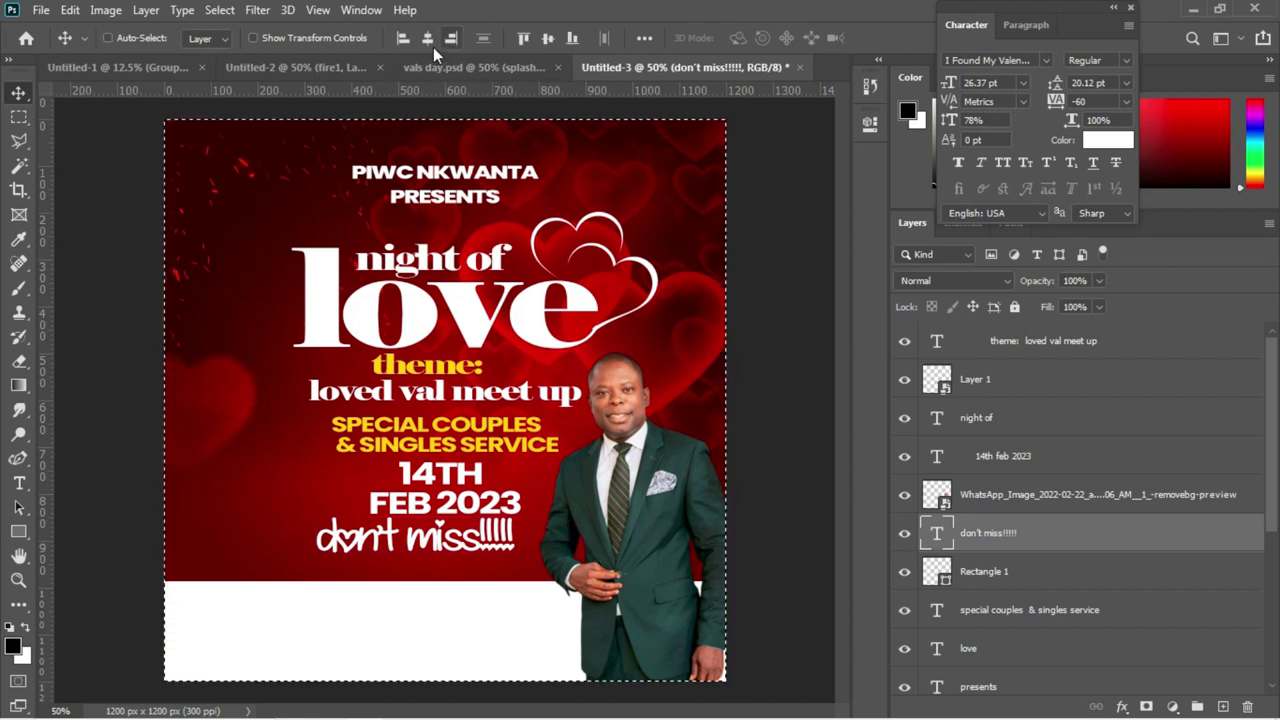
click(432, 44)
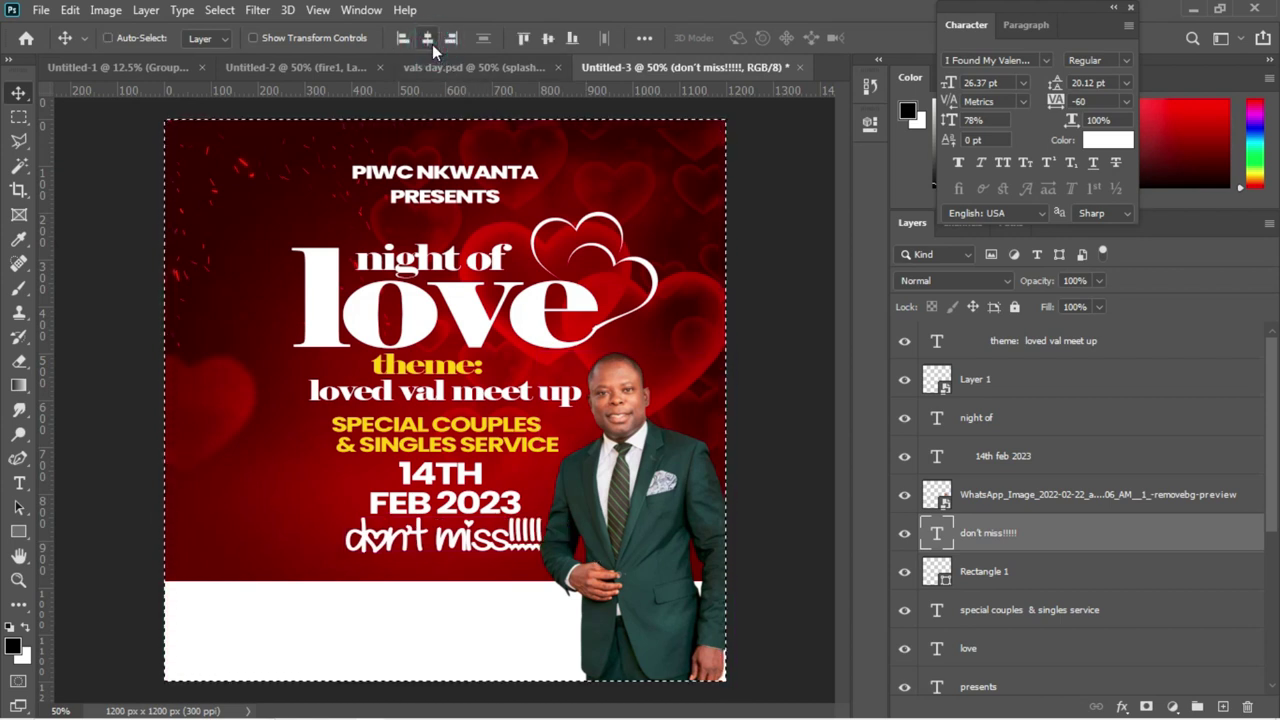
key(ctrl+d)
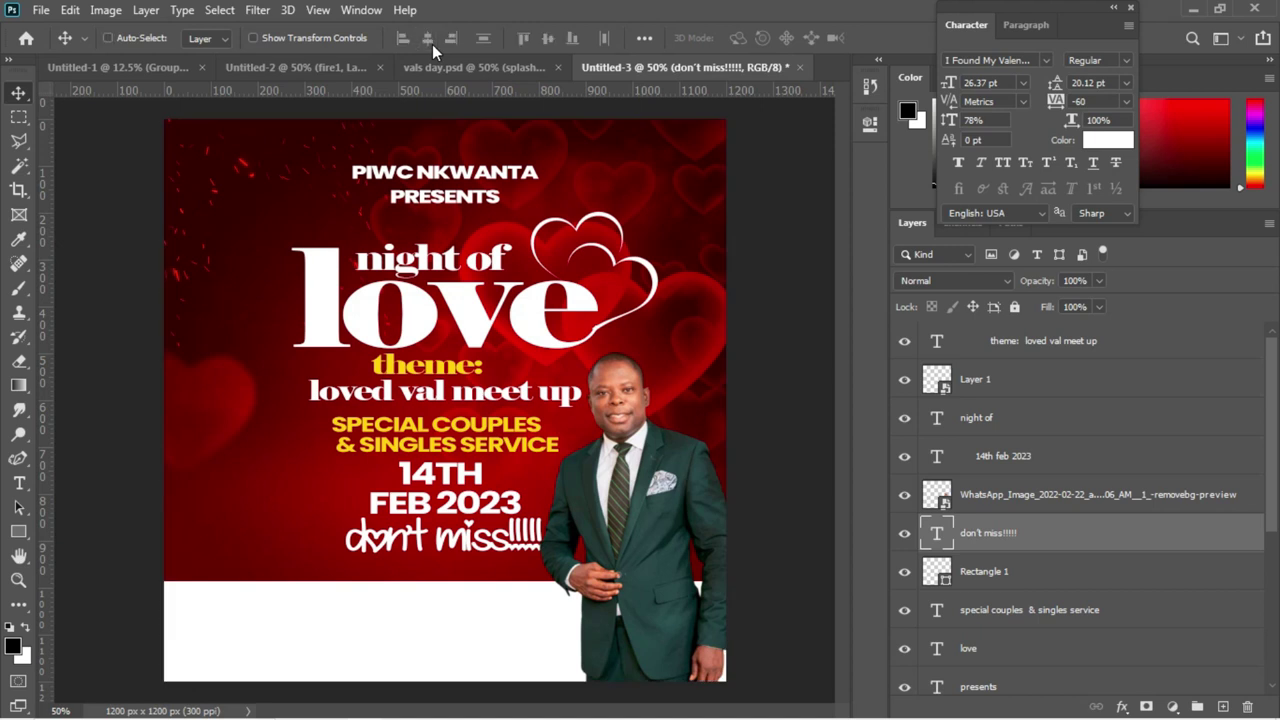
key(ctrl+t)
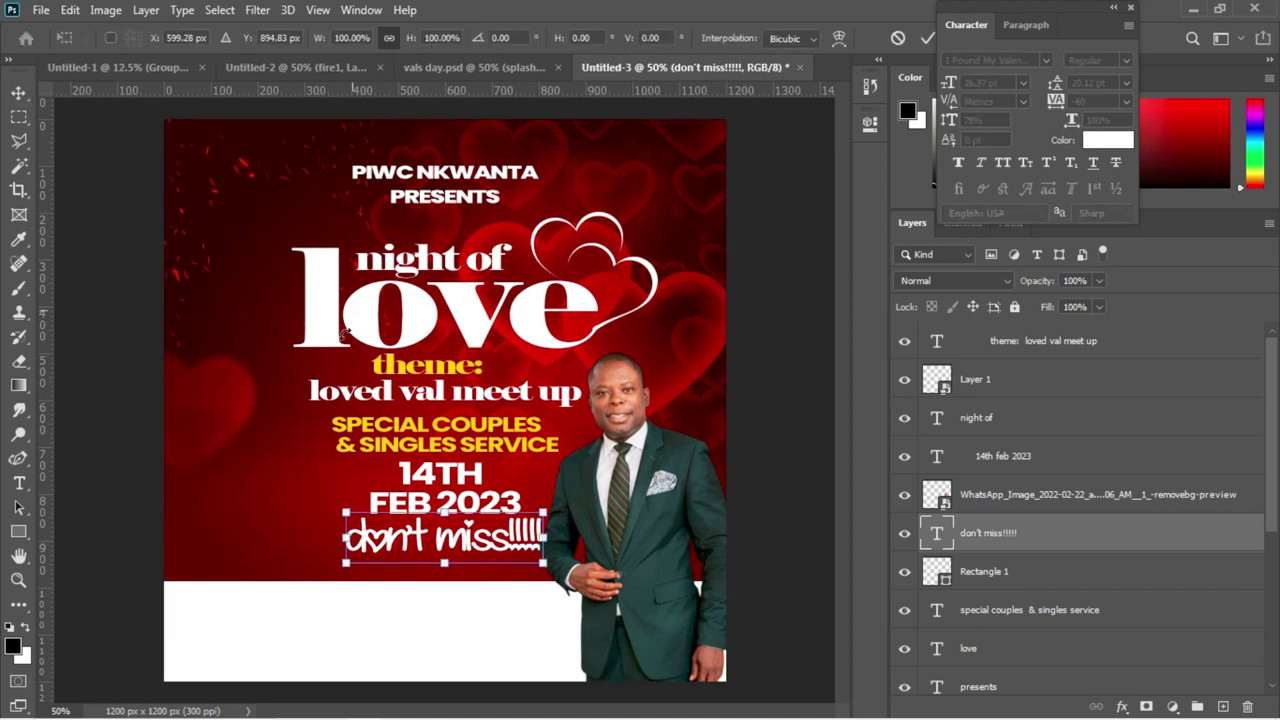
drag(541, 563, 480, 543)
key(Return)
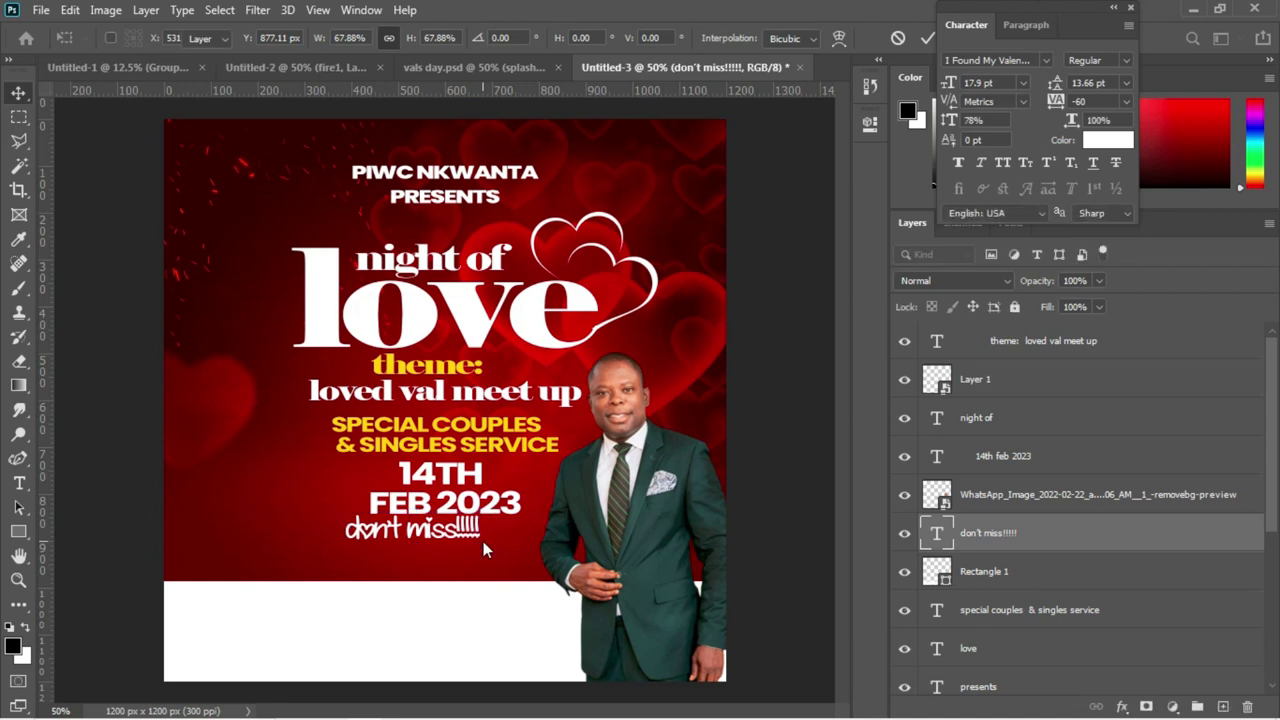
Re-center the reduced don't miss text horizontally on the canvas and nudge it down to leave a small gap beneath the date
key(ctrl+a)
click(425, 40)
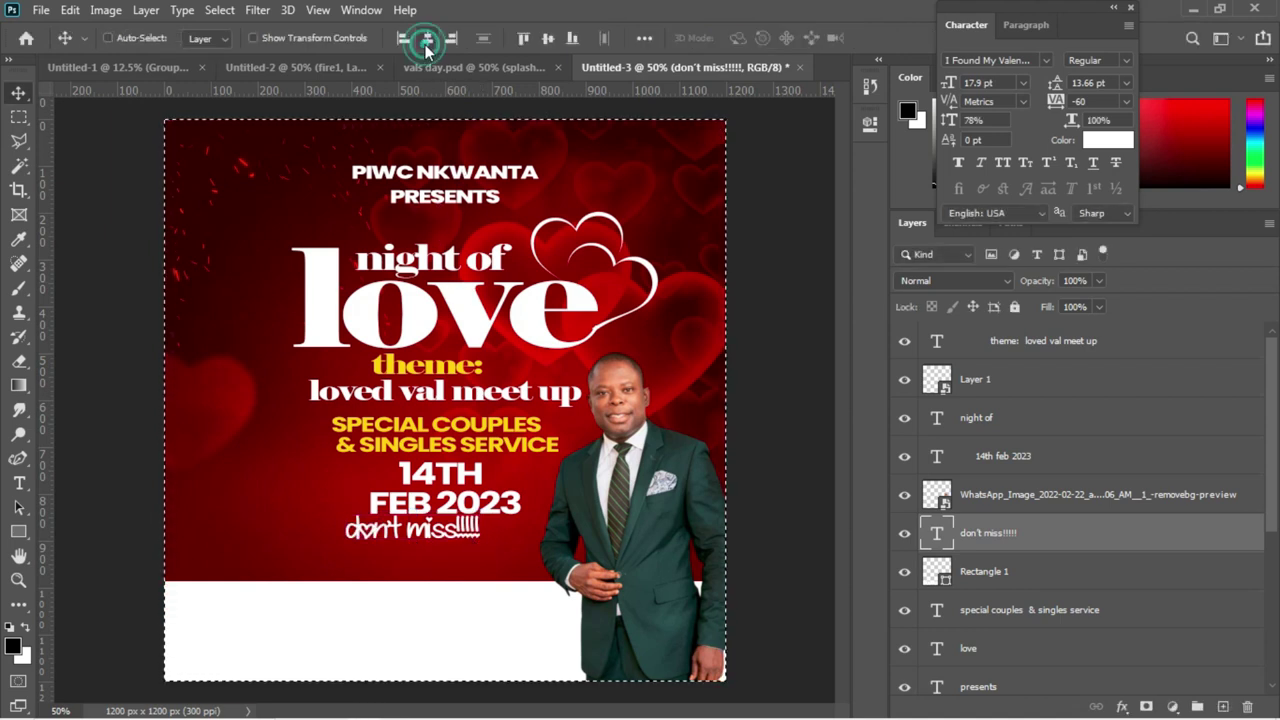
key(ctrl+d)
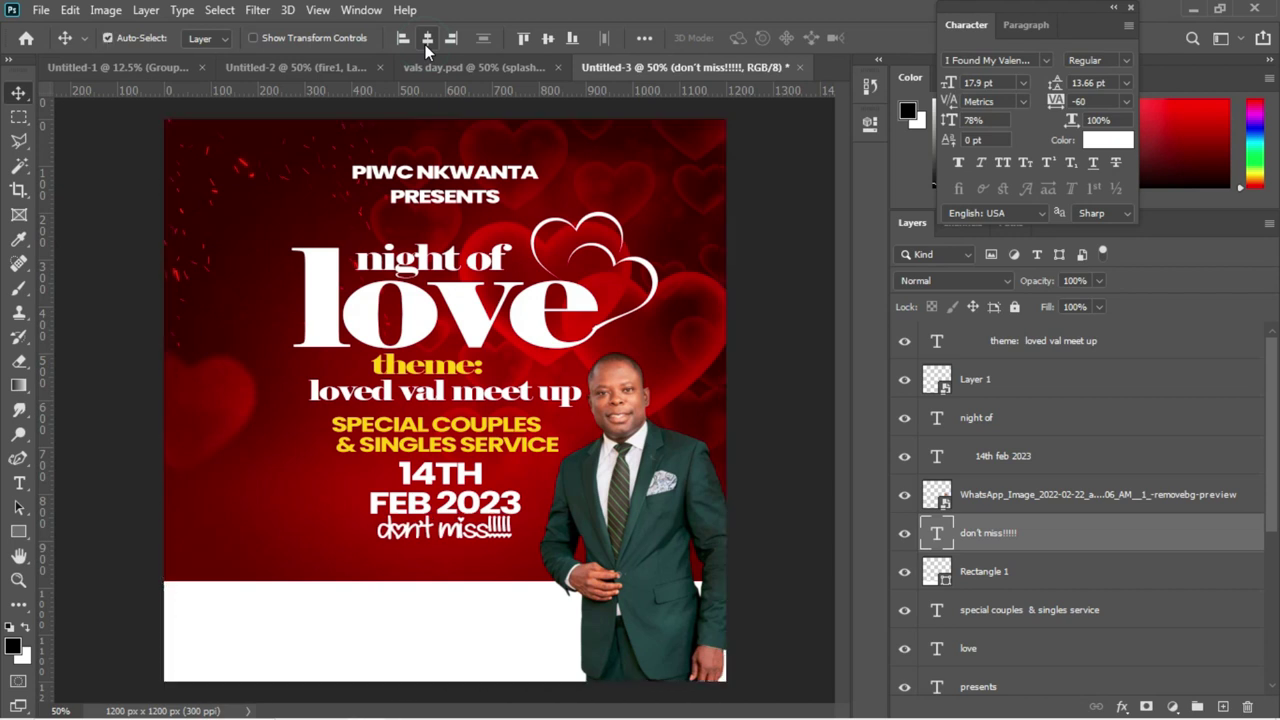
key(Down)
key(Down)
key(Down)
key(Down)
key(Down)
key(Down)
key(Down)
key(Down)
key(Down)
key(Down)
key(Down)
key(Down)
key(Down)
key(Down)
key(Down)
key(Down)
key(Down)
key(Down)
key(Down)
key(Down)
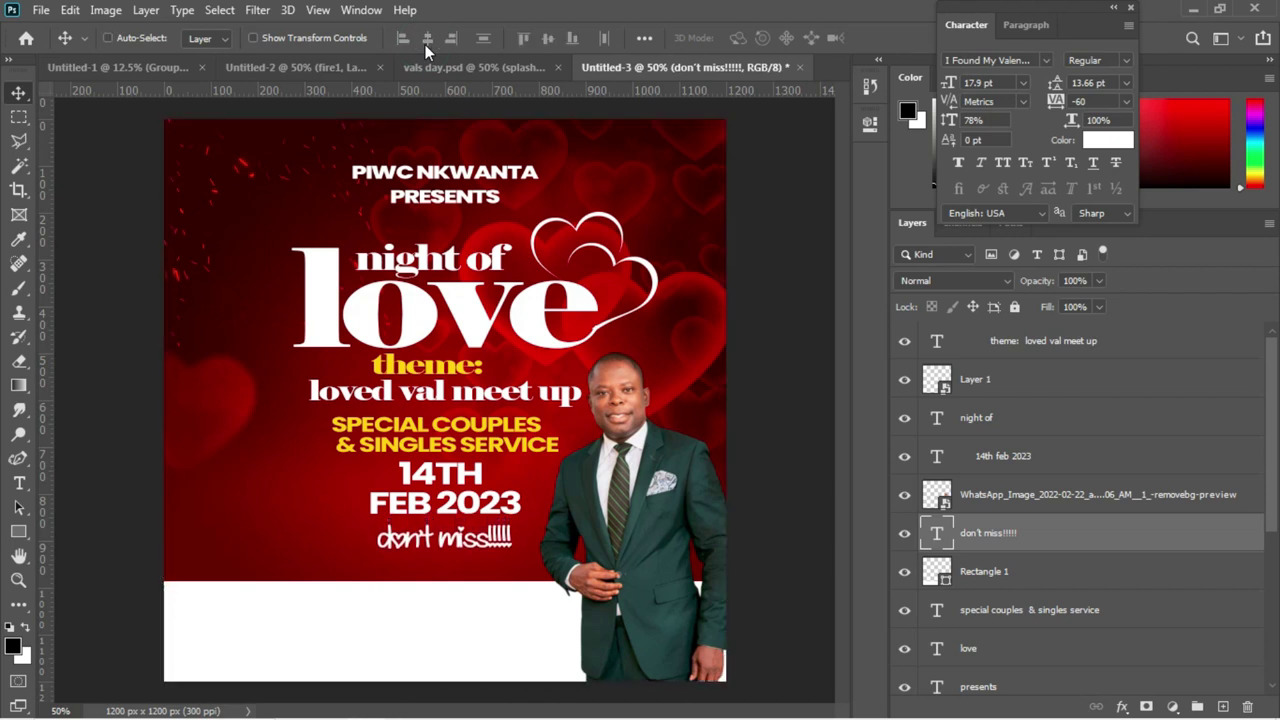
key(Up)
key(Up)
key(Up)
key(Up)
key(Up)
key(Up)
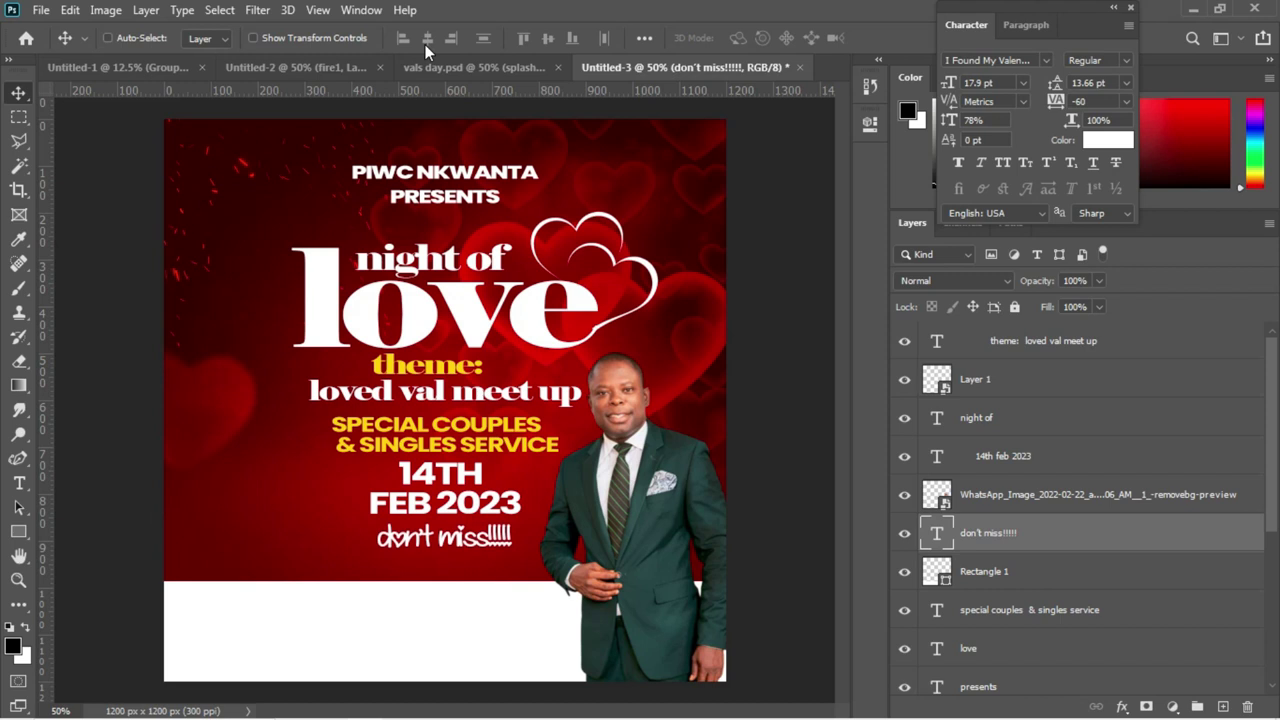
Draw a rounded rectangle about 816 by 122 px across the white band, extending past the canvas's left edge
click(20, 534)
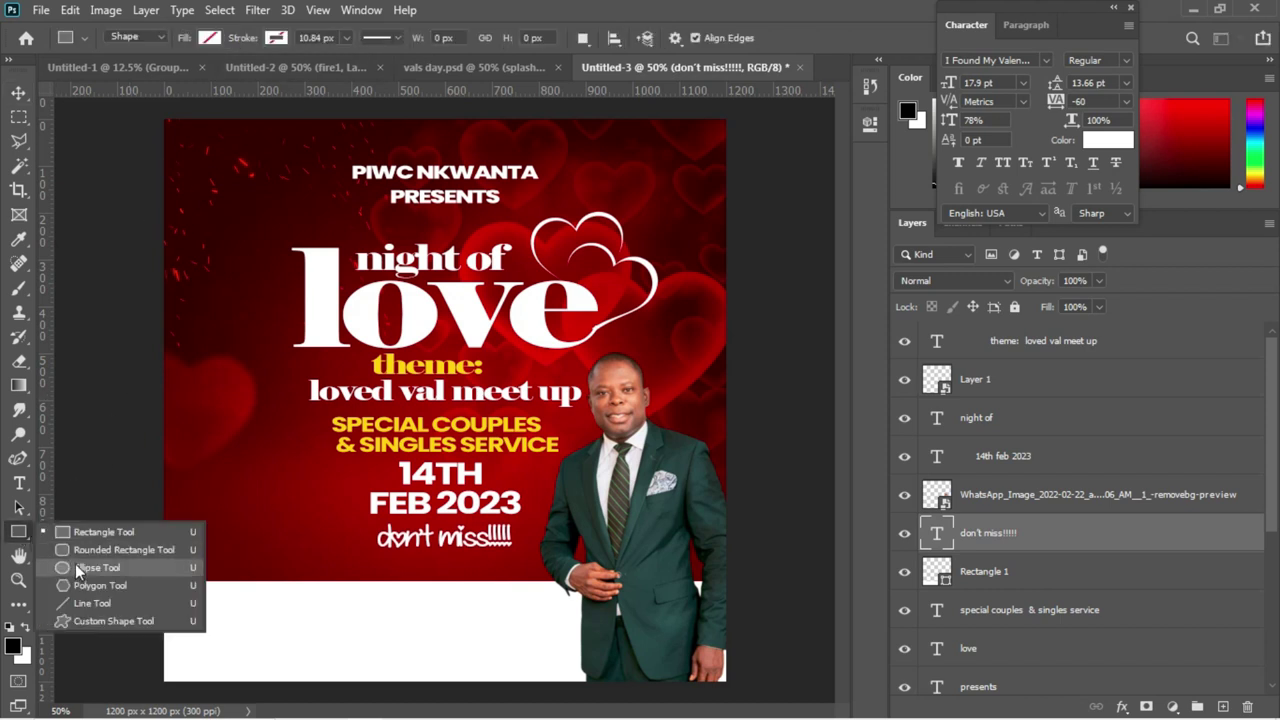
click(75, 553)
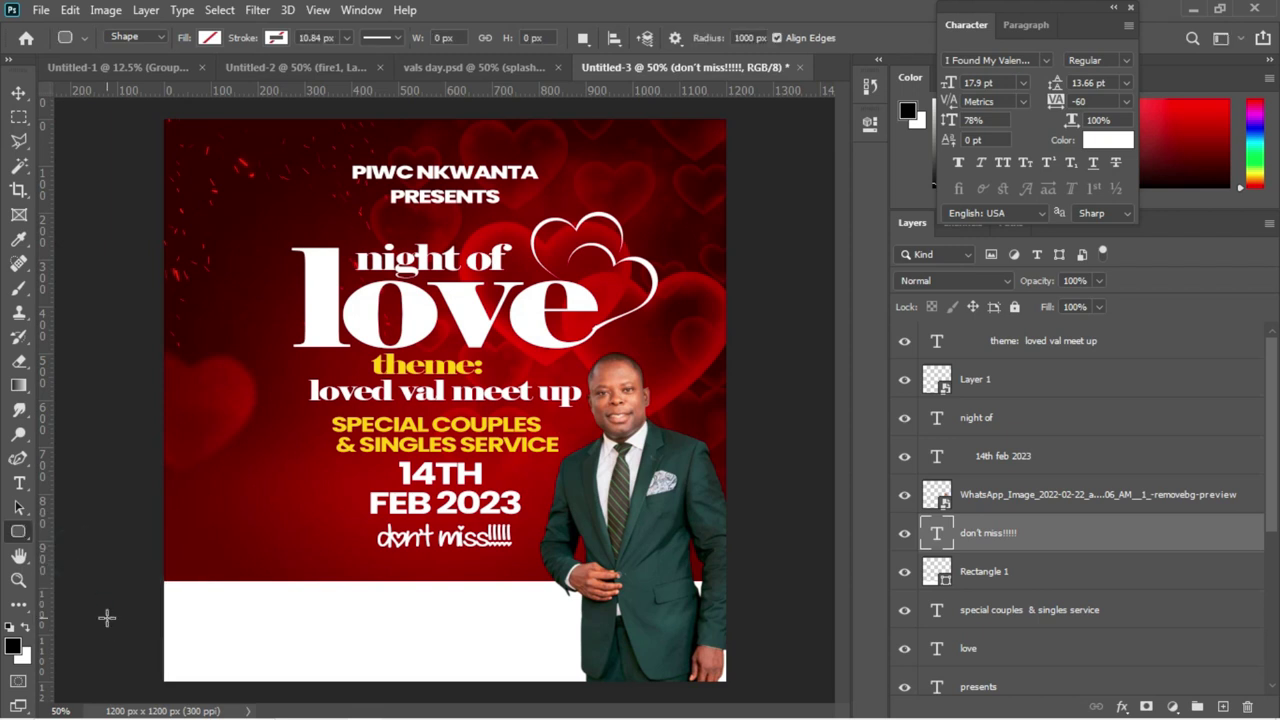
drag(141, 603, 523, 660)
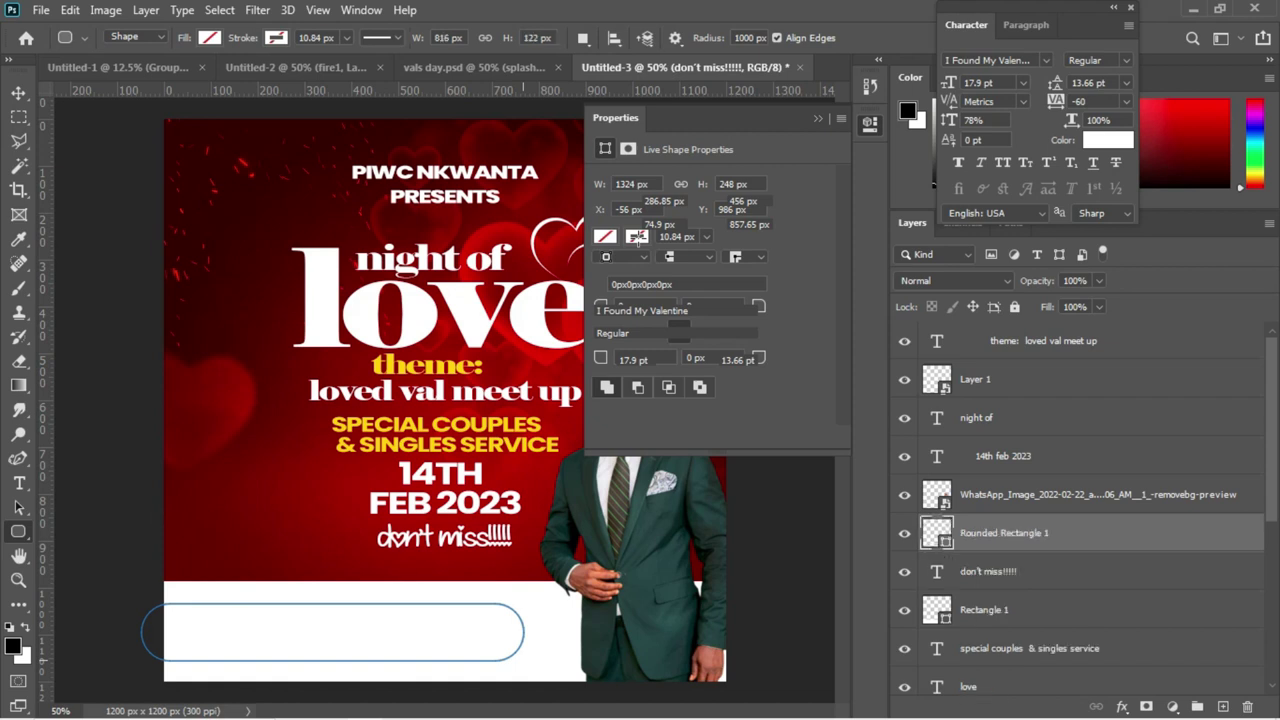
Fill the rounded rectangle with the recently used dark maroon and leave it without a stroke
click(636, 236)
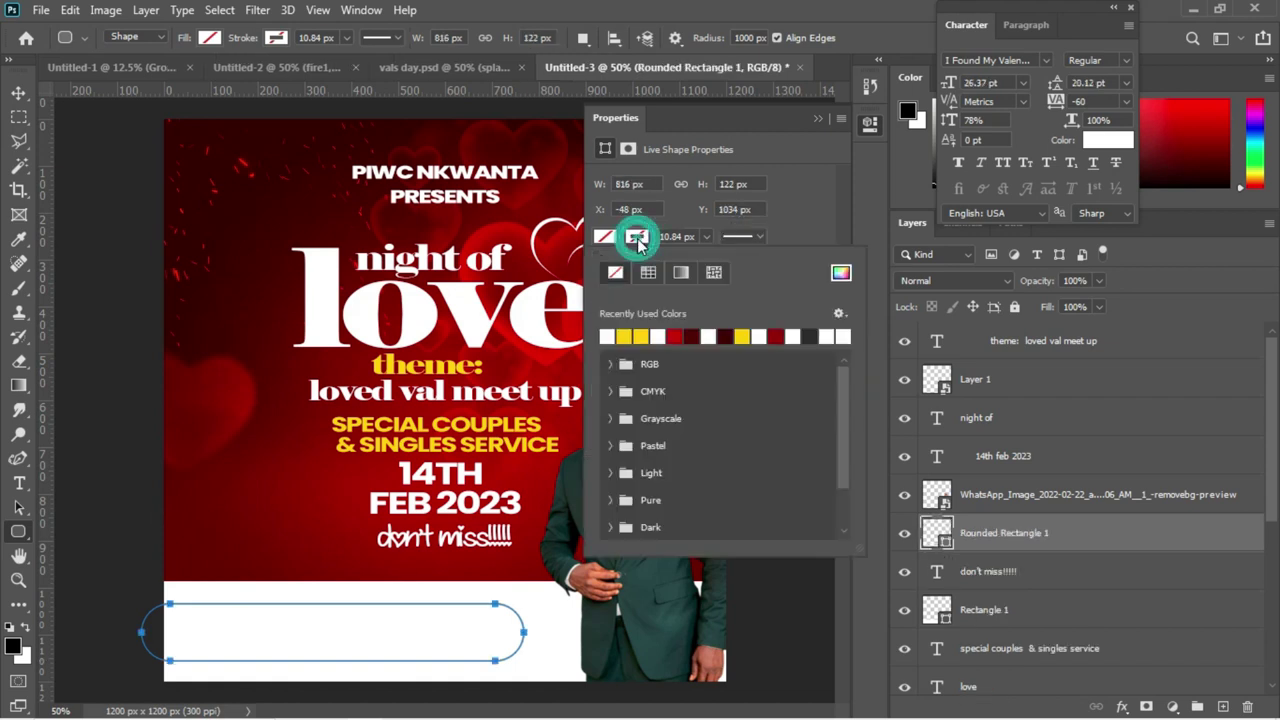
click(606, 240)
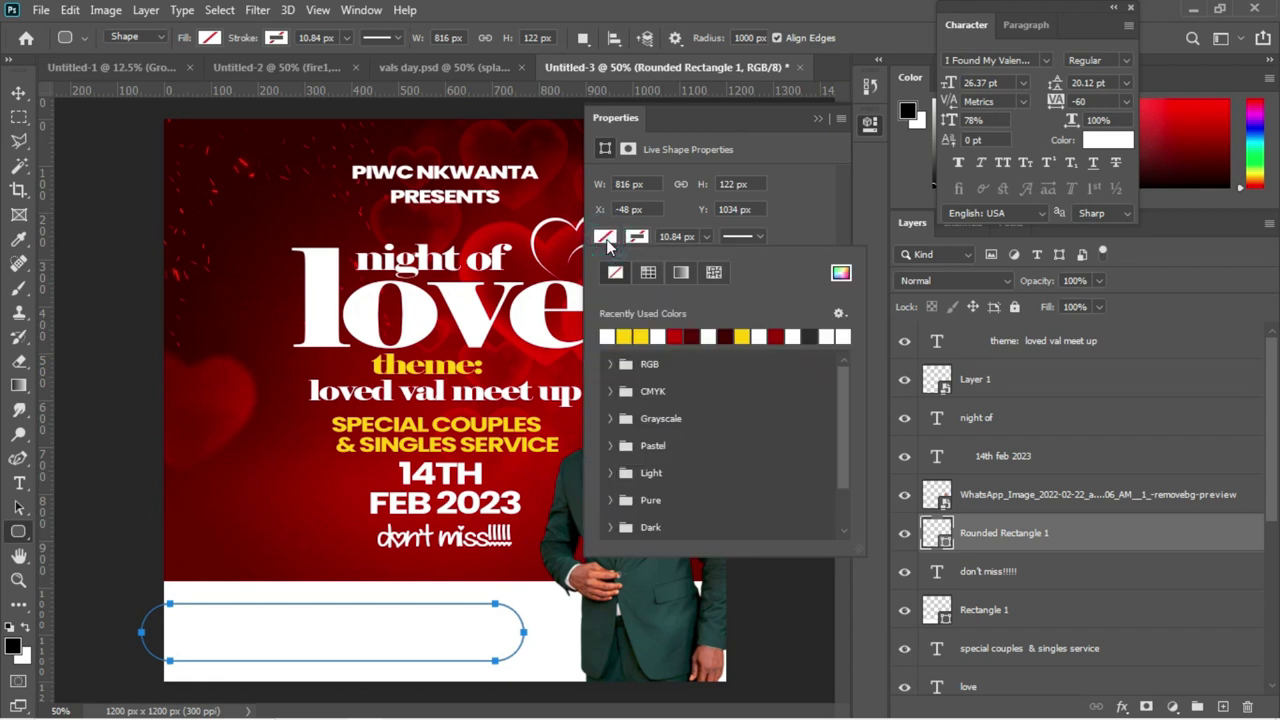
click(692, 336)
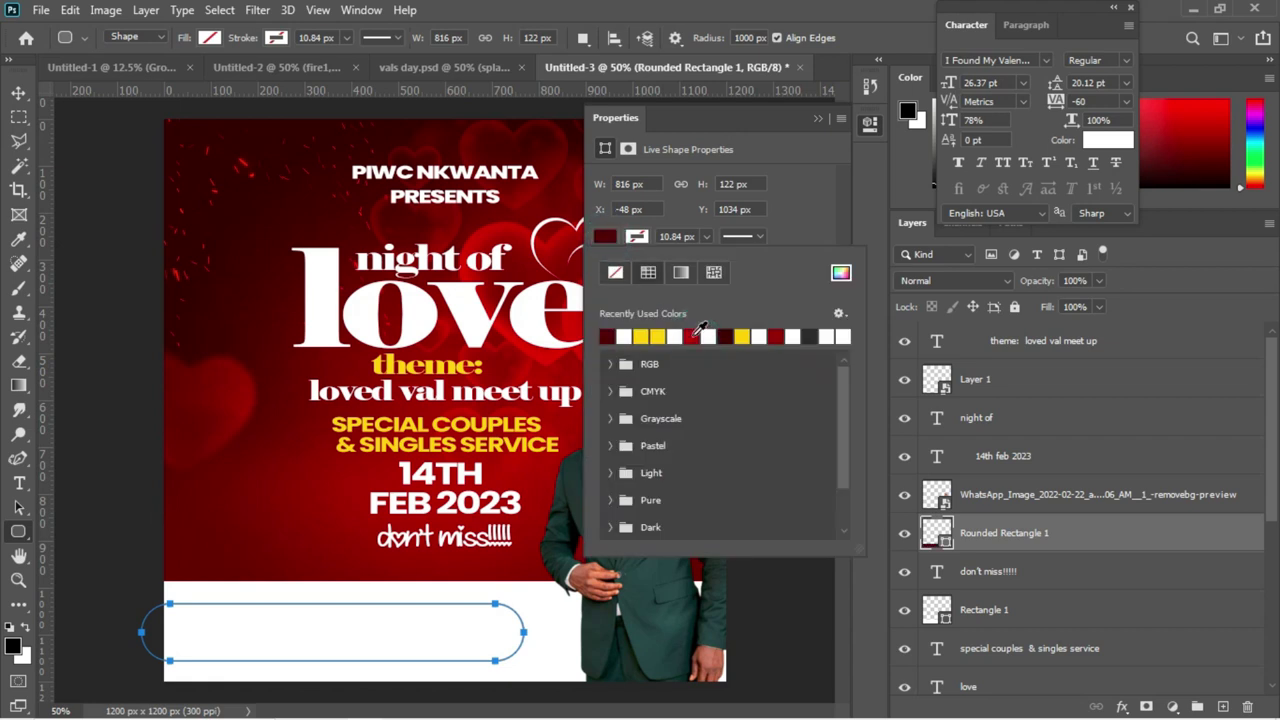
click(20, 93)
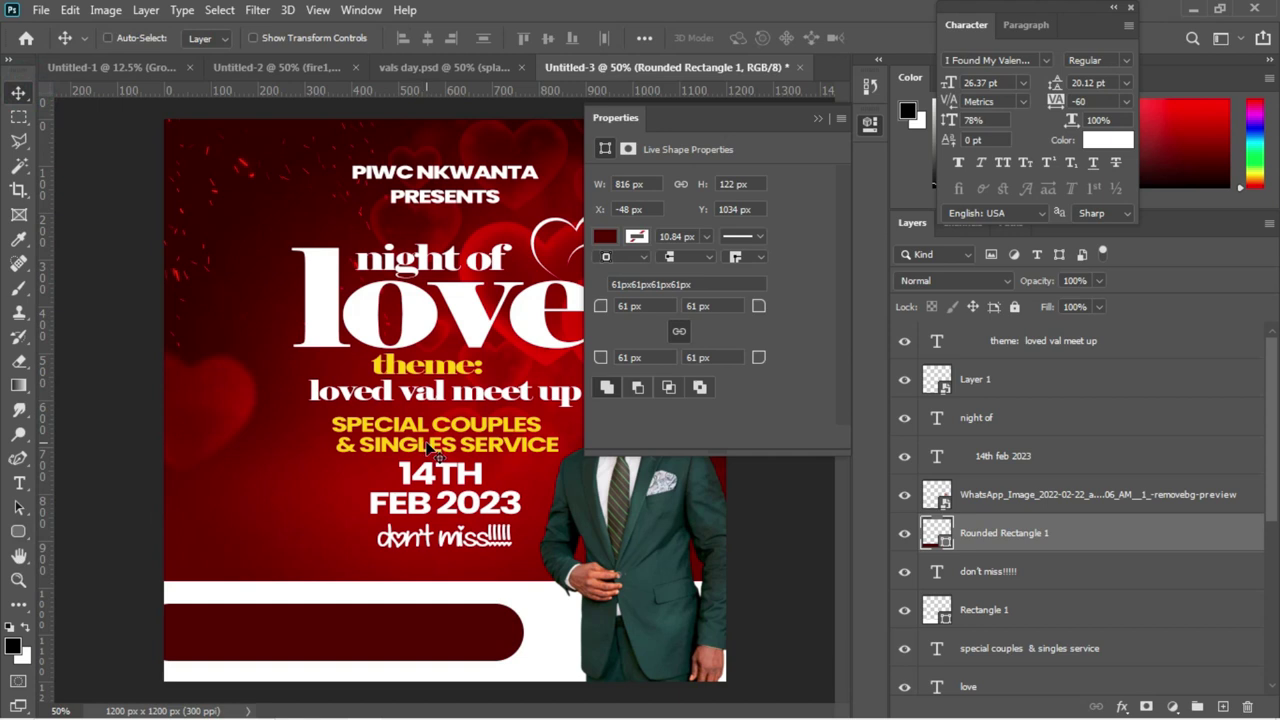
click(818, 119)
Switch to the Notepad flyer text and copy the venue line @ PIWC AUDITORIUM
mouse_move(532, 706)
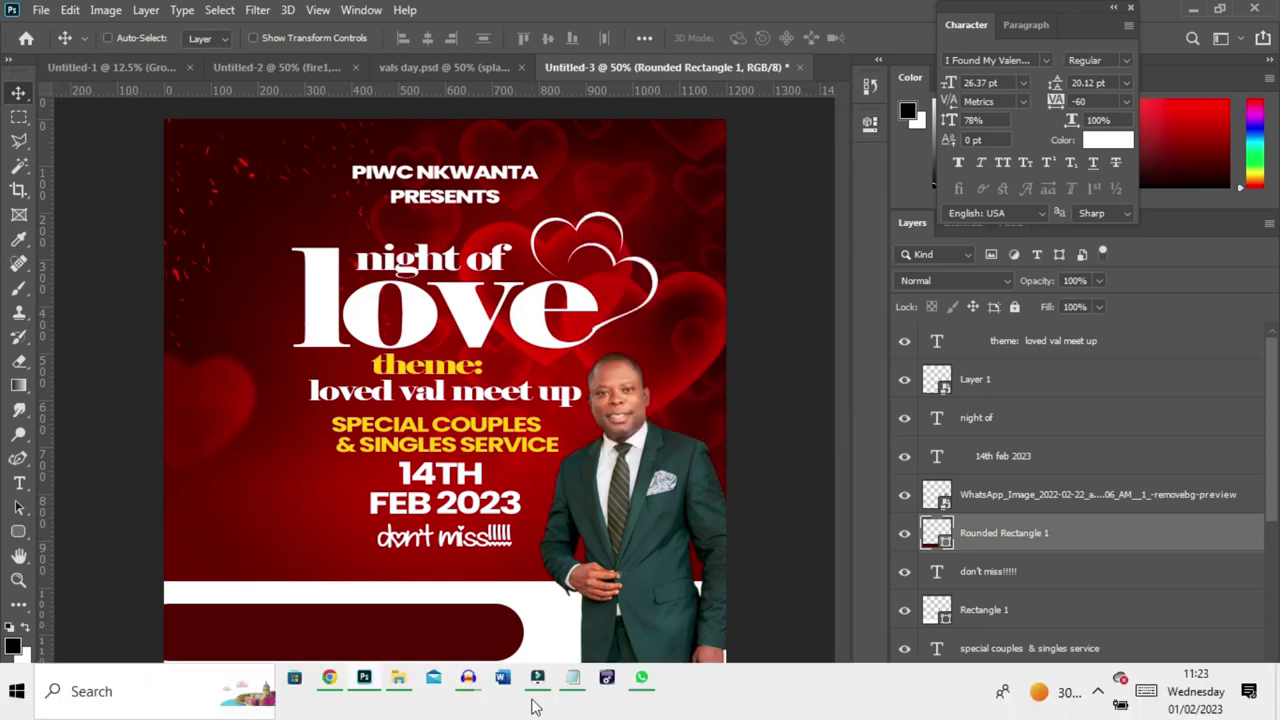
mouse_move(573, 680)
click(554, 608)
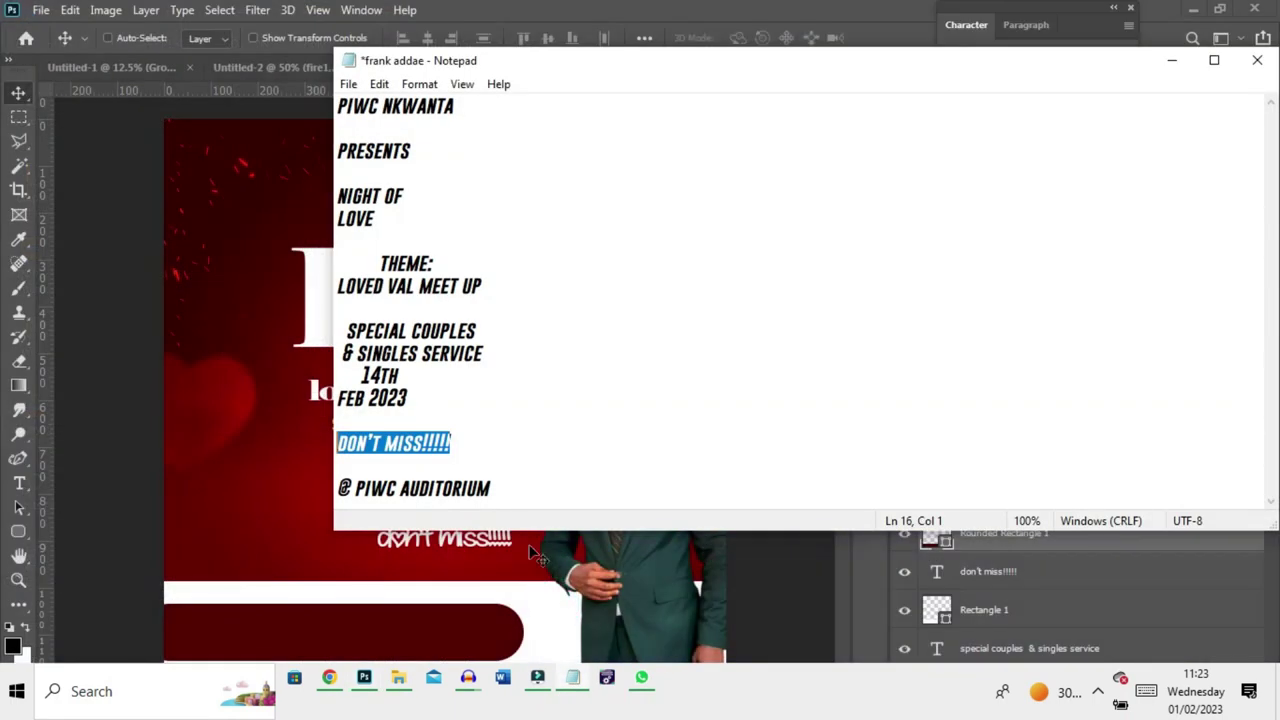
drag(497, 488, 305, 486)
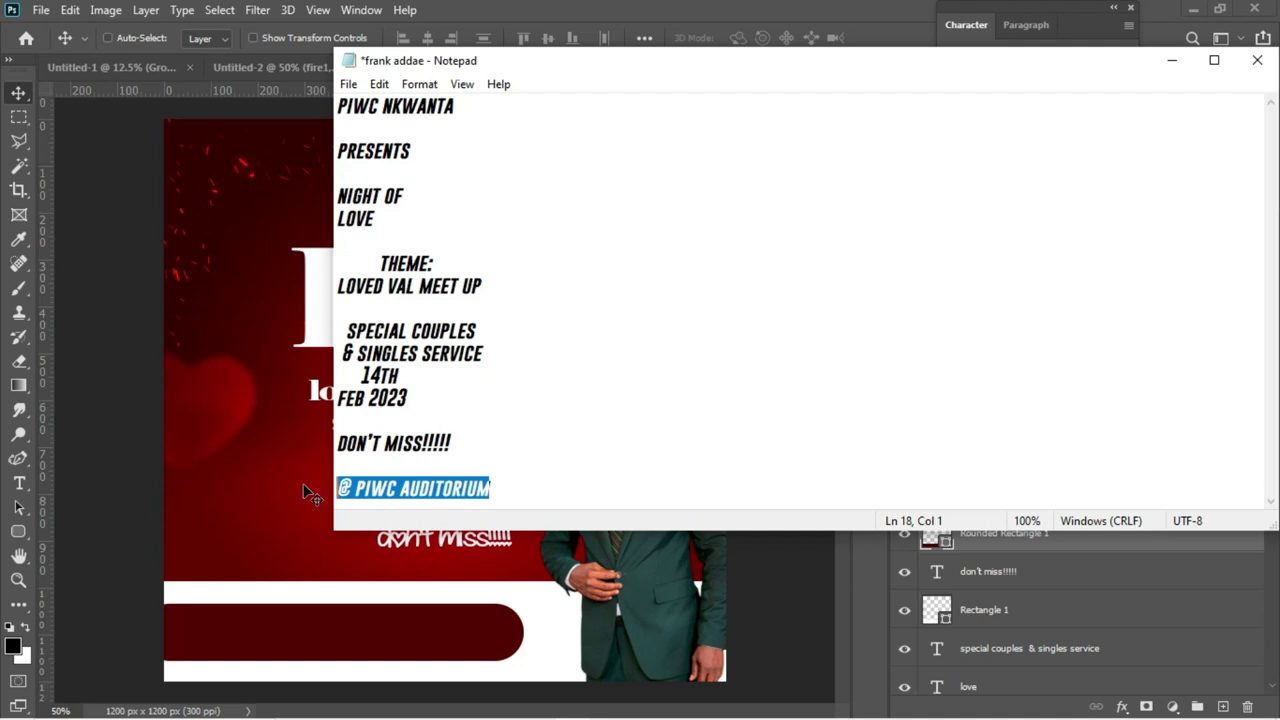
Return to Photoshop and add a new text layer reading @ piwc auditorium
click(303, 483)
key(t)
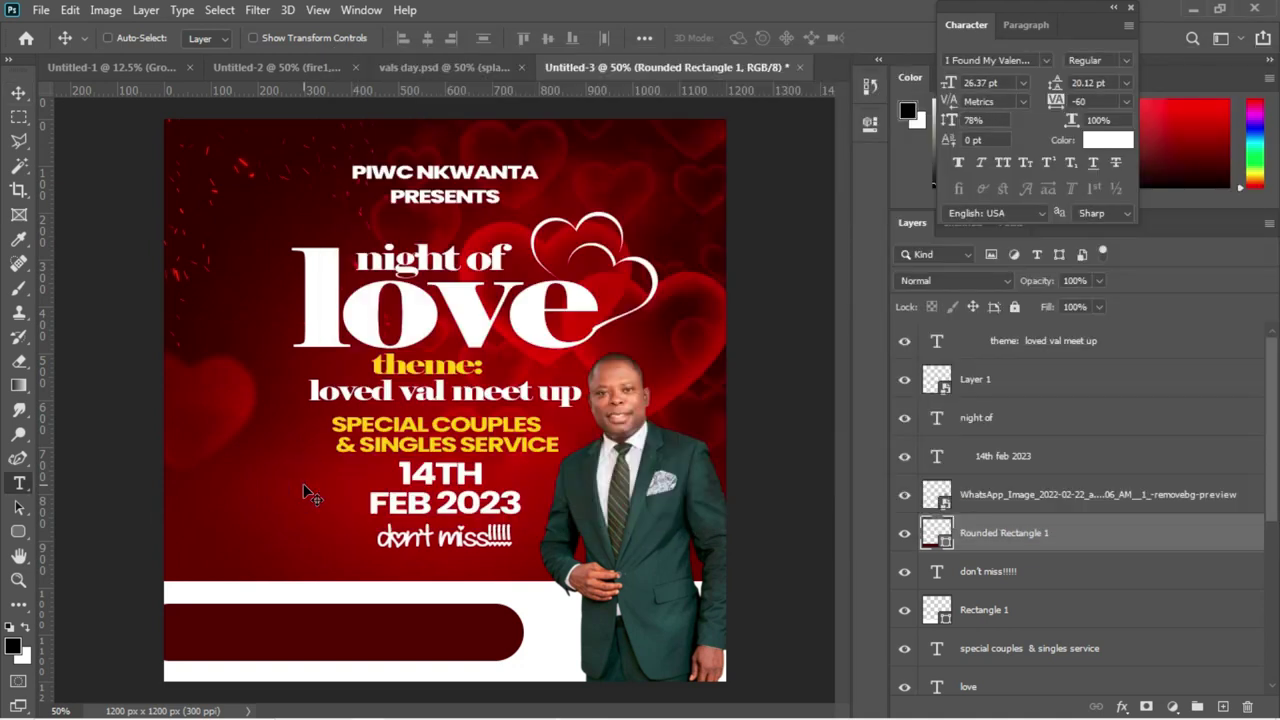
click(248, 182)
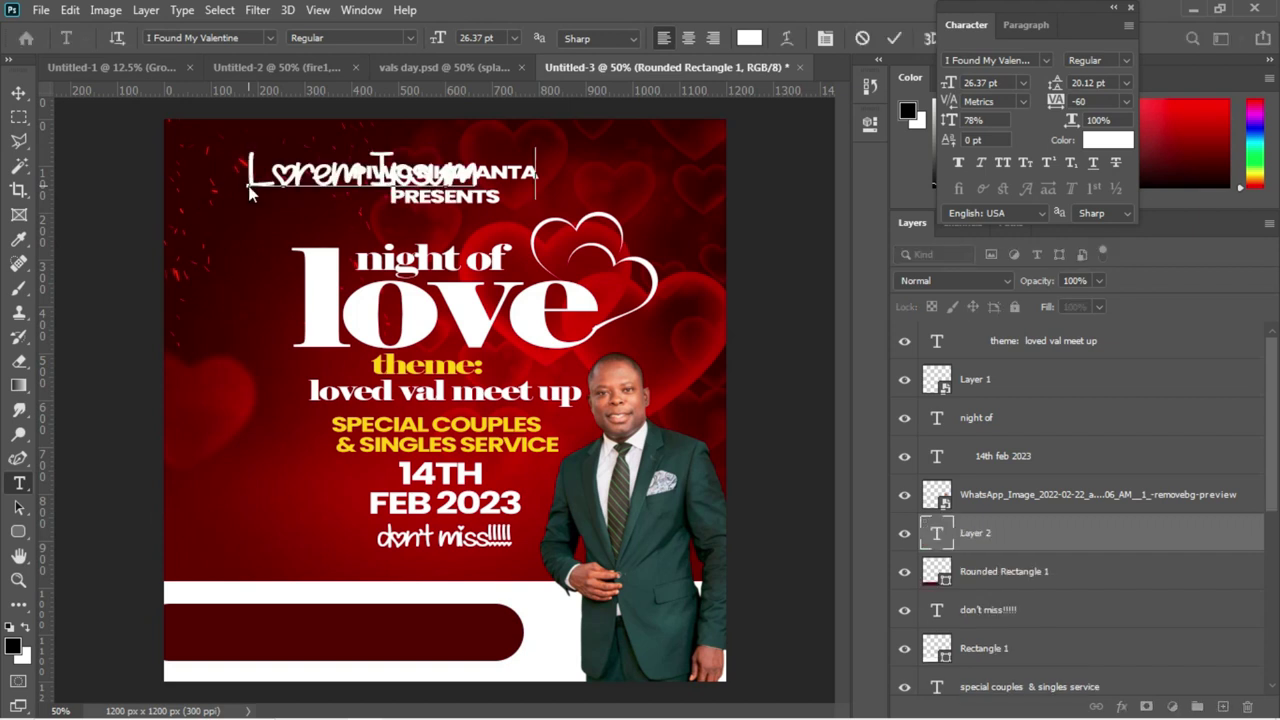
text(@ piwoauditorium)
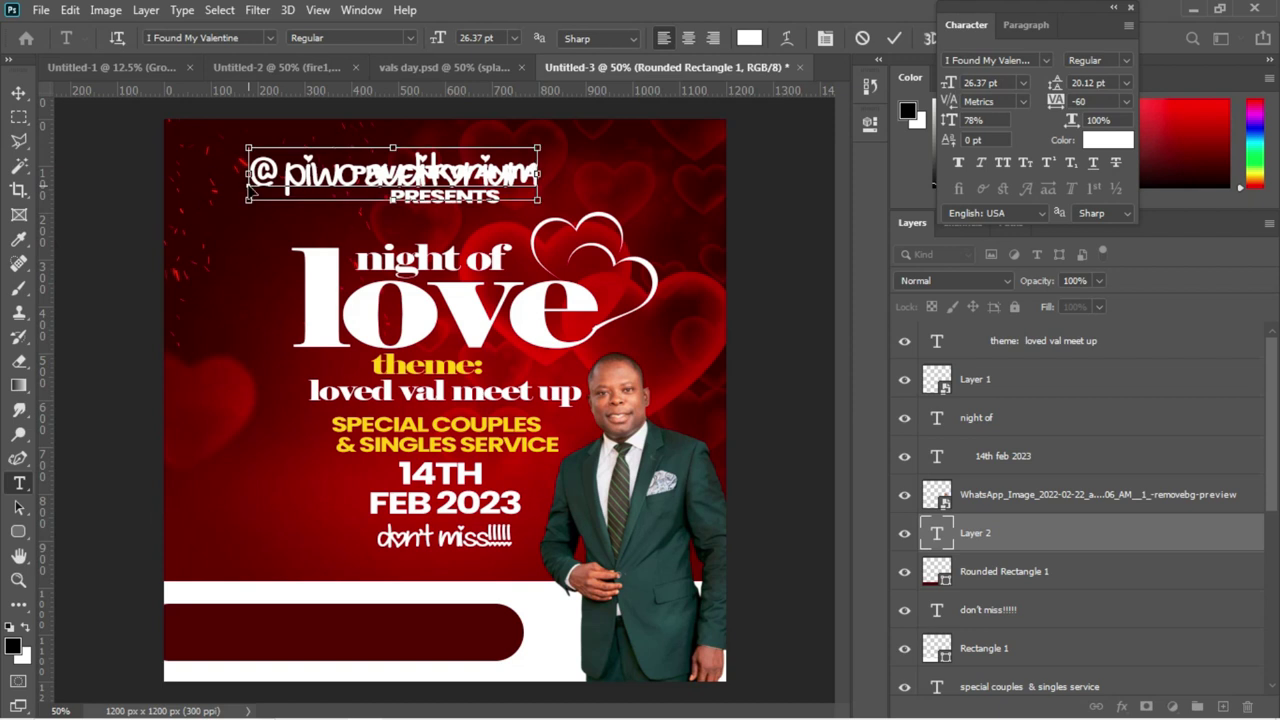
Set the venue text's font to Poppins and move it onto the maroon rounded rectangle
key(ctrl+a)
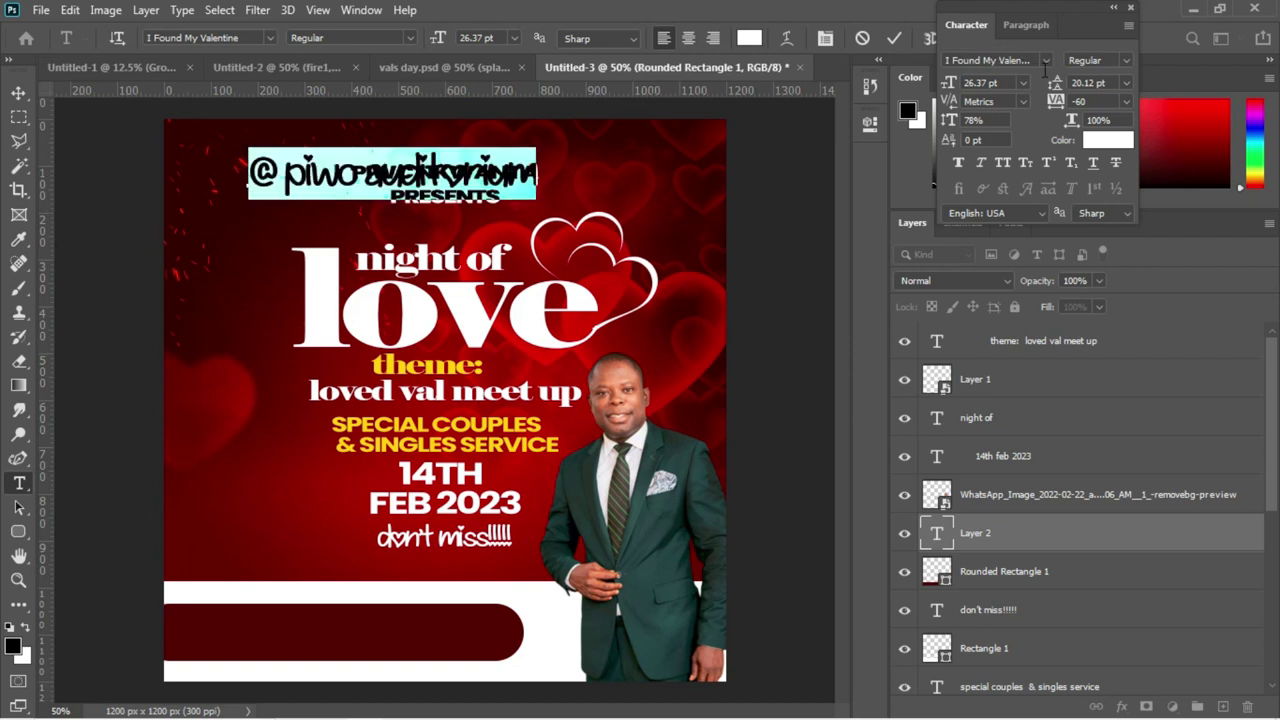
click(1045, 60)
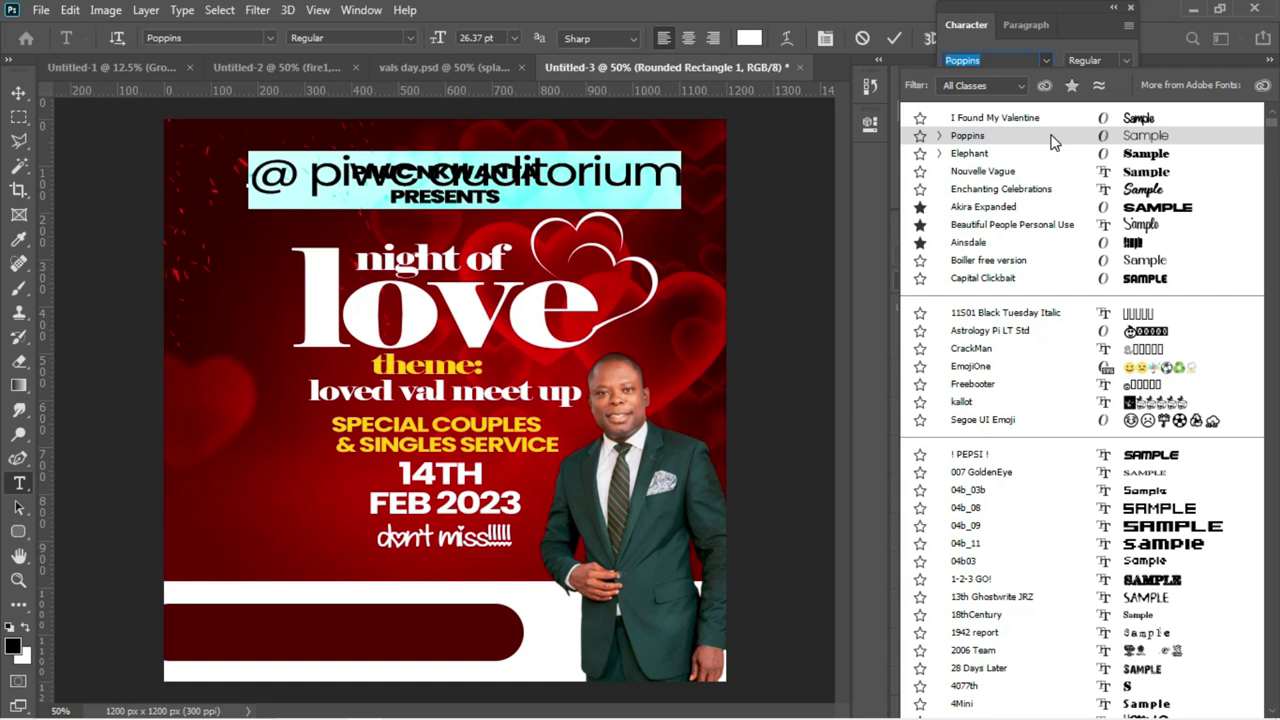
key(Escape)
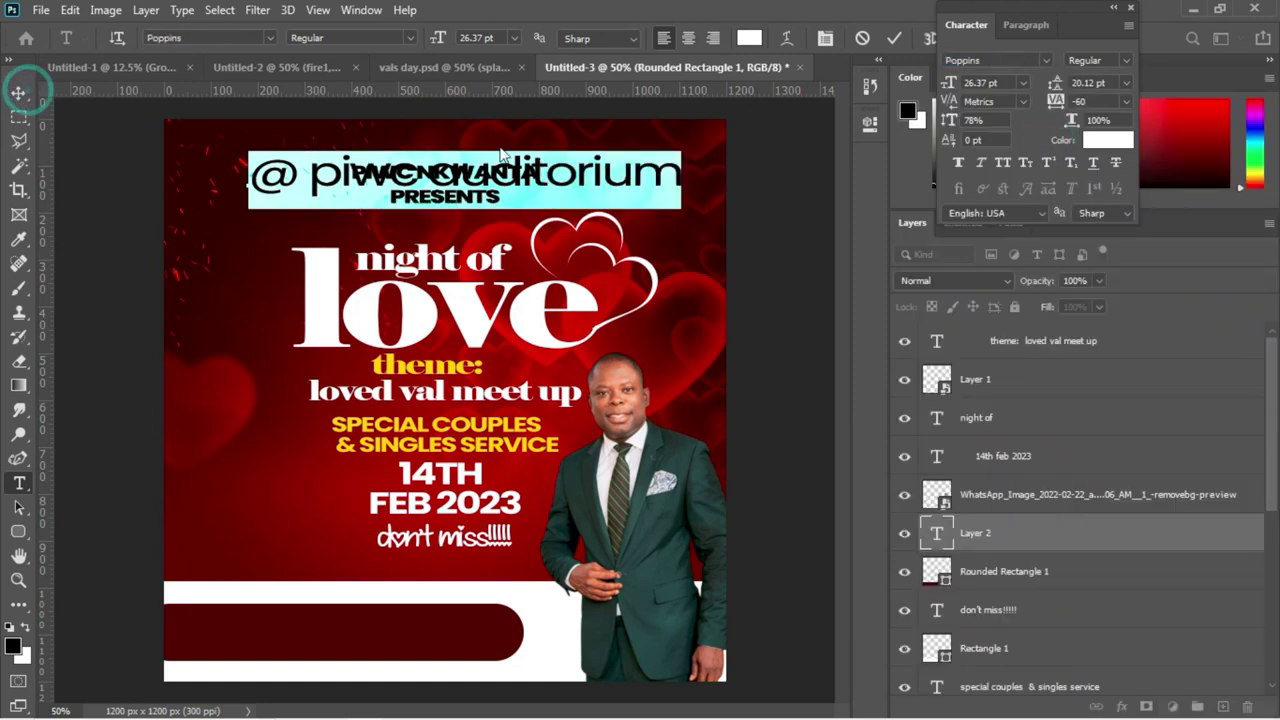
click(19, 93)
drag(607, 178, 442, 642)
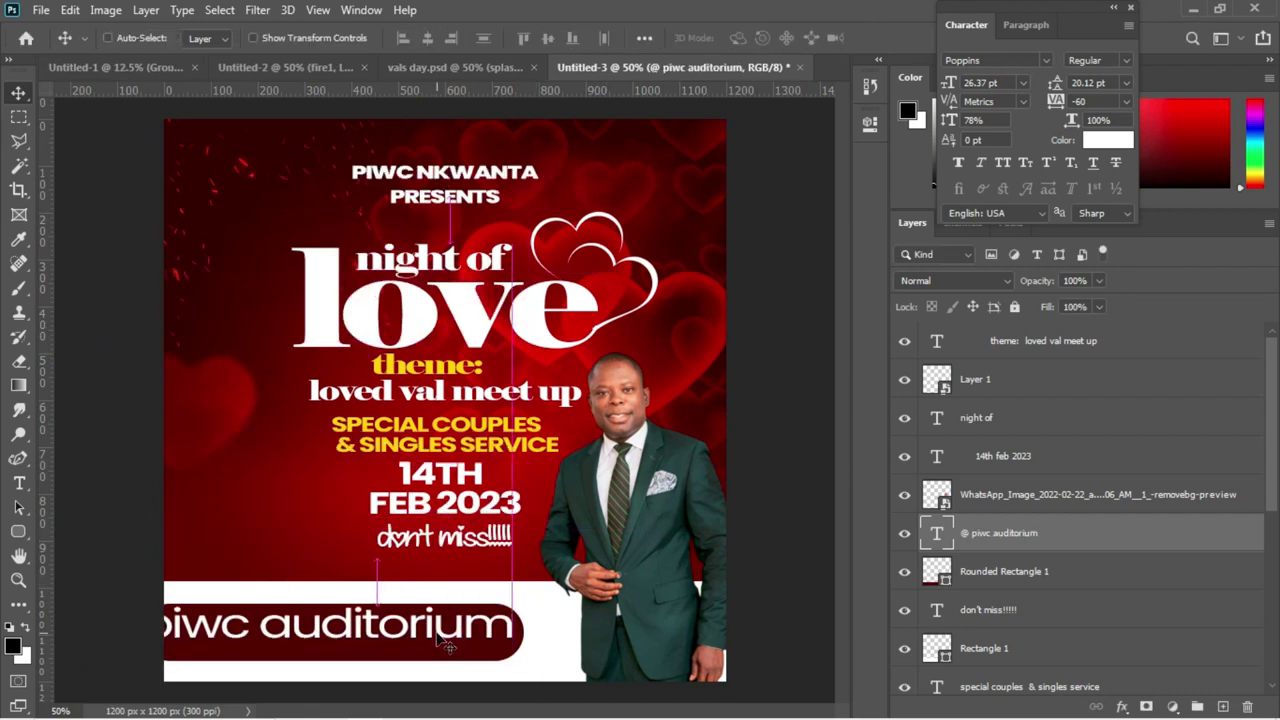
Turn on All Caps for the venue text and set its style to Bold
click(1003, 163)
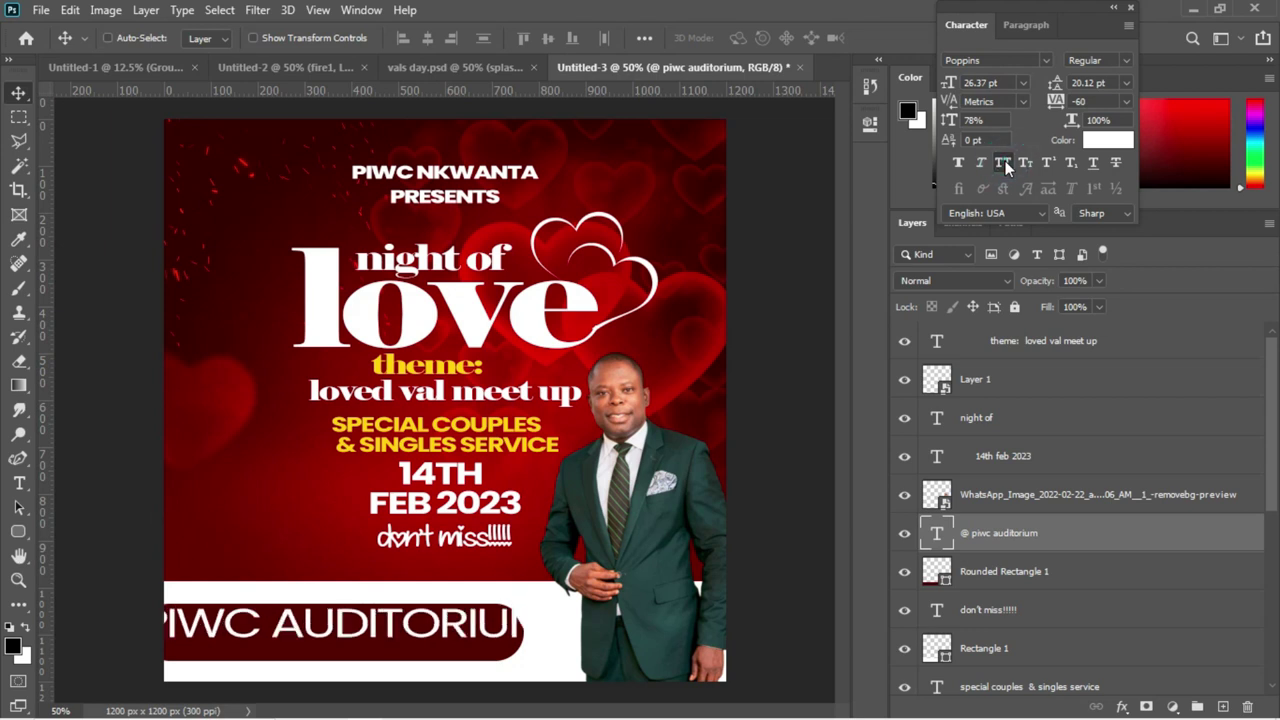
click(1124, 61)
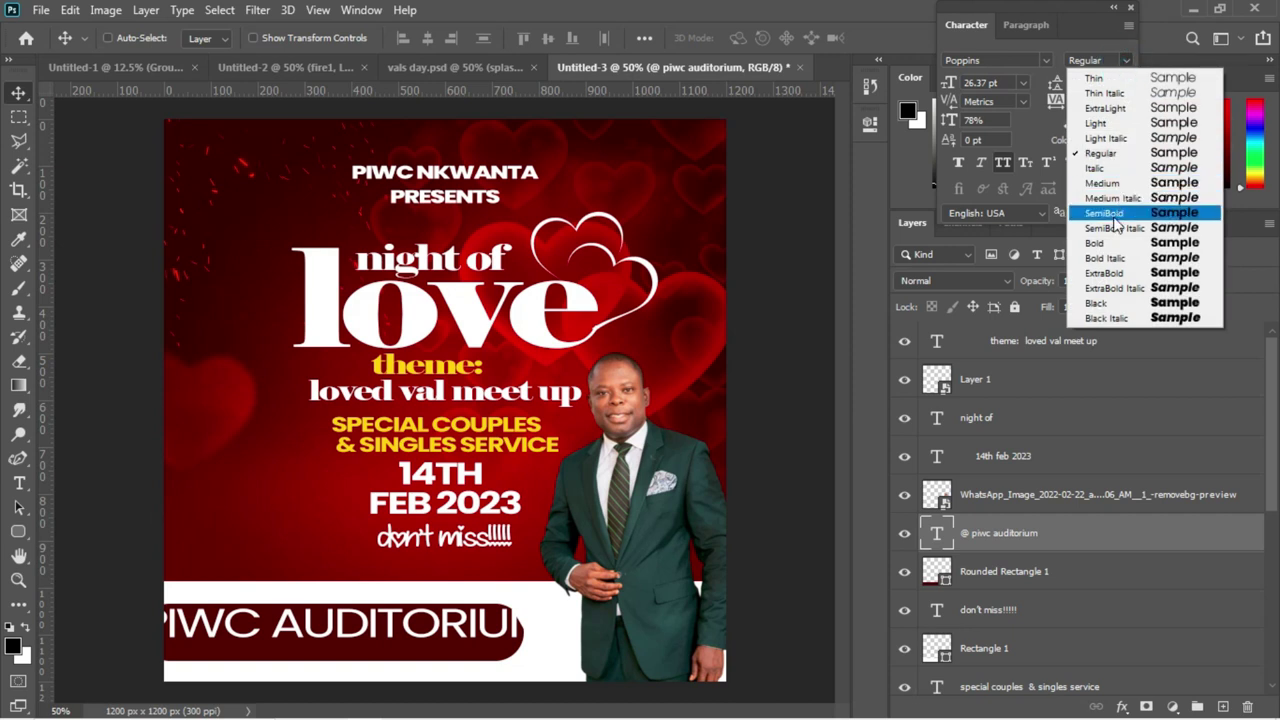
click(1108, 245)
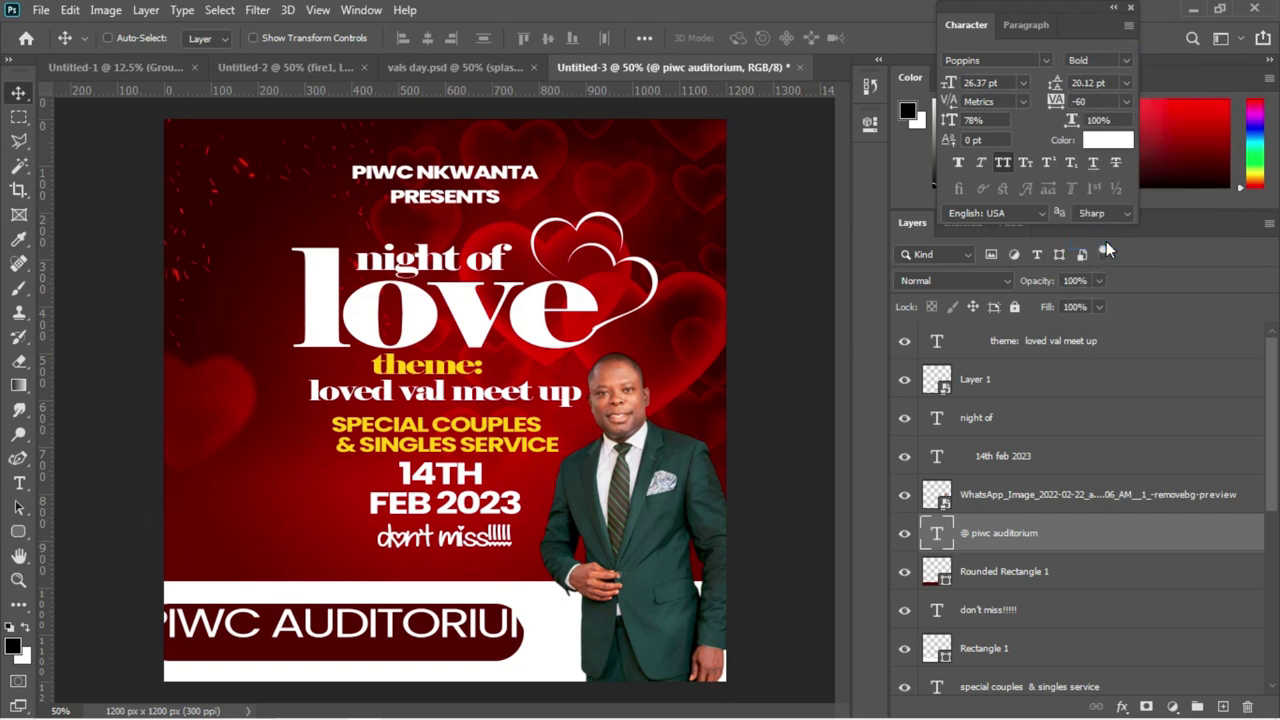
Scale the venue text down to 14.88 pt so it fits inside the maroon rounded rectangle and nudge it into place
key(ctrl+t)
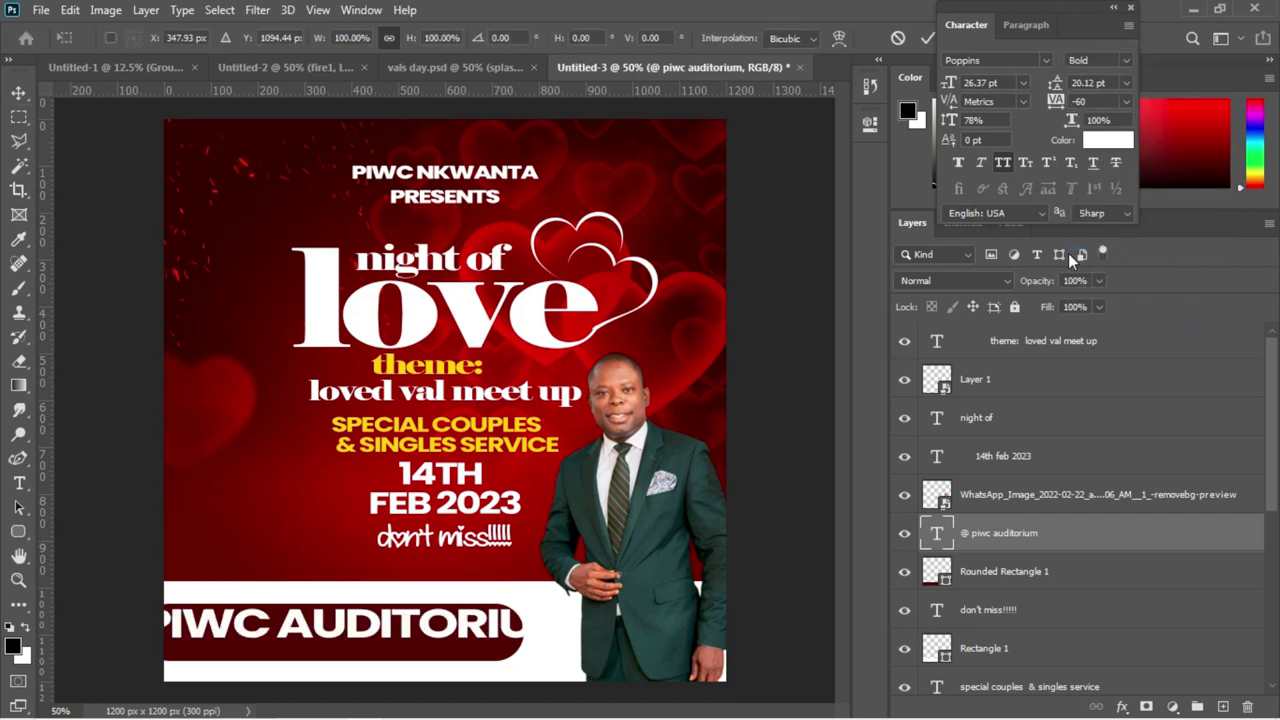
drag(573, 660, 462, 638)
key(Return)
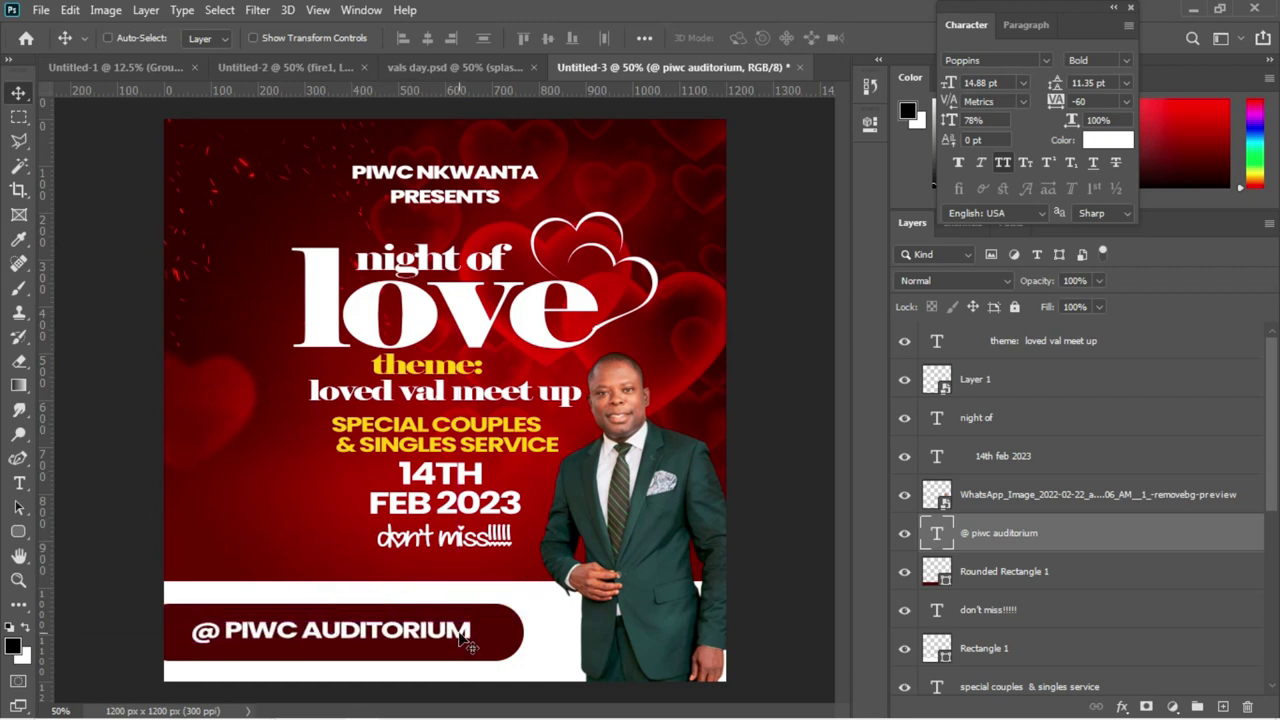
key(Up)
key(Up)
key(Up)
key(Up)
key(Down)
key(Right)
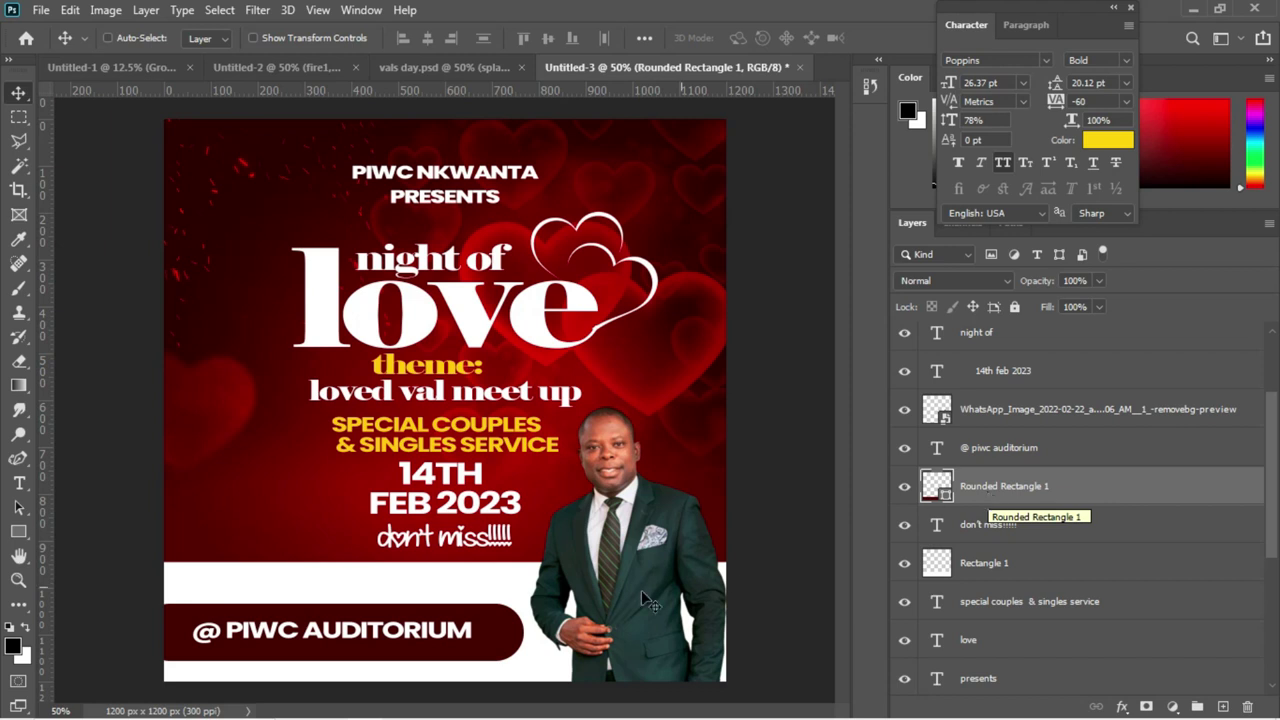
On the white rectangle's layer, cut a downward-pointing triangle from its upper-left edge onto a new layer and nudge it up slightly
right_click(490, 583)
click(505, 600)
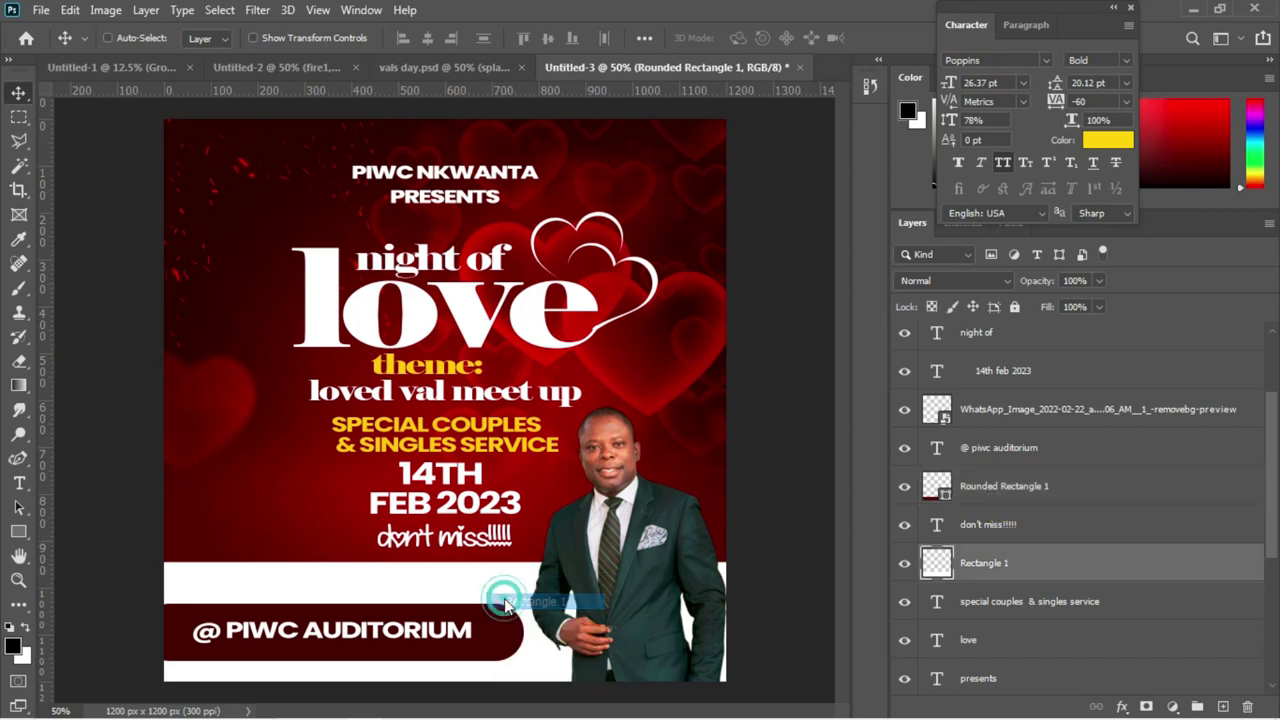
right_click(1023, 575)
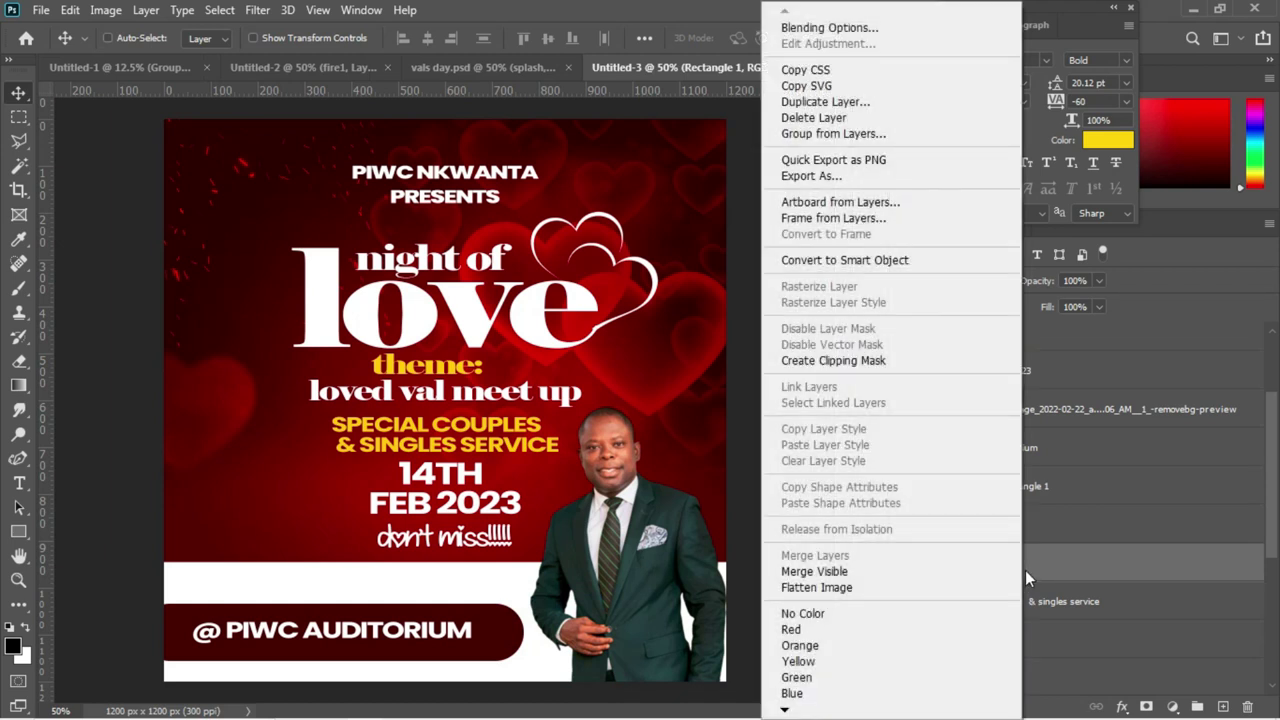
click(1025, 570)
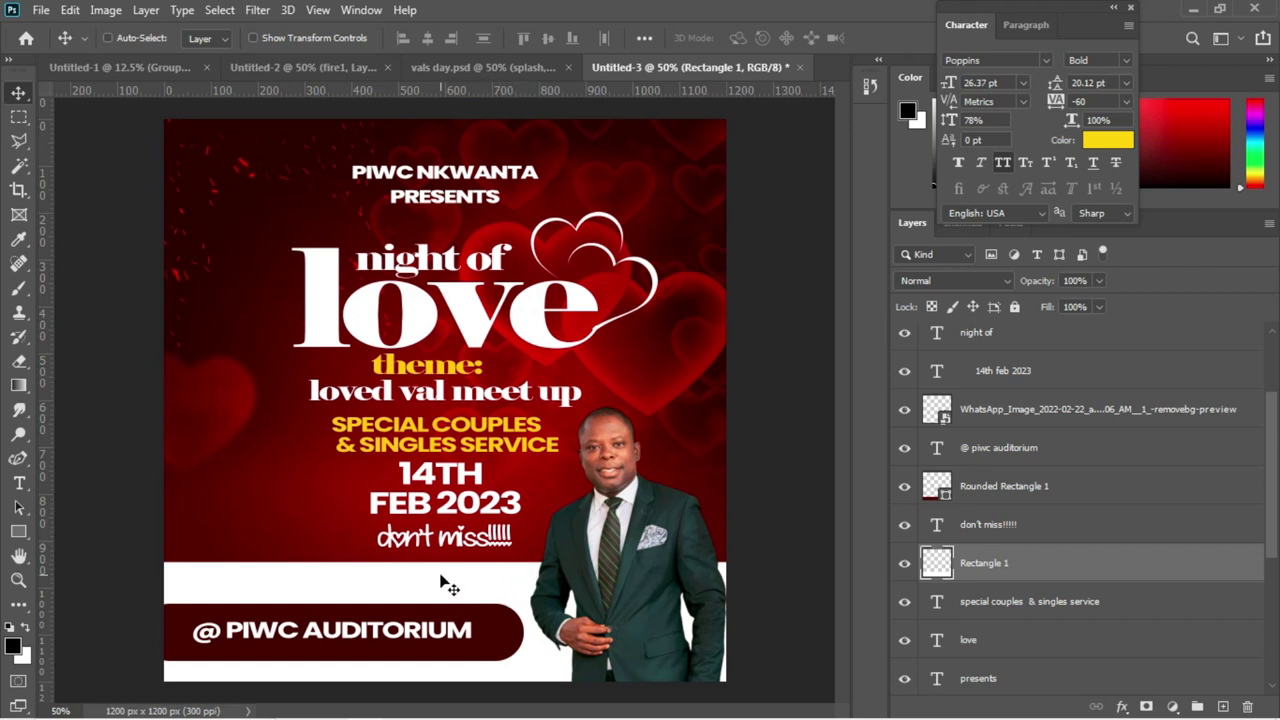
click(20, 141)
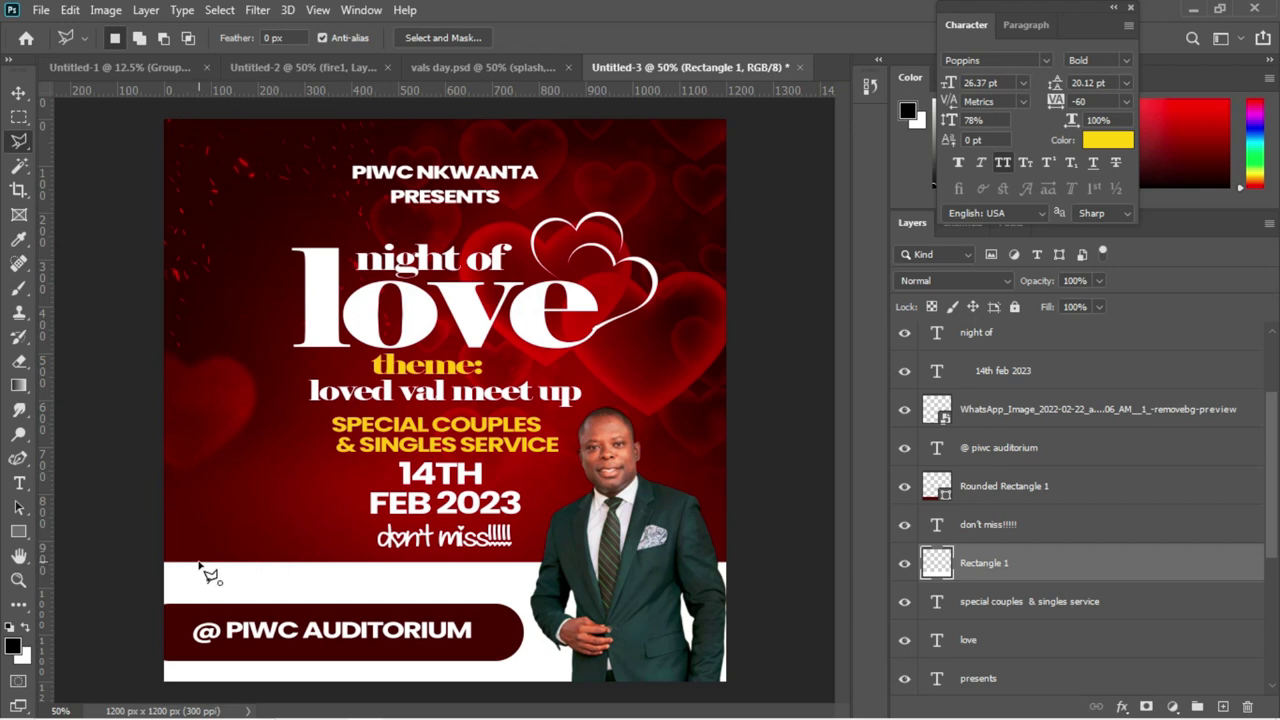
click(200, 564)
click(242, 602)
click(200, 563)
right_click(226, 577)
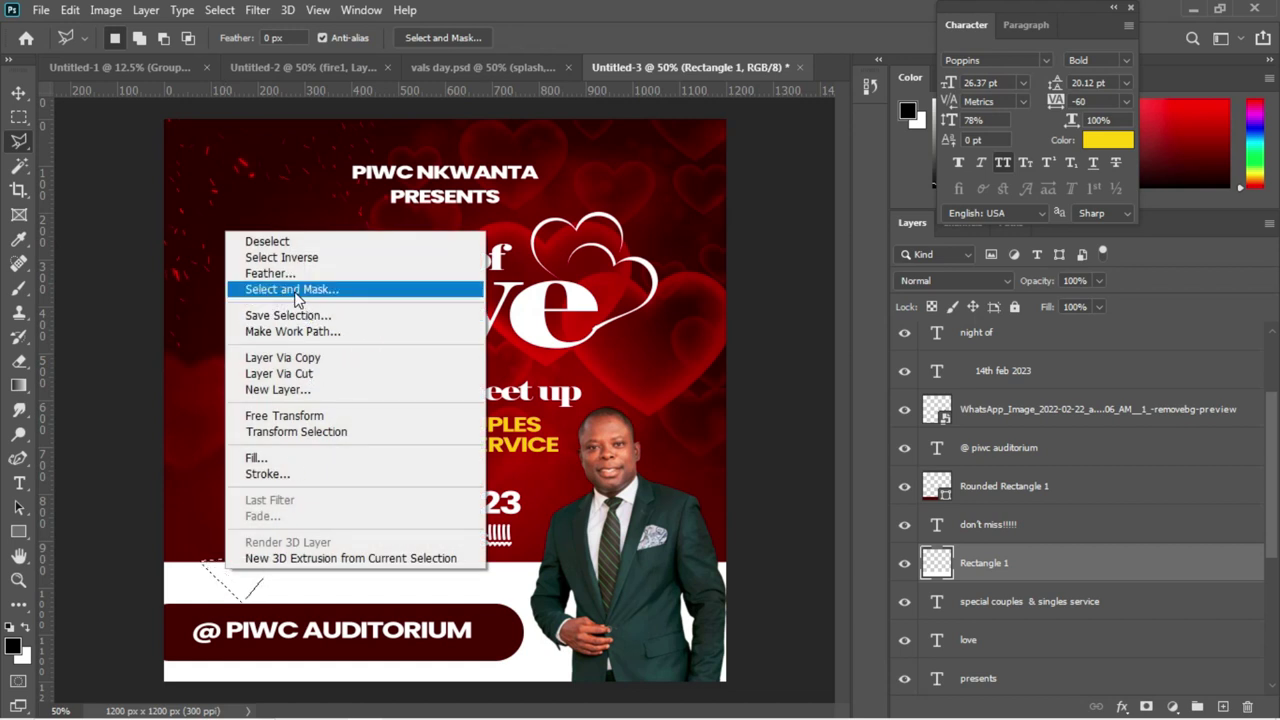
click(289, 374)
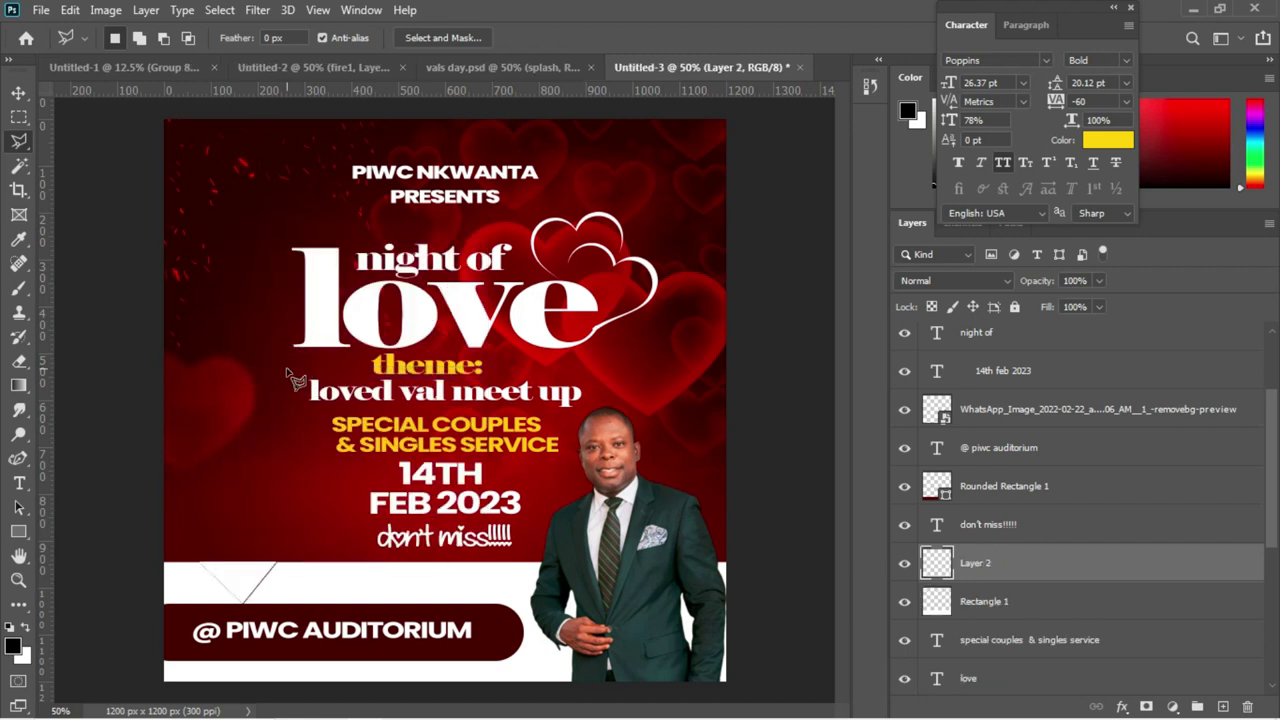
key(v)
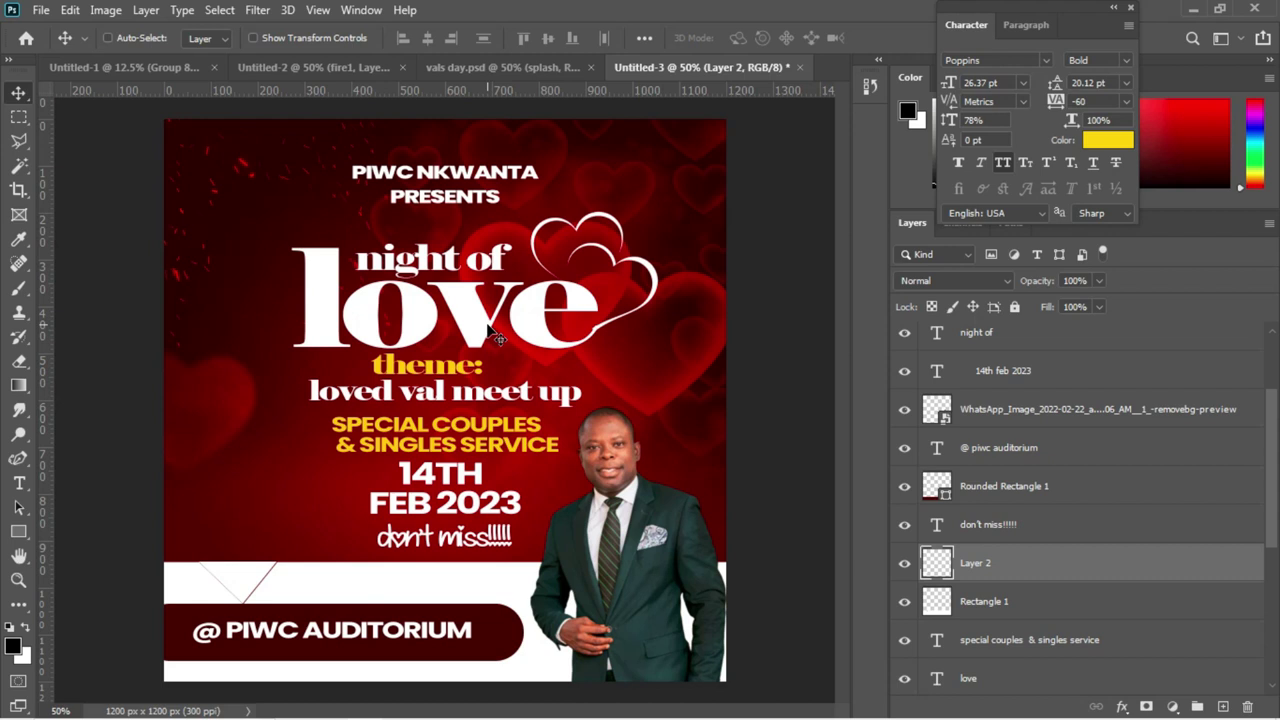
key(alt+BackSpace)
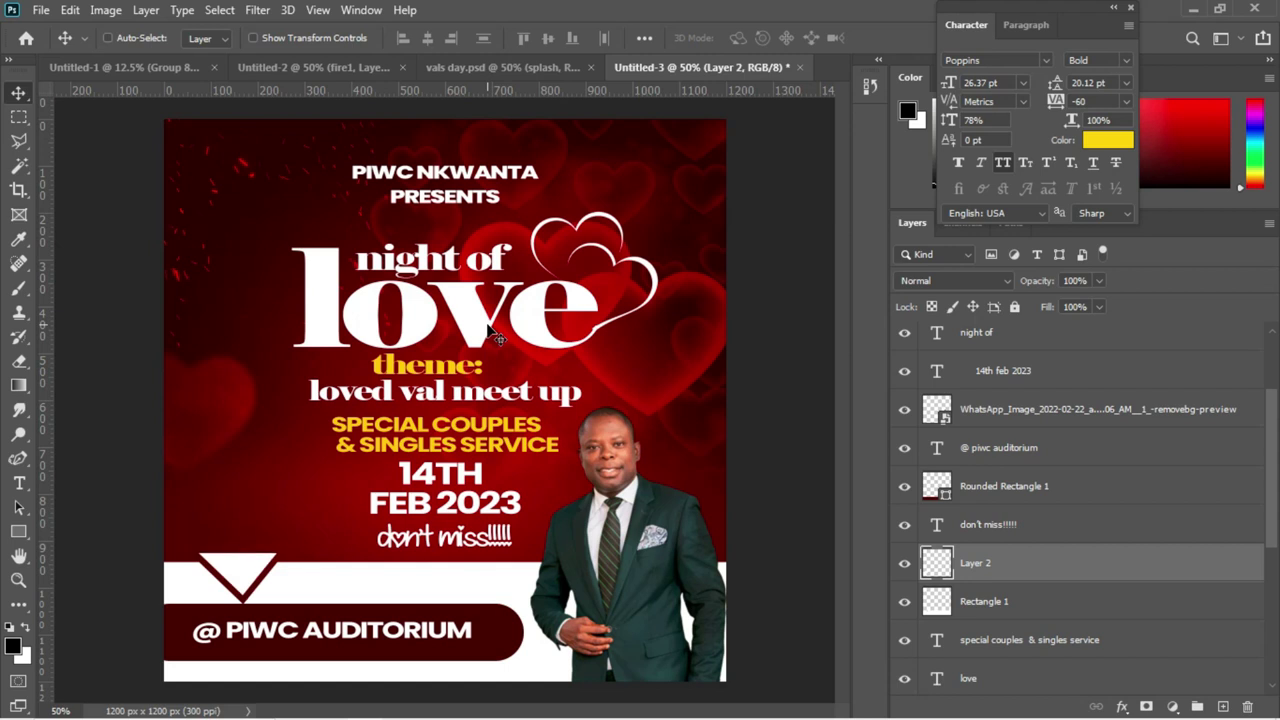
Apply a yellow (#ffd200) Color Overlay at 100% opacity to the small triangle on Layer 2
right_click(1056, 563)
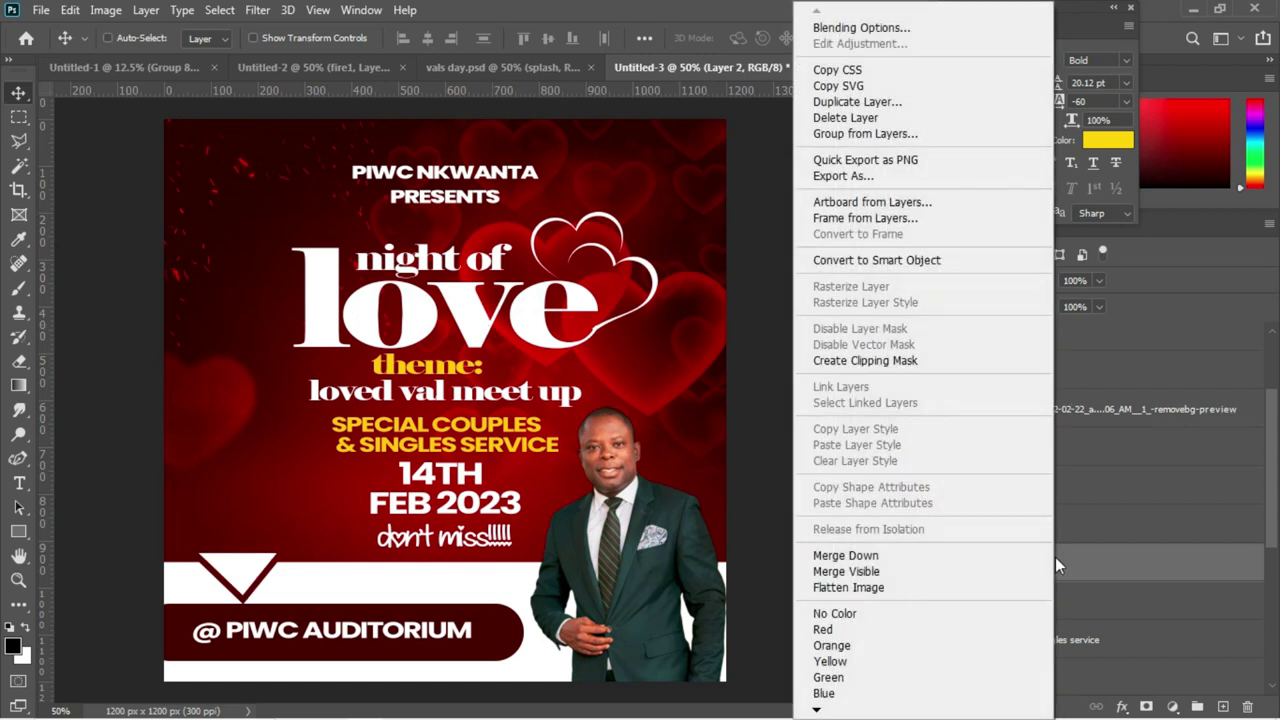
click(888, 30)
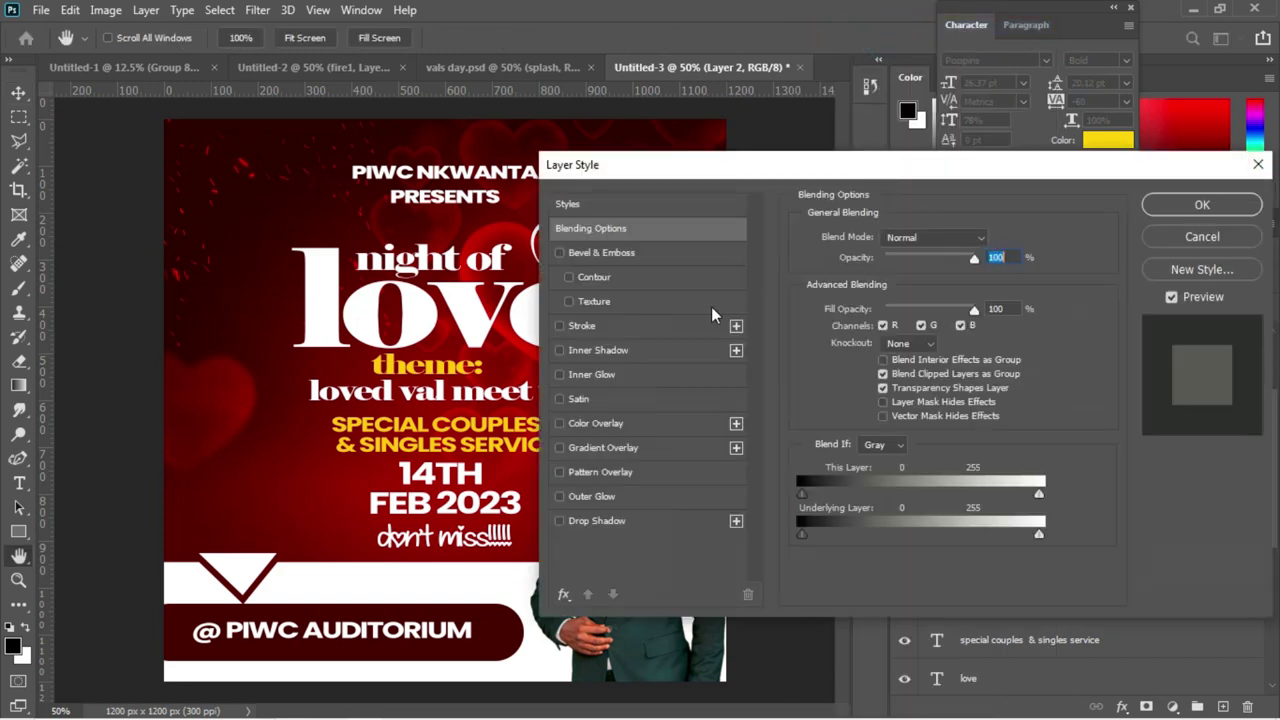
click(624, 428)
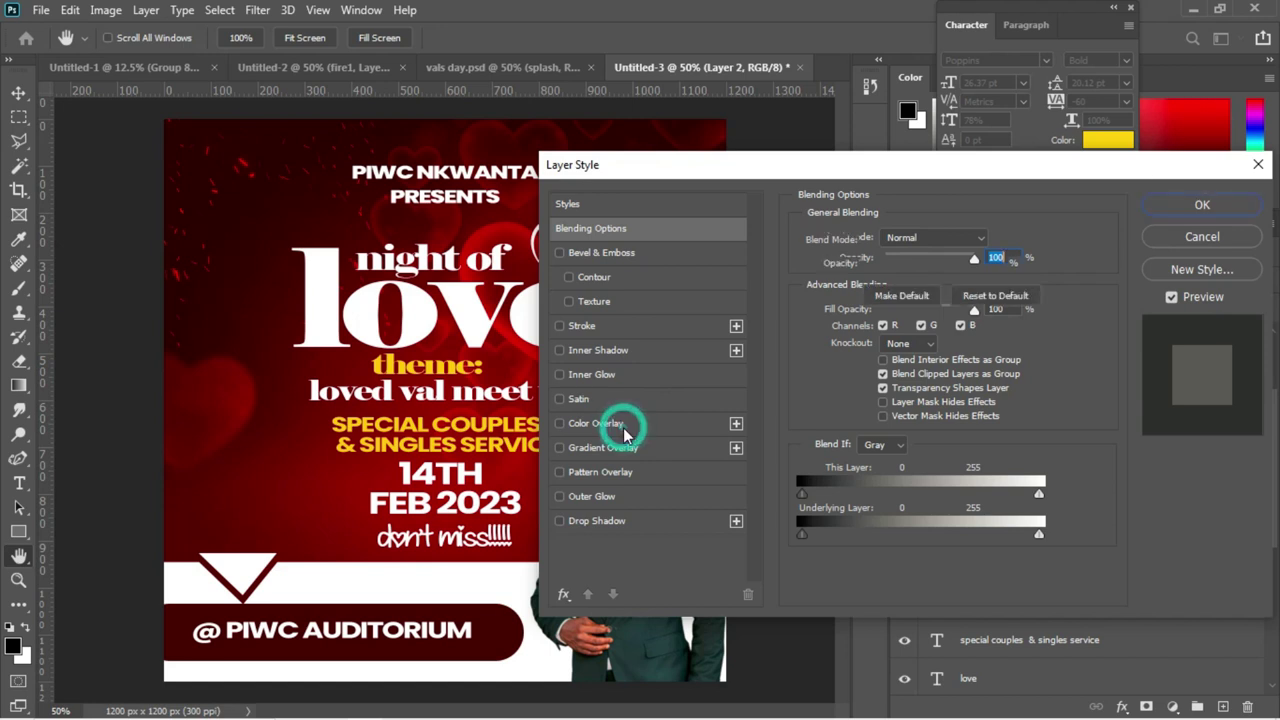
click(993, 242)
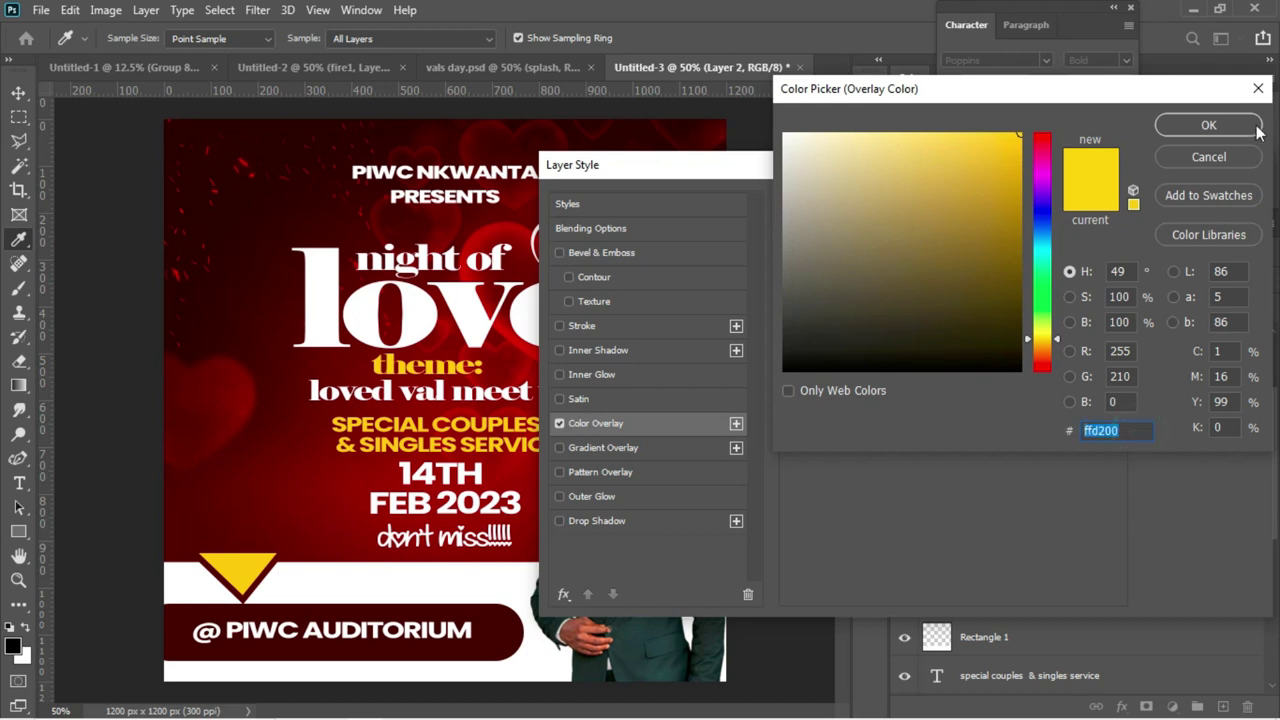
click(1208, 125)
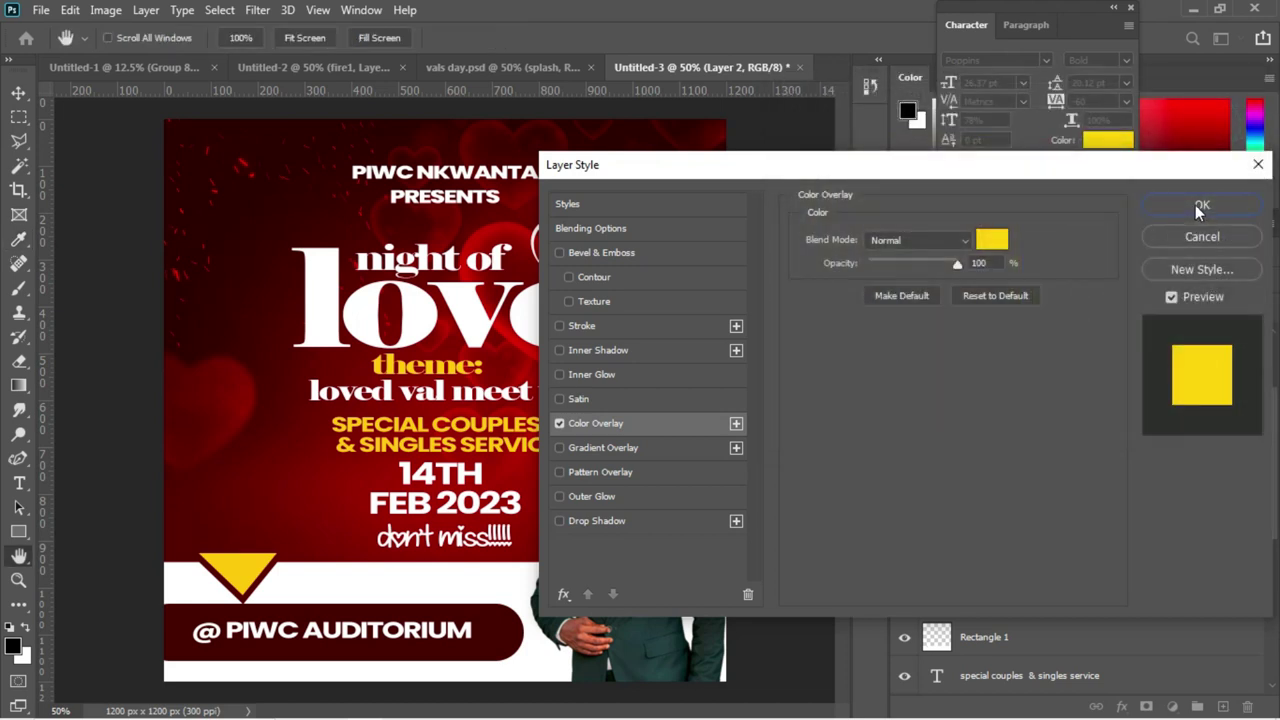
click(1200, 207)
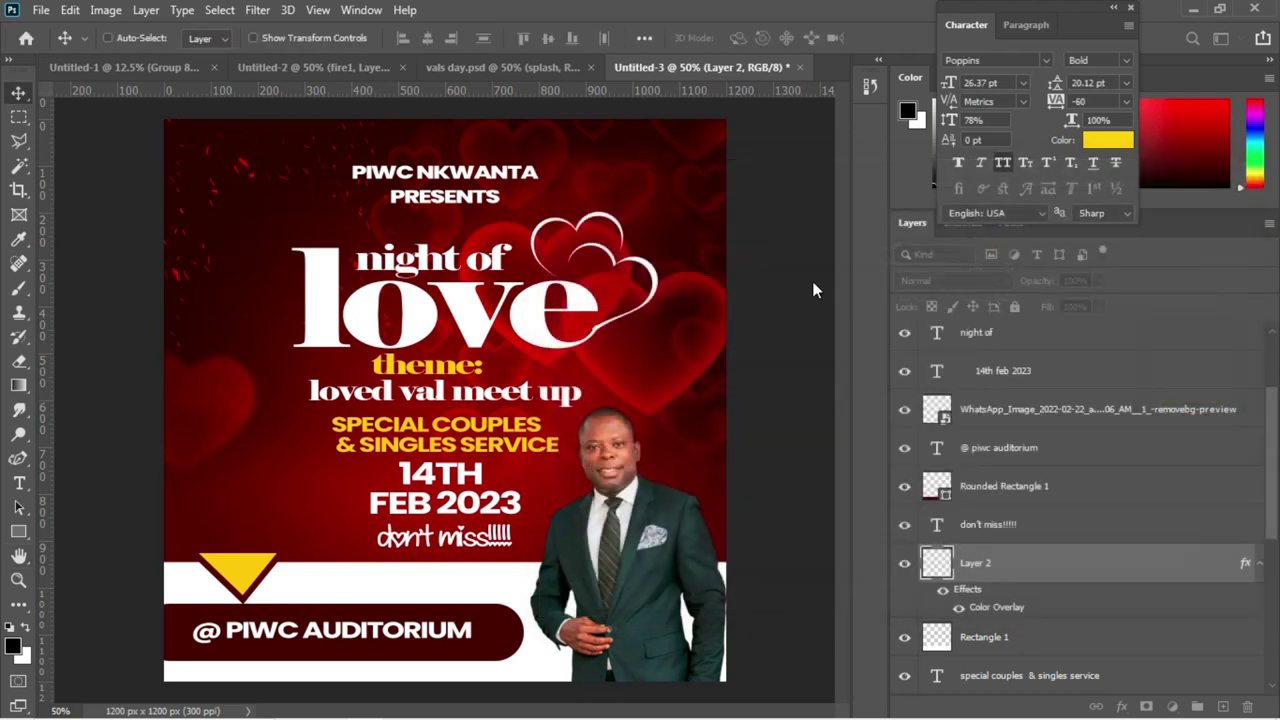
Marquee-select the strip of the yellow triangle above the white bar's upper edge, delete it and clear the selection
click(19, 118)
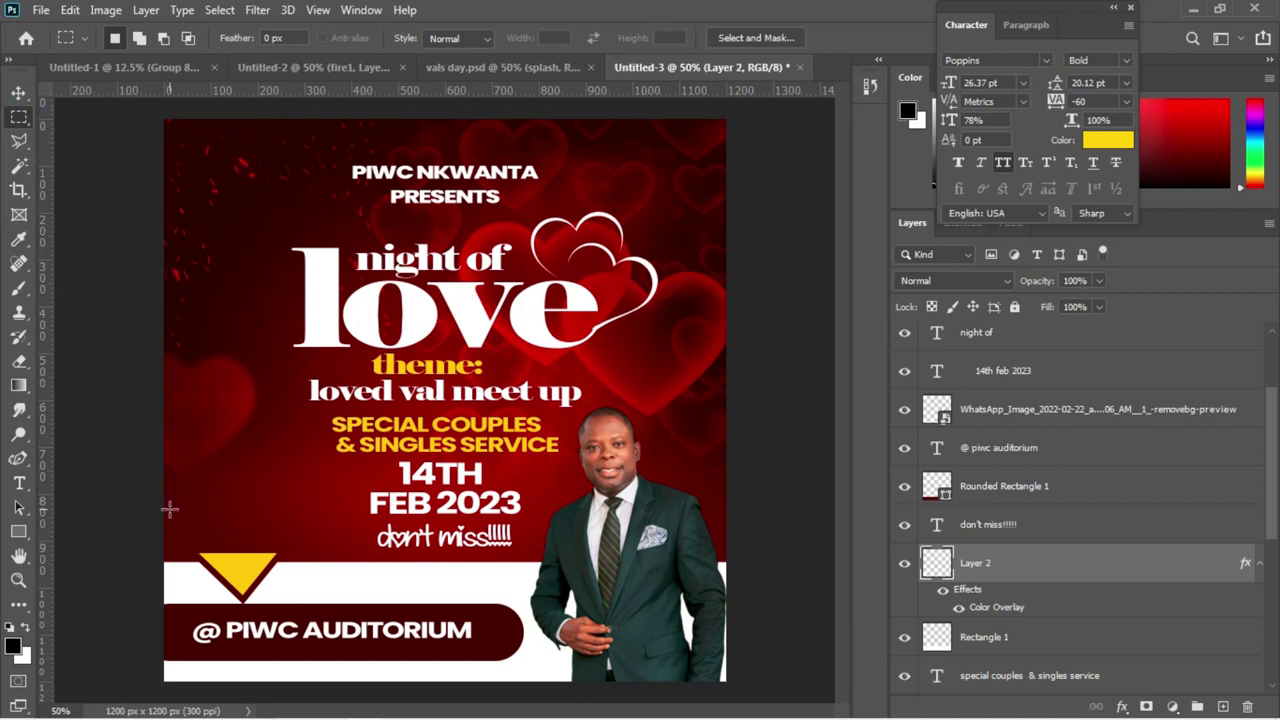
drag(170, 509, 322, 560)
click(322, 567)
key(ctrl+z)
key(Delete)
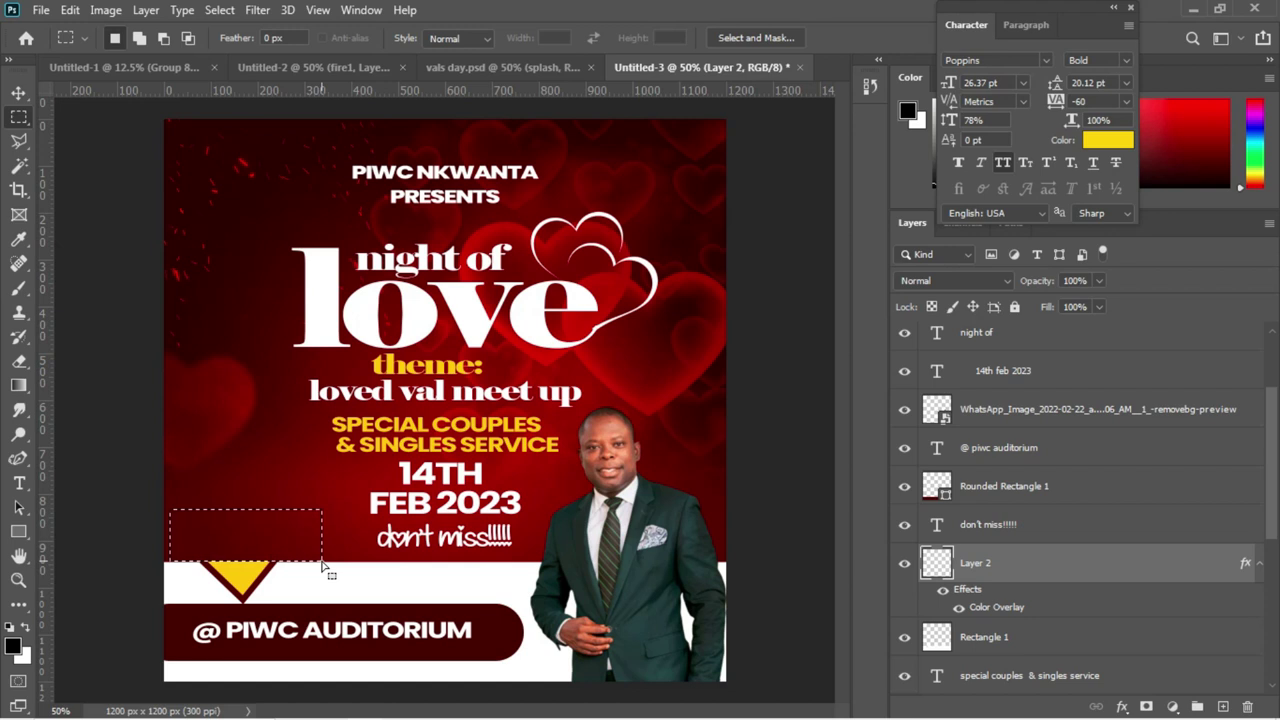
key(ctrl+d)
click(19, 93)
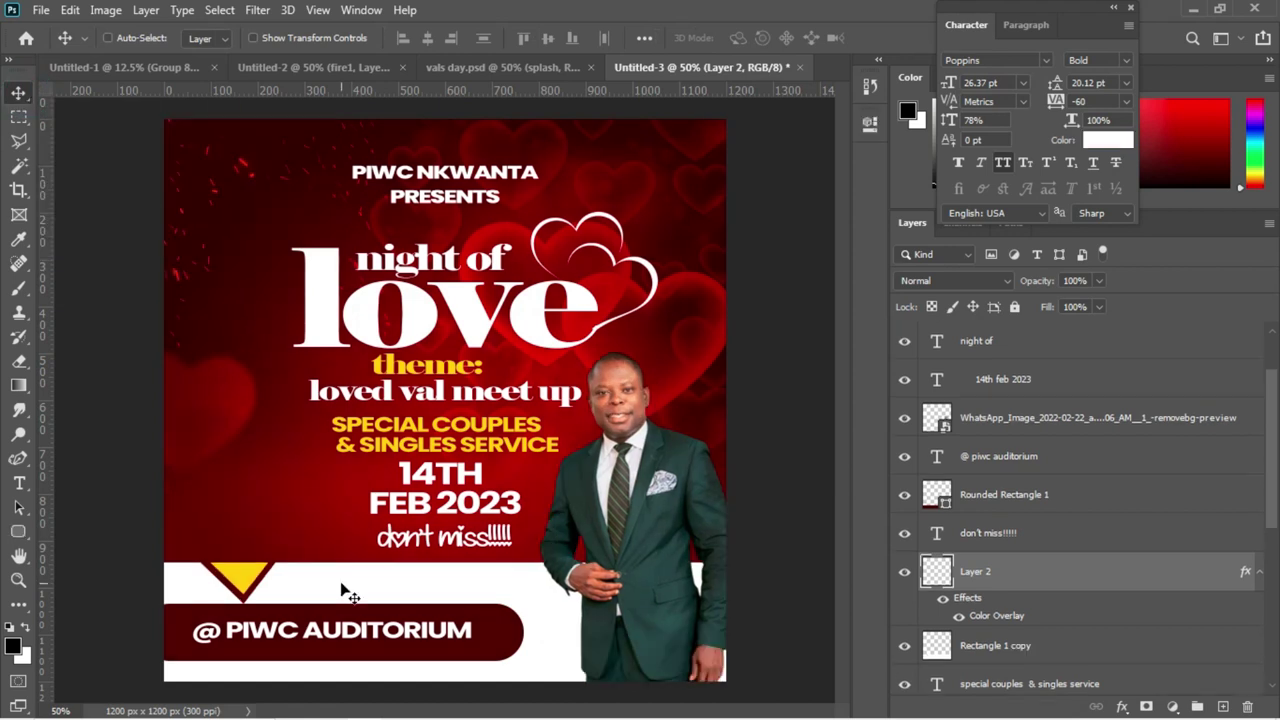
Add a Curves adjustment layer above the theme text layer and move its settings clear of the flyer
scroll(1038, 558, up, 1)
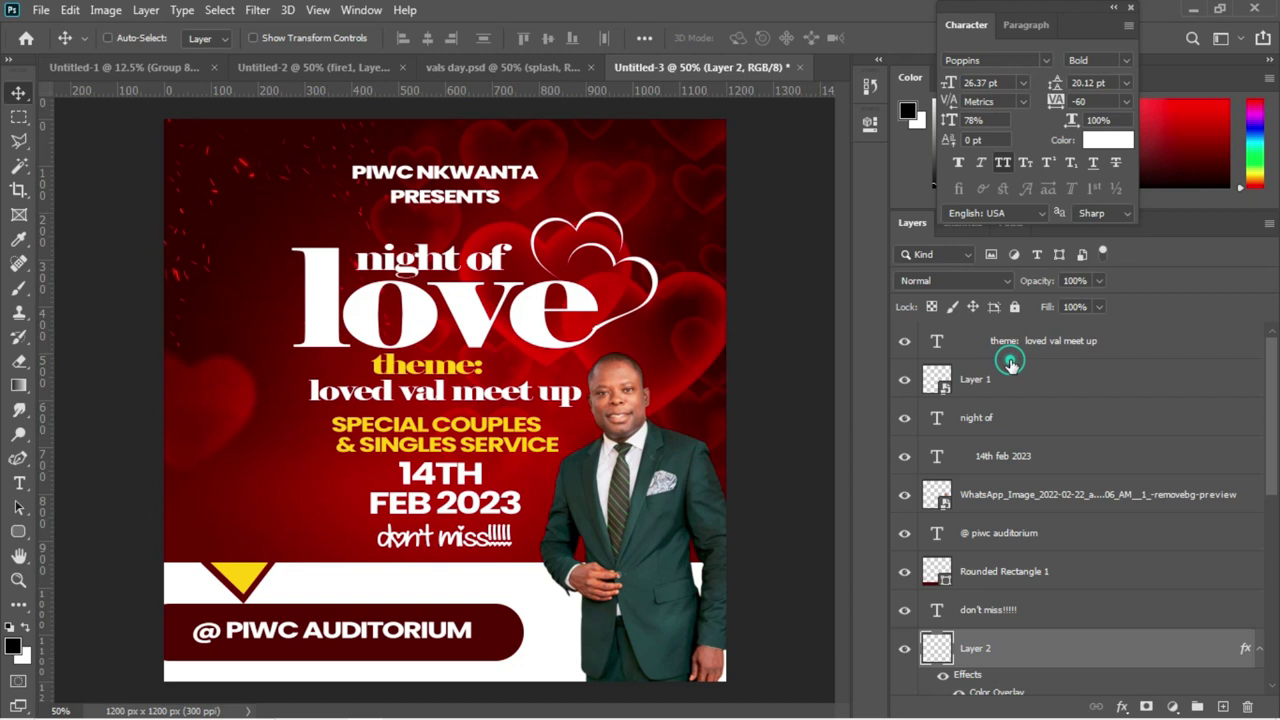
click(1000, 341)
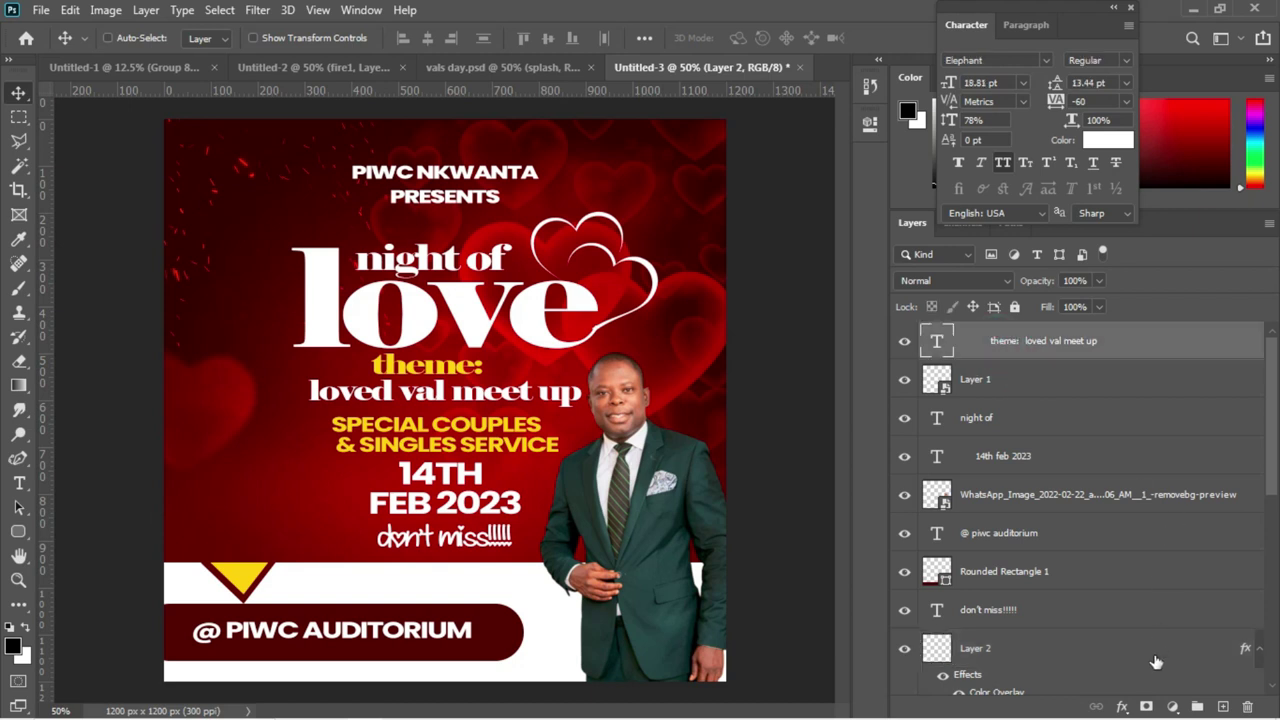
click(1172, 707)
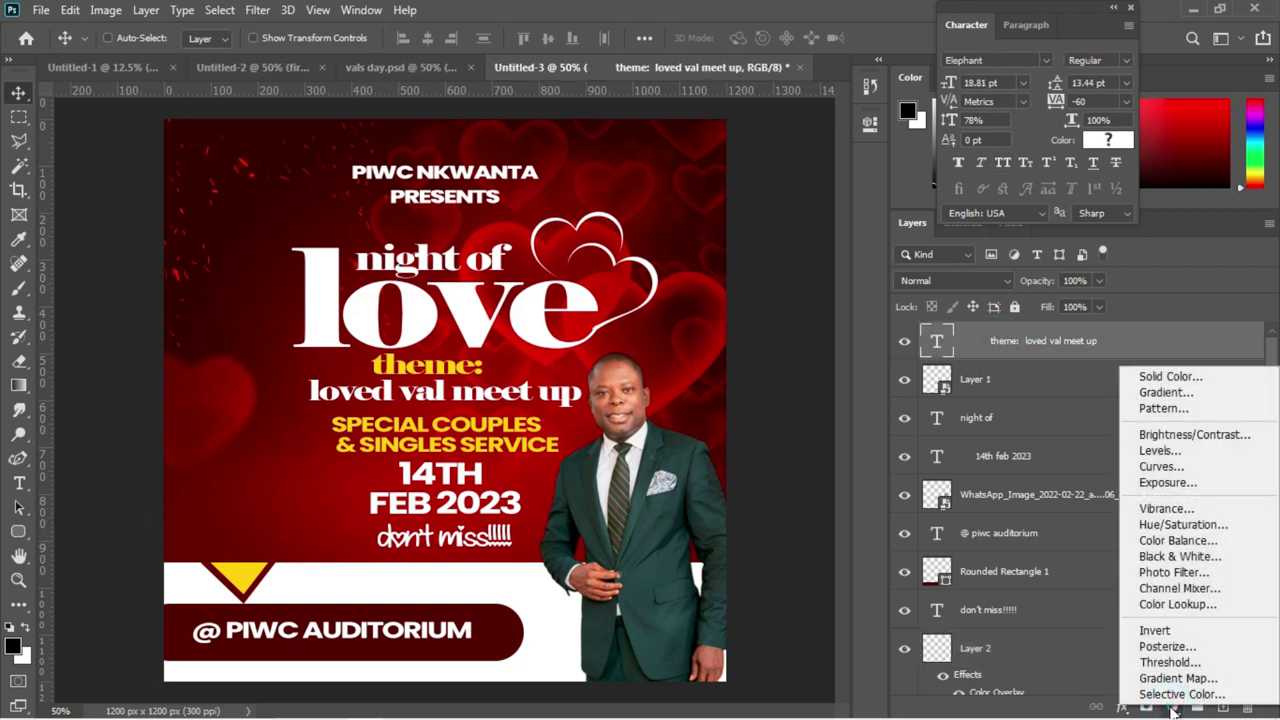
click(1160, 467)
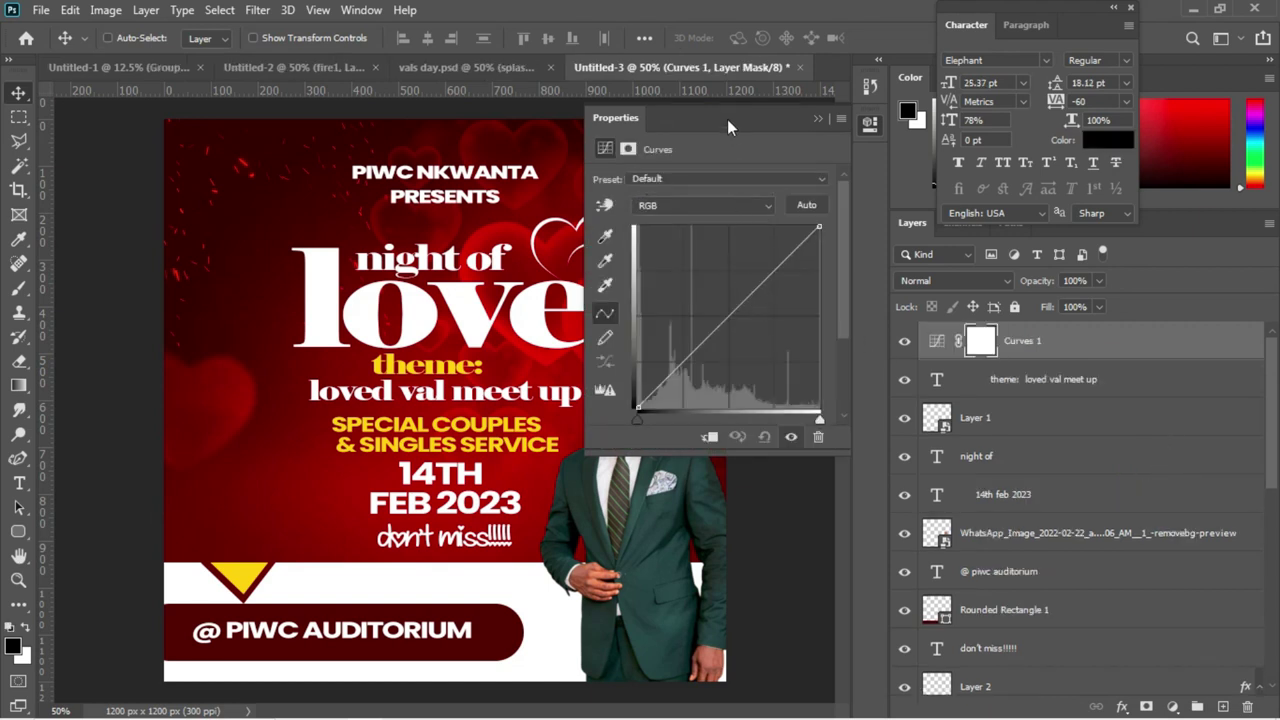
drag(727, 119, 878, 161)
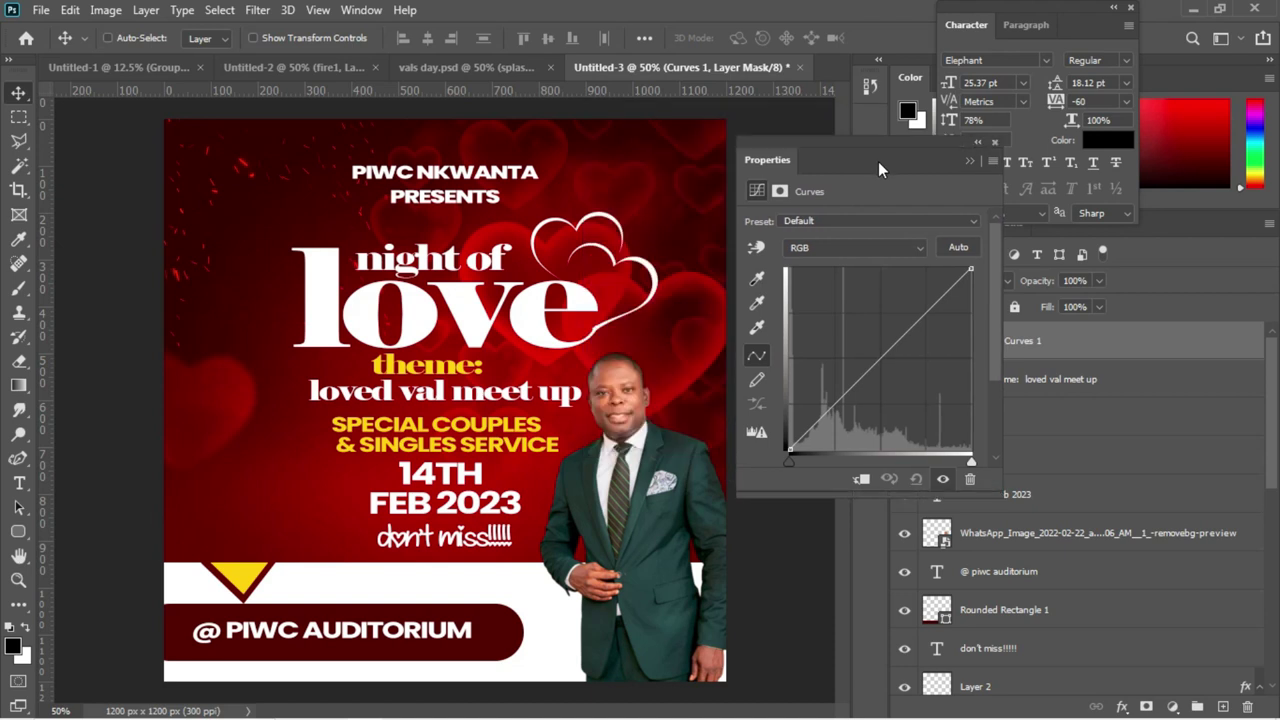
Add a midpoint to the RGB curve, pull it slightly down to darken the flyer, and close the curve settings
click(877, 364)
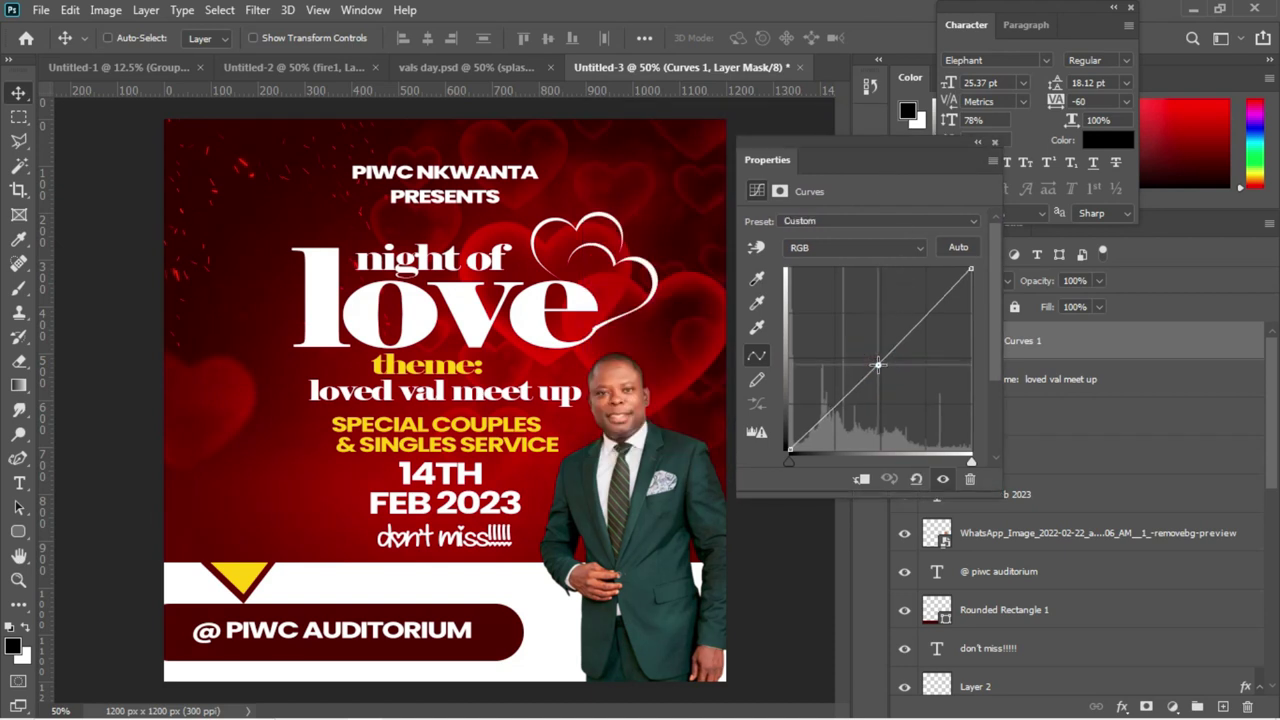
drag(877, 364, 880, 371)
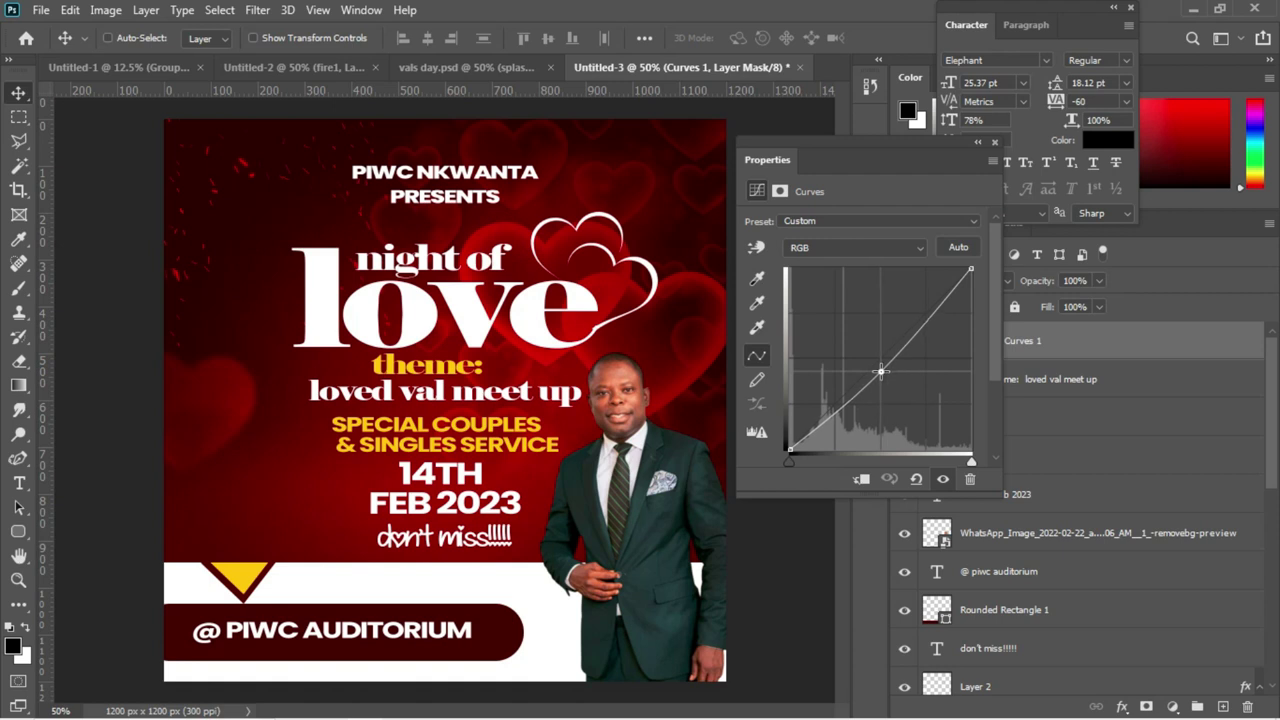
drag(880, 371, 881, 374)
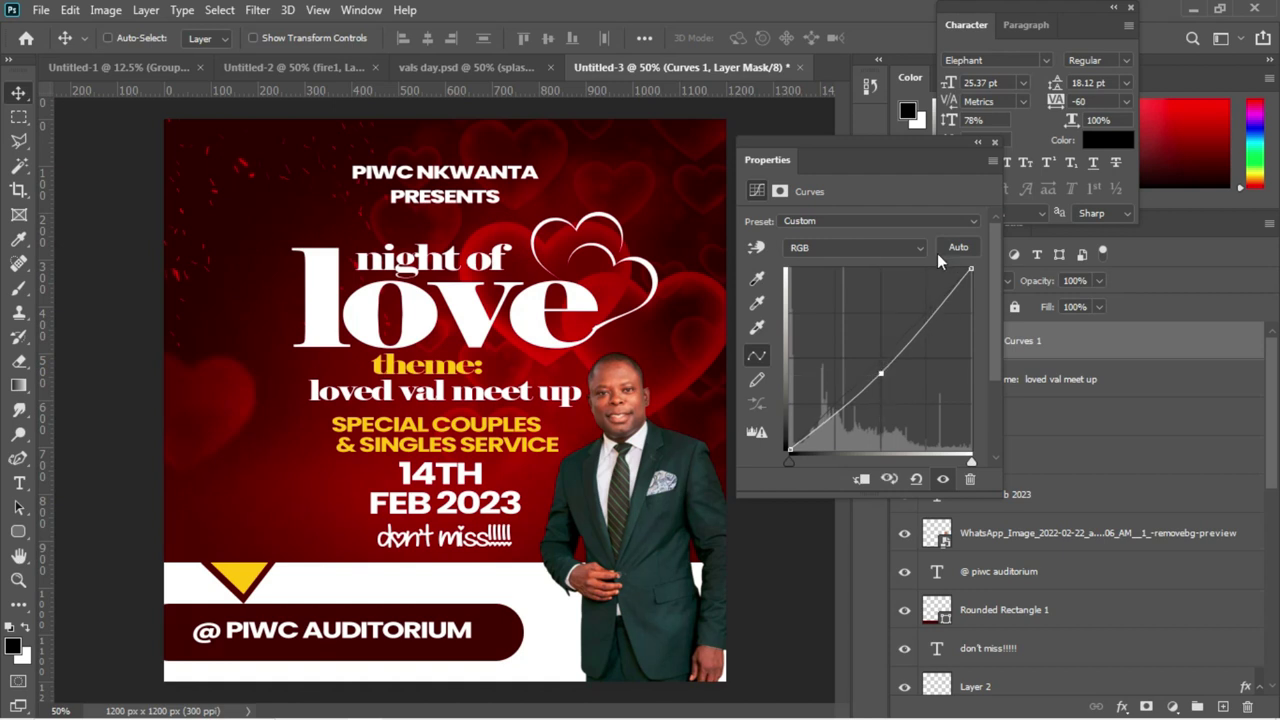
click(879, 372)
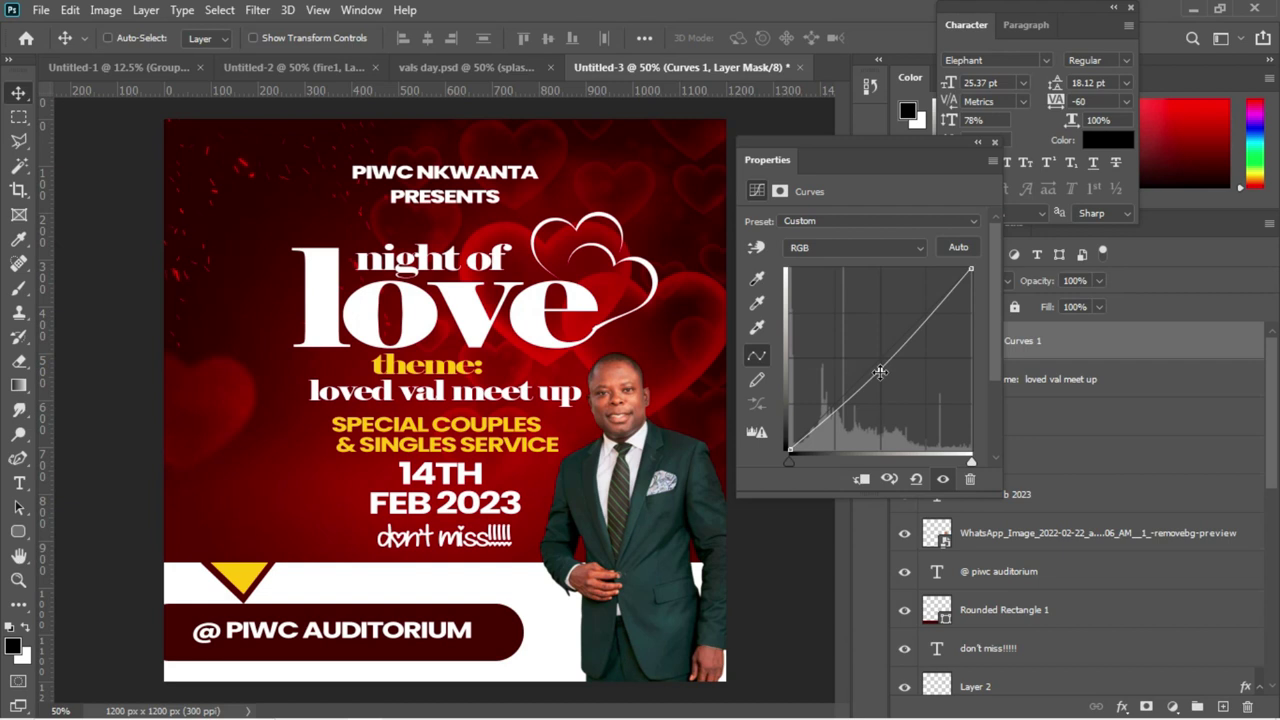
click(992, 160)
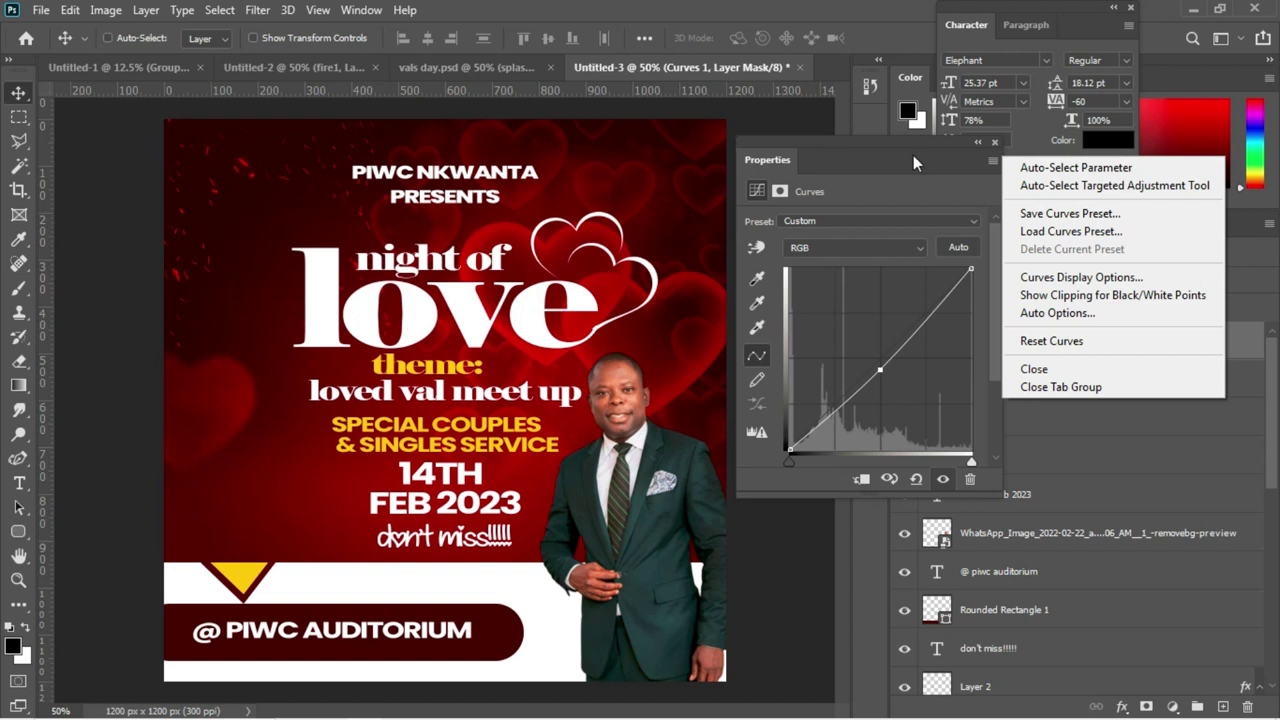
click(991, 160)
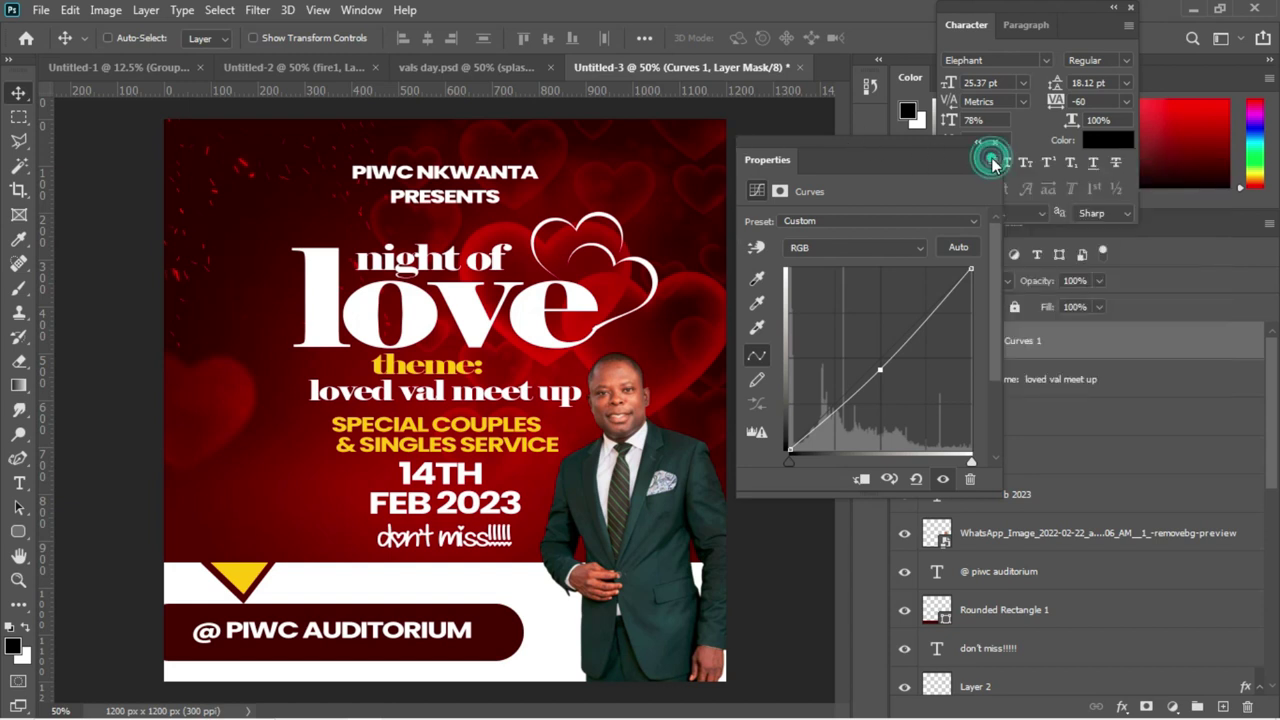
click(993, 142)
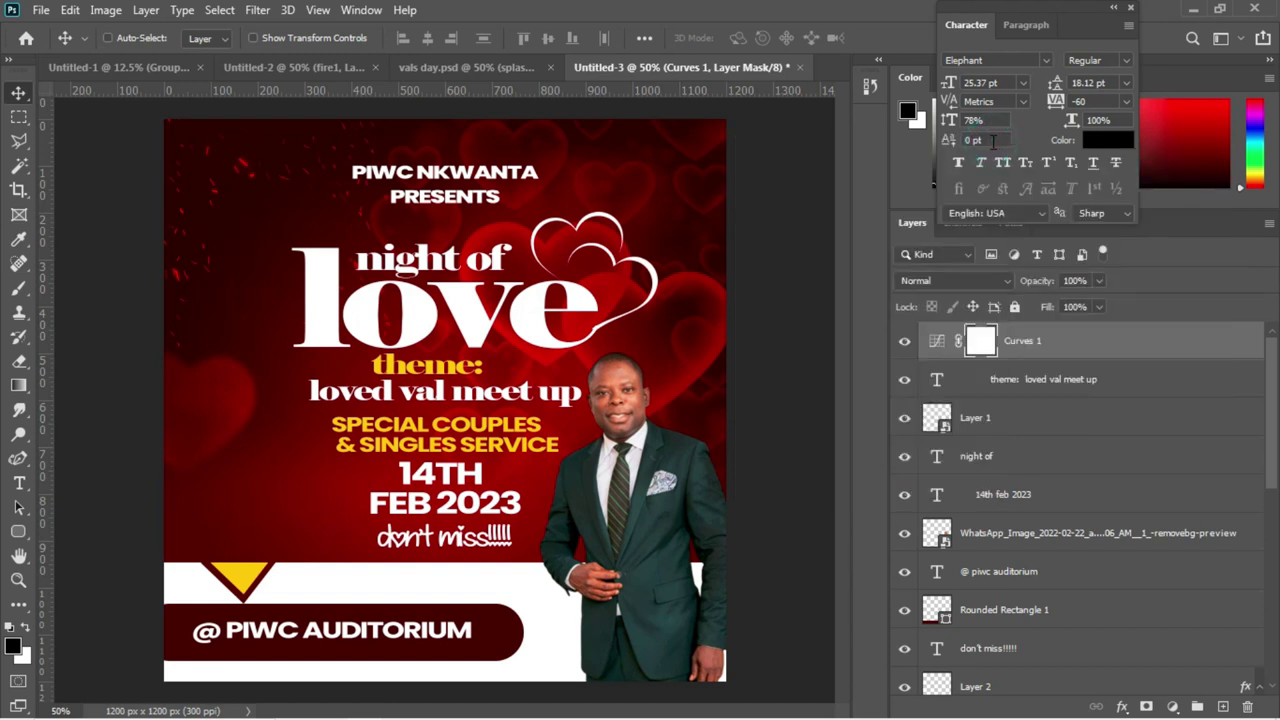
Select the layer holding the man's photo
right_click(644, 484)
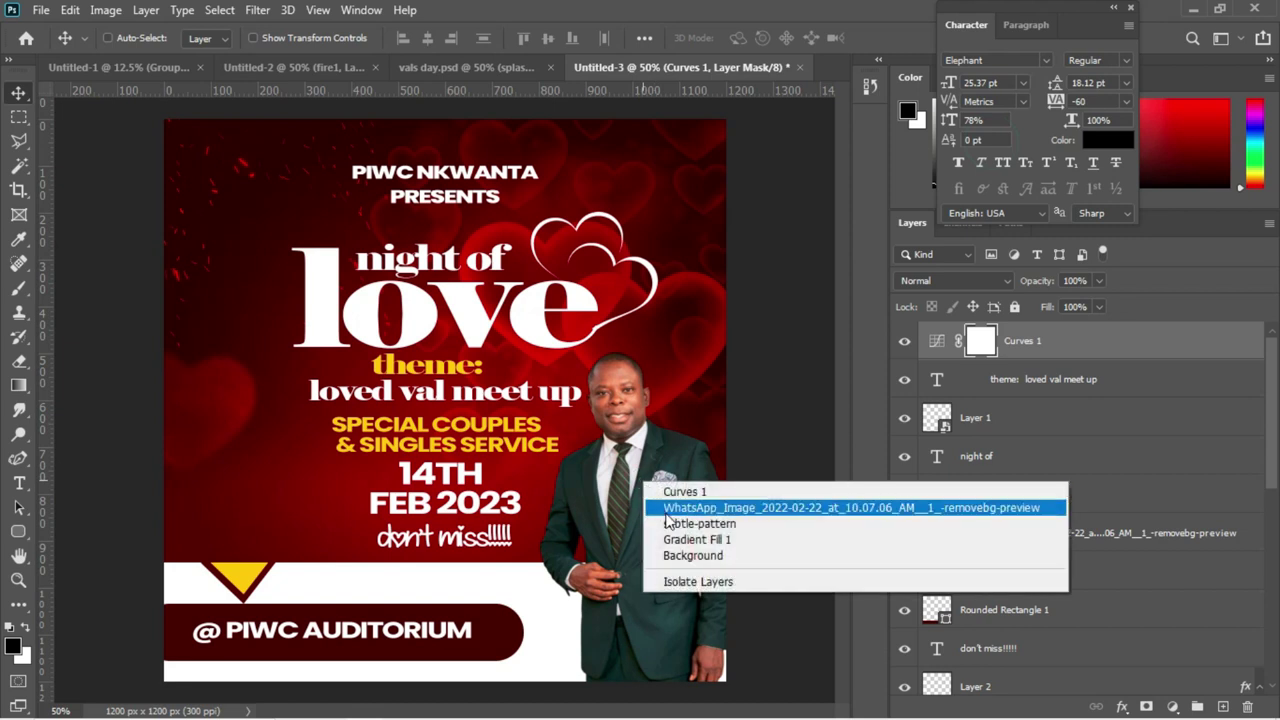
click(668, 510)
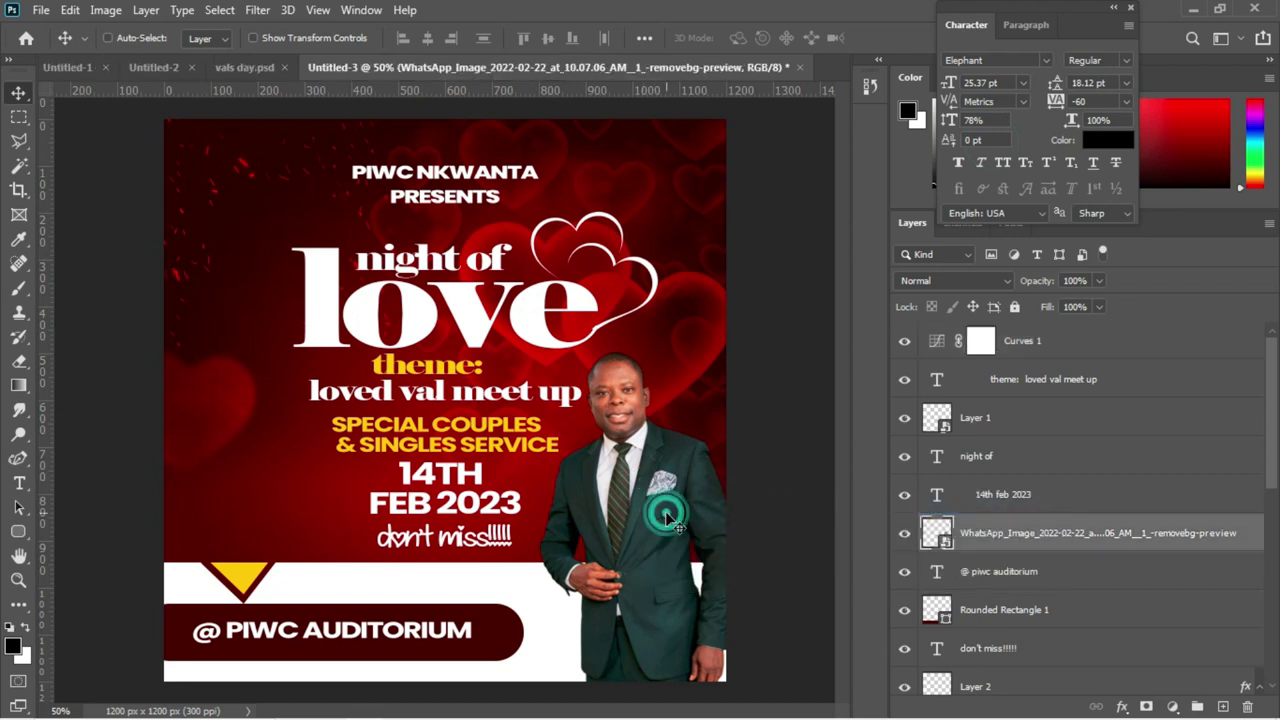